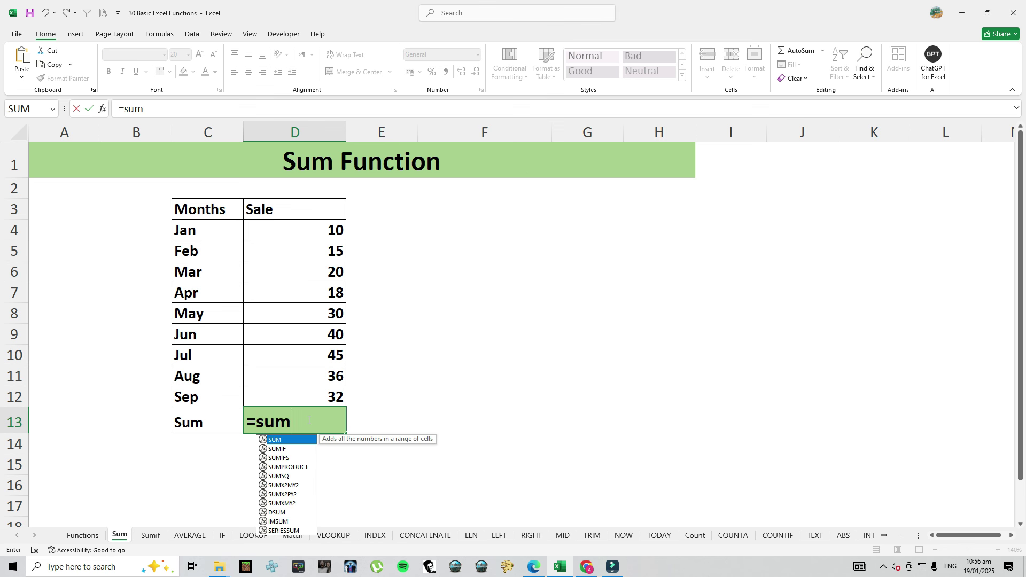
Complete the SUM formula in cell D13 so that it adds the sales in D4:D12.
key("Tab")
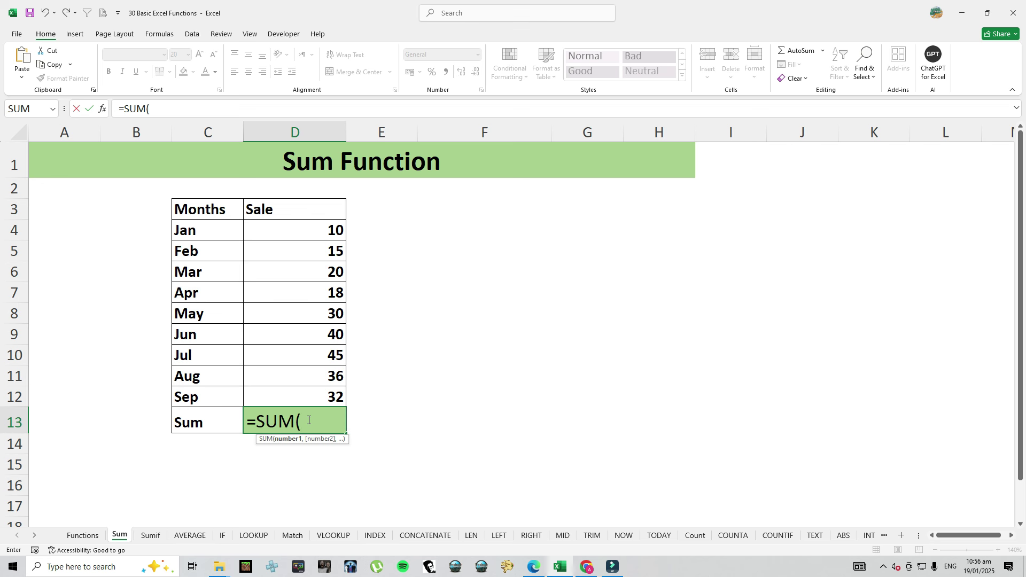
left_click_drag(298, 233, 304, 396)
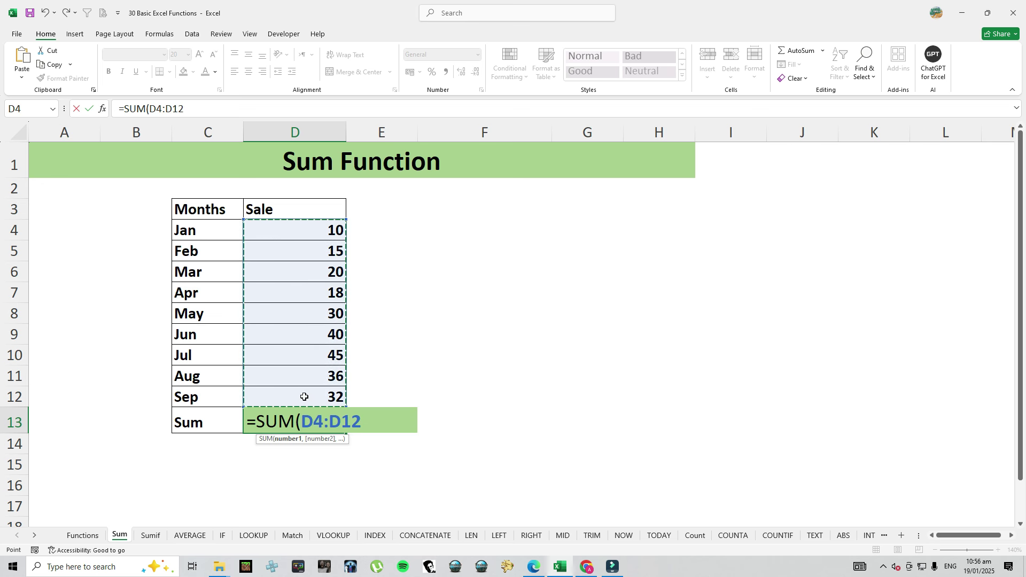
type(")")
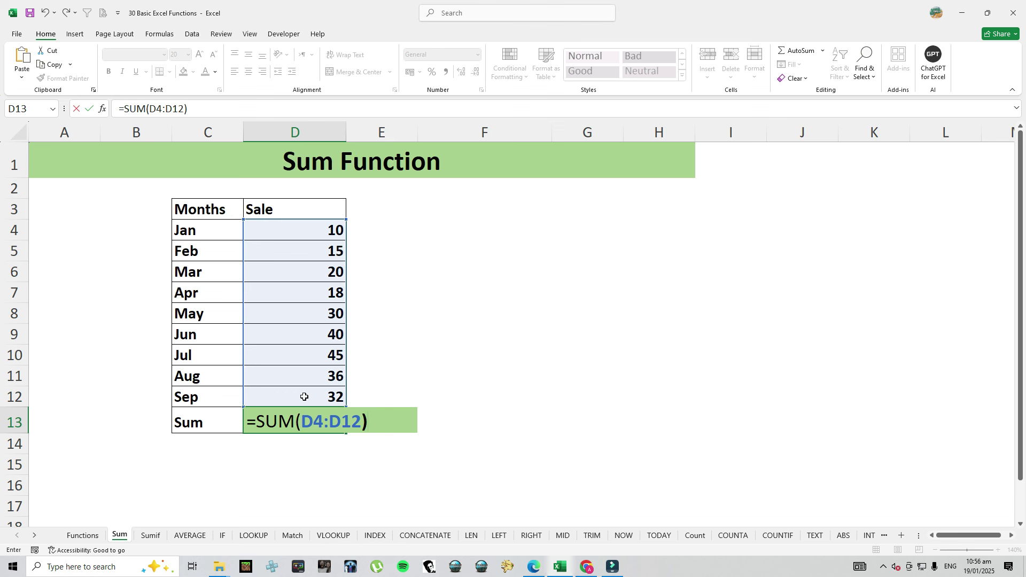
key("ctrl+Return")
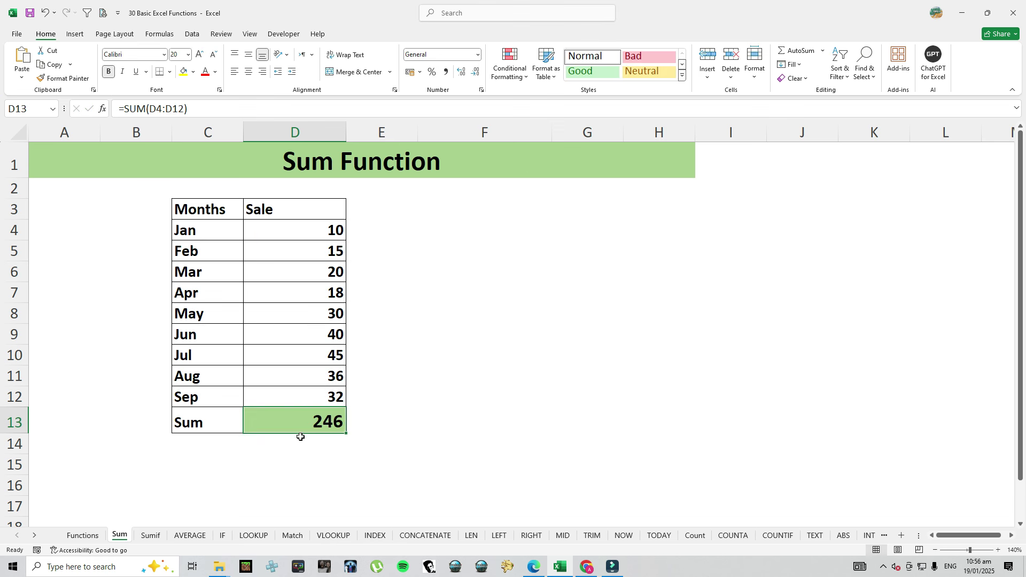
Clear cell D13 and fill it again with an AutoSum of the sales in D4:D12.
left_click(311, 422)
key("Delete")
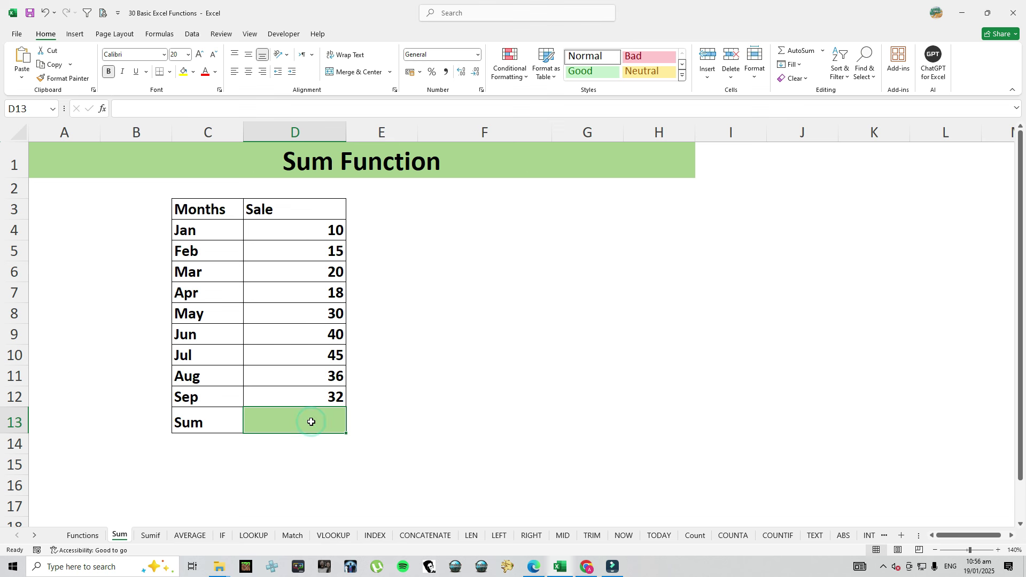
key("alt")
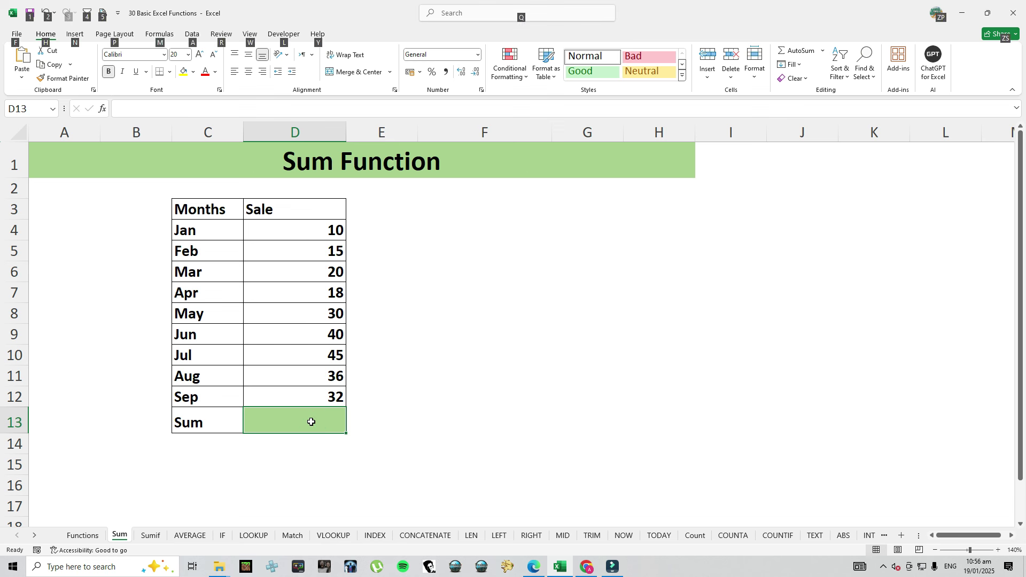
key("alt")
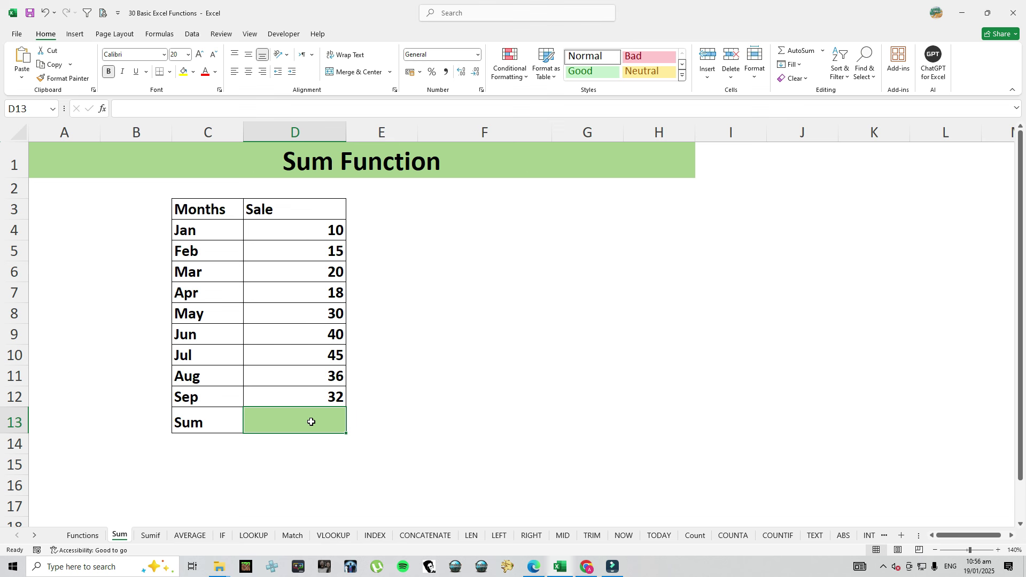
key("alt+equal")
key("Return")
left_click(311, 422)
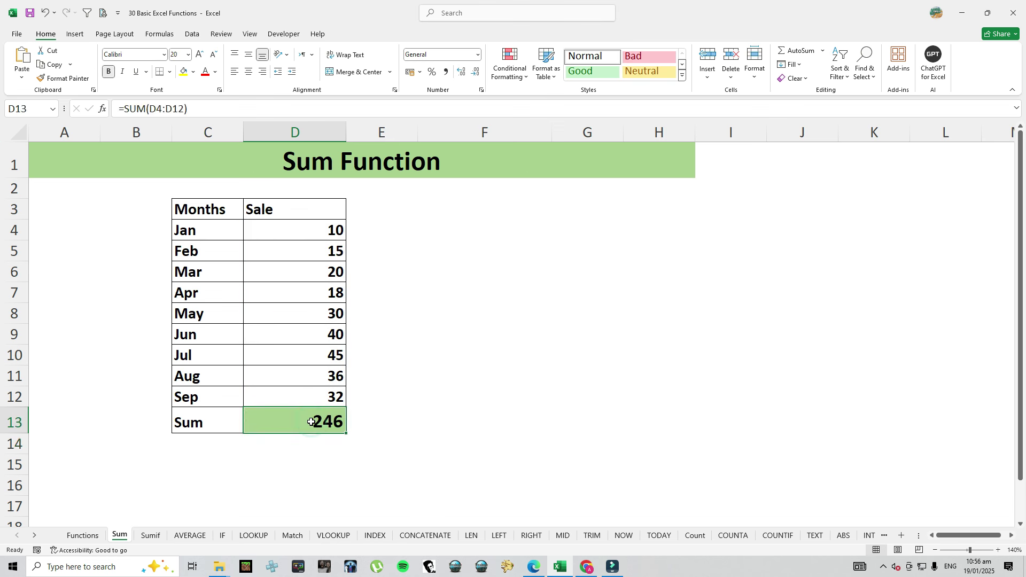
Clear cell D13, then select the sales together with the empty total cell (D4:D13) and apply AutoSum.
key("Delete")
left_click_drag(316, 233, 314, 414)
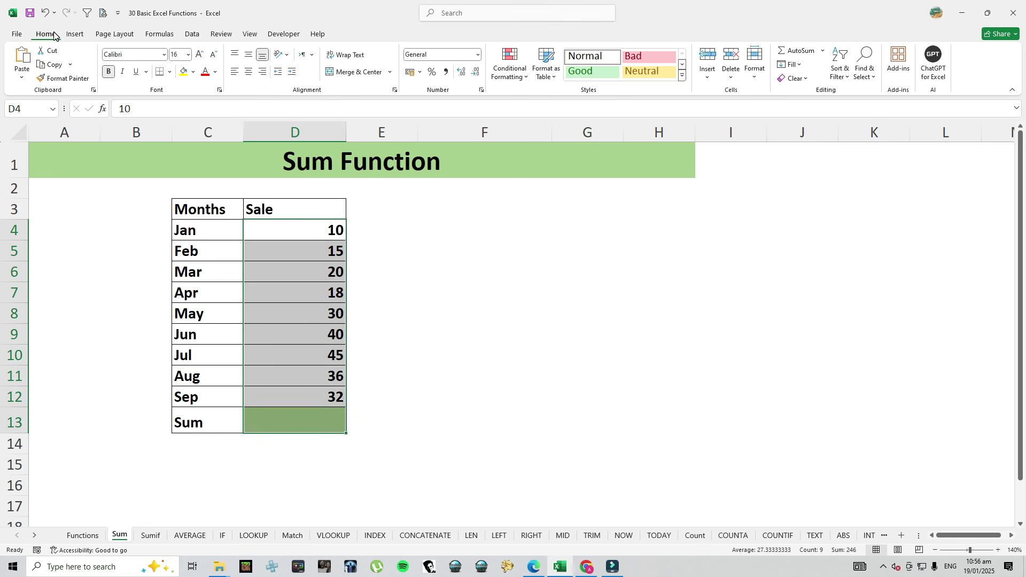
left_click(794, 51)
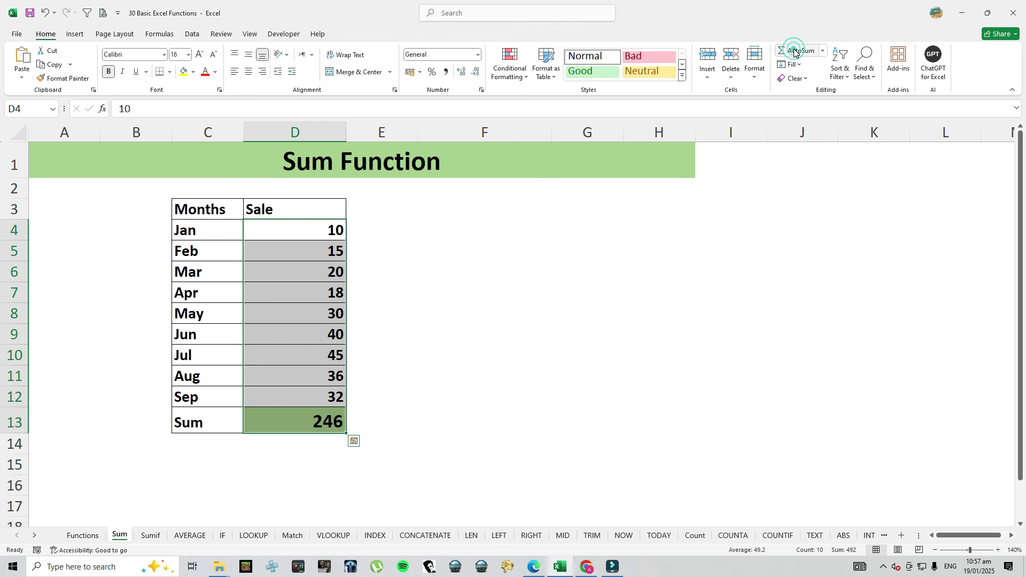
left_click(362, 305)
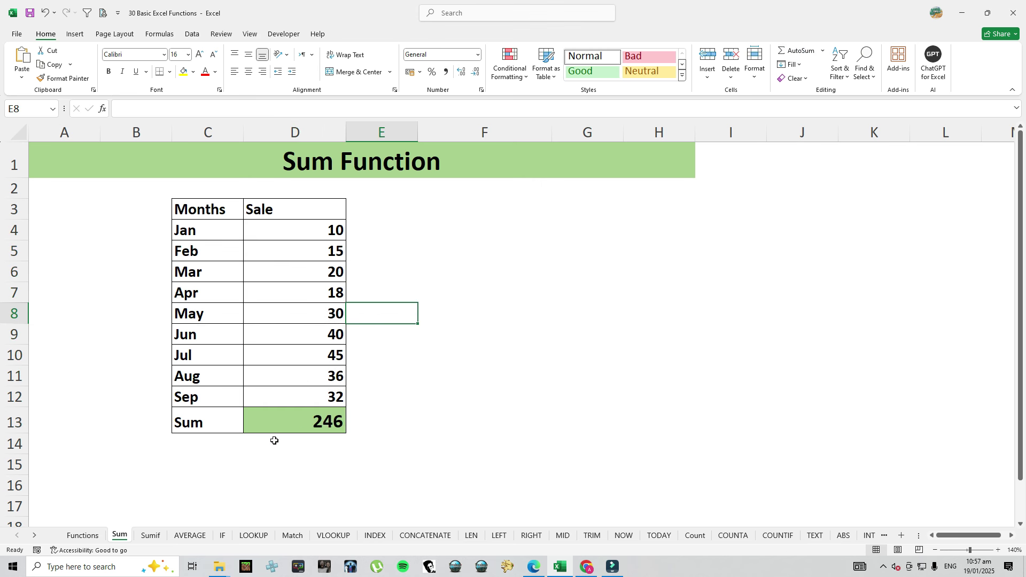
Switch to the Sumif sheet and enter =SUM(D4:D12) in cell G6 to total all sales.
left_click(144, 534)
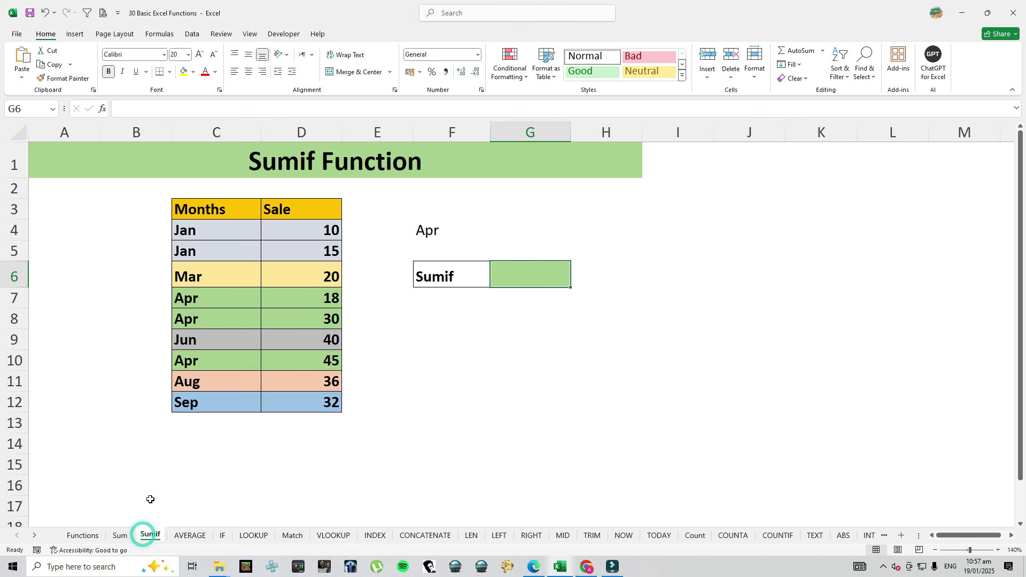
left_click(554, 270)
type("=su")
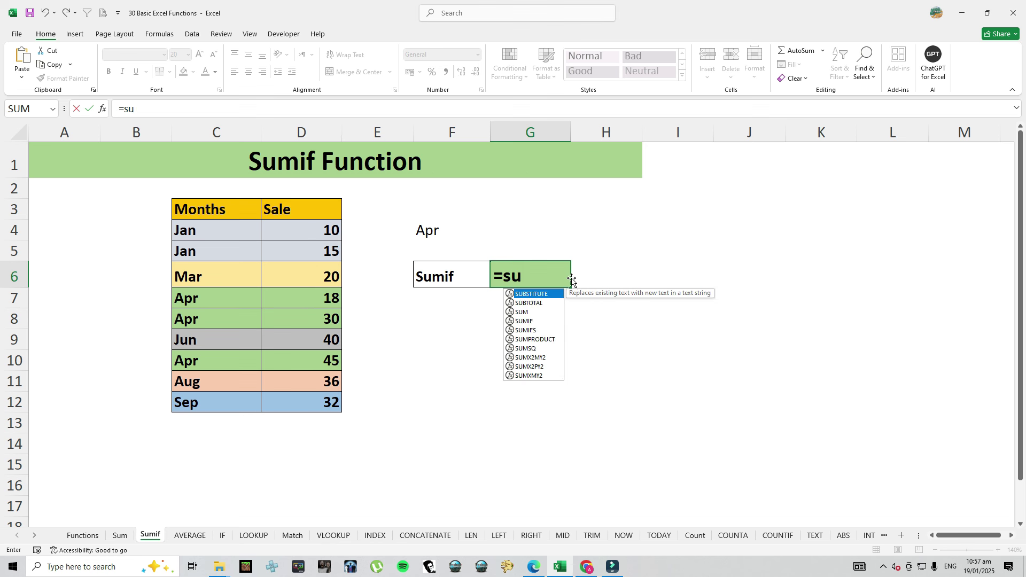
type("m(")
left_click_drag(318, 230, 319, 403)
type(")")
key("Return")
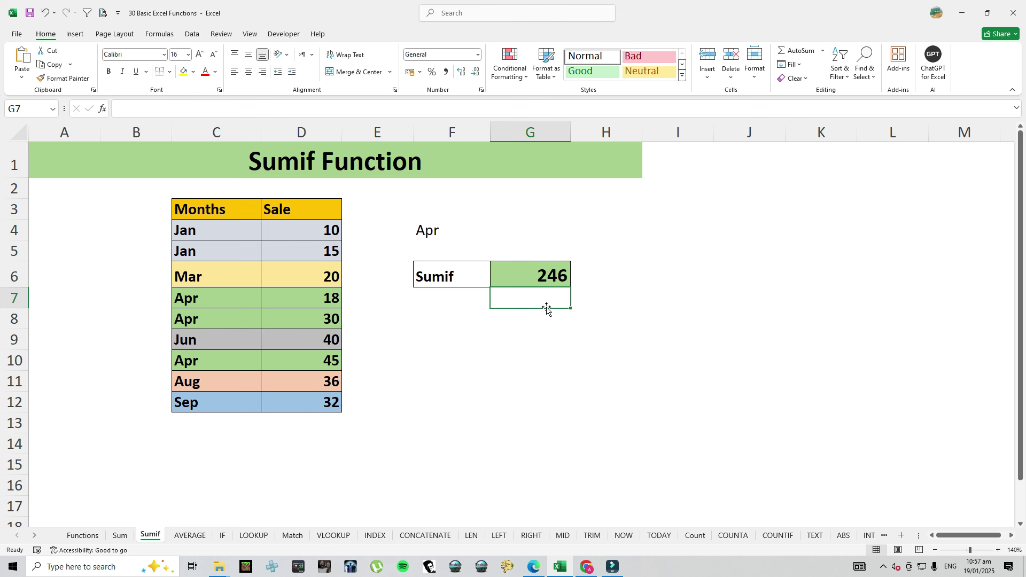
Replace the formula in G6 with a SUMIF using the absolute range $C$4:$C$12 and the criterion cell F4.
left_click(543, 279)
type("=s")
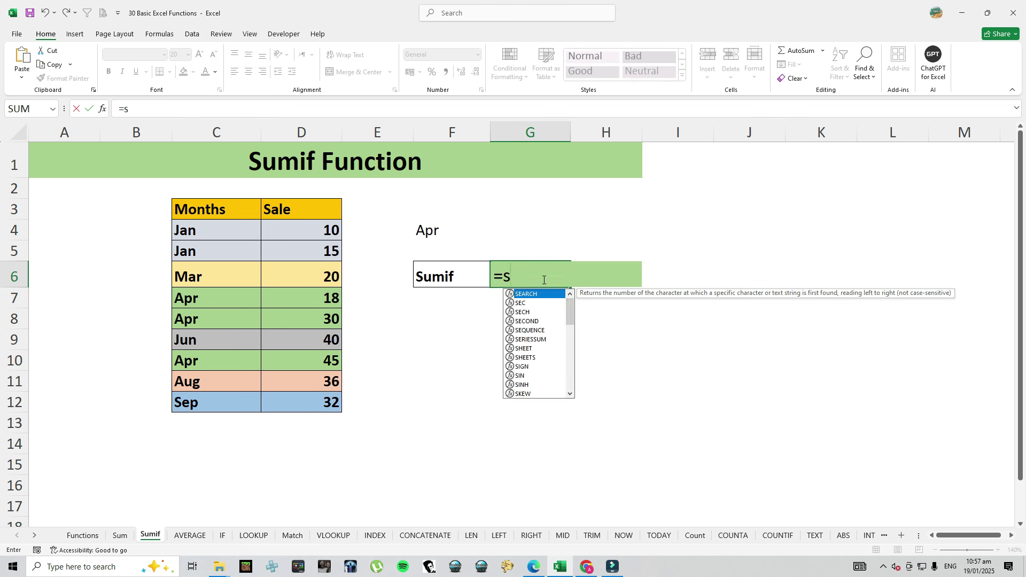
type("umif(")
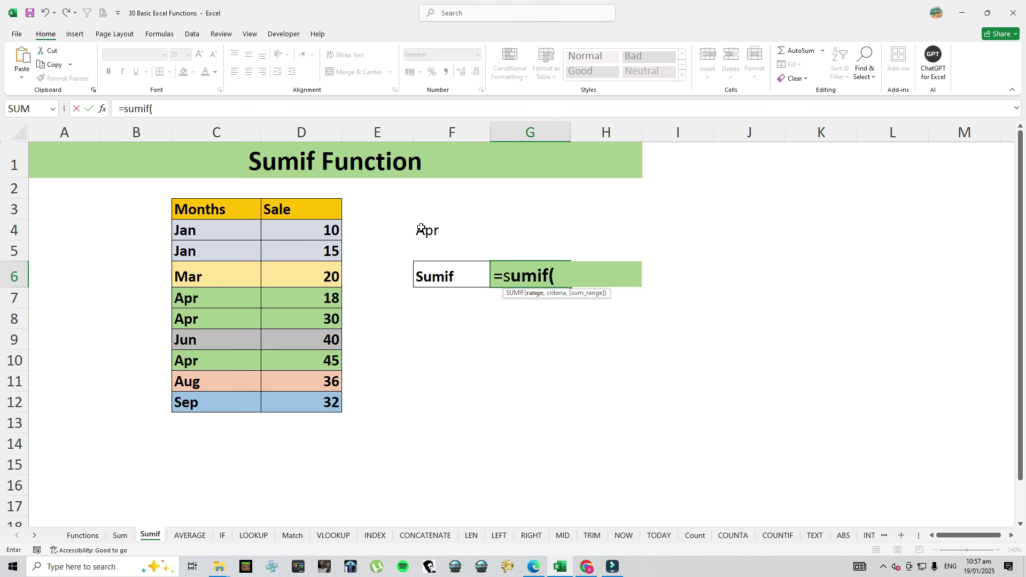
left_click_drag(206, 229, 211, 401)
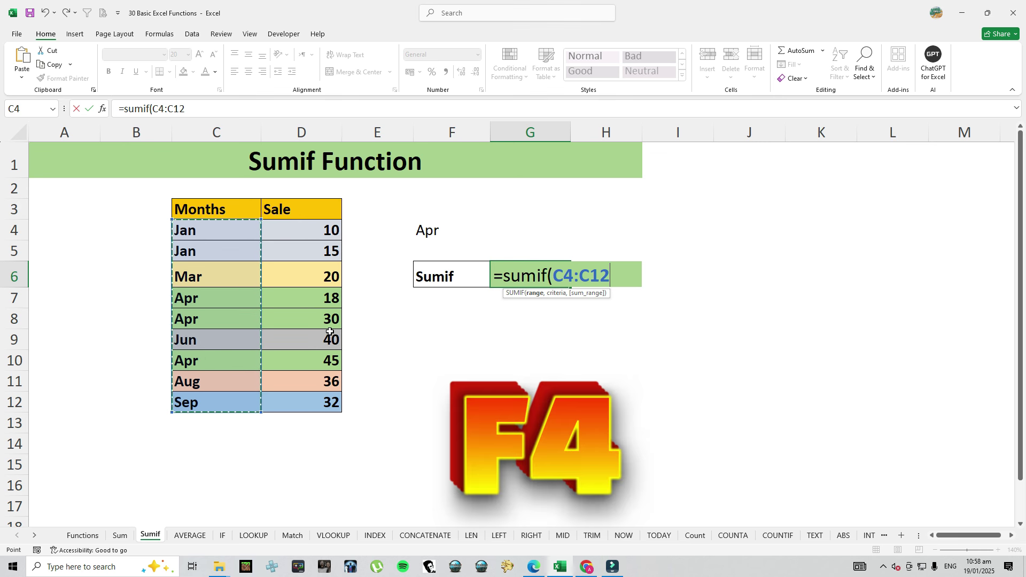
key("F4")
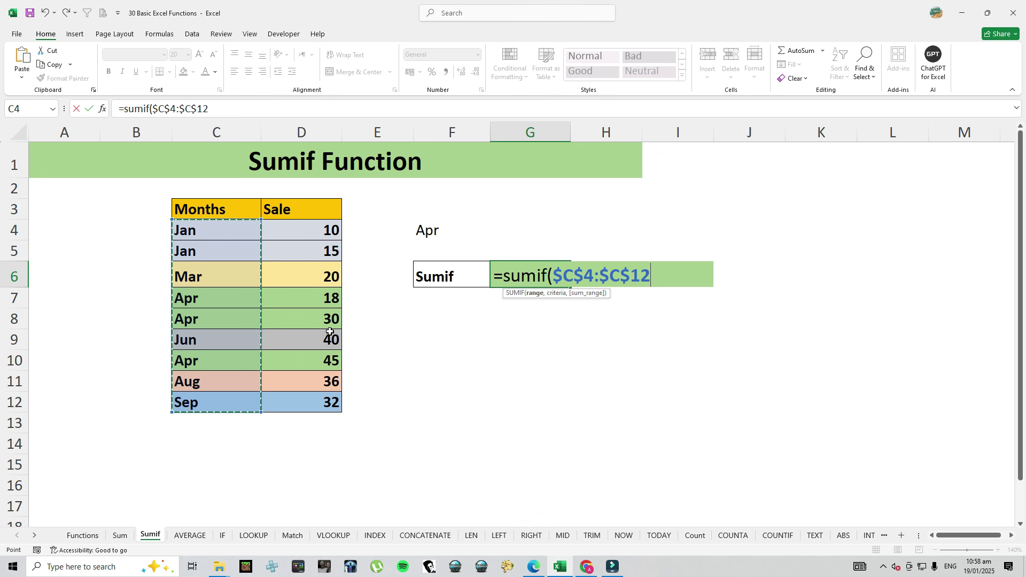
type(",")
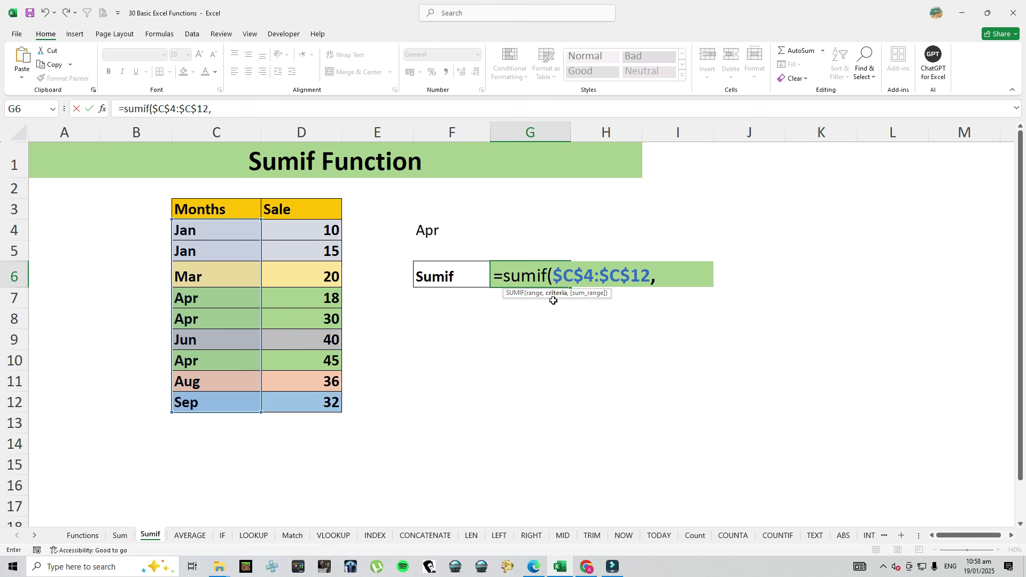
left_click(428, 232)
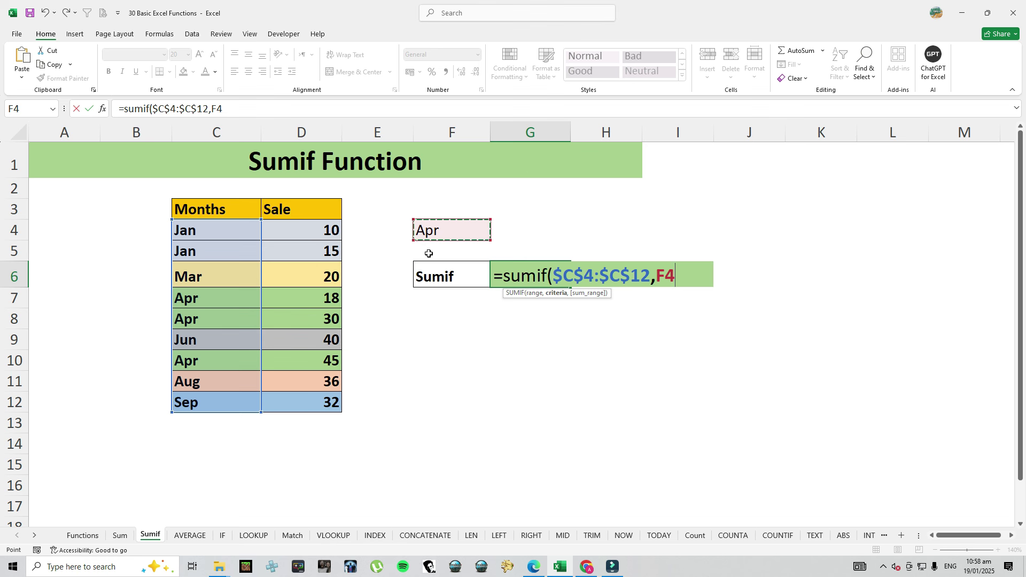
type(",")
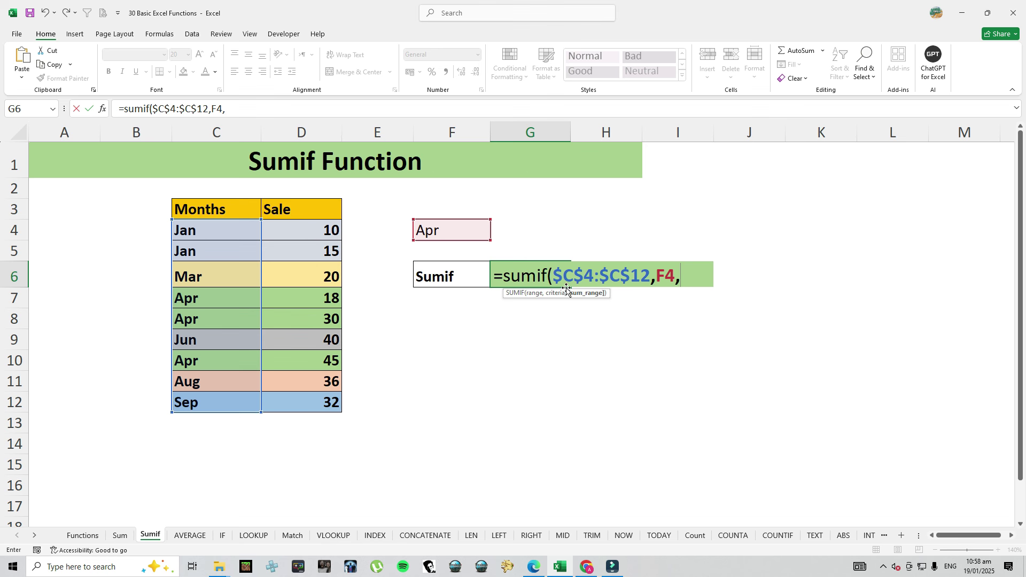
Finish the SUMIF formula in G6 with the absolute sum range $D$4:$D$12.
left_click(330, 235)
left_click_drag(327, 264, 330, 404)
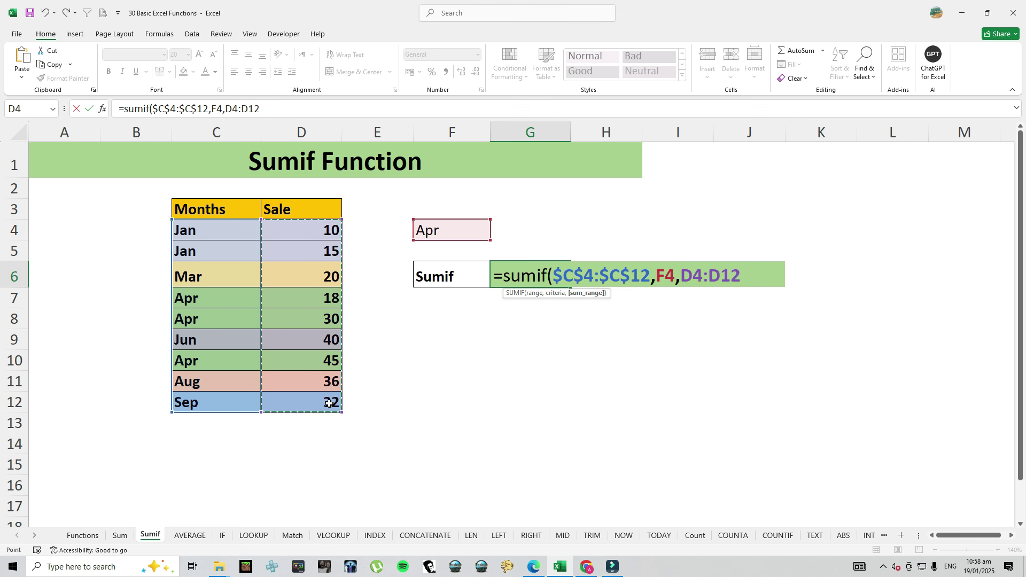
key("F4")
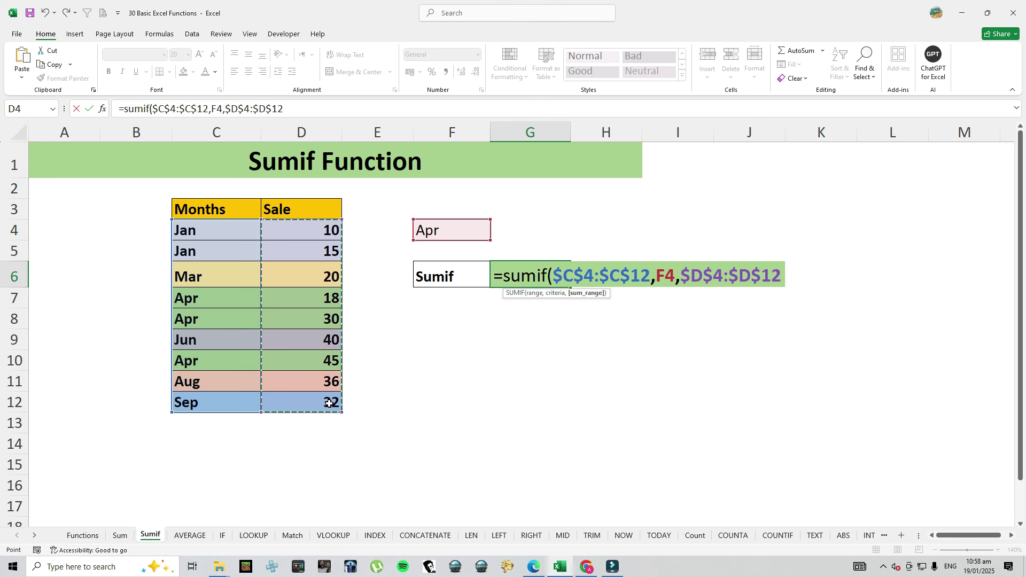
type(")")
key("Return")
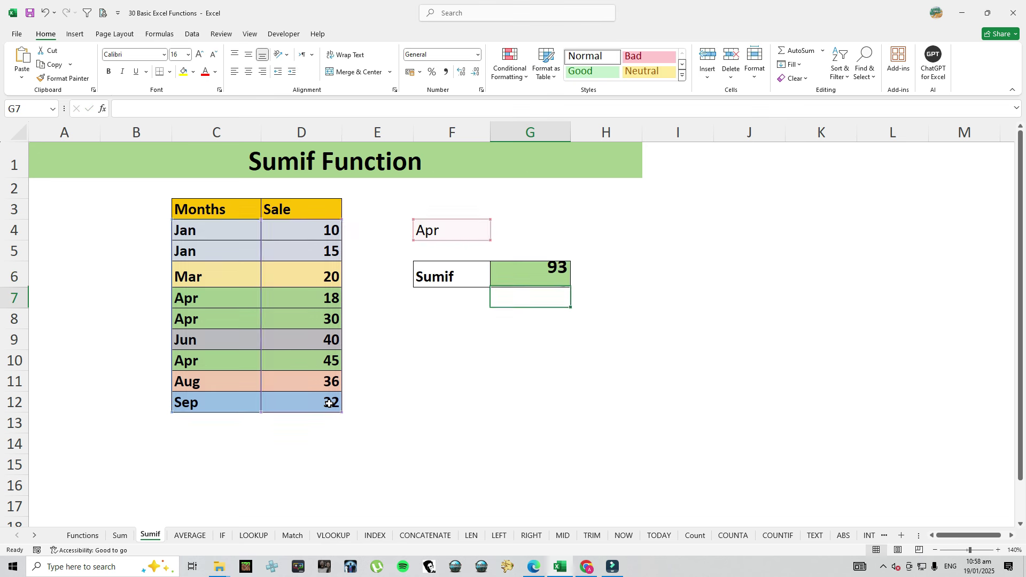
left_click(531, 274)
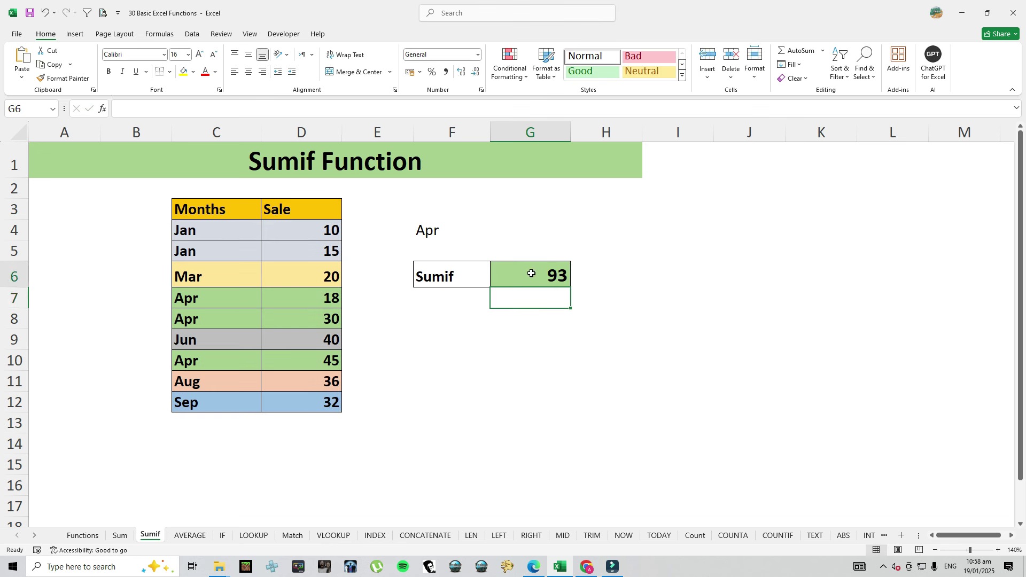
Change the criterion month in cell F4 to Jan and check the SUMIF cell G6.
left_click(424, 231)
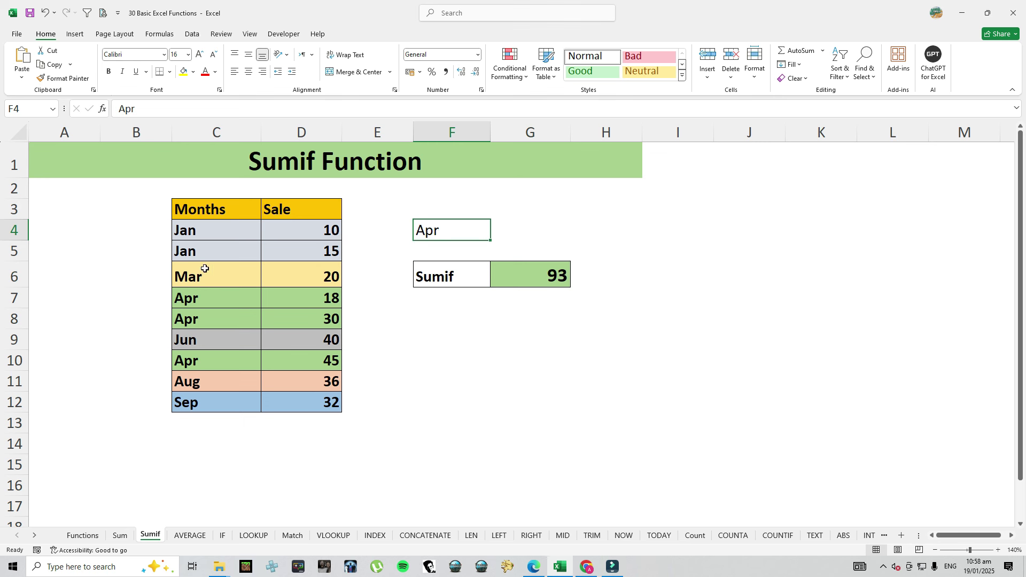
left_click(440, 230)
type("Jan")
key("Return")
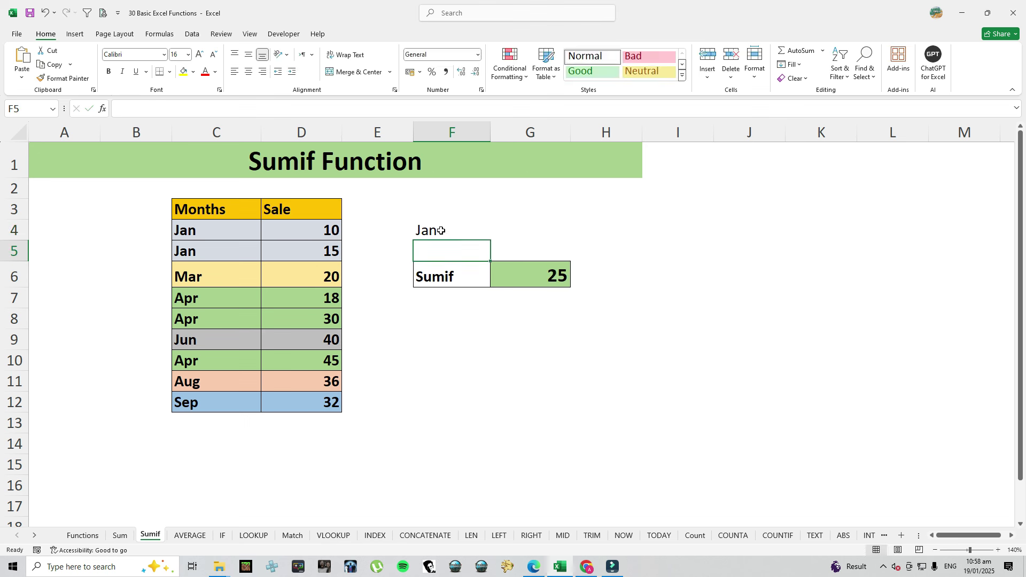
left_click(534, 281)
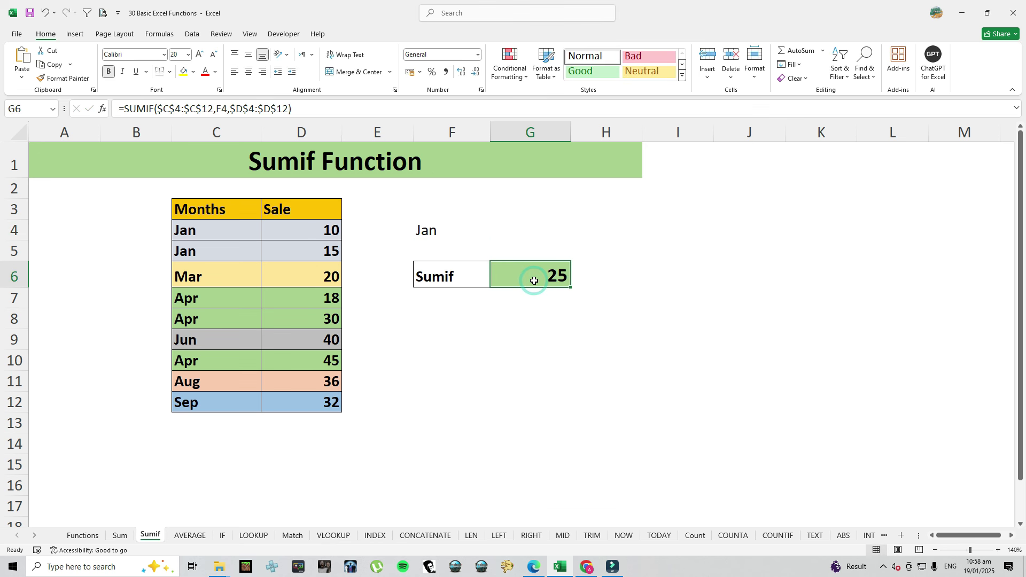
left_click(521, 303)
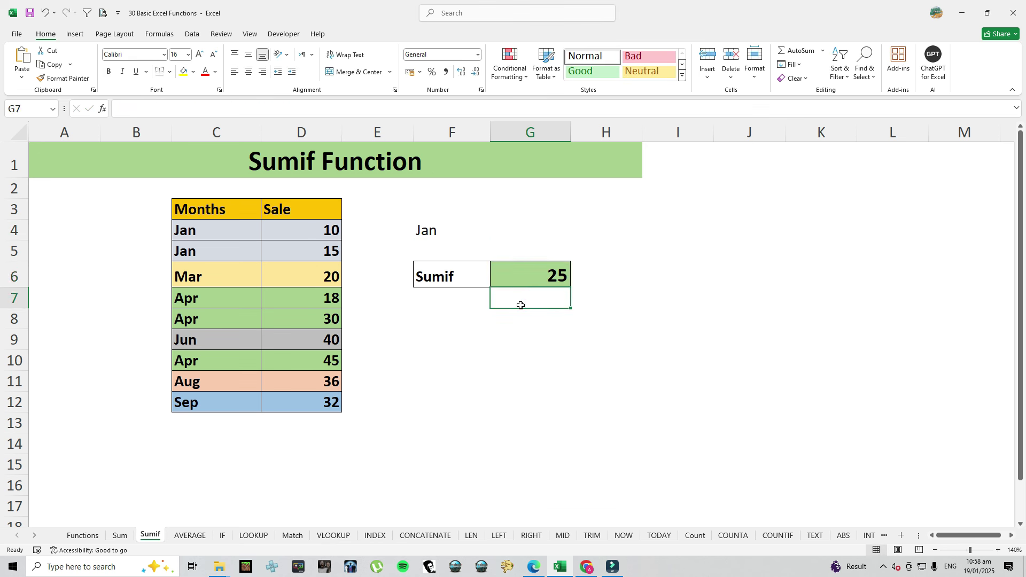
Switch to the AVERAGE sheet and select the sales in D4:D12 to examine the values.
left_click(190, 535)
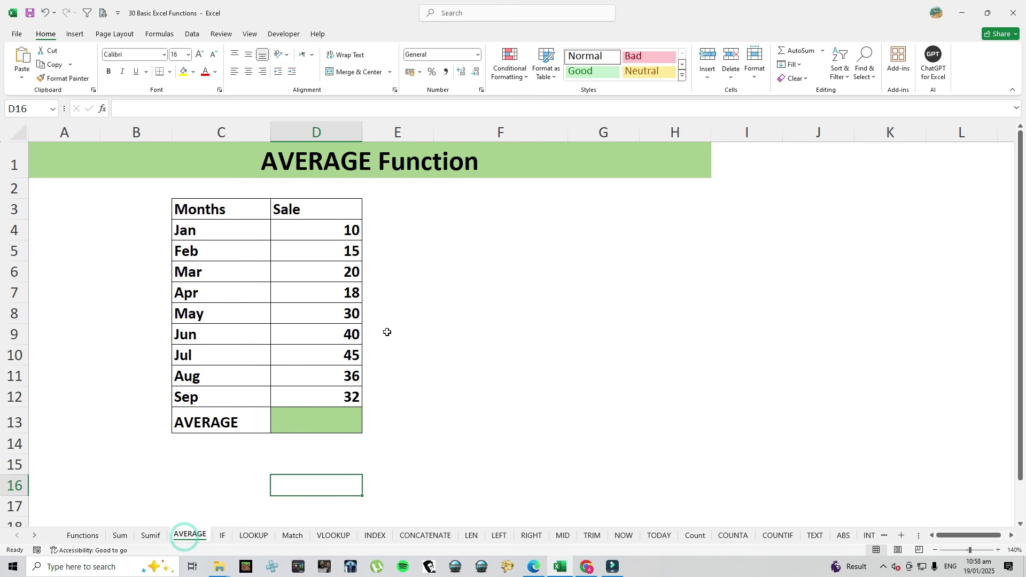
left_click(342, 420)
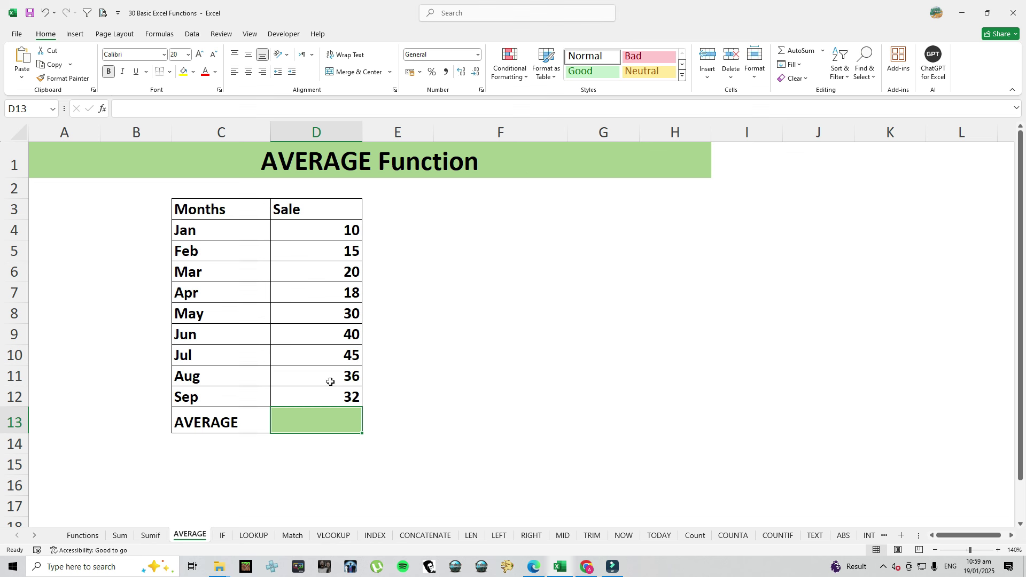
left_click_drag(321, 230, 323, 391)
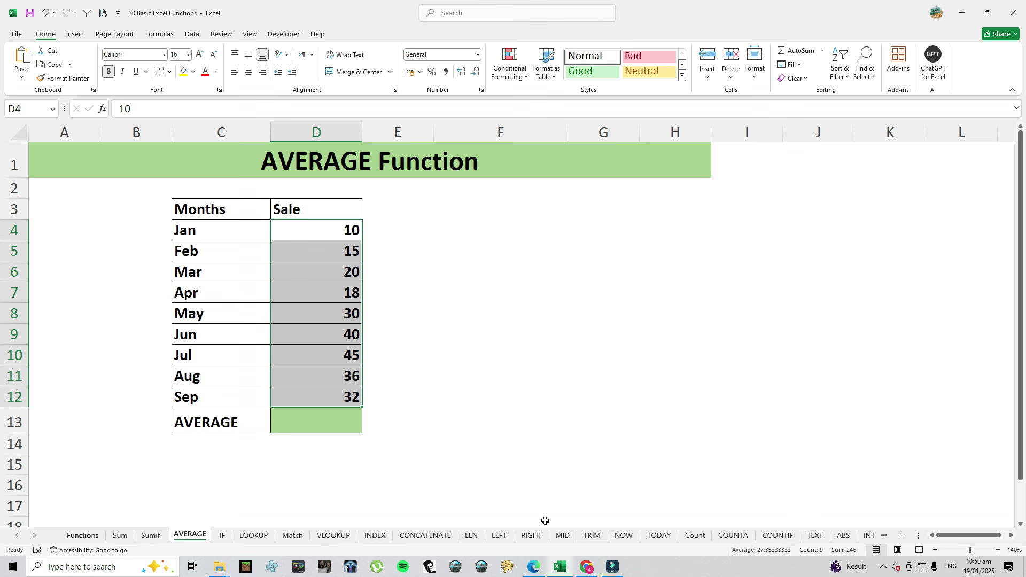
Calculate the average of the monthly sales in D13 with =AVERAGE(D4:D12).
left_click(330, 426)
type("=")
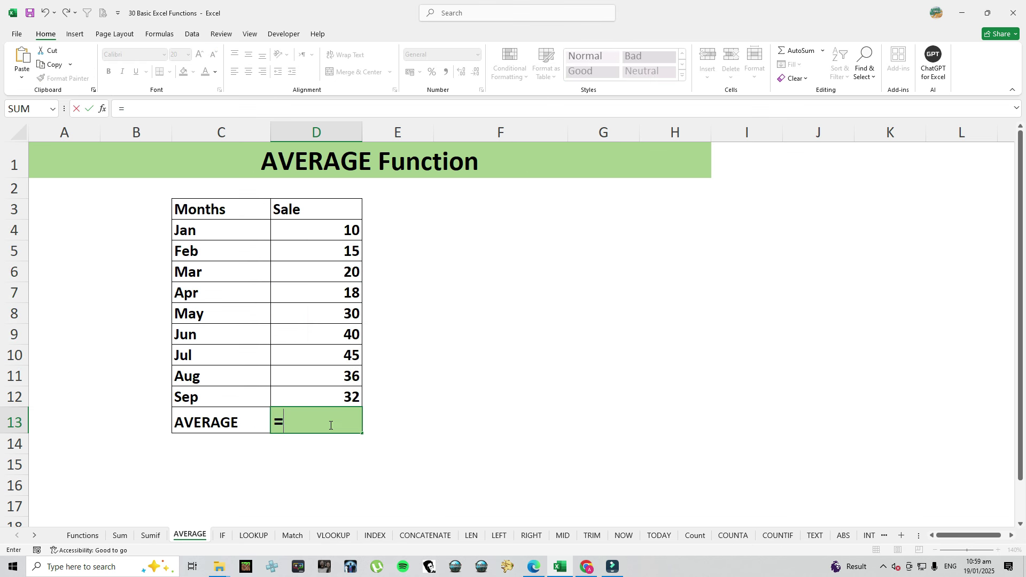
type("av")
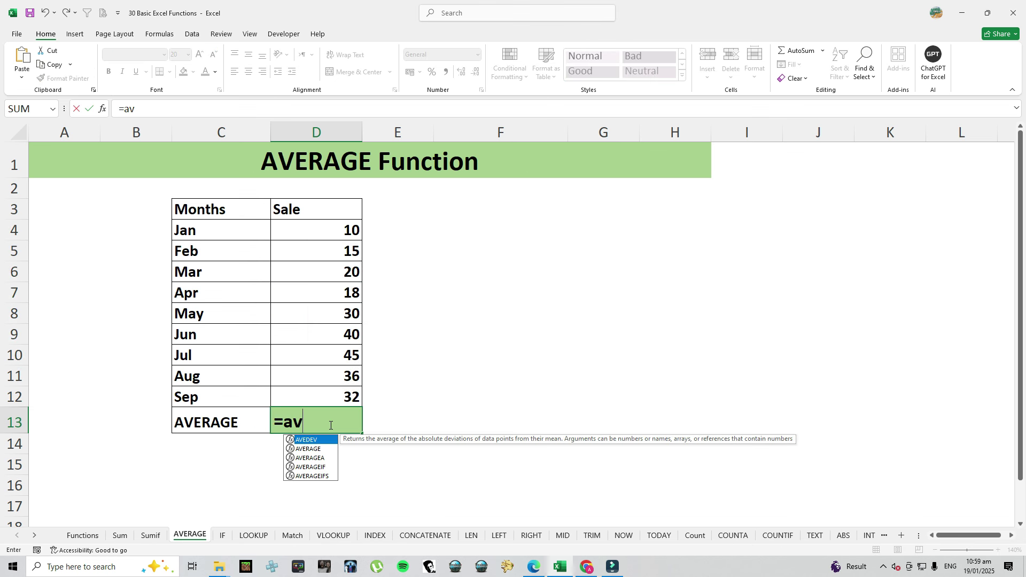
key("Down")
key("Tab")
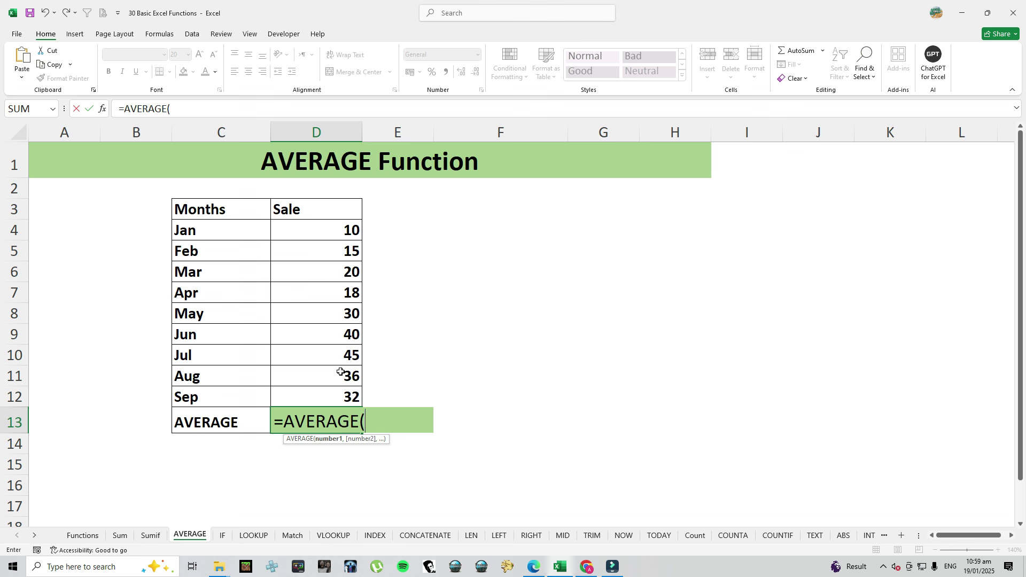
left_click_drag(348, 229, 327, 402)
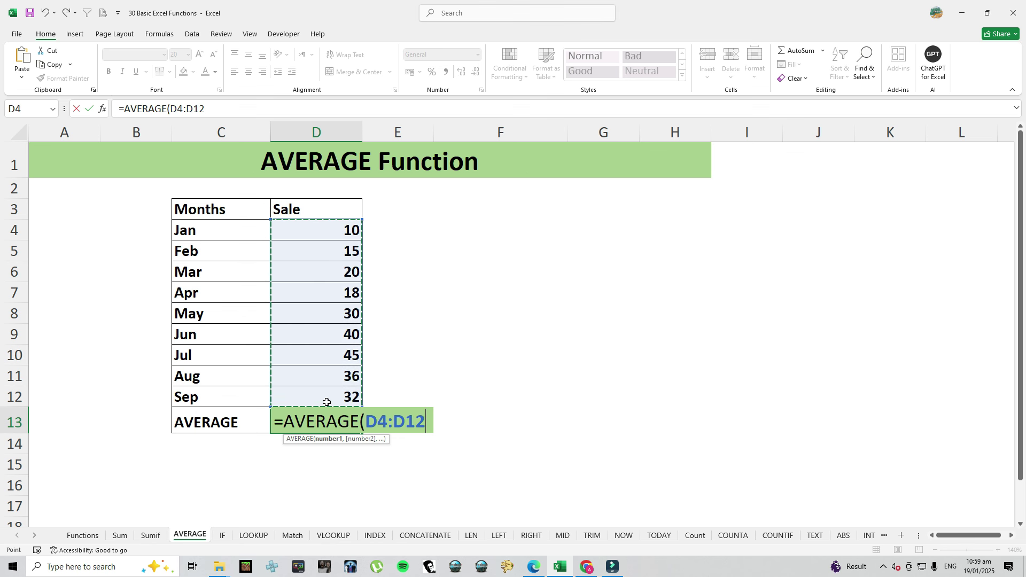
type(")")
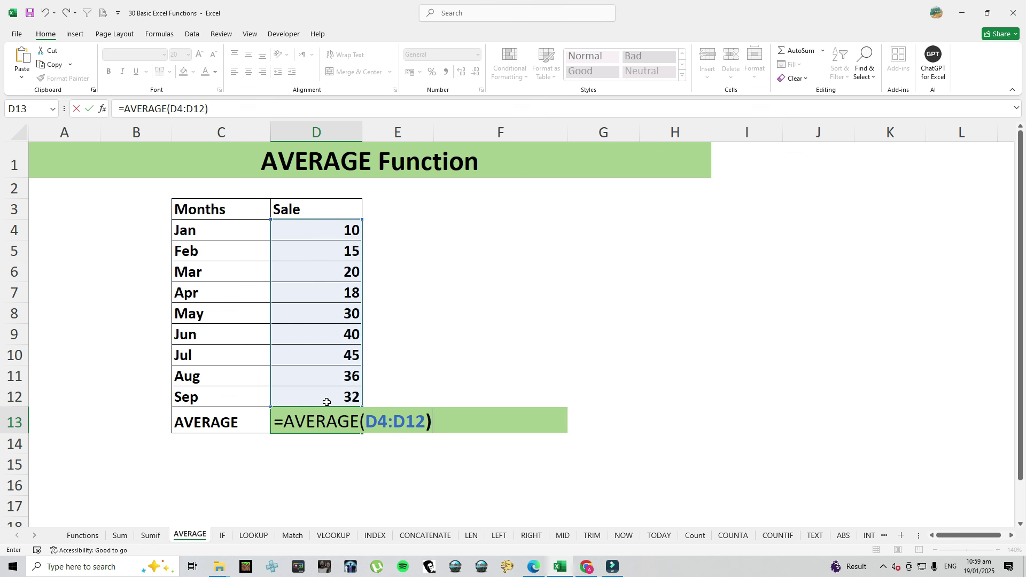
key("ctrl+Return")
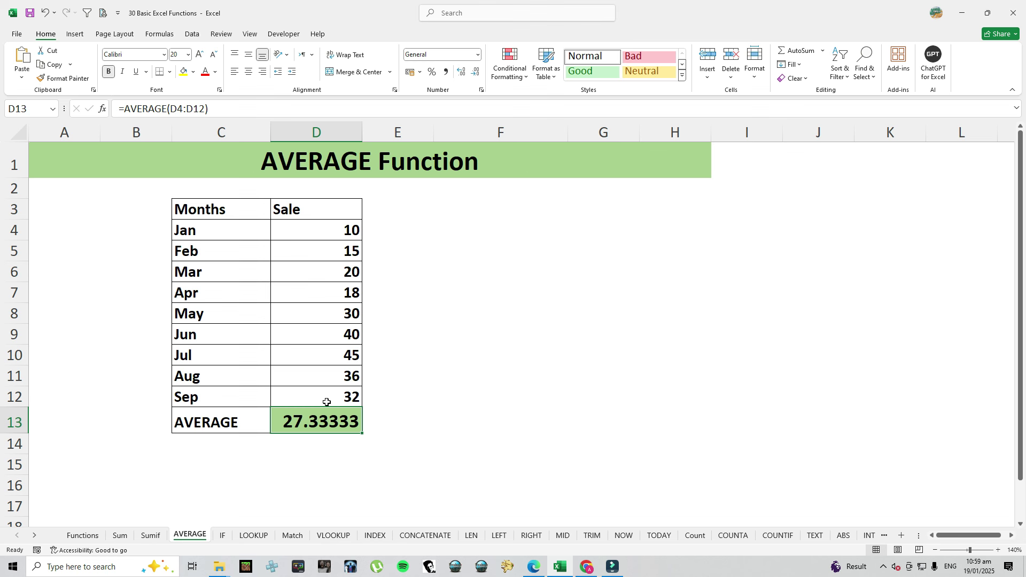
Switch to the IF sheet and start an IF formula in G5 with the logical test D4>15.
left_click(223, 535)
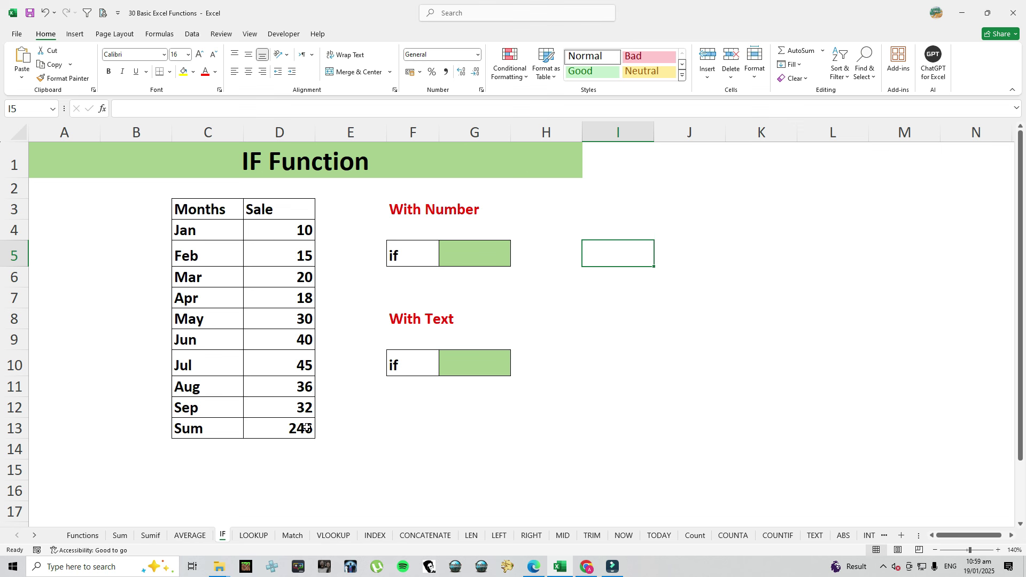
left_click(476, 254)
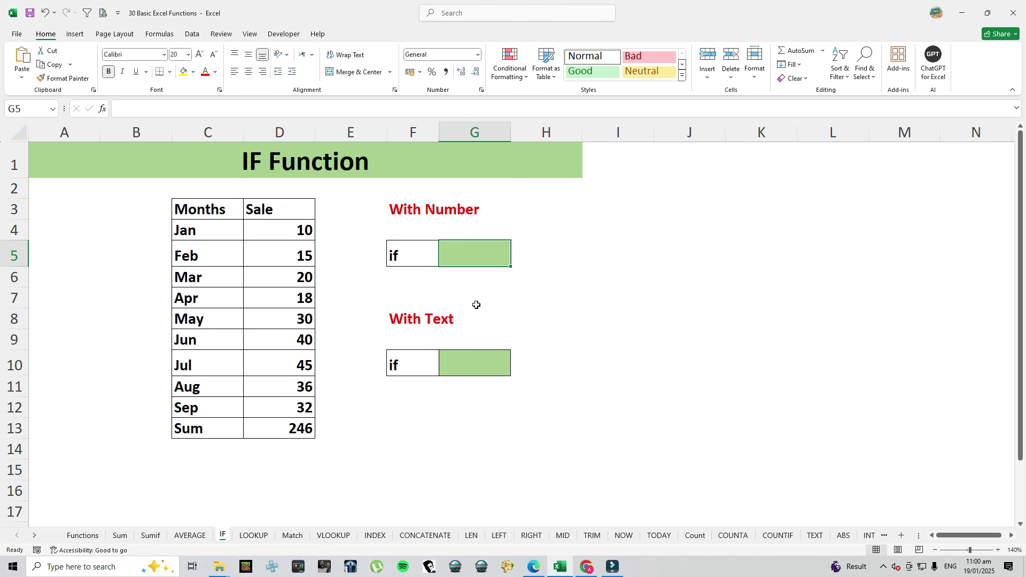
type("=if")
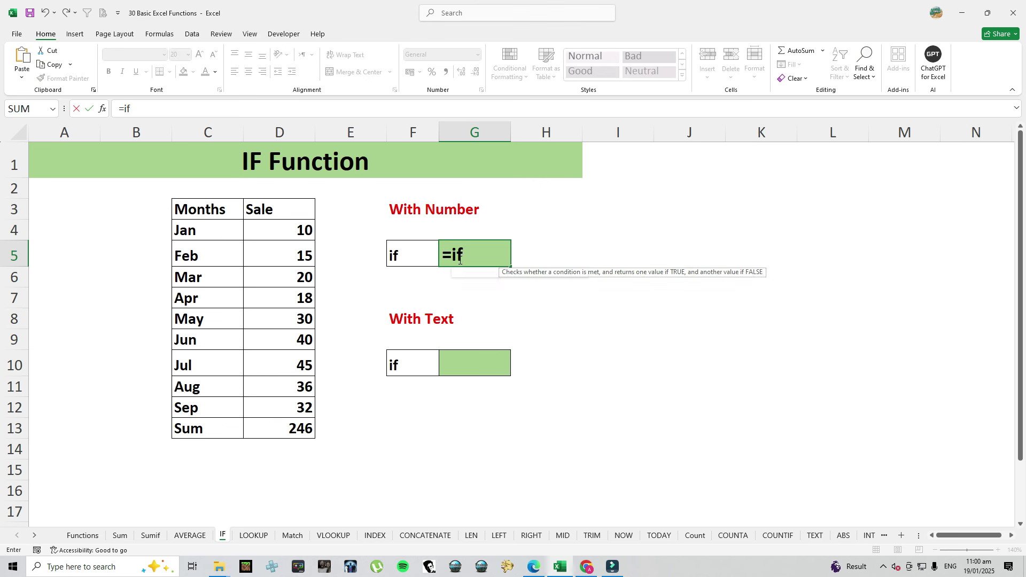
key("Tab")
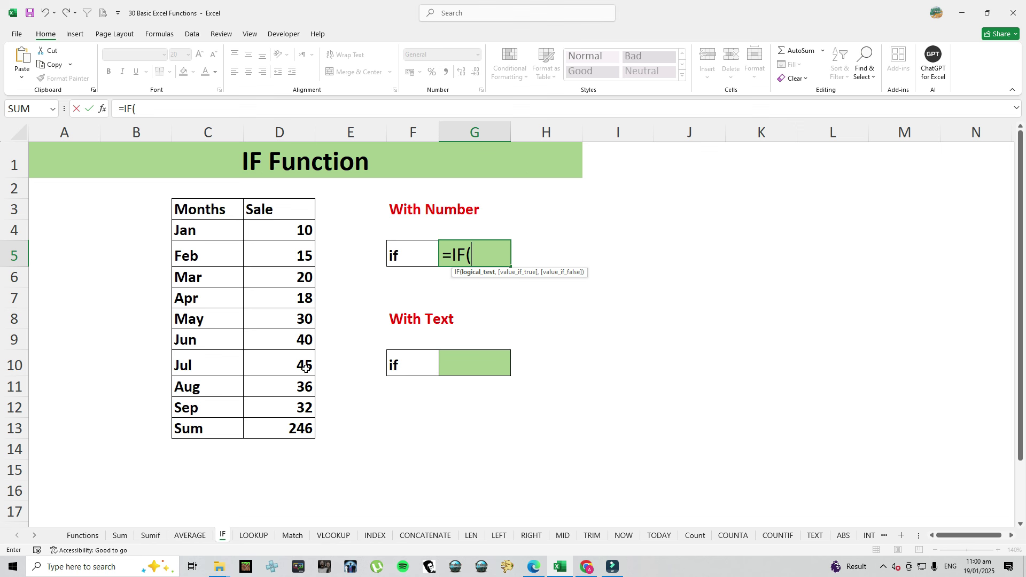
left_click(305, 230)
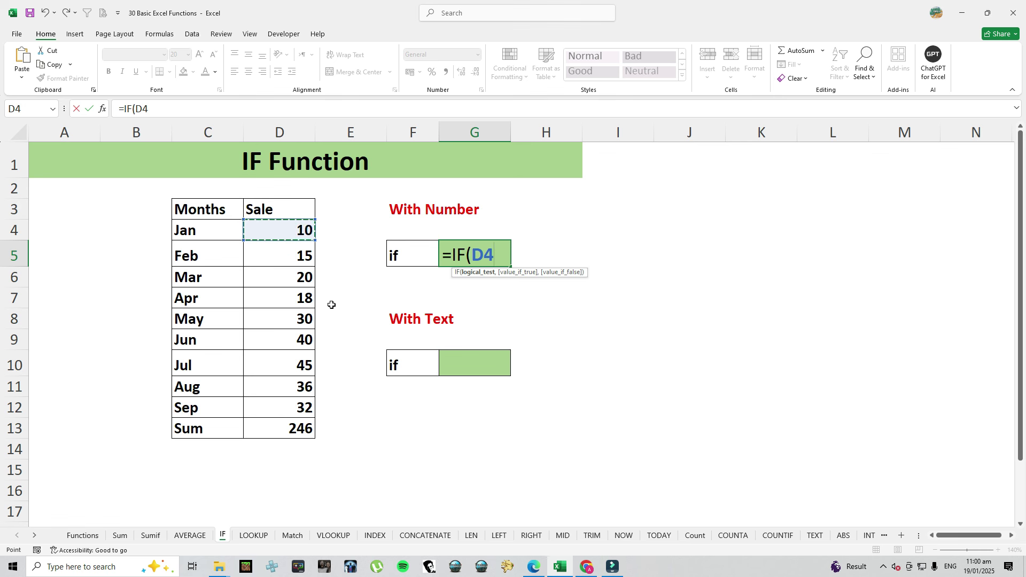
type(">")
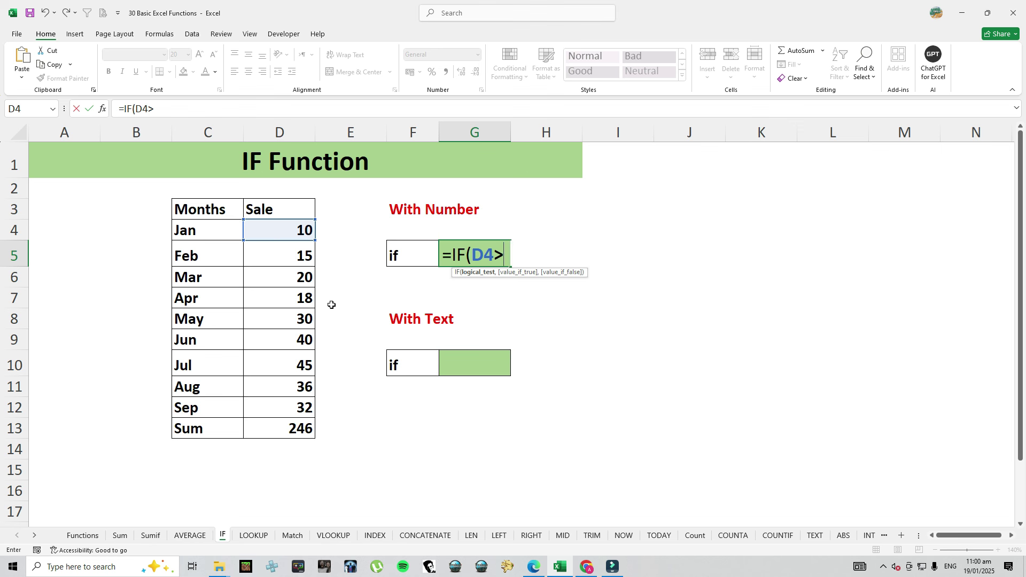
type("15")
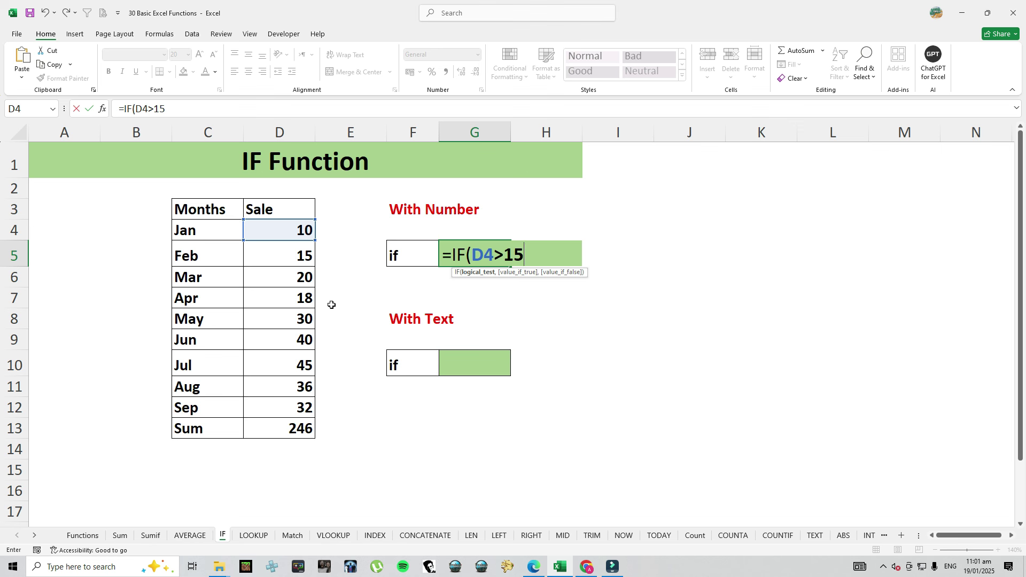
type(",")
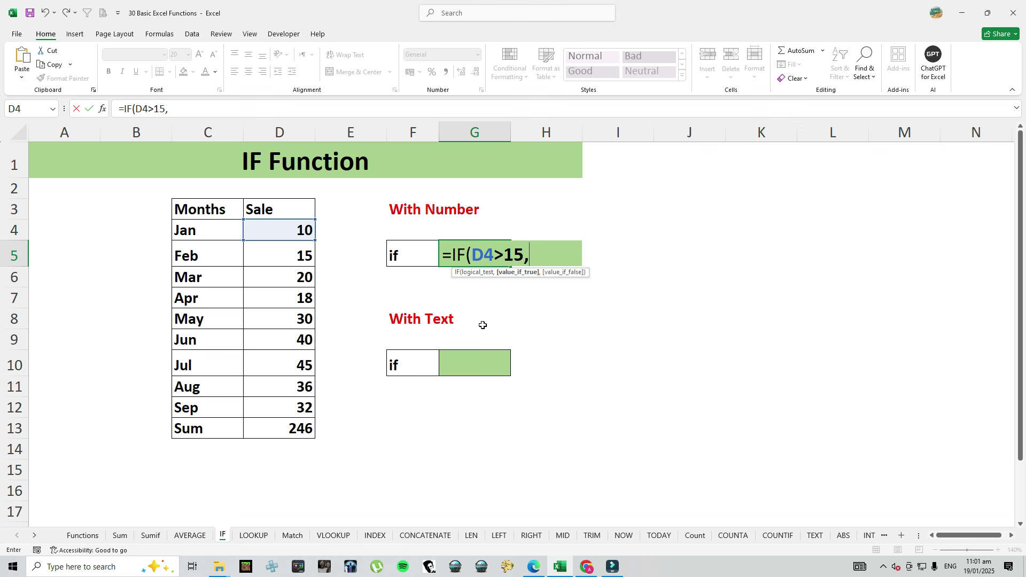
Complete the IF formula in G5 with "Pass" as the true value and "Fail" as the false value.
type("\"")
type("Pass\"")
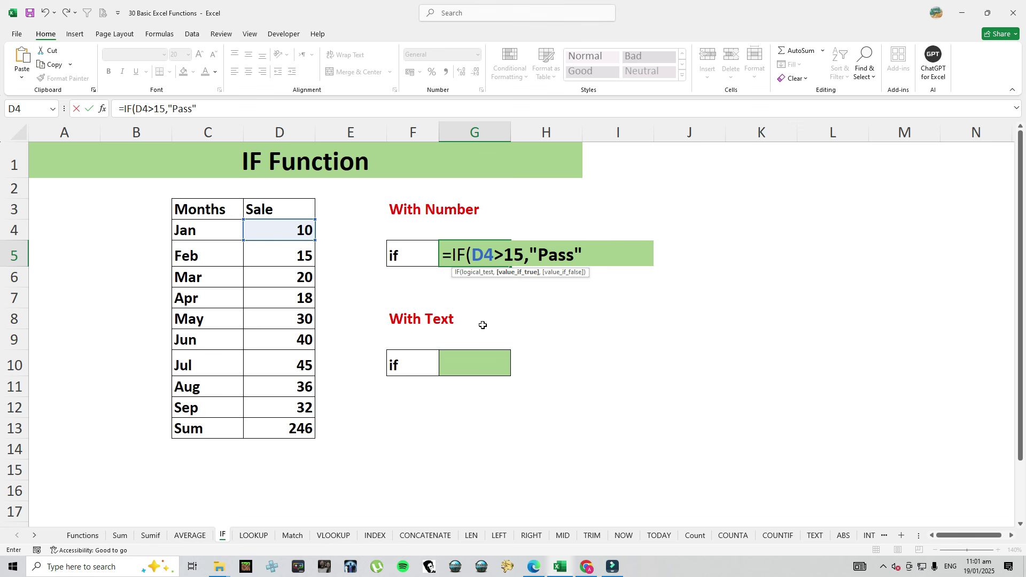
type(",")
type("\"")
type("Fai")
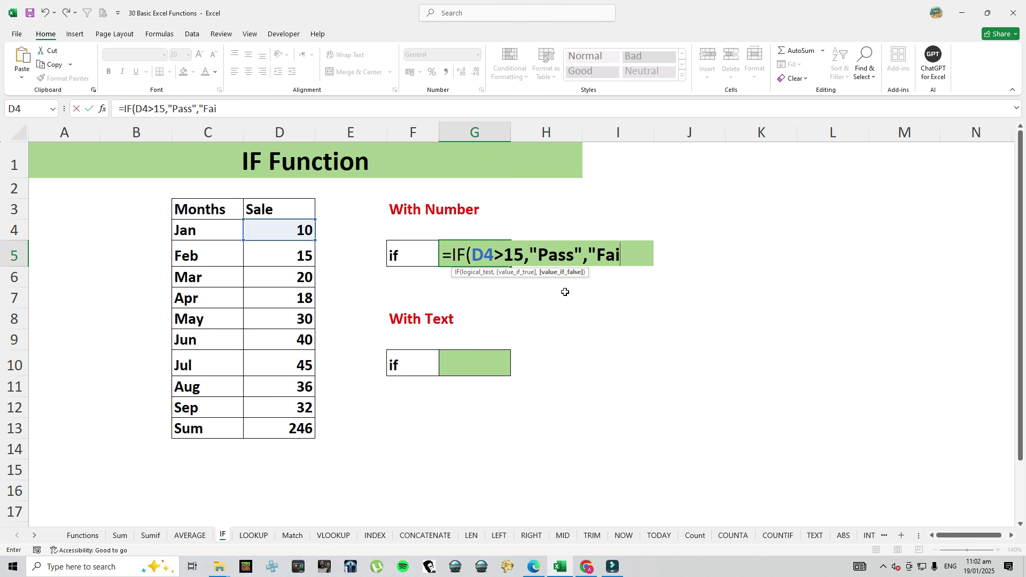
type("l\")")
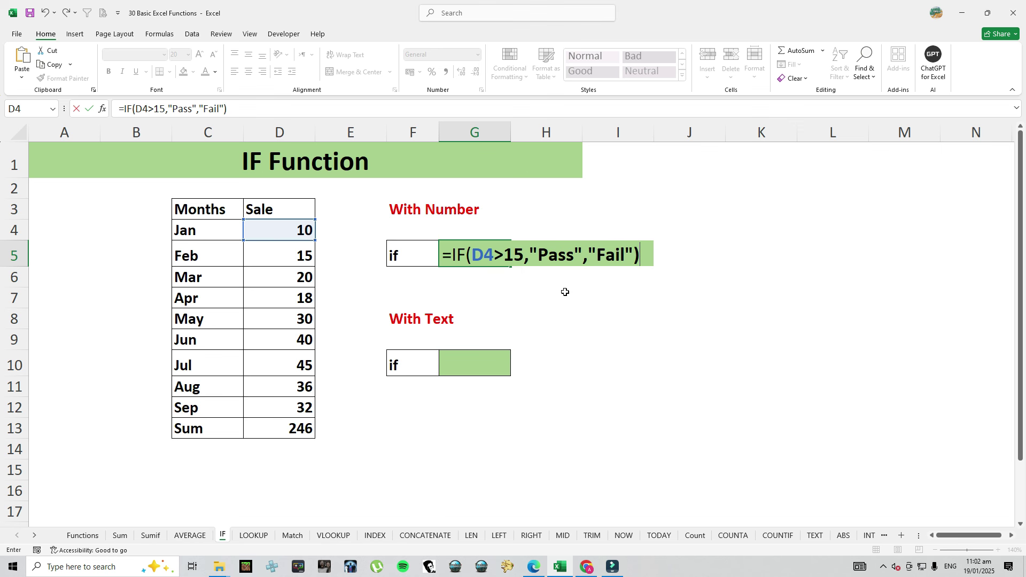
key("Return")
key("Up")
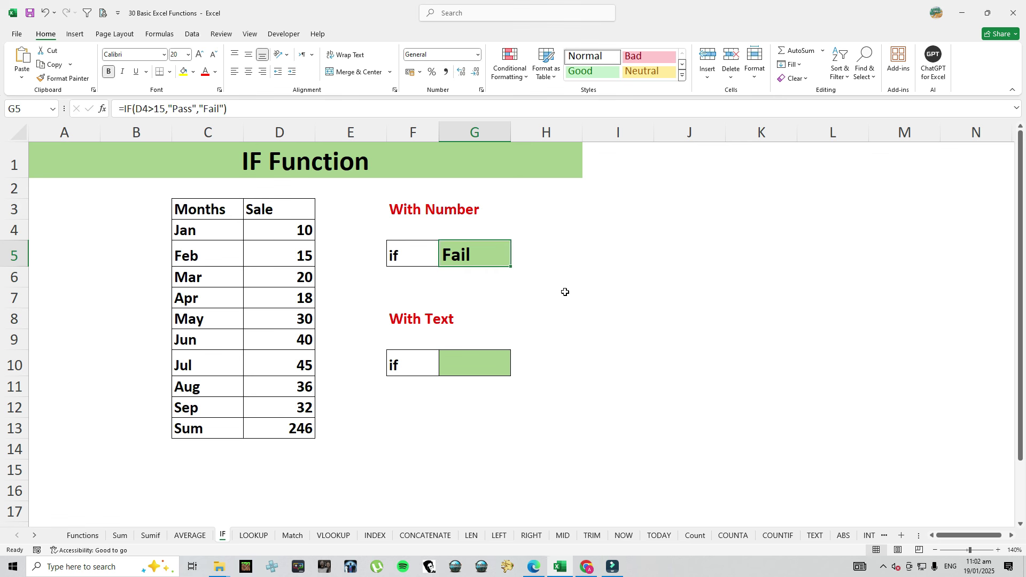
Set the January sale in D4 to 16 to test the IF formula.
left_click(270, 230)
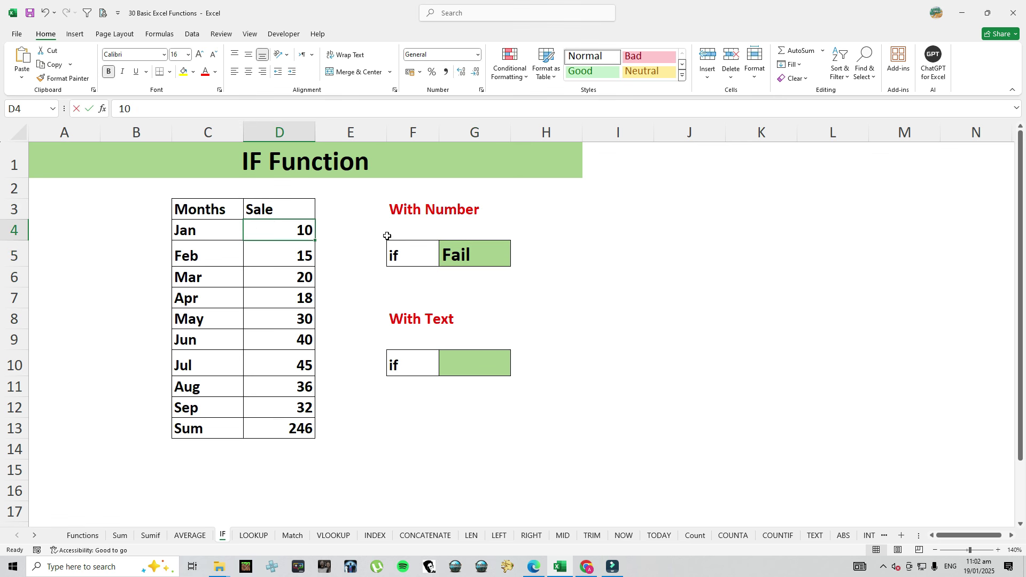
type("16")
key("Return")
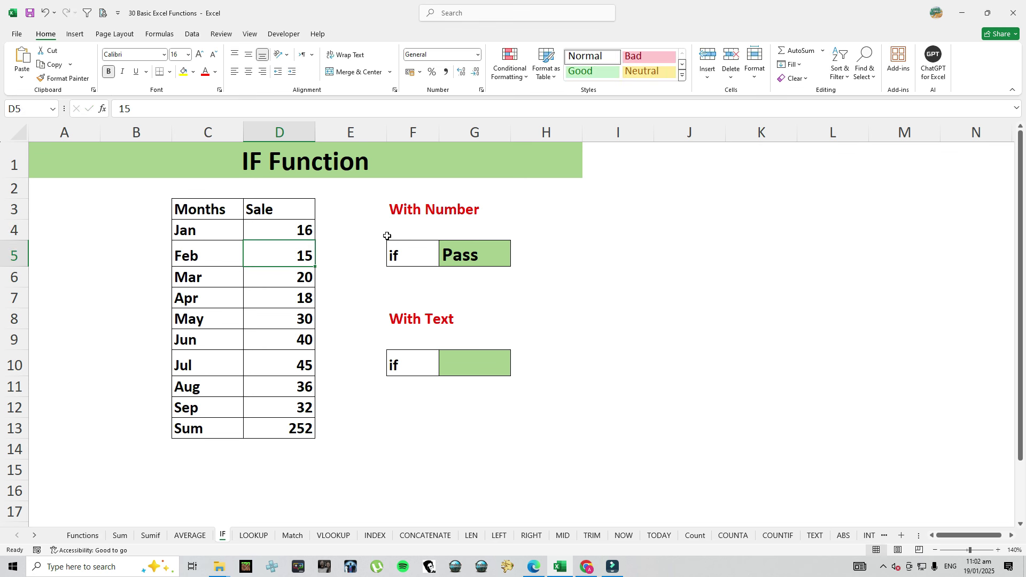
Set the January sale in D4 to 15 to test the limit of the IF condition.
left_click(301, 229)
type("15")
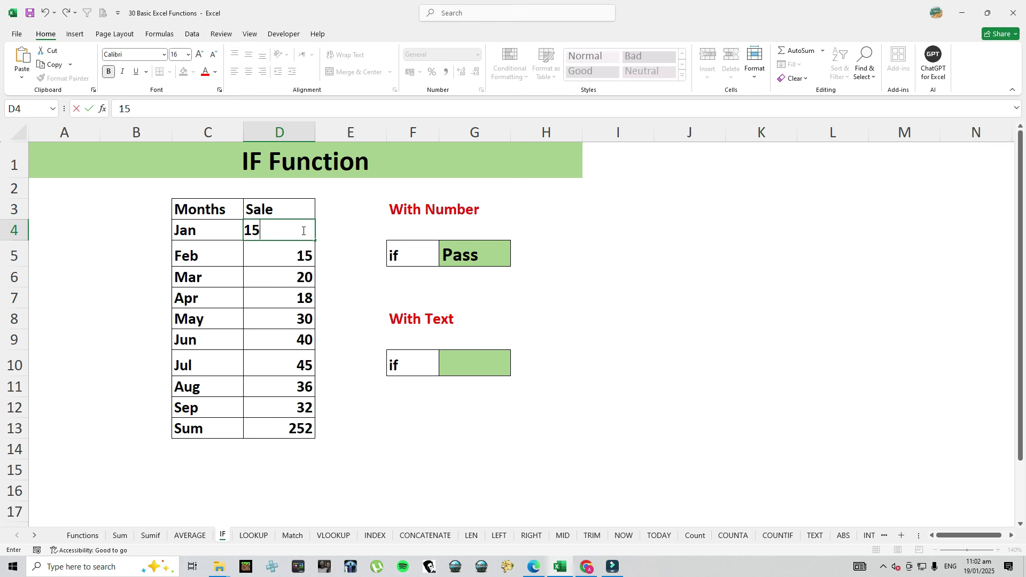
key("Return")
Change the condition of the IF formula in G5 to D4>=15 and check the result cell.
left_click(450, 260)
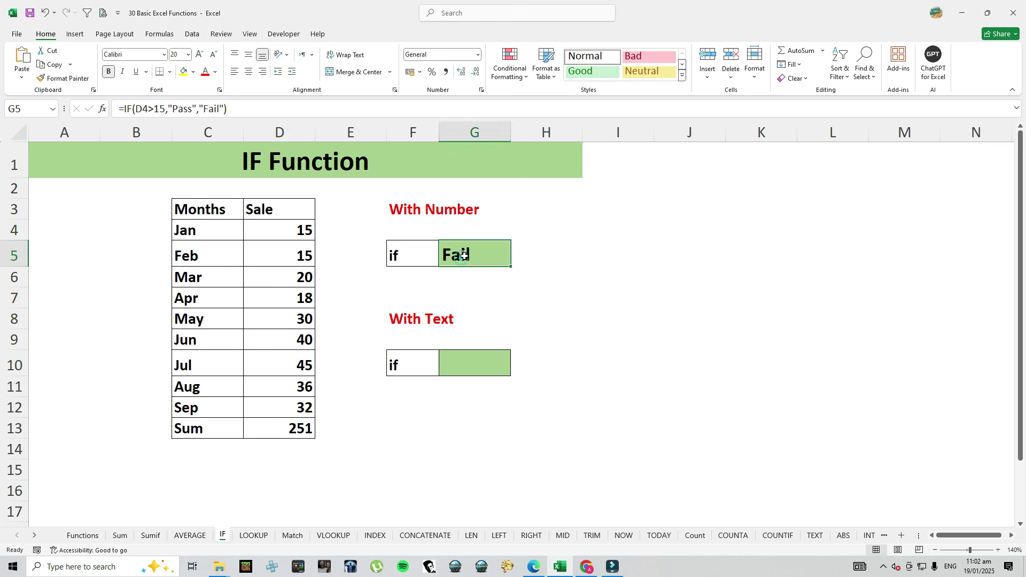
double_click(469, 255)
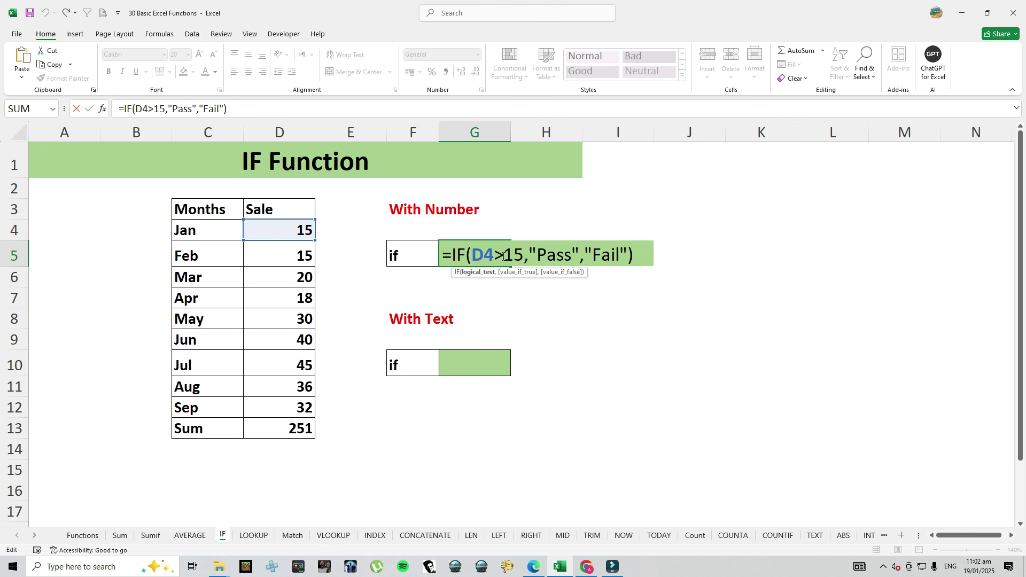
left_click(503, 256)
type("=")
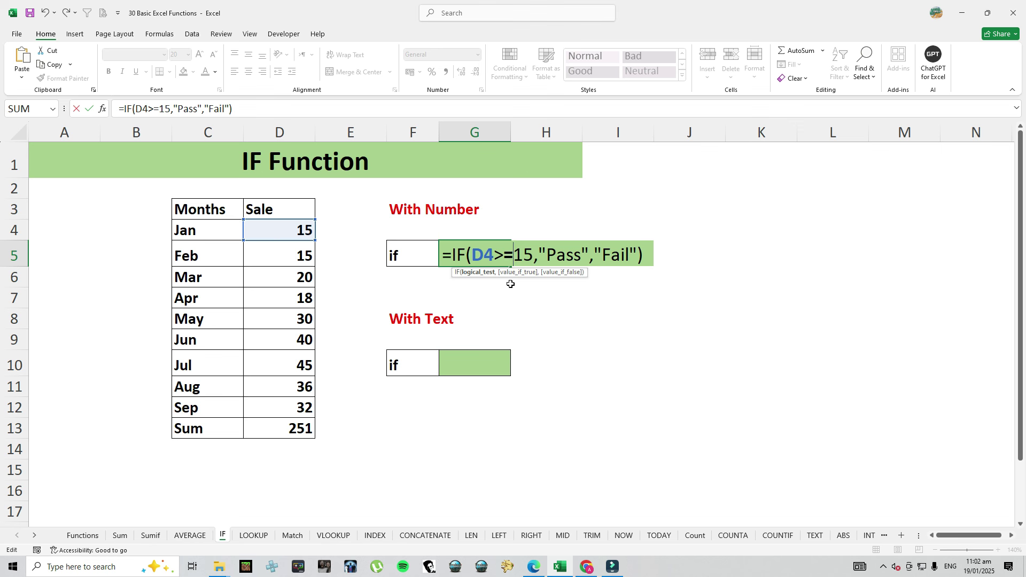
key("Return")
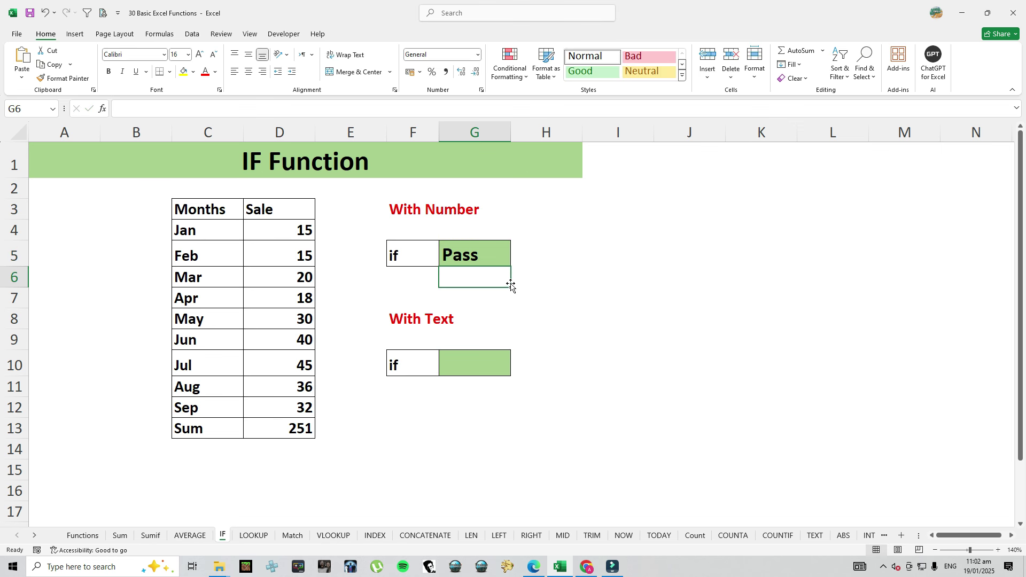
left_click(492, 256)
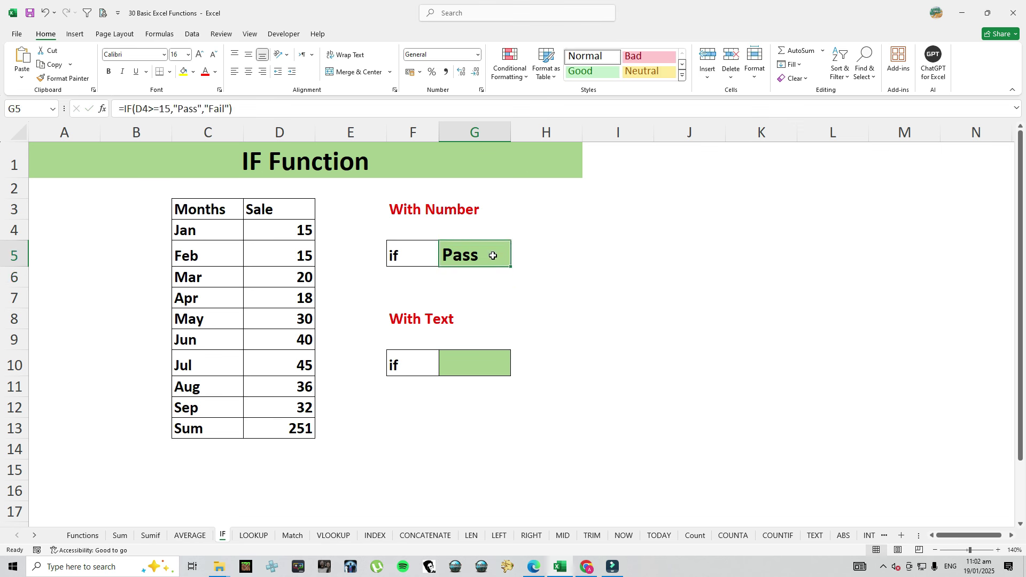
Start an IF formula in G10 under With Text, using the logical test C4="Feb".
left_click(469, 369)
left_click(468, 368)
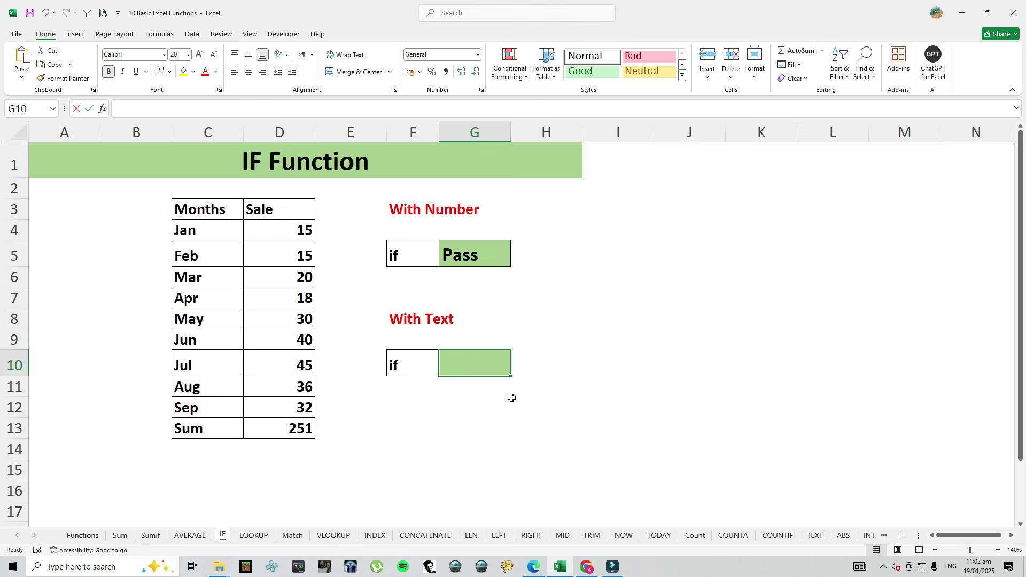
type("=")
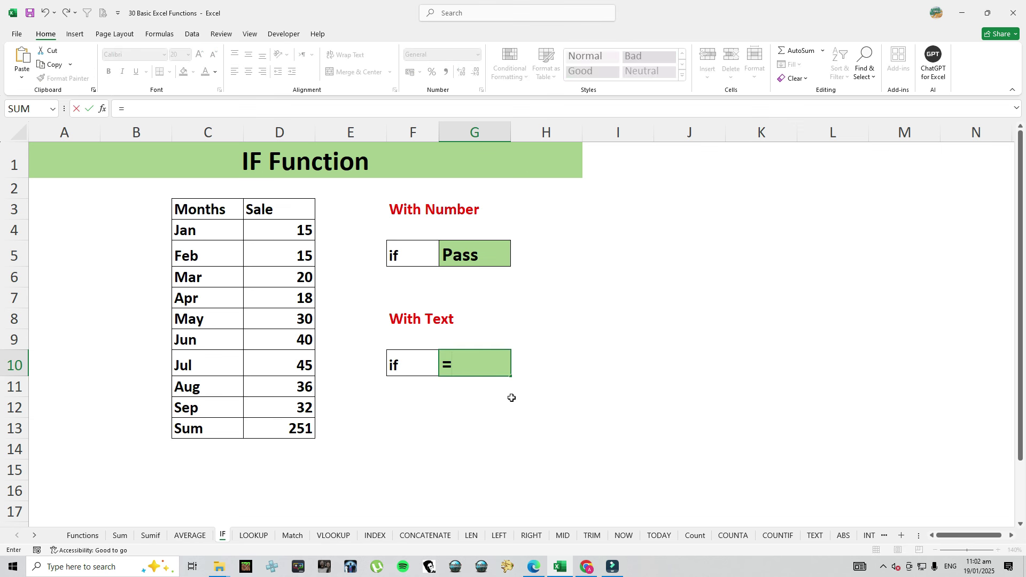
type("if")
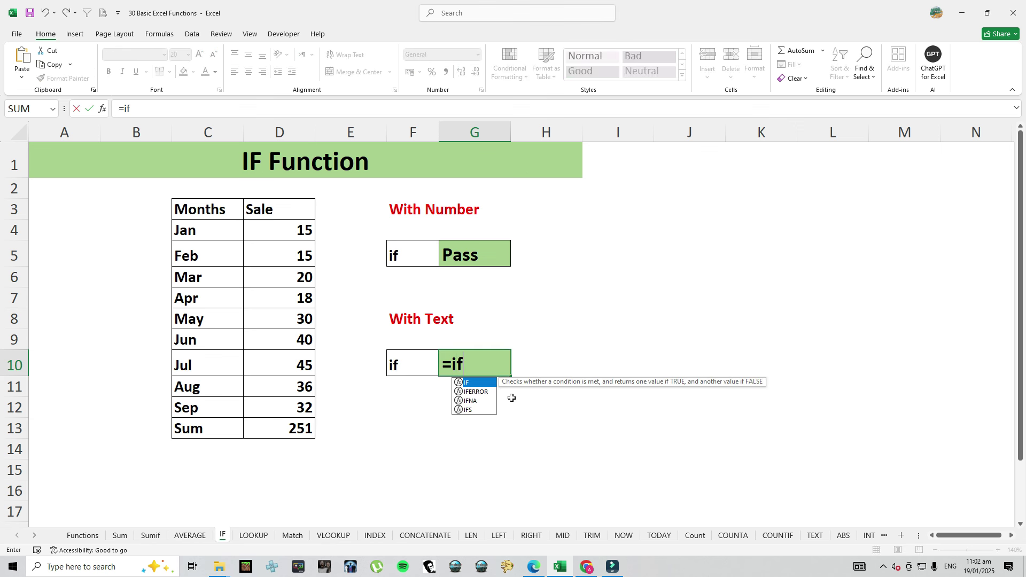
key("Tab")
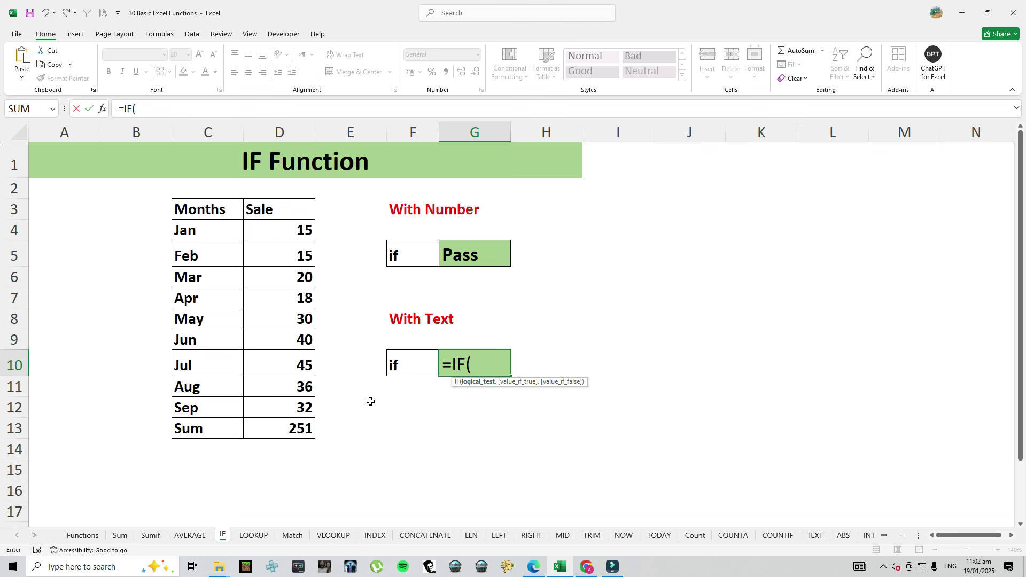
left_click(197, 230)
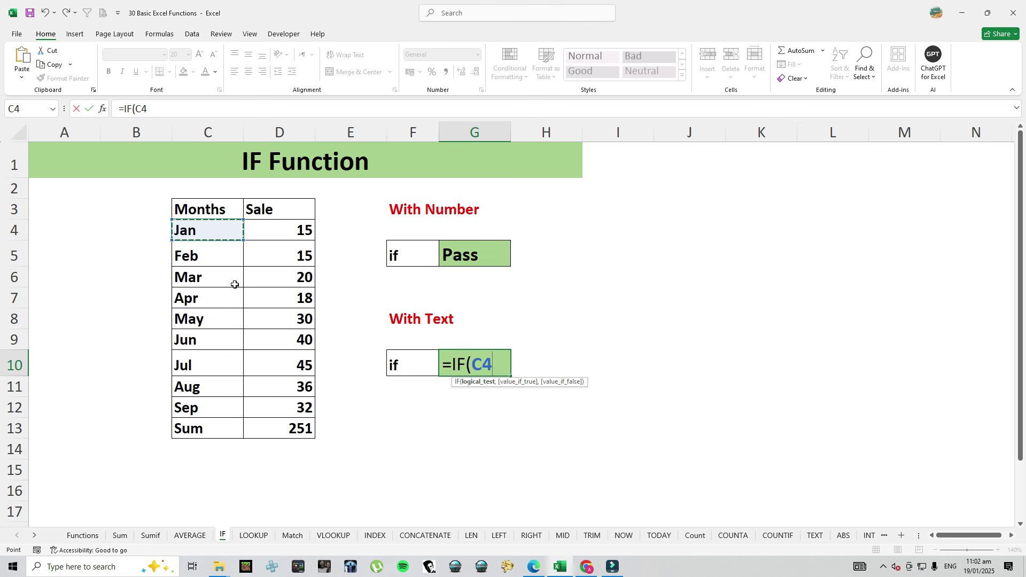
type("=\"")
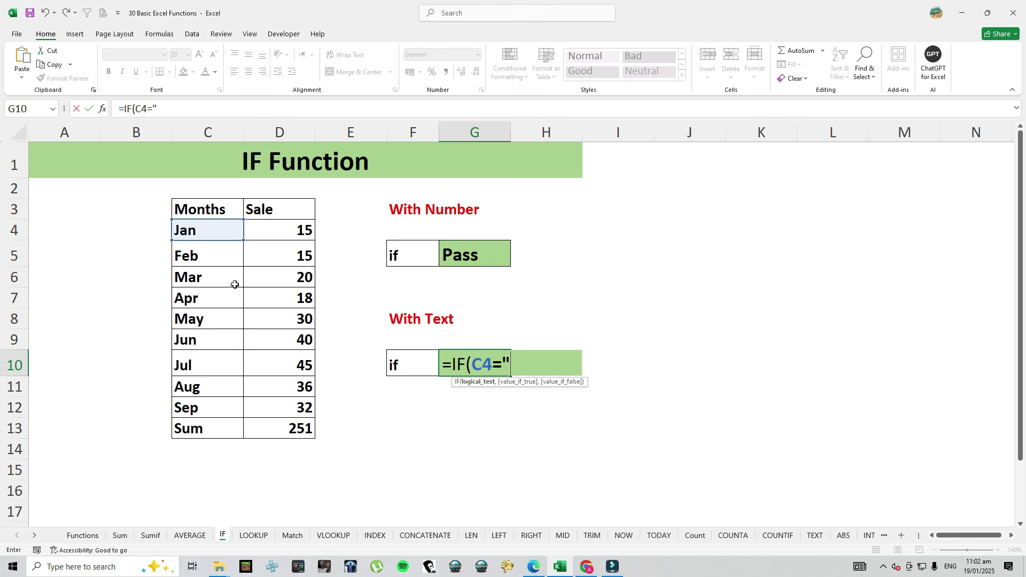
type("Feb\",")
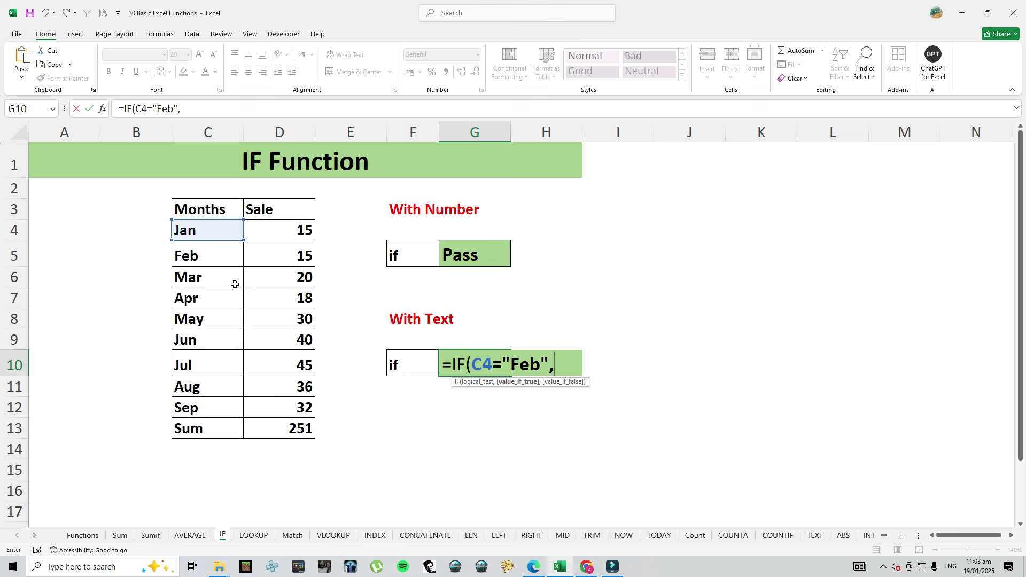
left_click_drag(502, 368, 547, 362)
type("\"Goo")
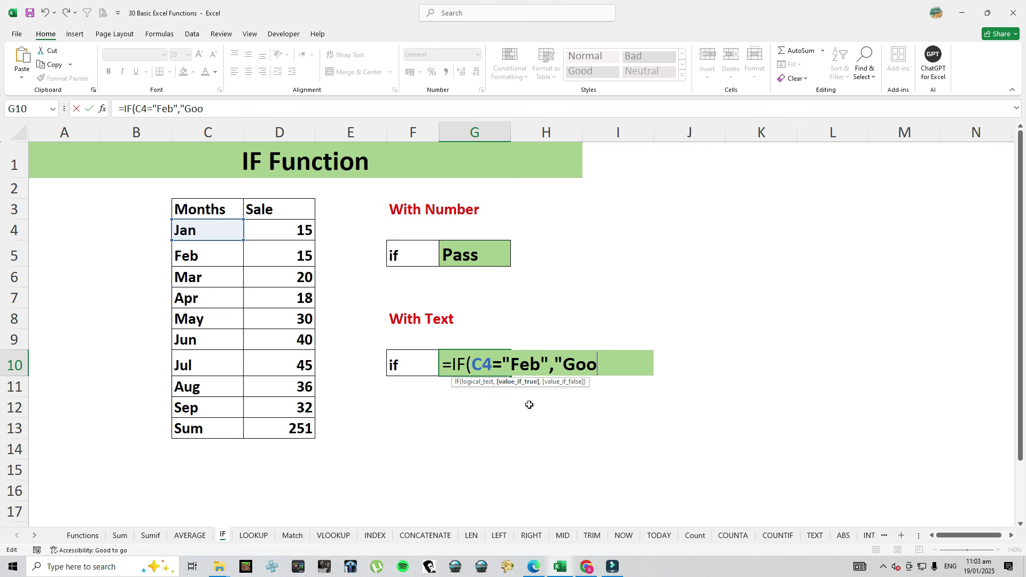
key("BackSpace")
key("BackSpace")
key("BackSpace")
key("BackSpace")
Complete the IF formula in G10 with 2 as the value if true and 1 as the value if false.
type("1")
key("BackSpace")
type("2,")
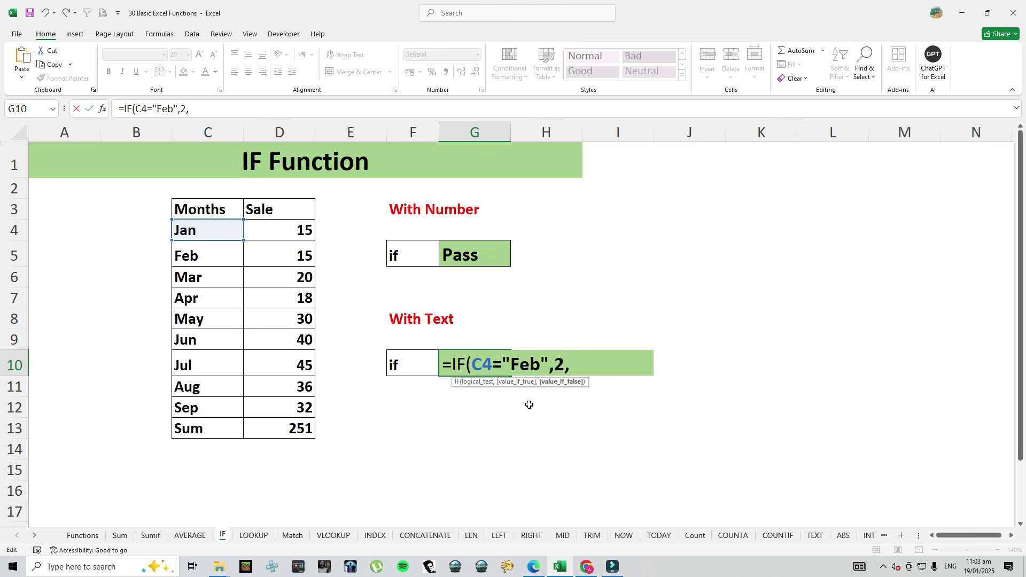
type("1)")
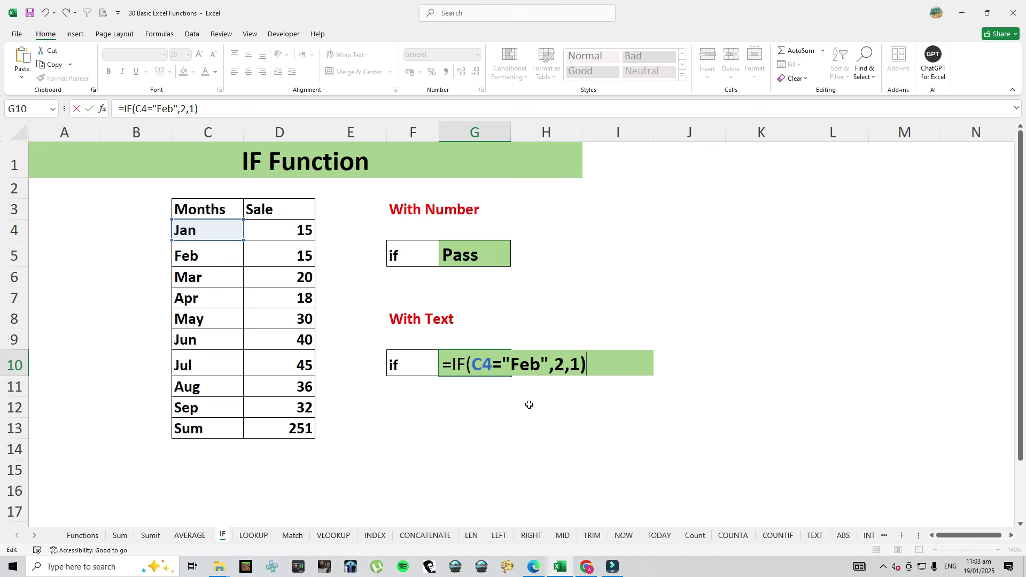
key("ctrl+Return")
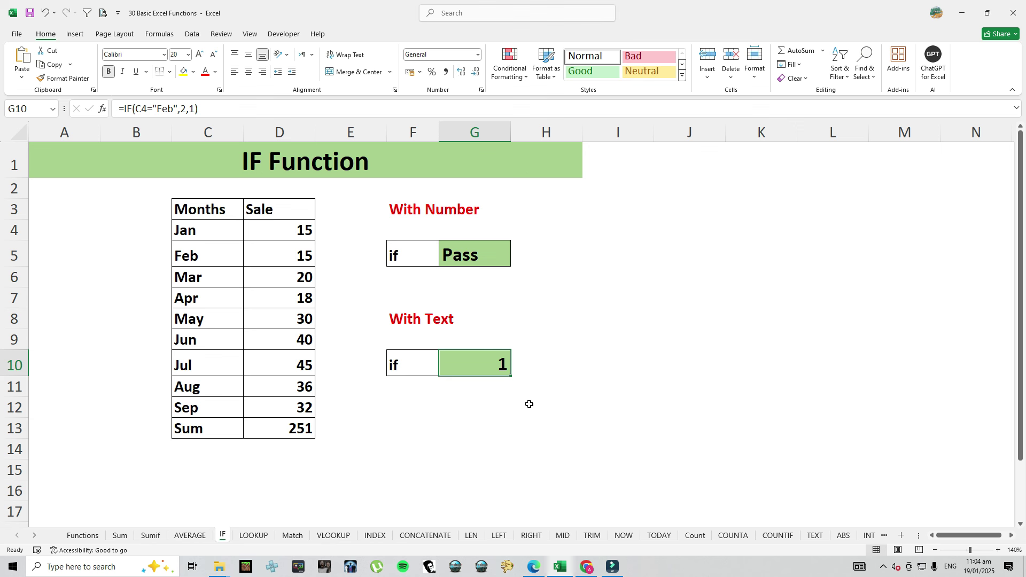
Copy the month Feb from C5 into C4 to test the IF formula, and check the result cell G10.
left_click(207, 229)
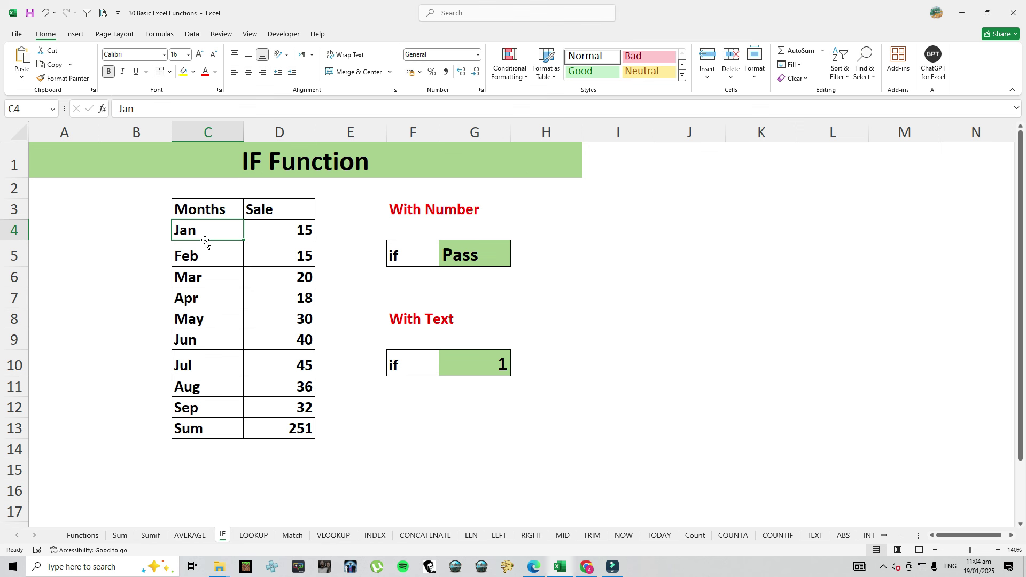
key("Down")
key("ctrl+c")
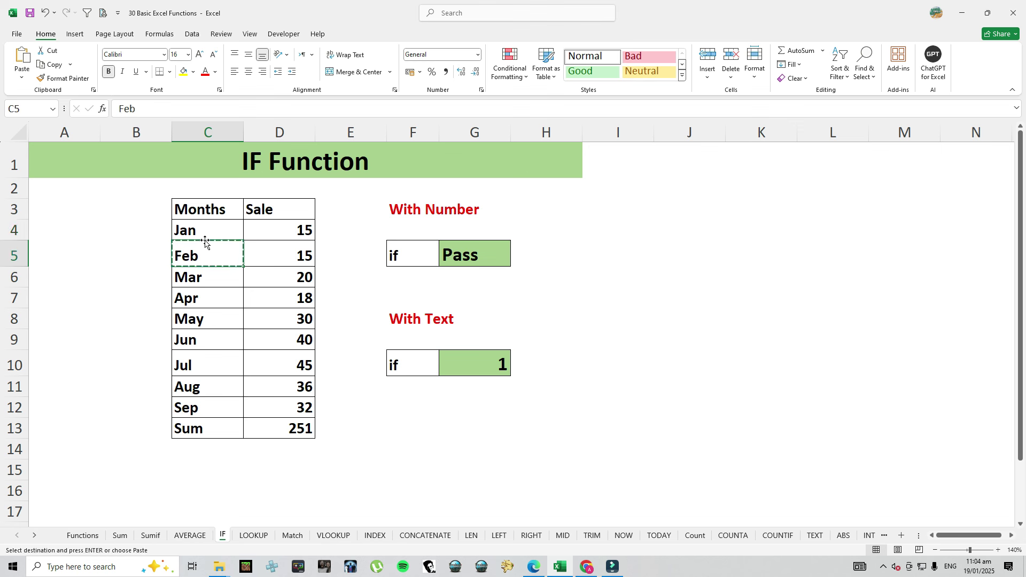
key("Up")
key("Return")
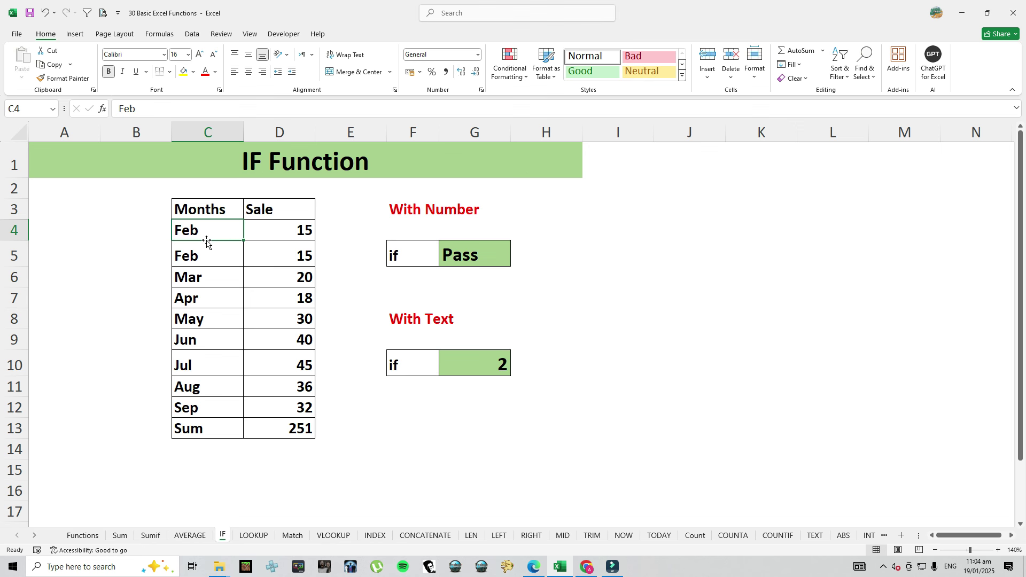
left_click(452, 372)
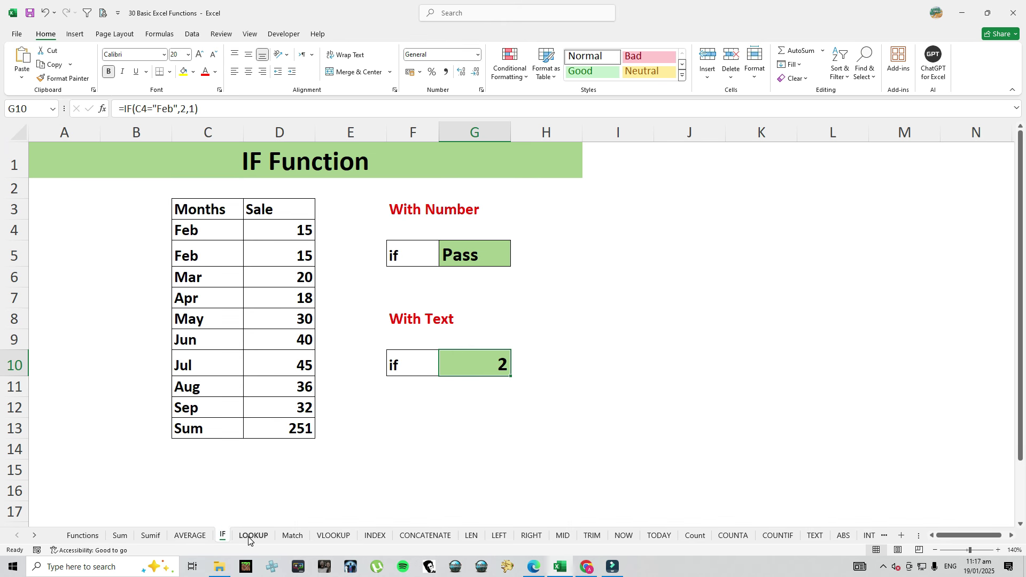
On the LOOKUP sheet, start a LOOKUP formula in G6 with F4 as the lookup value.
left_click(251, 535)
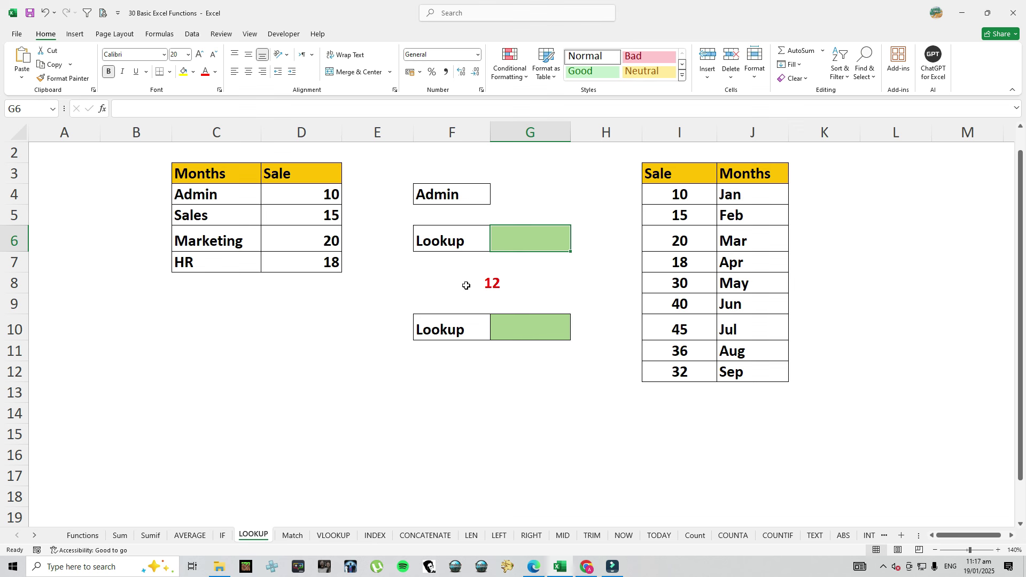
left_click(519, 244)
type("=loo")
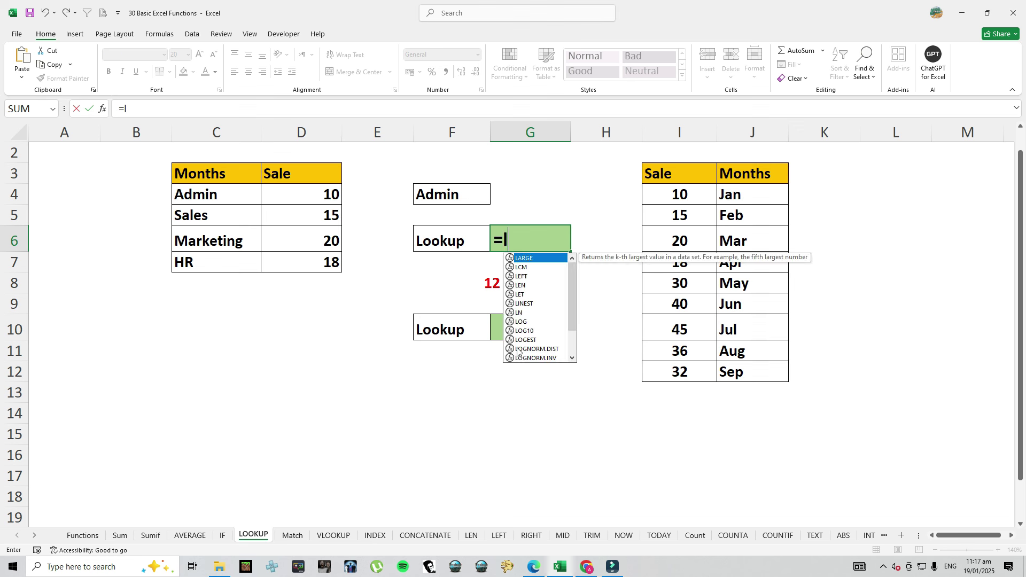
key("Tab")
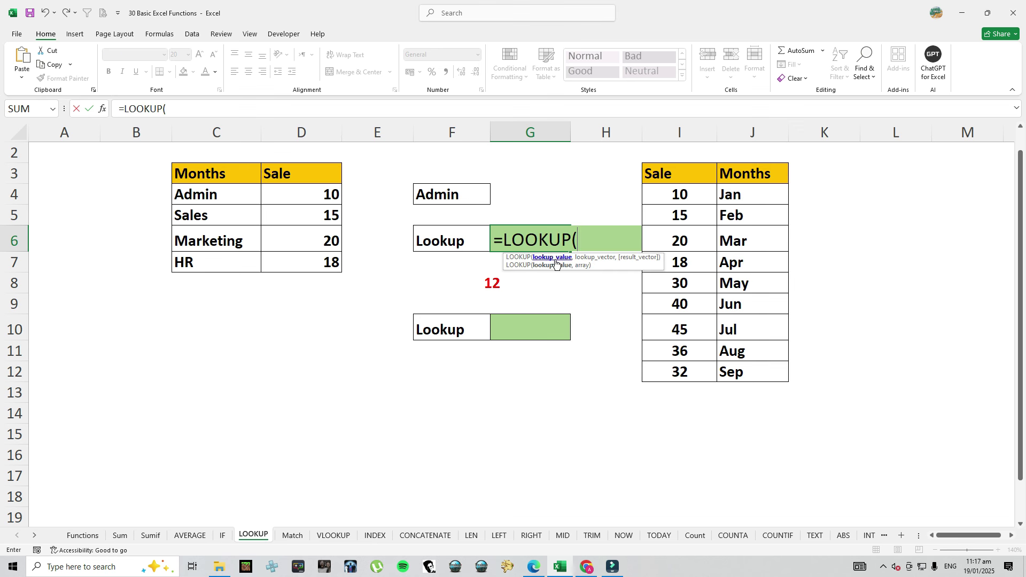
left_click(434, 194)
type(",")
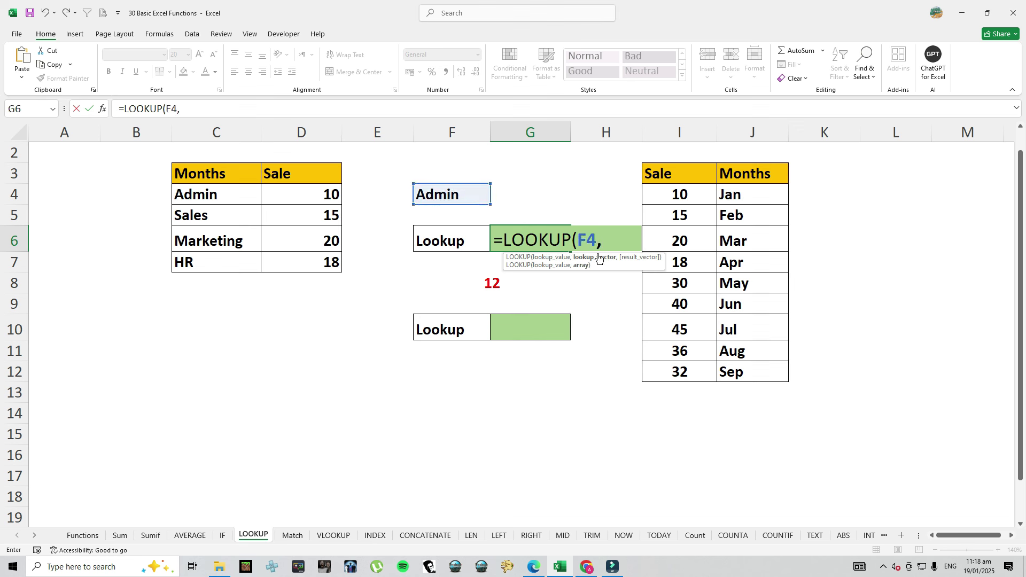
Complete the LOOKUP formula in G6 with C4:C7 as the lookup vector and D4:D7 as the result vector.
left_click_drag(228, 198, 229, 262)
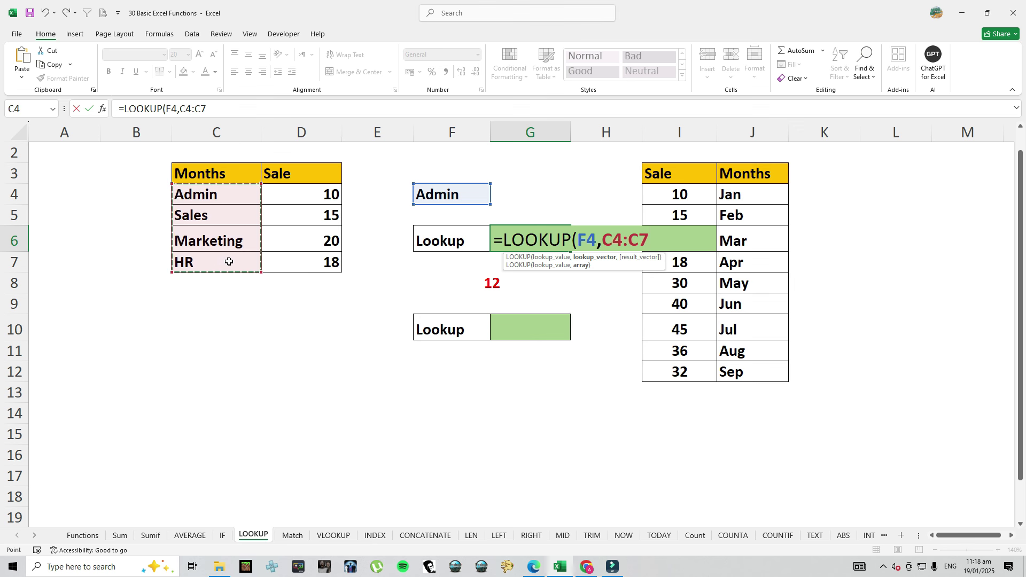
type(",")
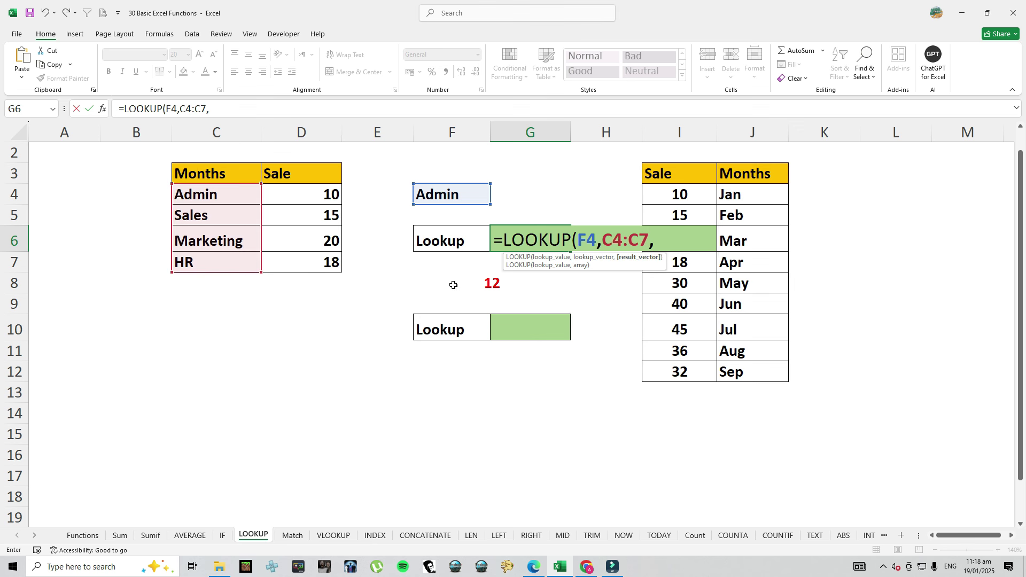
left_click_drag(325, 194, 327, 261)
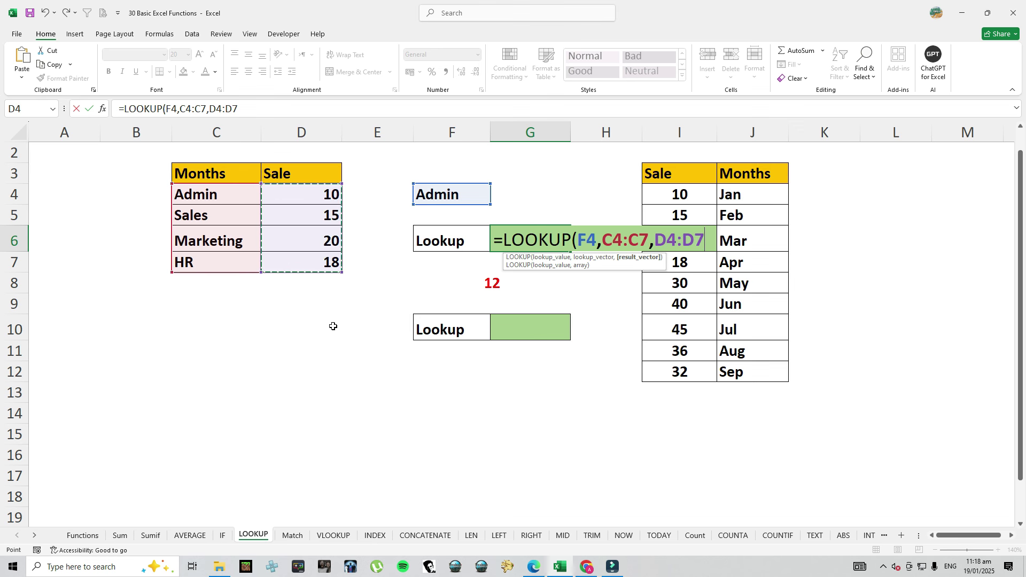
type(")")
key("Return")
key("Up")
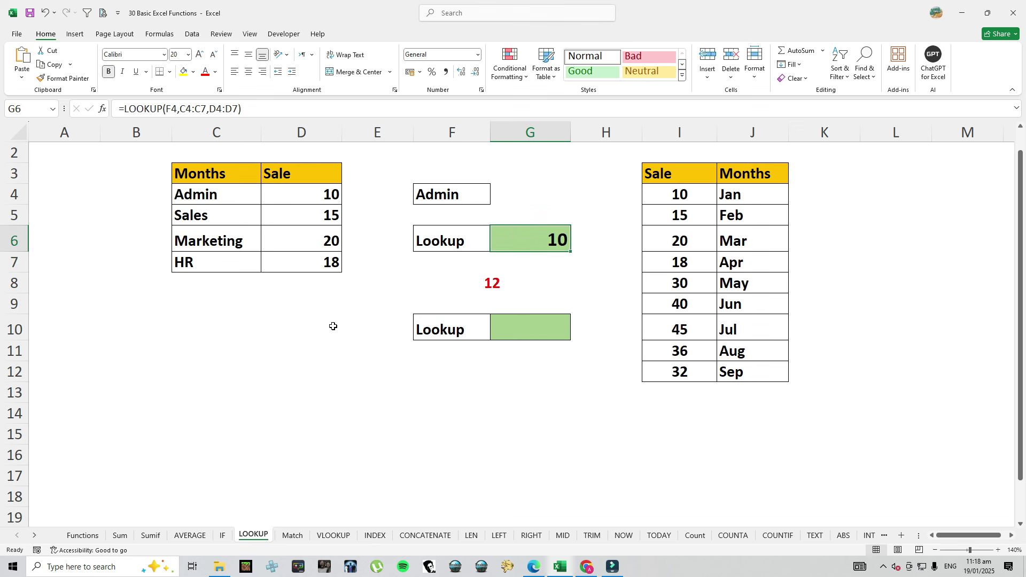
Set the lookup value in F4 to Sales and compare the LOOKUP result with the Sales row C5:D5.
left_click(470, 196)
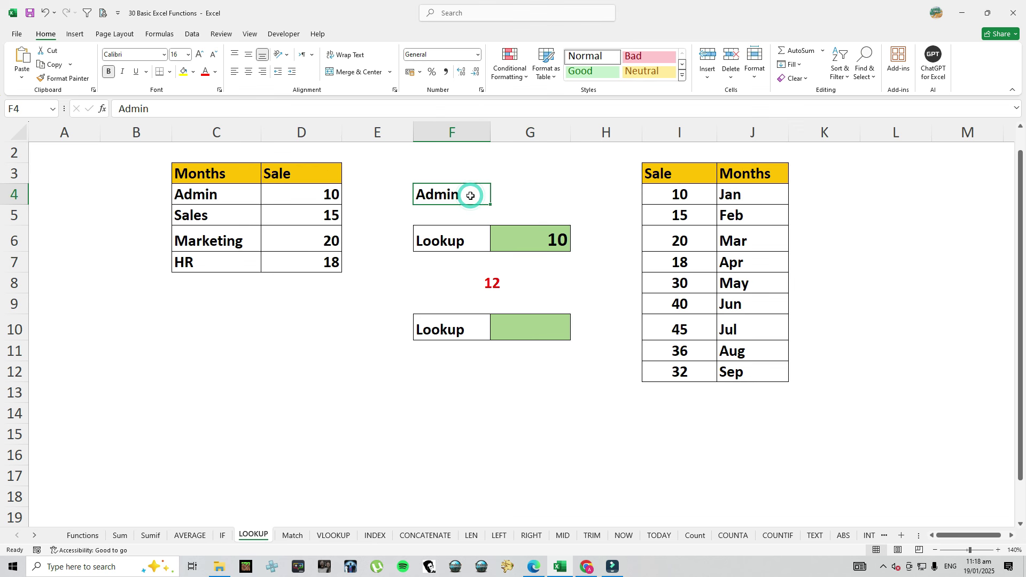
type("Saled")
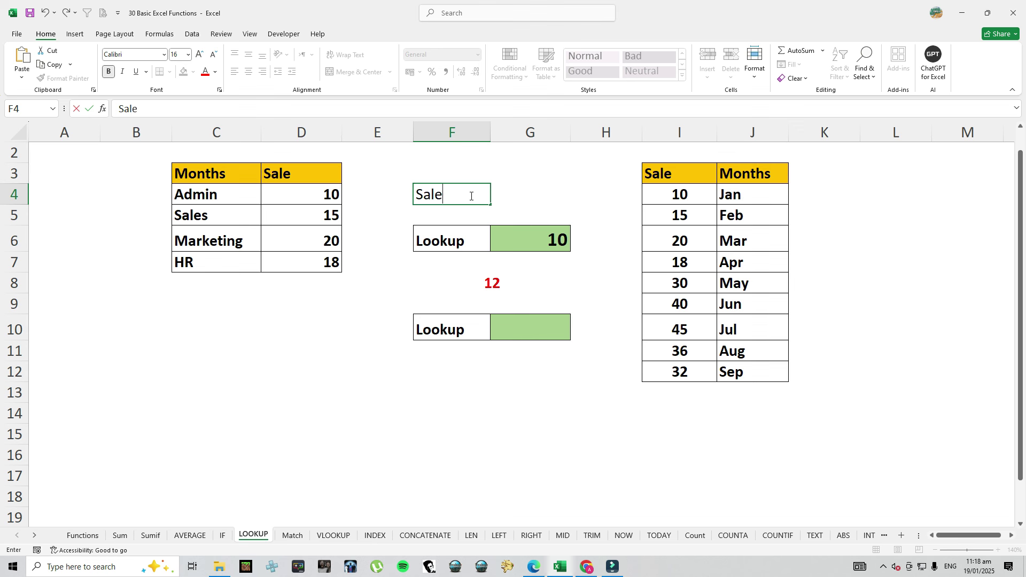
key("BackSpace")
type("s")
key("Return")
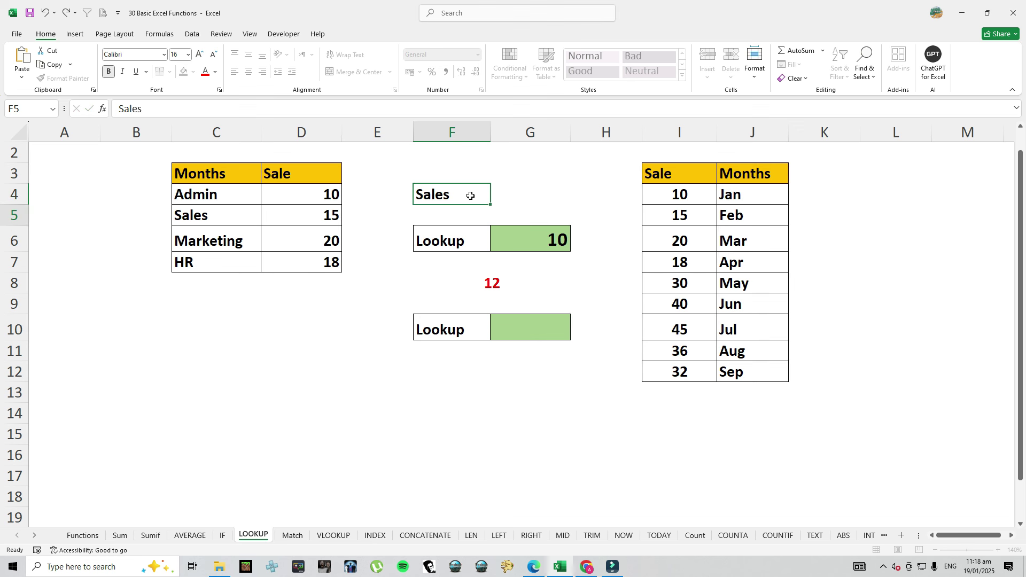
left_click(470, 195)
left_click_drag(216, 218, 321, 217)
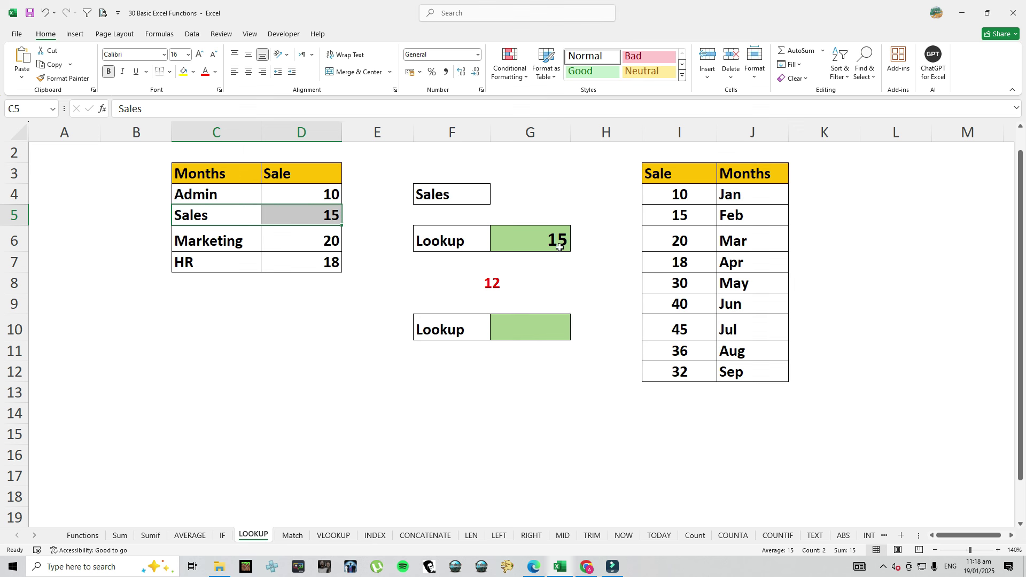
Review the Sale and Months columns in I4:J12 and start a LOOKUP formula in G10 with F8 as the lookup value.
left_click_drag(745, 195, 742, 362)
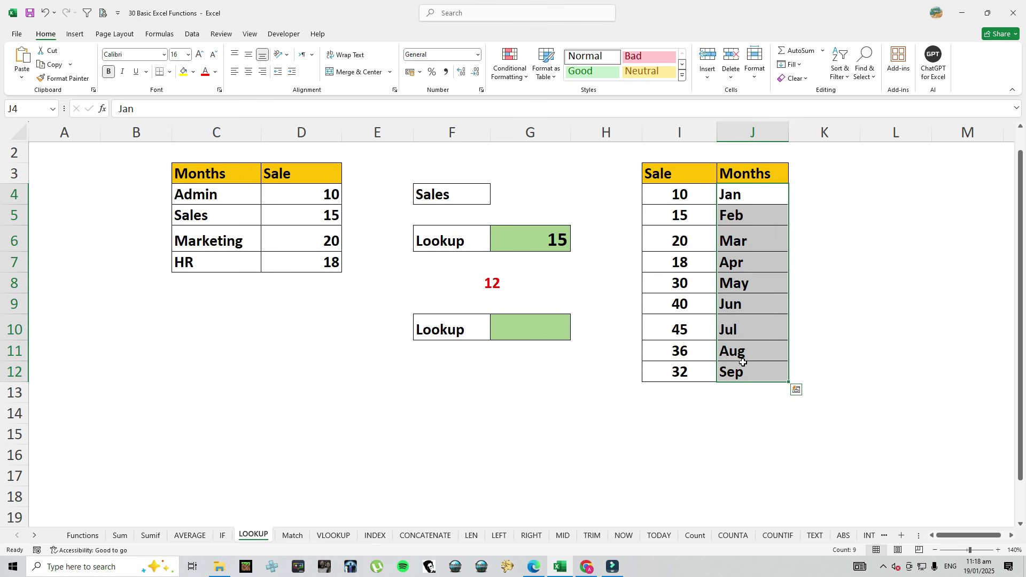
left_click_drag(671, 195, 695, 375)
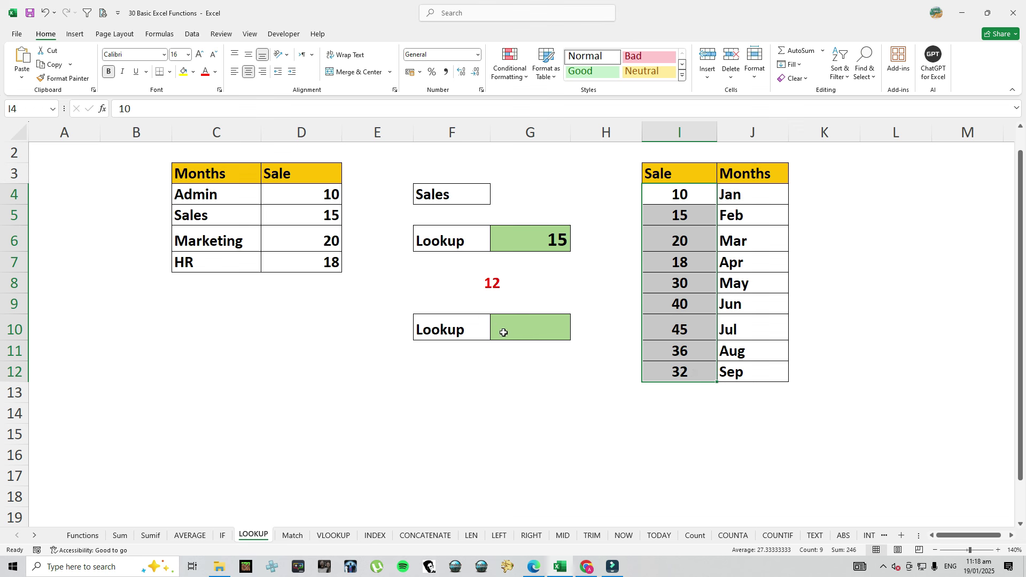
left_click(746, 264)
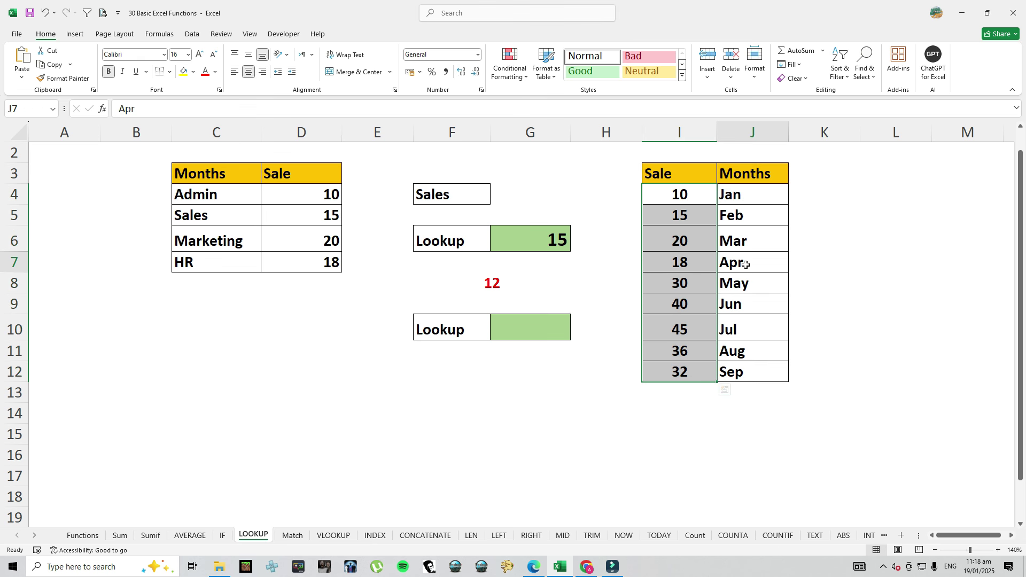
left_click(492, 289)
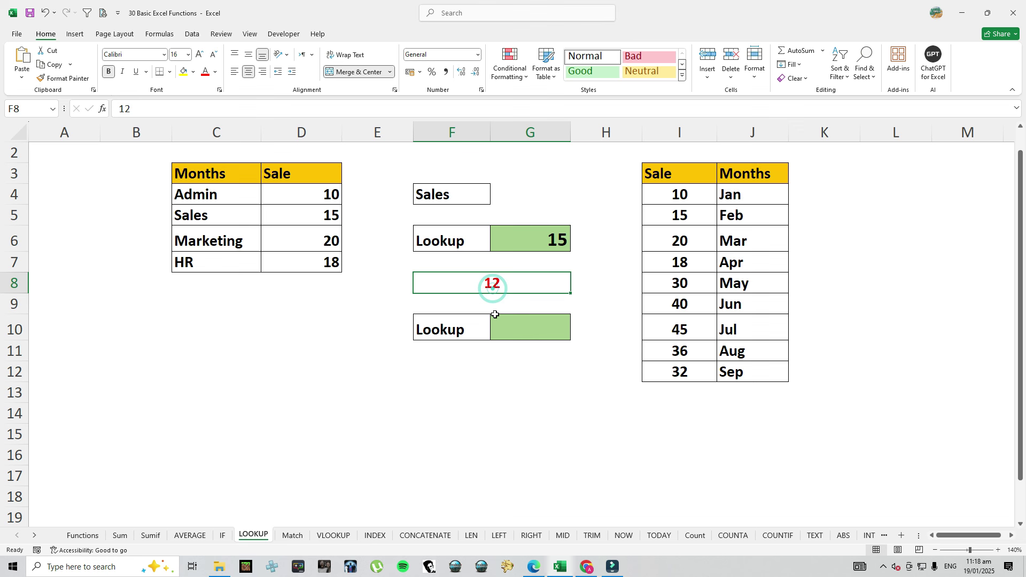
left_click_drag(690, 194, 682, 369)
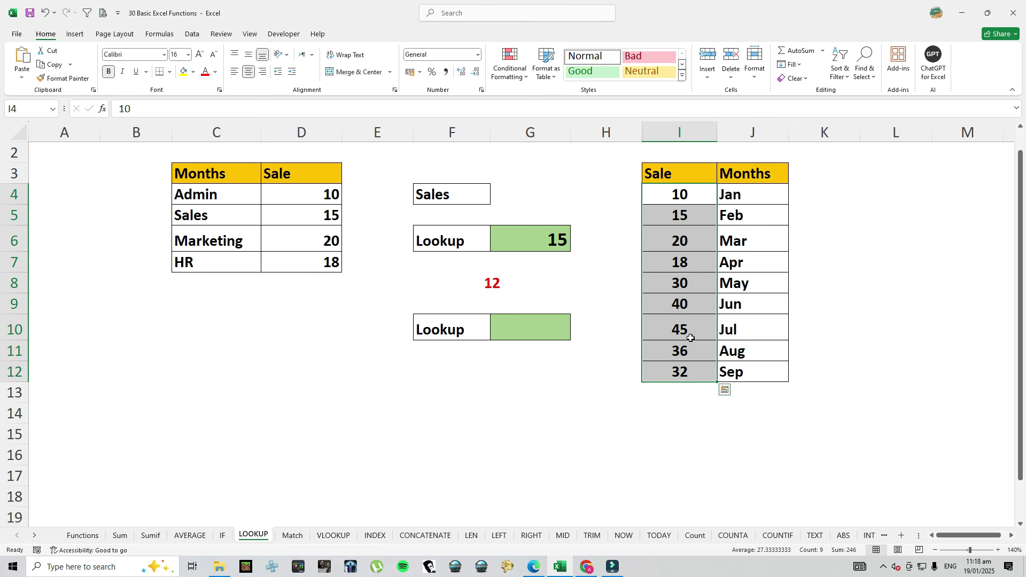
left_click(531, 318)
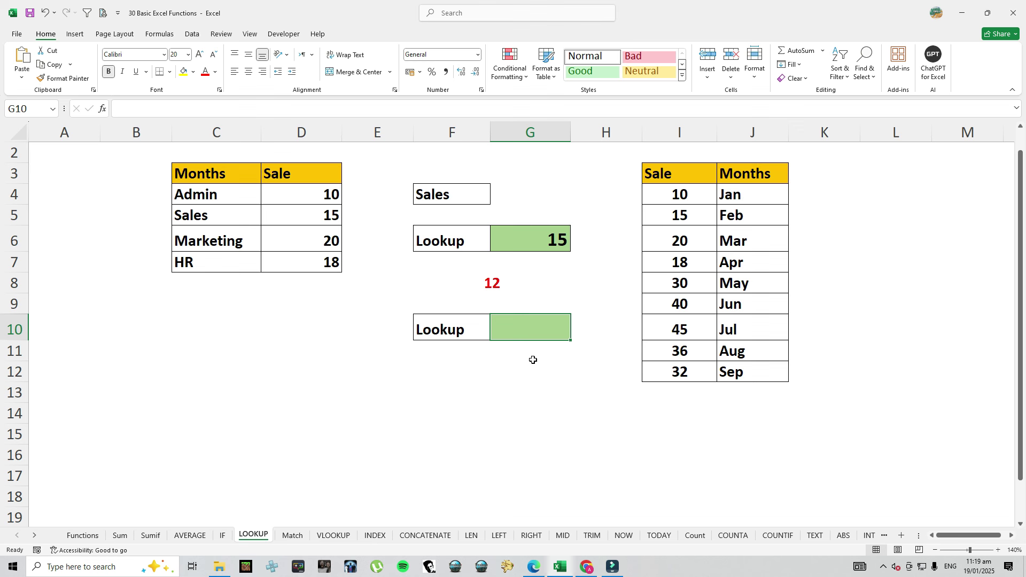
type("=")
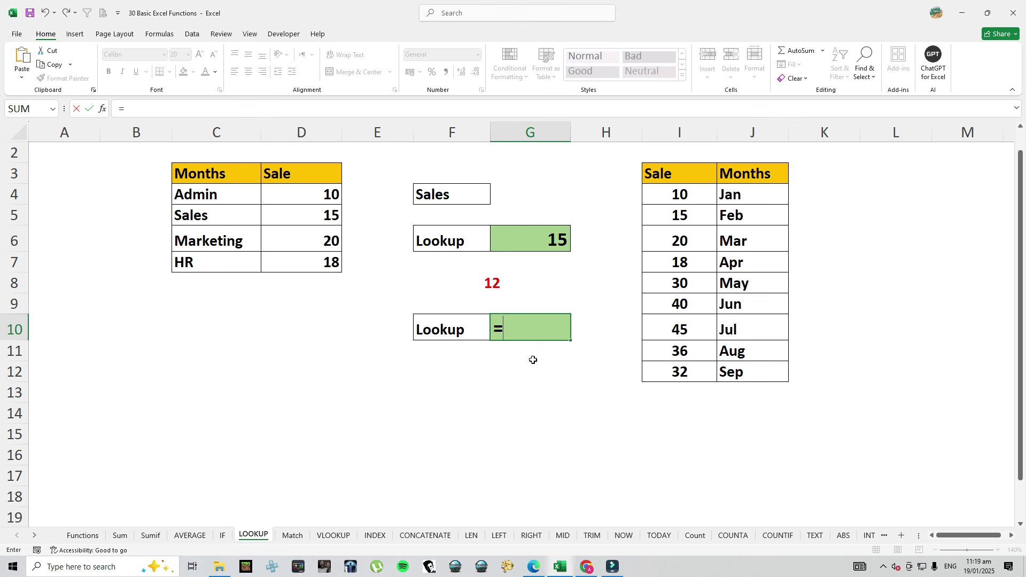
type("loio")
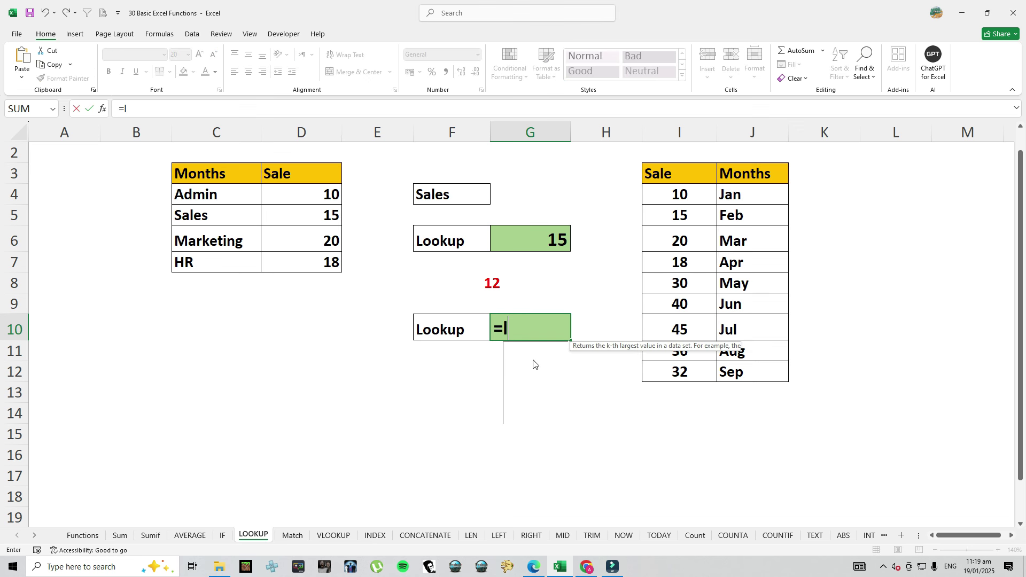
key("BackSpace")
key("BackSpace")
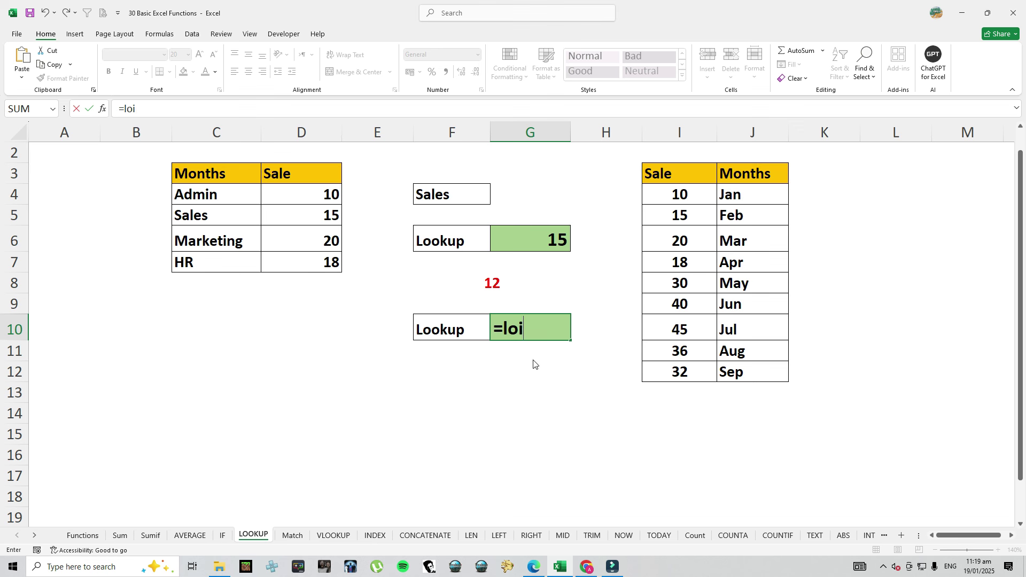
type("o")
key("Tab")
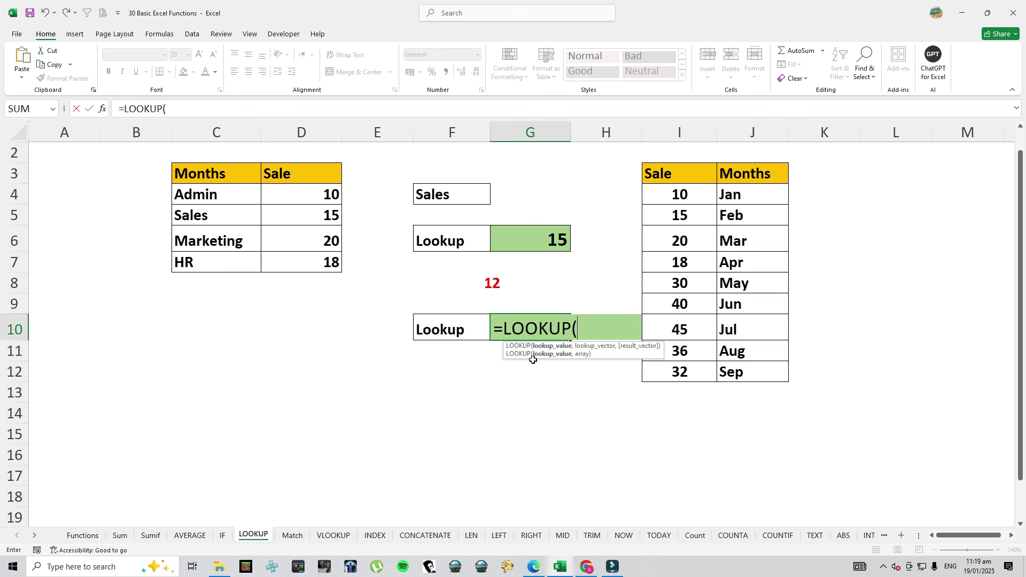
left_click(494, 286)
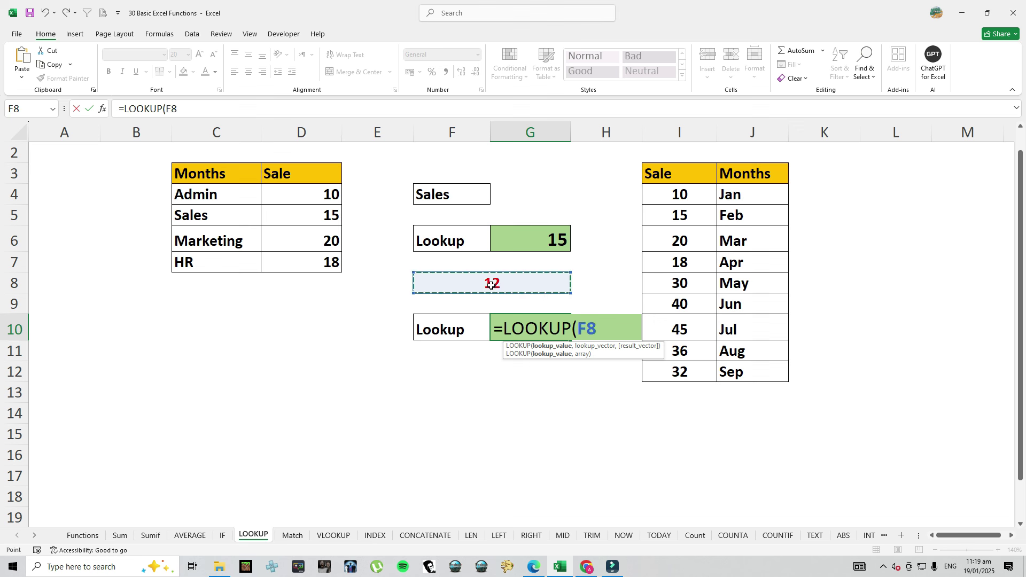
type(",")
Complete the LOOKUP formula in G10 with lookup vector I4:I12 and result vector J4:J12, and check the lookup value in F8.
left_click_drag(679, 195, 657, 364)
type(",")
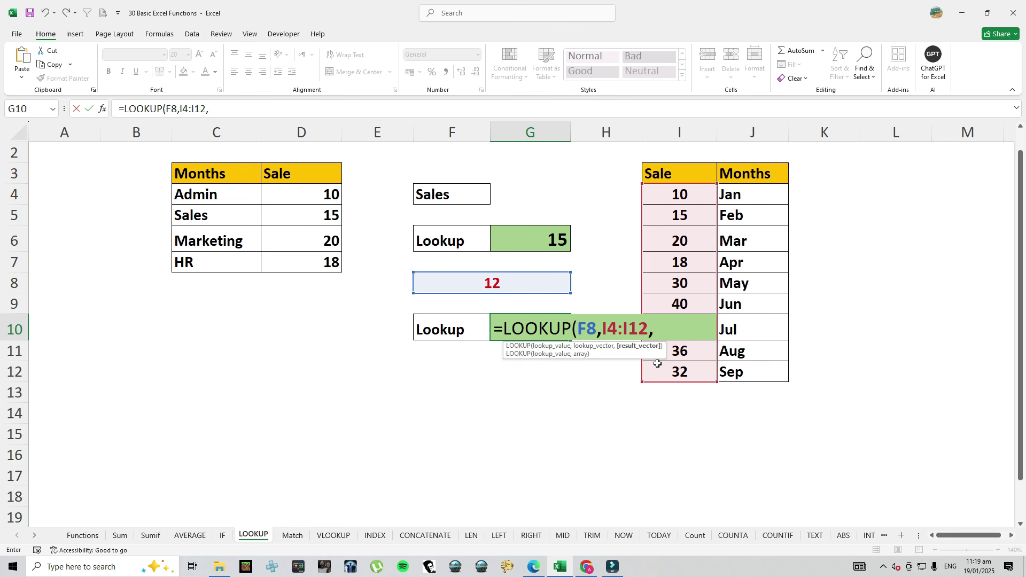
left_click_drag(750, 196, 756, 364)
type(")")
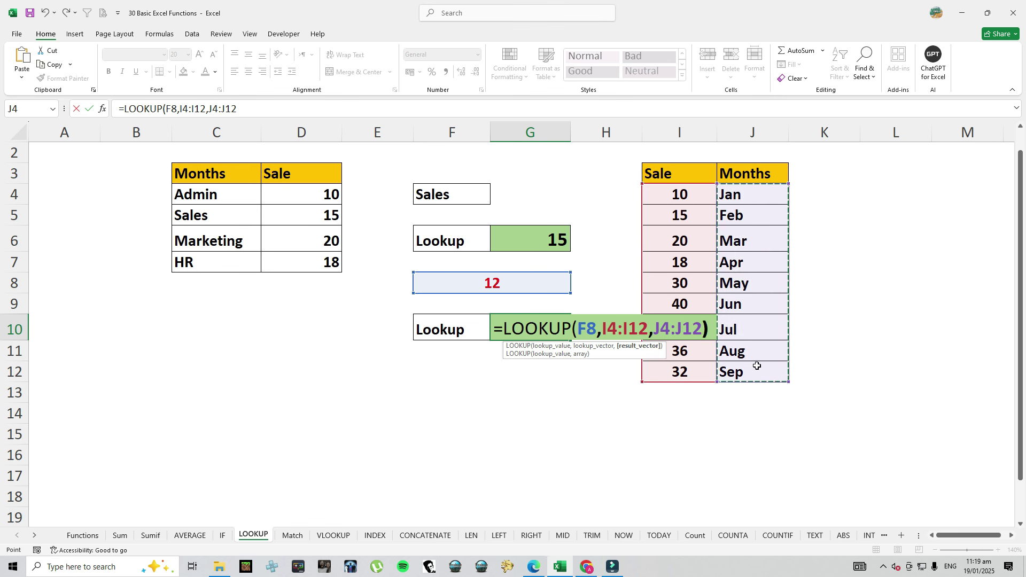
key("Return")
key("Up")
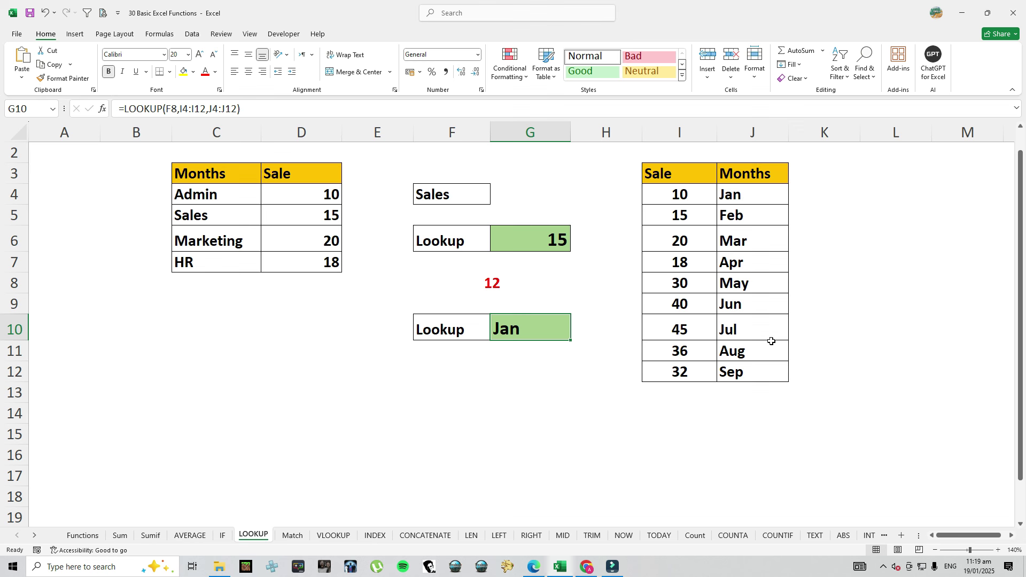
left_click(490, 287)
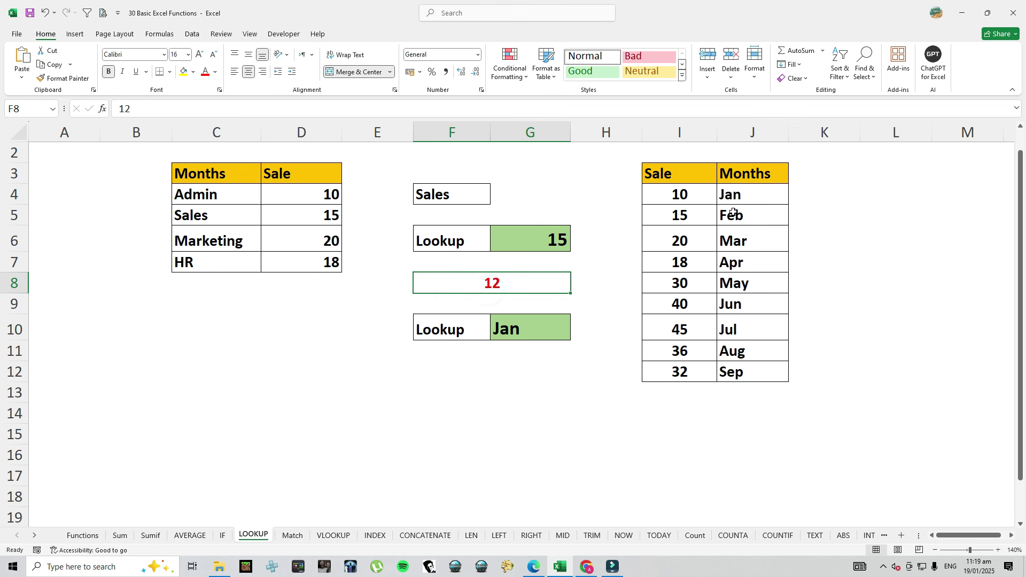
Compare the LOOKUP result in G10 with the first Sale and Months pair in I4:J4.
left_click(687, 193)
left_click_drag(696, 194, 745, 195)
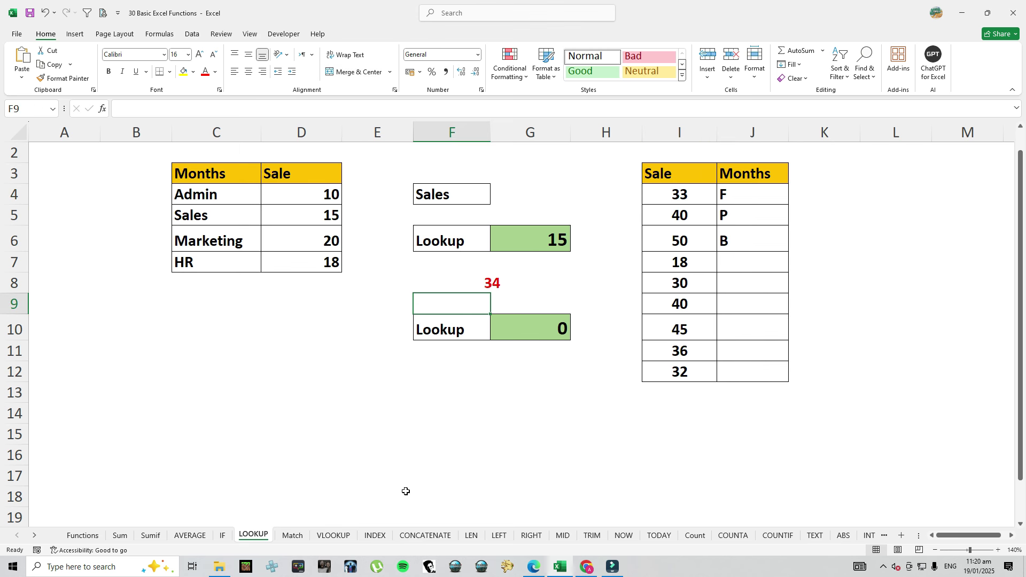
Check the MATCH lookup value in H4 on the Match sheet and enter Apr in H9 as a second lookup value.
left_click(292, 535)
left_click(607, 338)
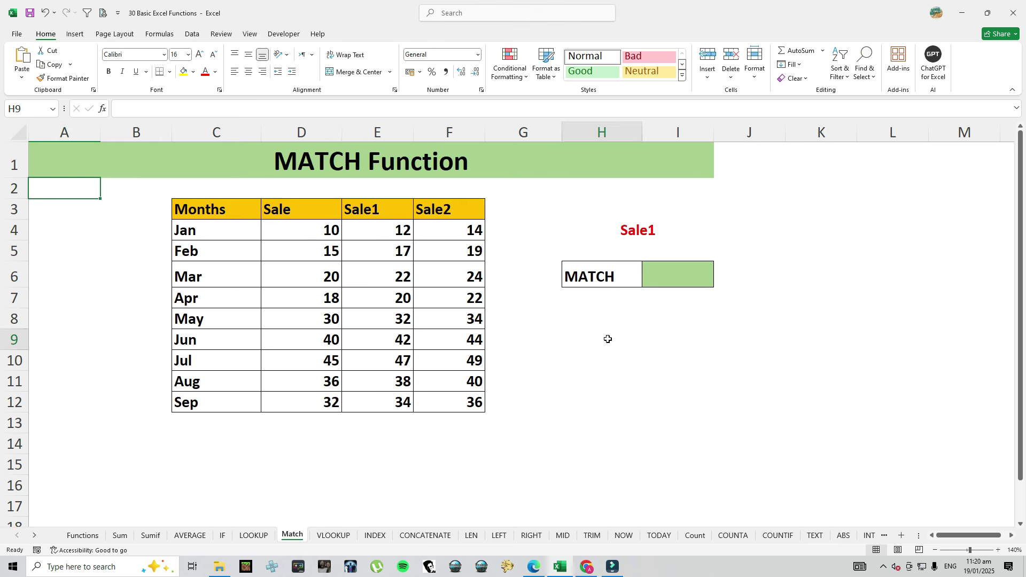
left_click(623, 233)
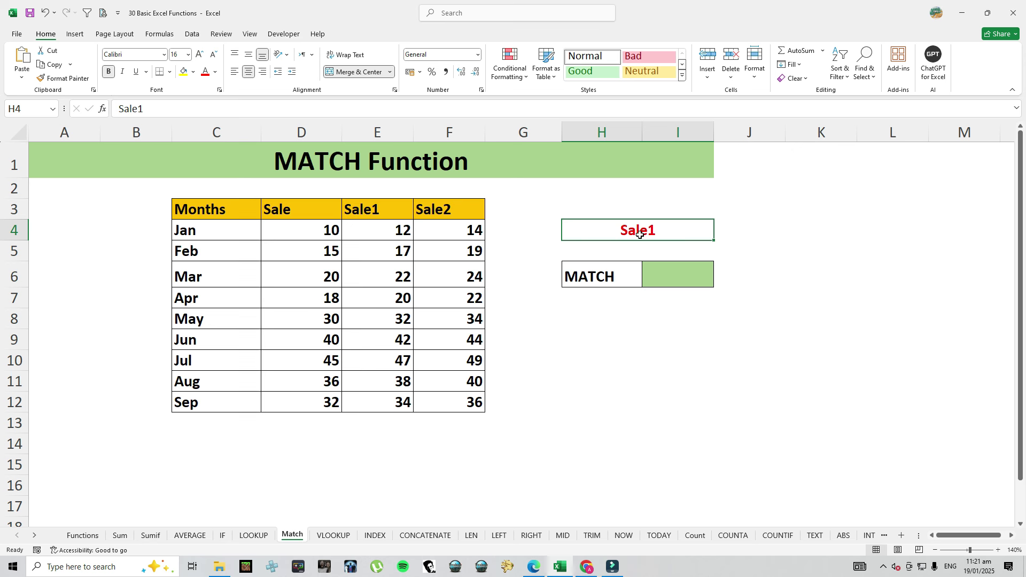
left_click(619, 340)
double_click(621, 340)
type("Apr")
key("Return")
Enter a MATCH formula in I6 with lookup value H4, lookup array C3:F3 and match type 0.
left_click(667, 279)
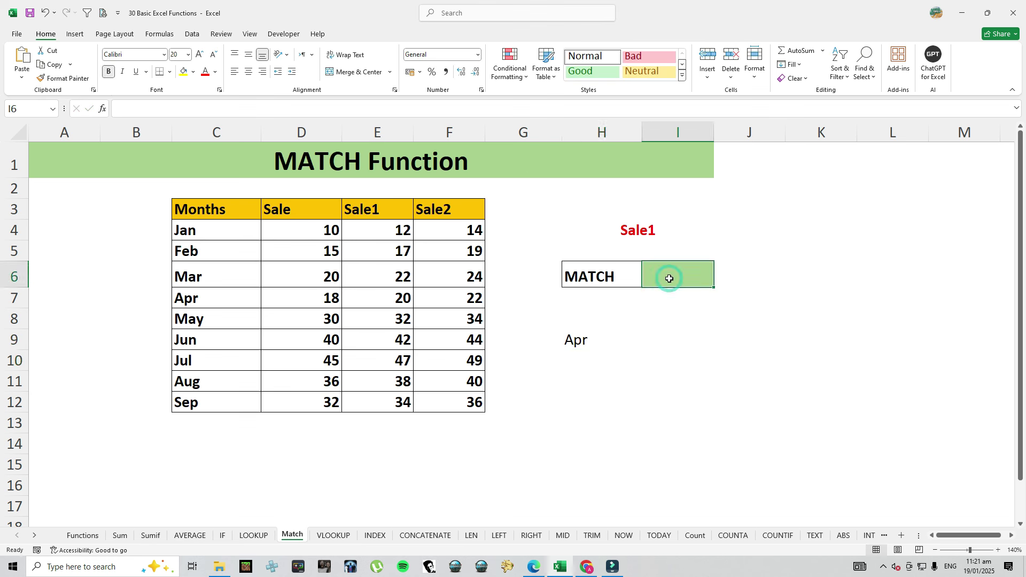
type("=")
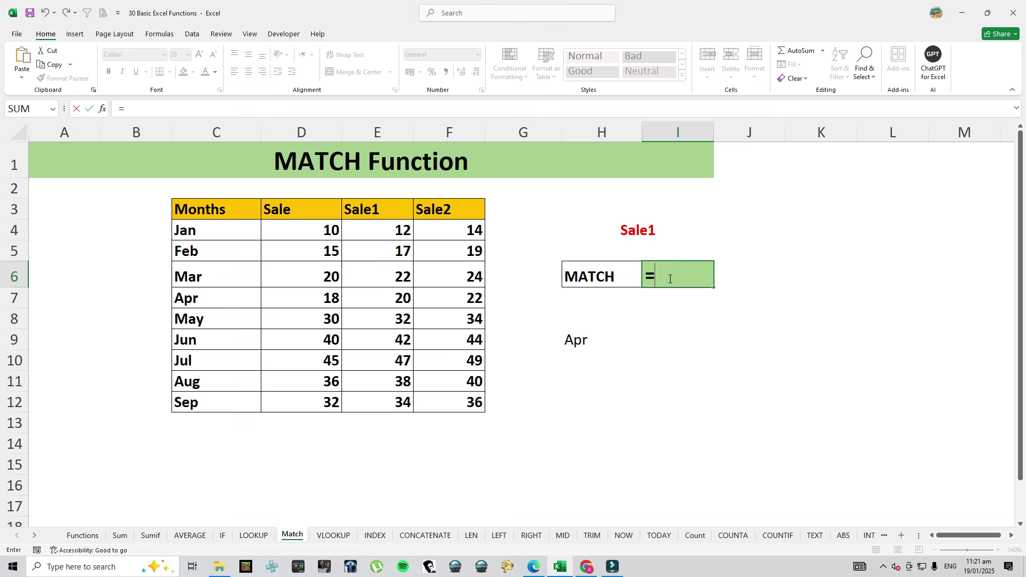
type("mat")
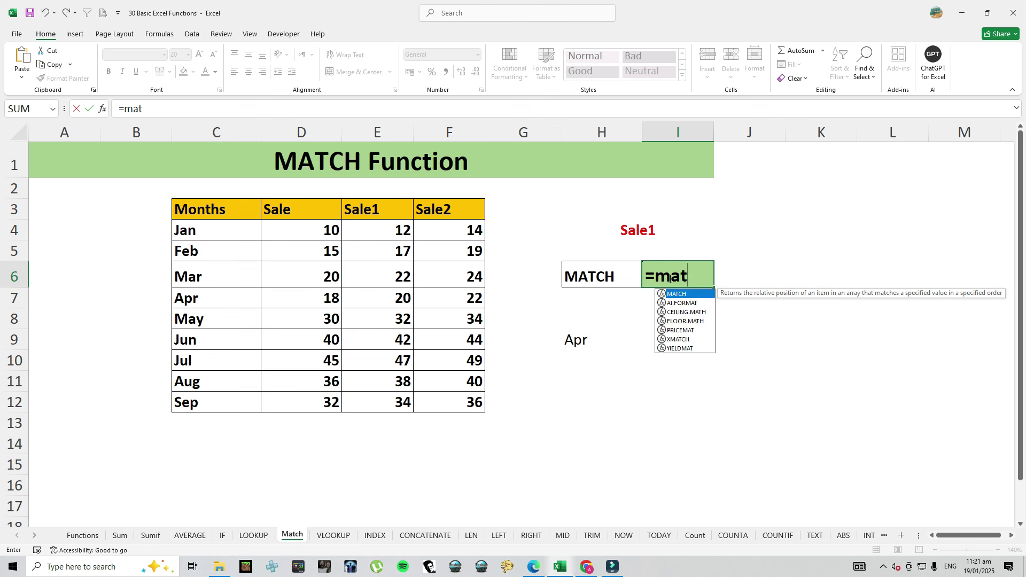
key("Tab")
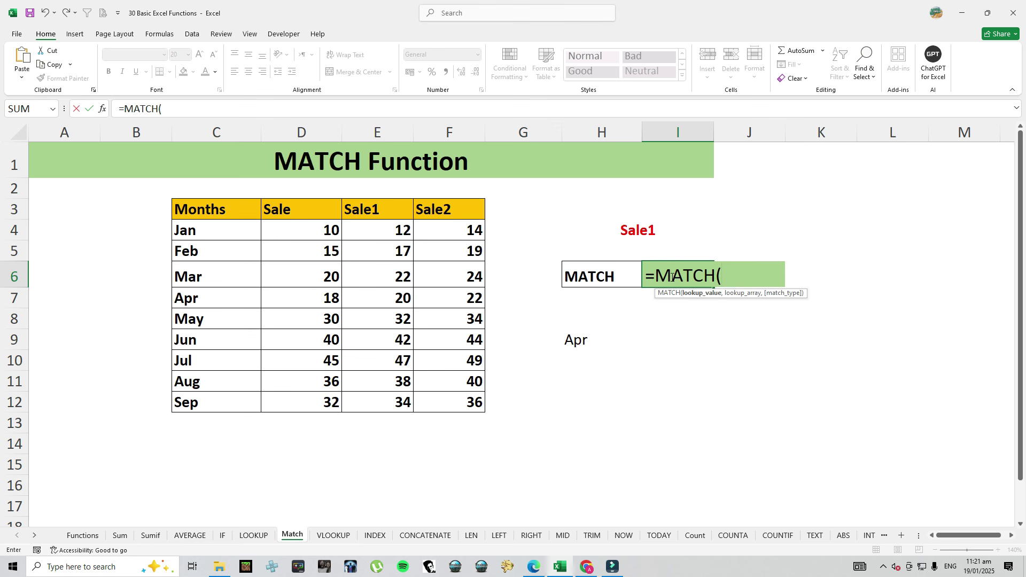
left_click(641, 230)
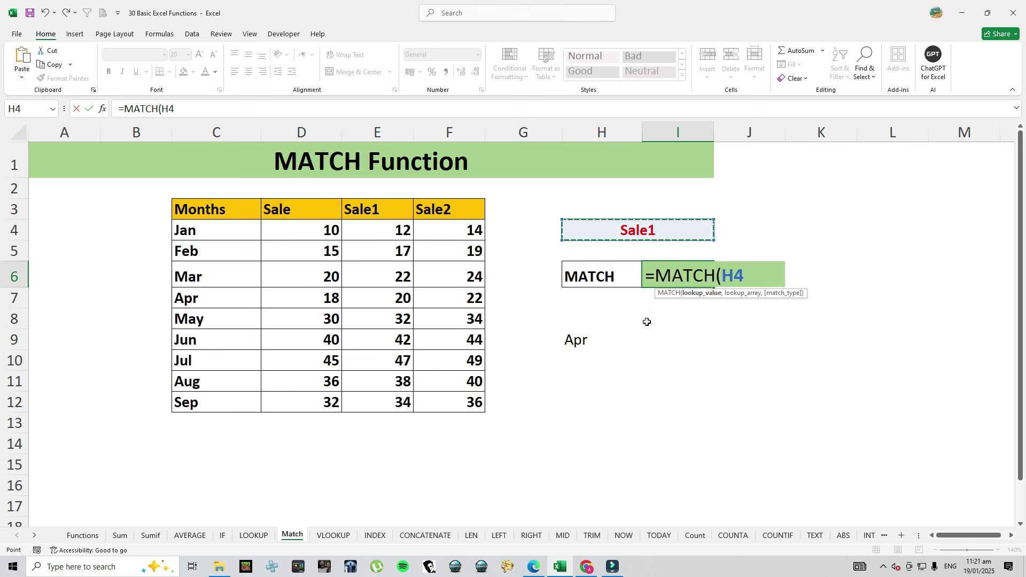
type(",")
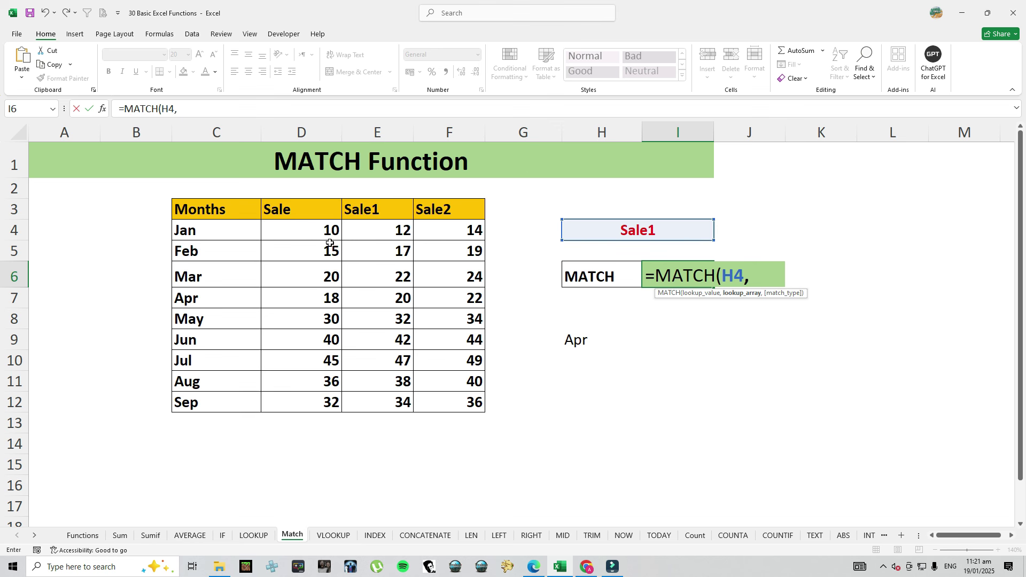
left_click_drag(226, 214, 432, 209)
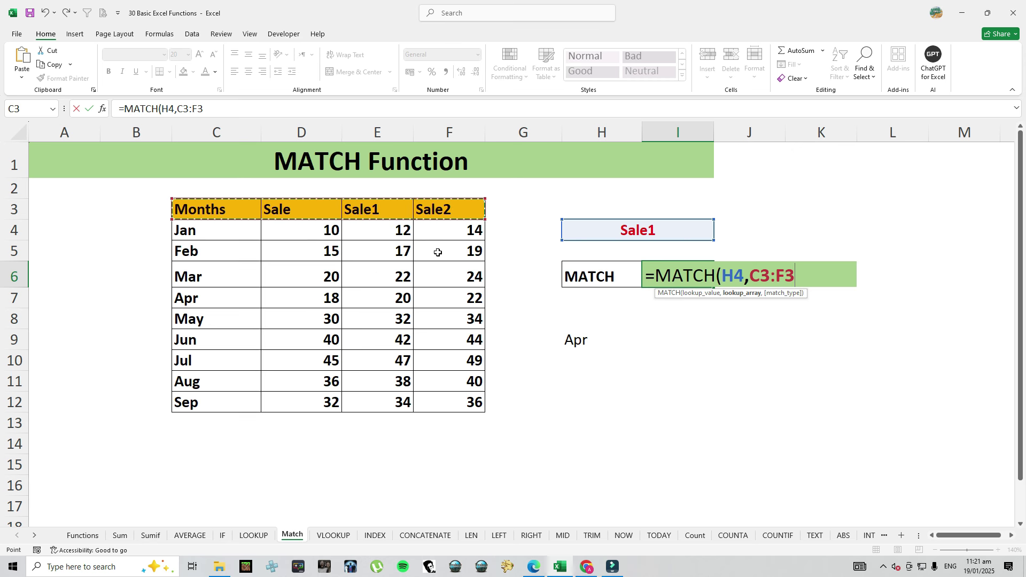
type(",0")
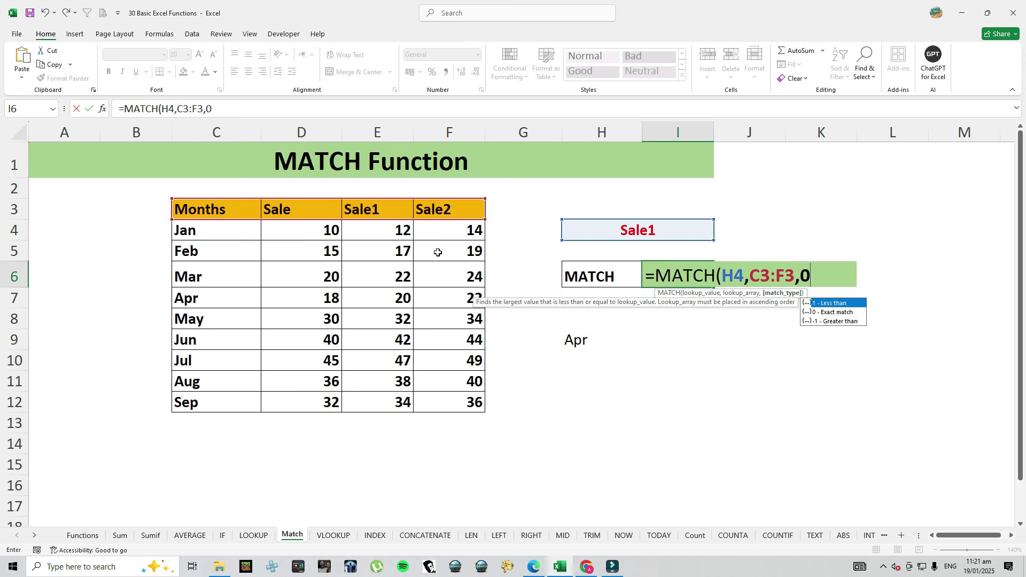
type(")")
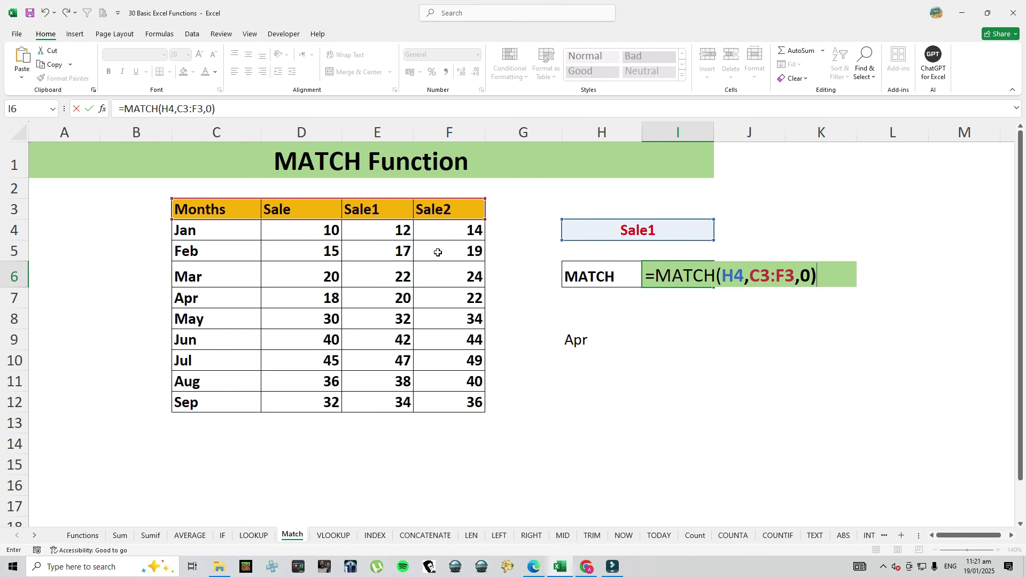
key("Return")
key("Up")
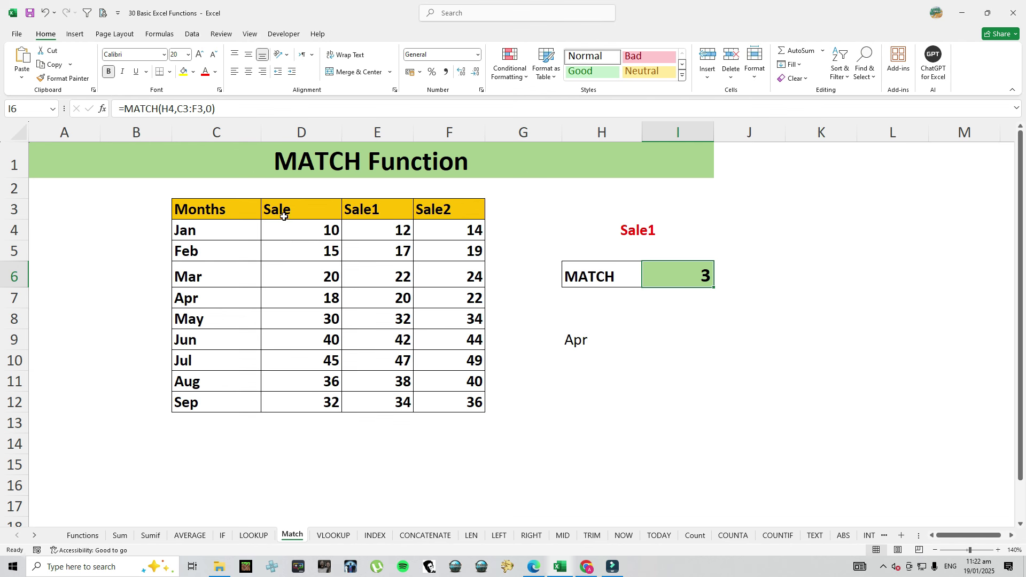
Count across the header cells C3, D3 and E3 to check the MATCH position of Sale1.
left_click(232, 208)
left_click(280, 208)
left_click(359, 206)
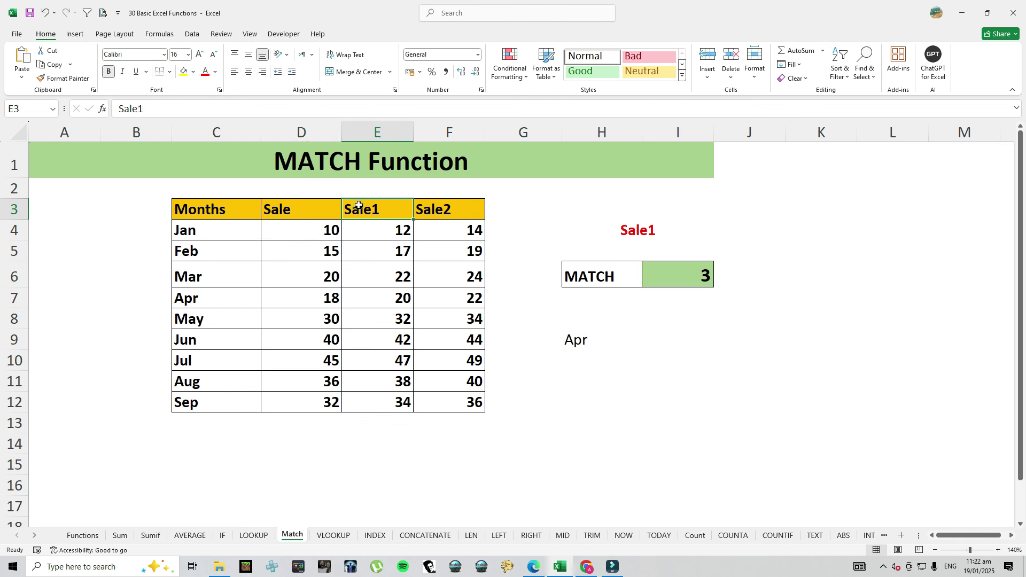
Replace the formula in I6 with a MATCH of H9 against the months in C4:C12, using match type 0.
left_click(585, 342)
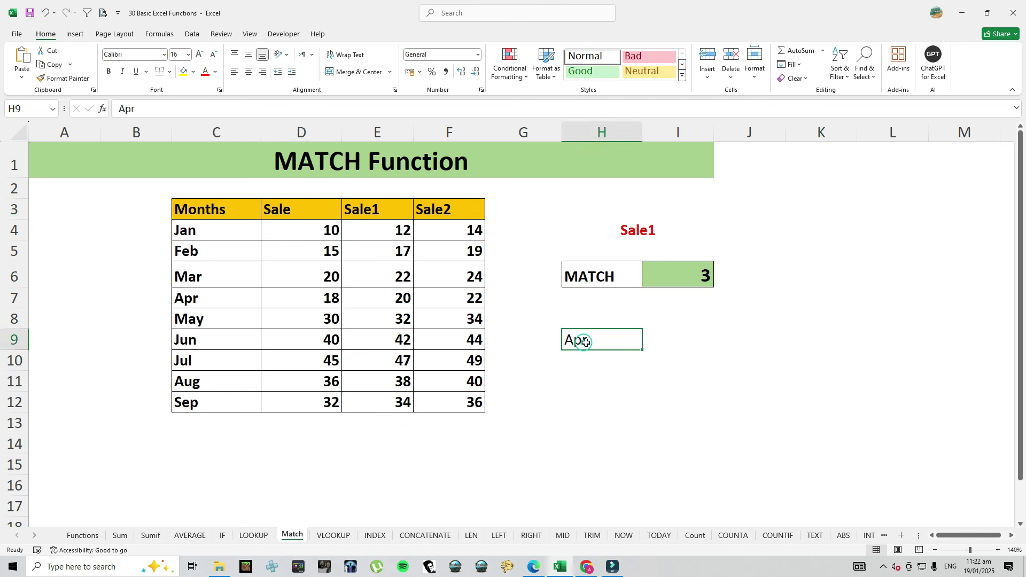
double_click(693, 275)
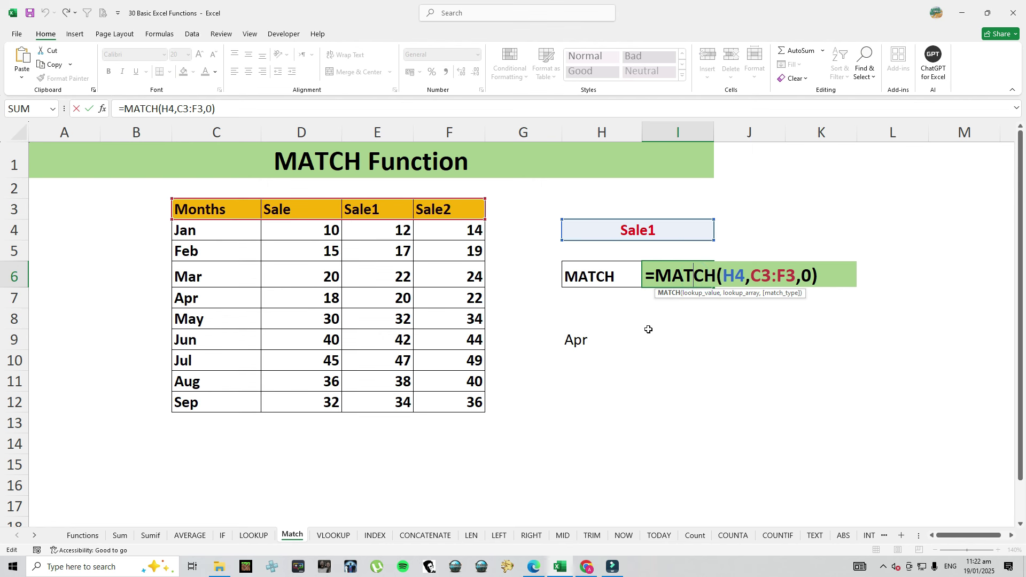
key("Return")
type("=mat")
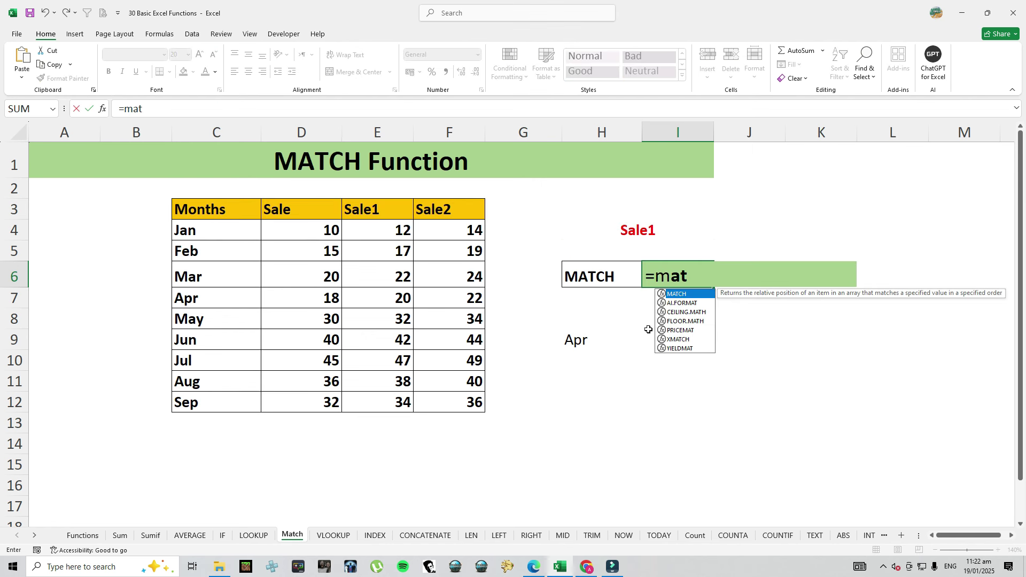
key("Tab")
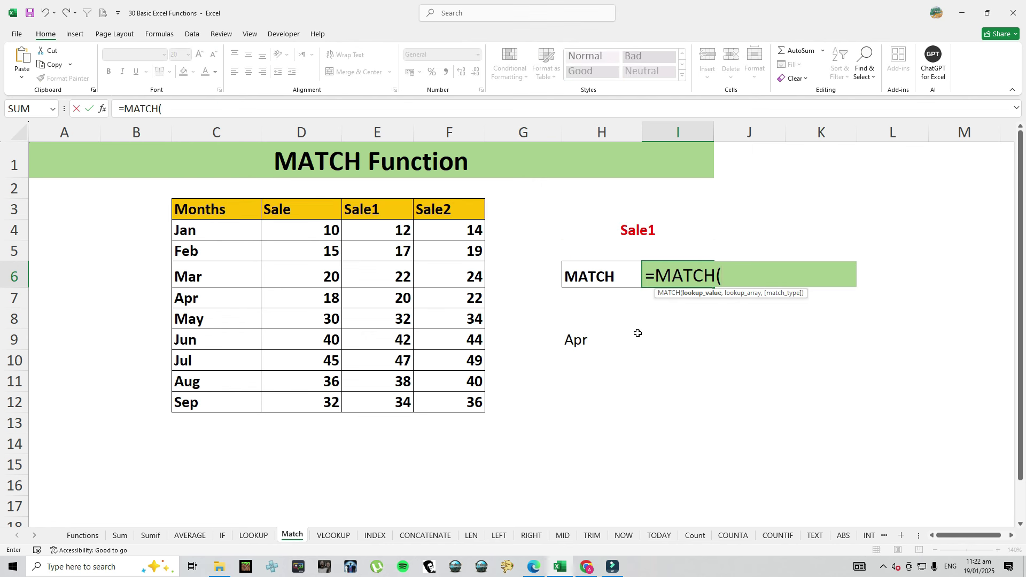
left_click(583, 341)
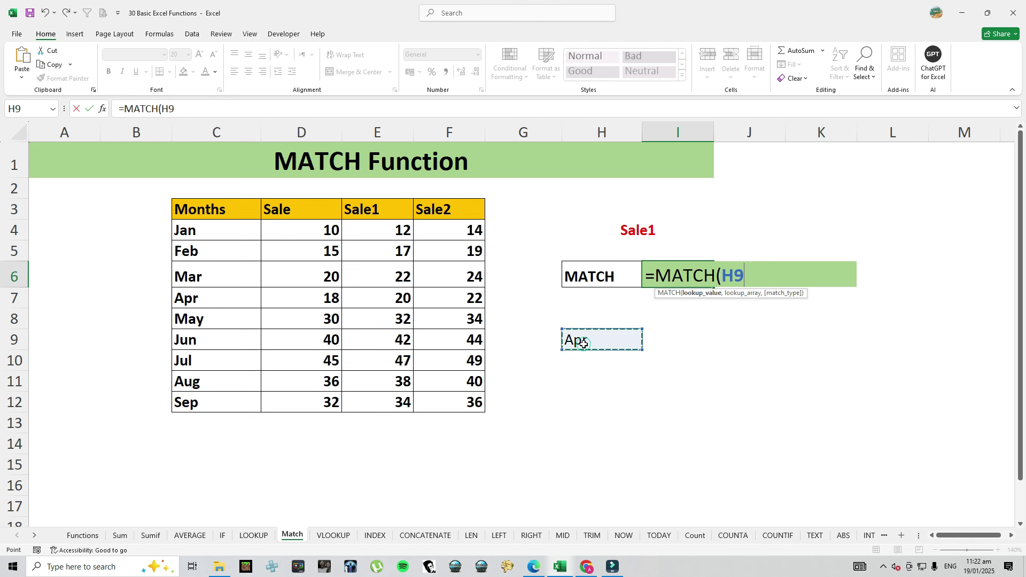
type(",")
left_click_drag(210, 230, 218, 399)
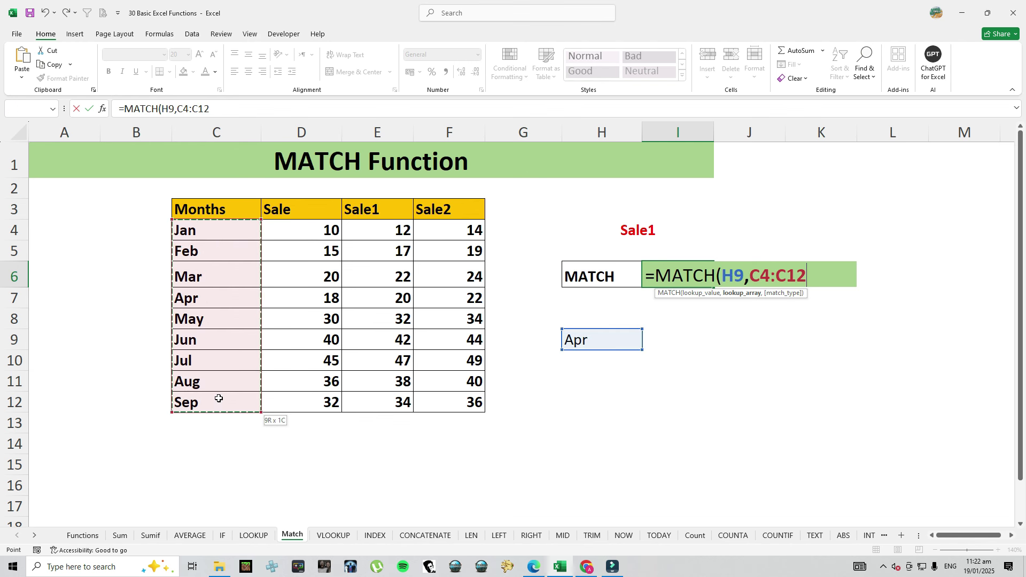
type(",0)")
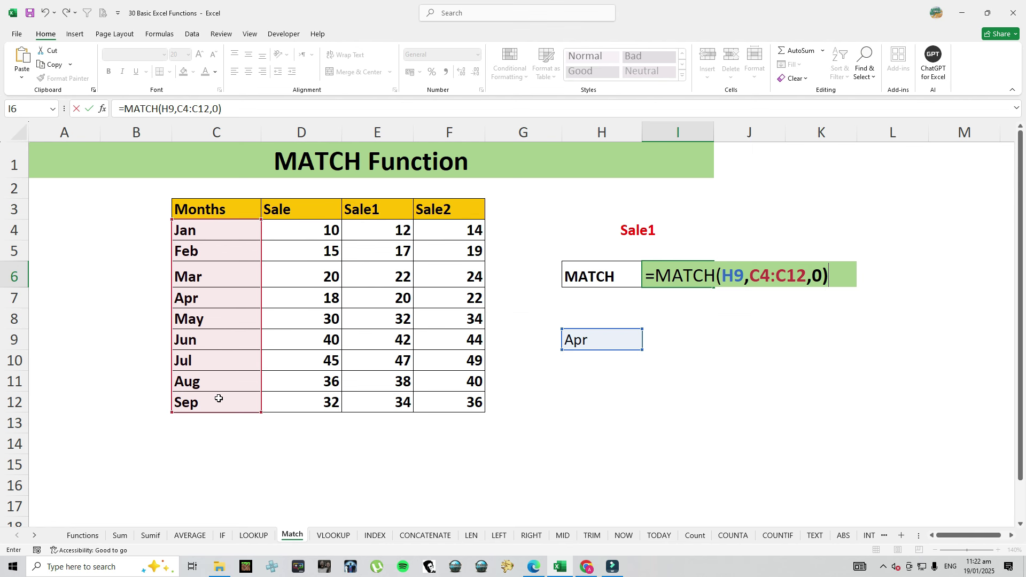
key("Return")
key("Up")
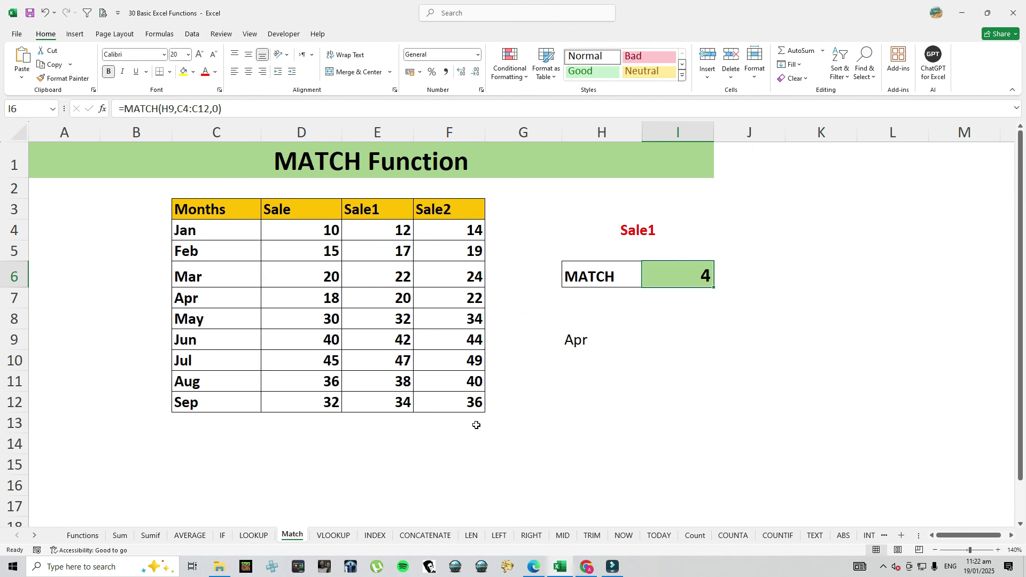
Compare the lookup value in H9 with the matching month in C7 and the end of the Months list.
left_click(581, 341)
left_click(208, 297)
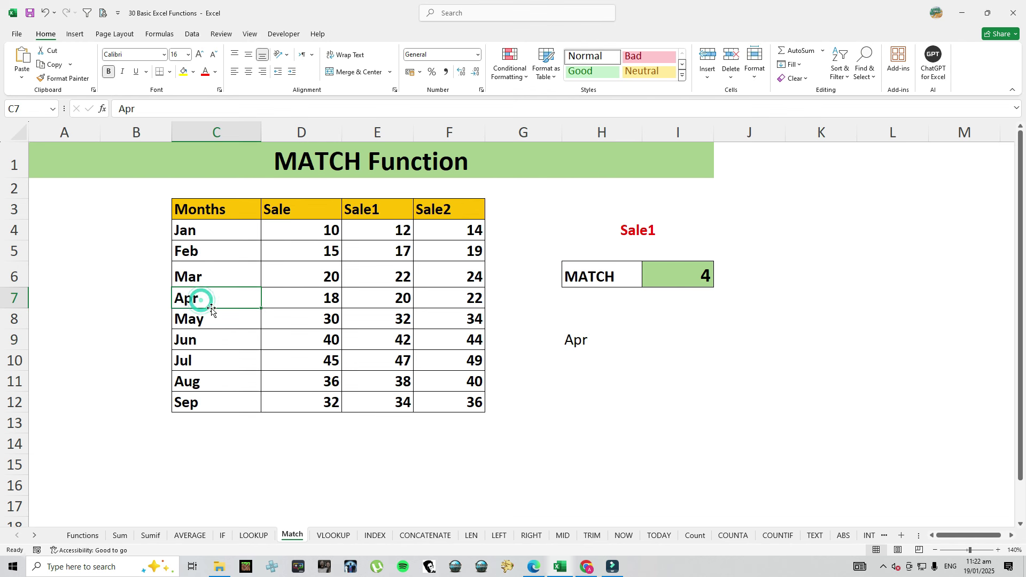
left_click(208, 404)
Change the month in C7 to jul and the month in C10 to Apr to test the MATCH formula.
left_click(198, 295)
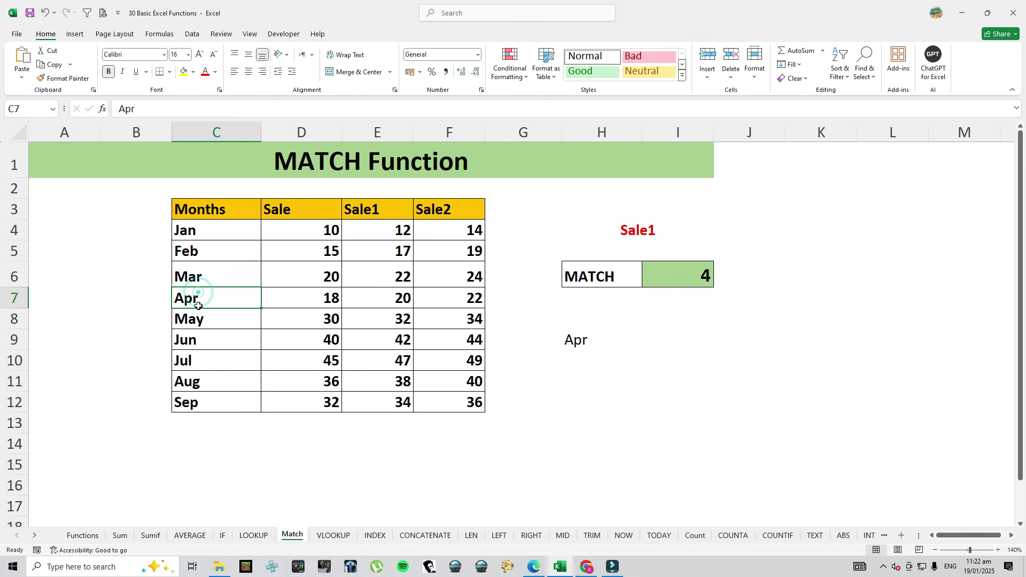
type("jul")
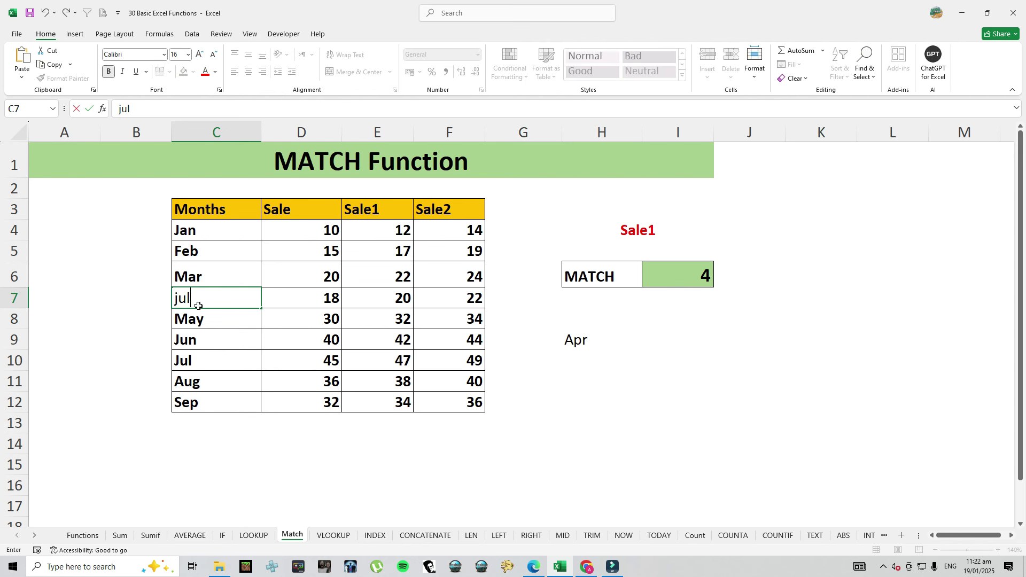
key("Return")
key("Down")
key("Down")
type("Apr")
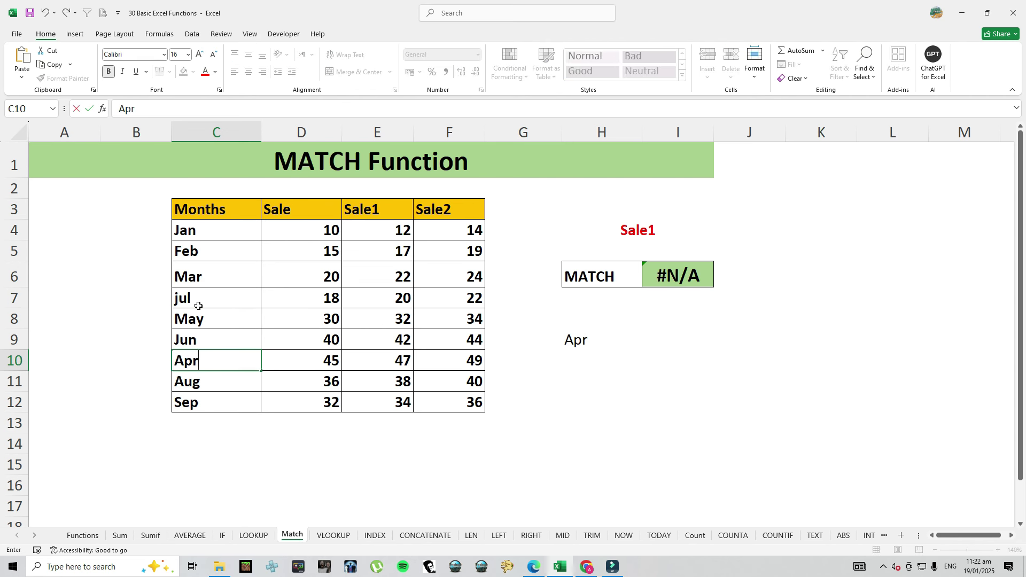
key("Return")
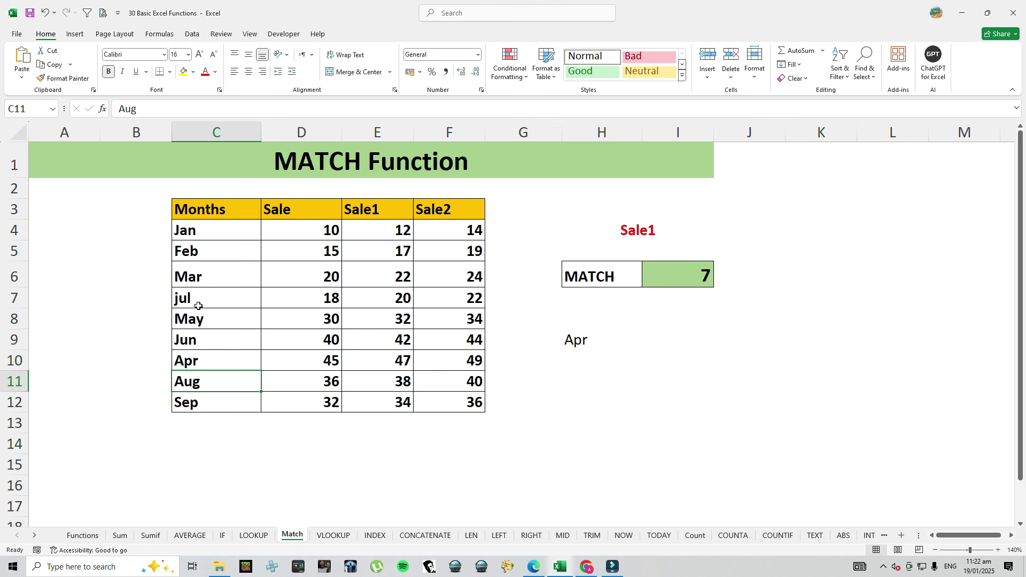
Count down the Months list from C4 to C10 to check the position of Apr against the MATCH result in I6.
left_click(567, 339)
left_click(218, 233)
left_click(215, 249)
left_click(213, 271)
left_click(211, 296)
left_click(210, 319)
left_click(209, 340)
left_click(207, 357)
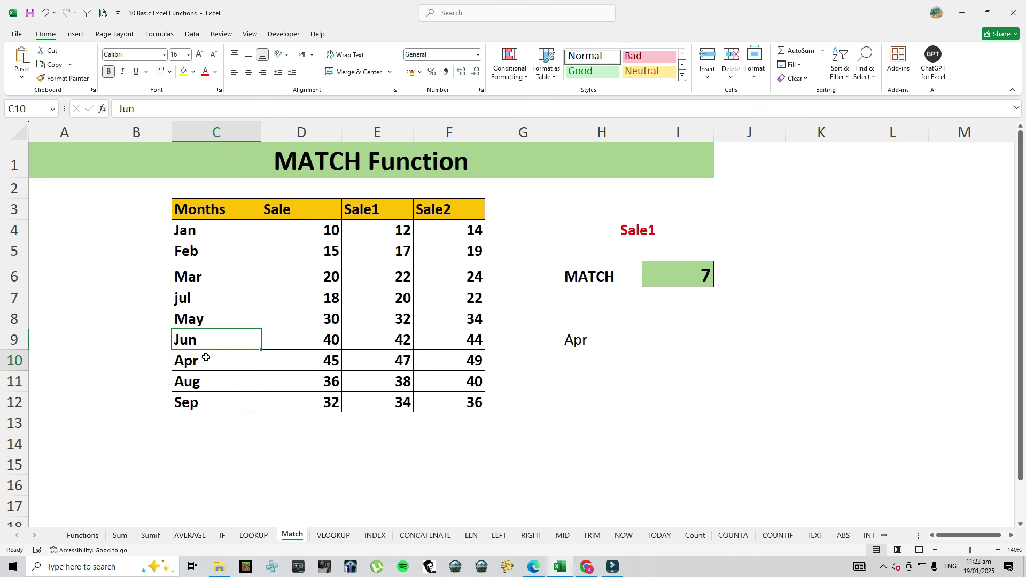
left_click(677, 285)
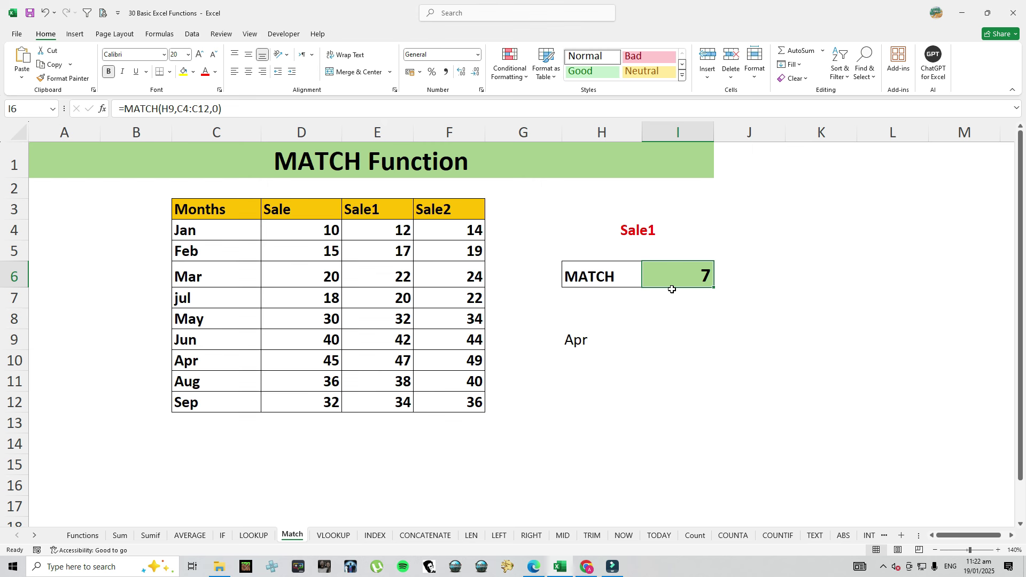
On the VLOOKUP sheet, start a VLOOKUP in I6 with lookup value H4 and the absolute table range $C$3:$F$12.
left_click(333, 535)
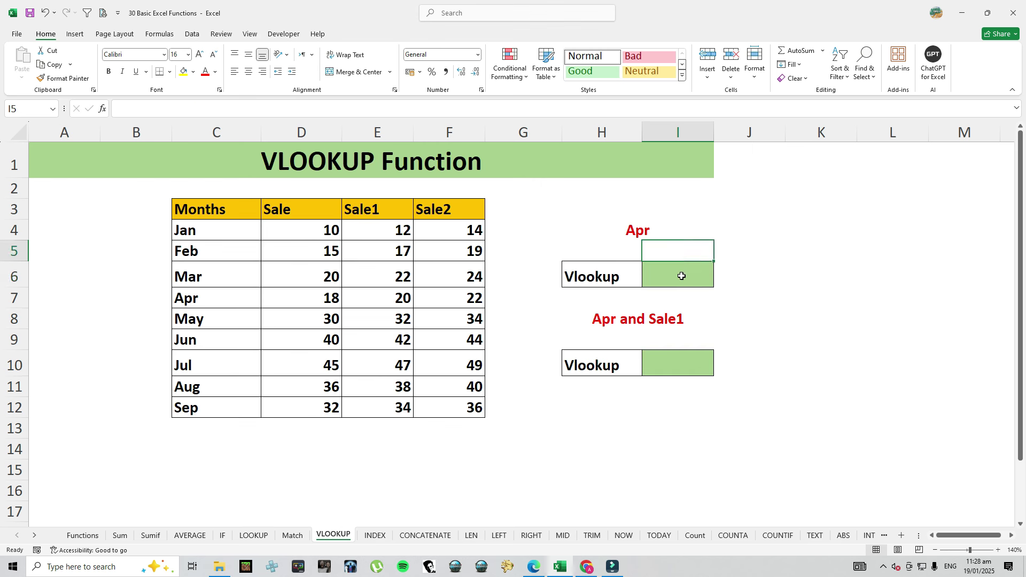
left_click(681, 276)
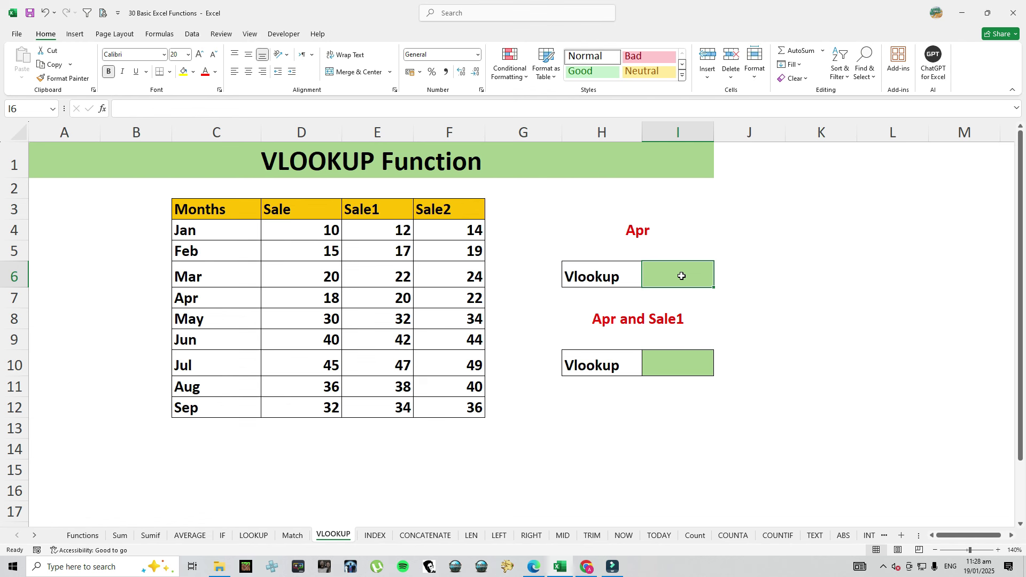
type("=")
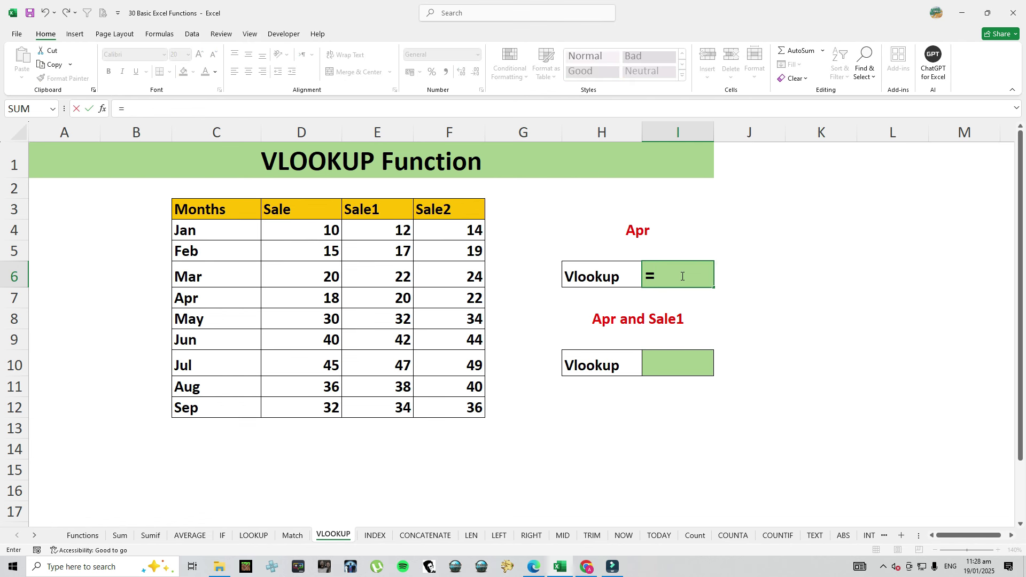
type("vlo")
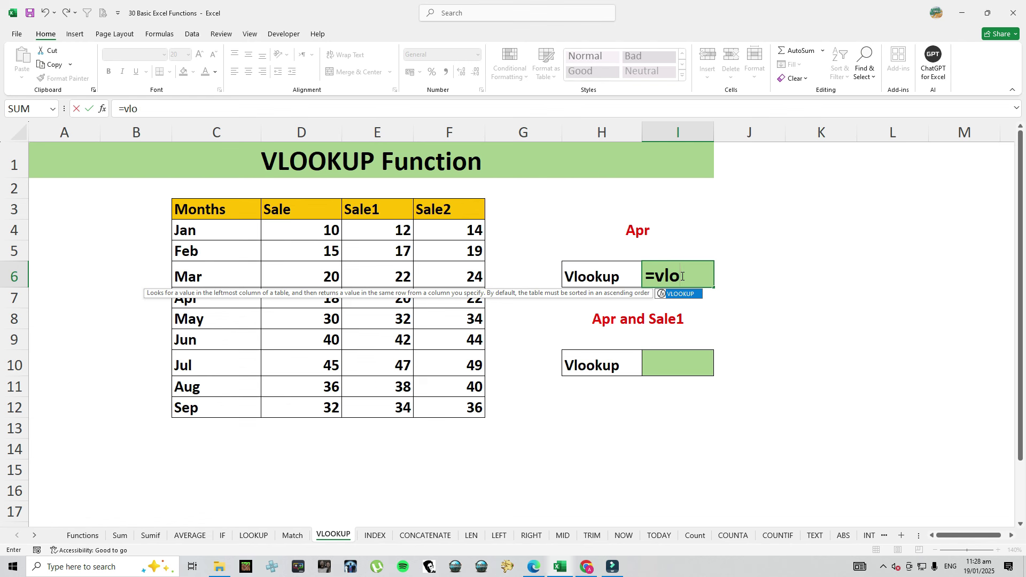
key("Tab")
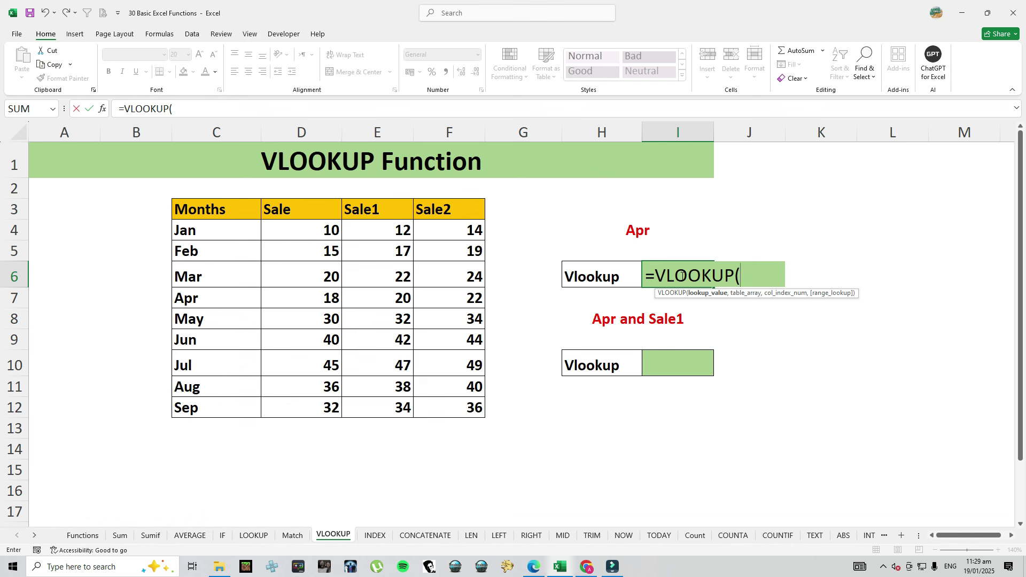
left_click(642, 233)
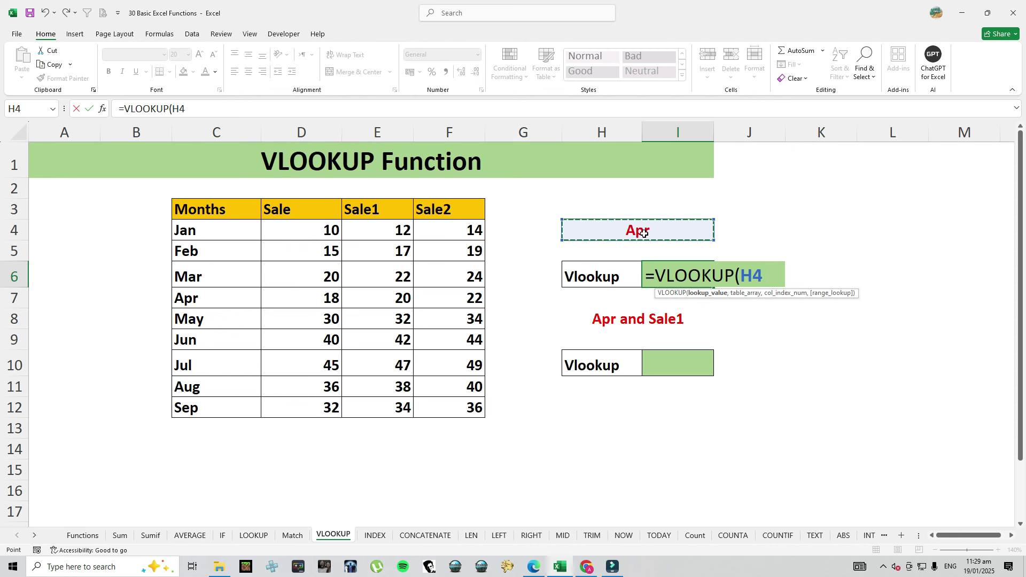
type(",")
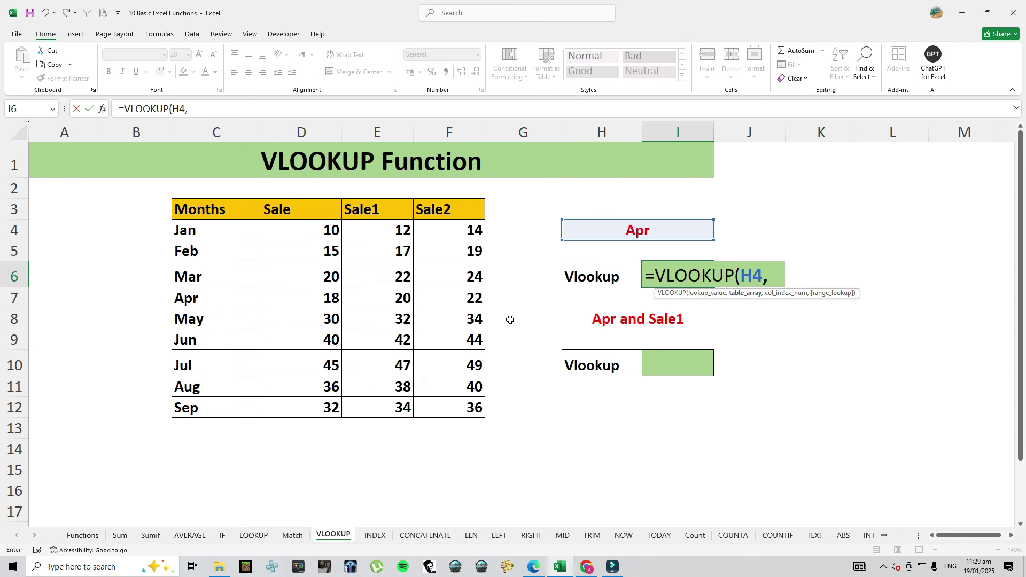
left_click_drag(194, 214, 454, 404)
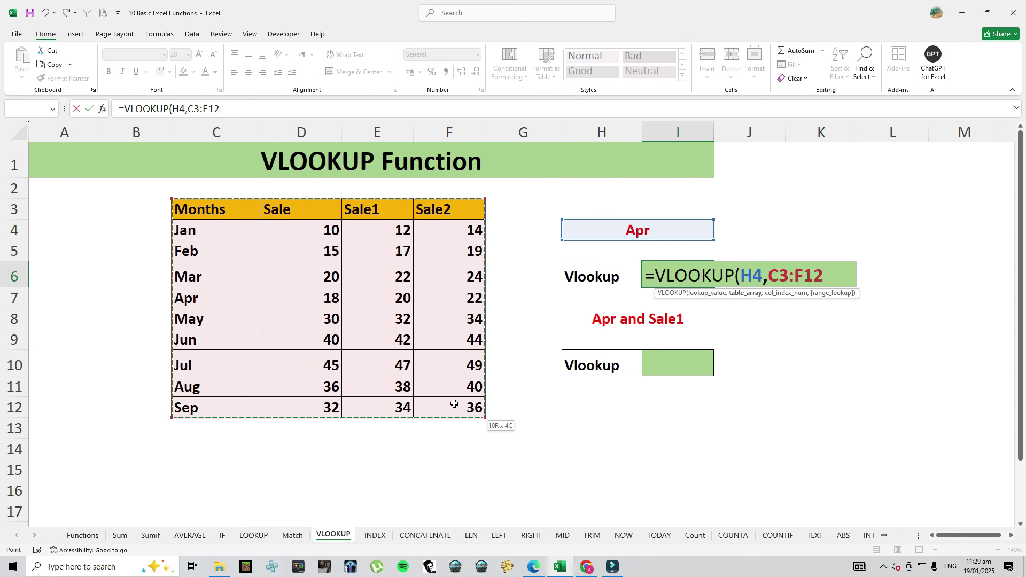
key("F4")
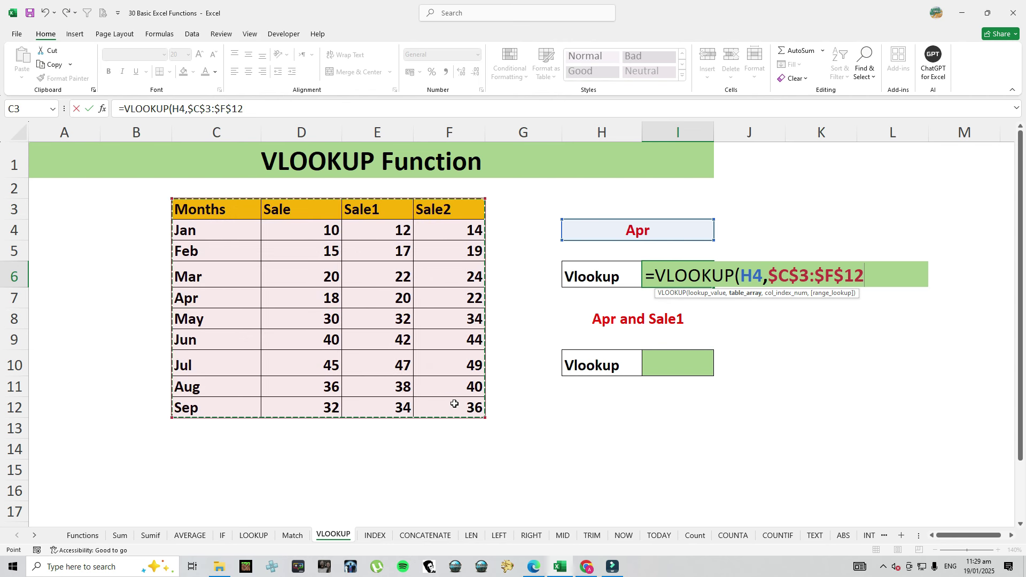
Complete the I6 VLOOKUP with column index 2 and range lookup 0, and check it against Apr's Sale value in D7.
type(",")
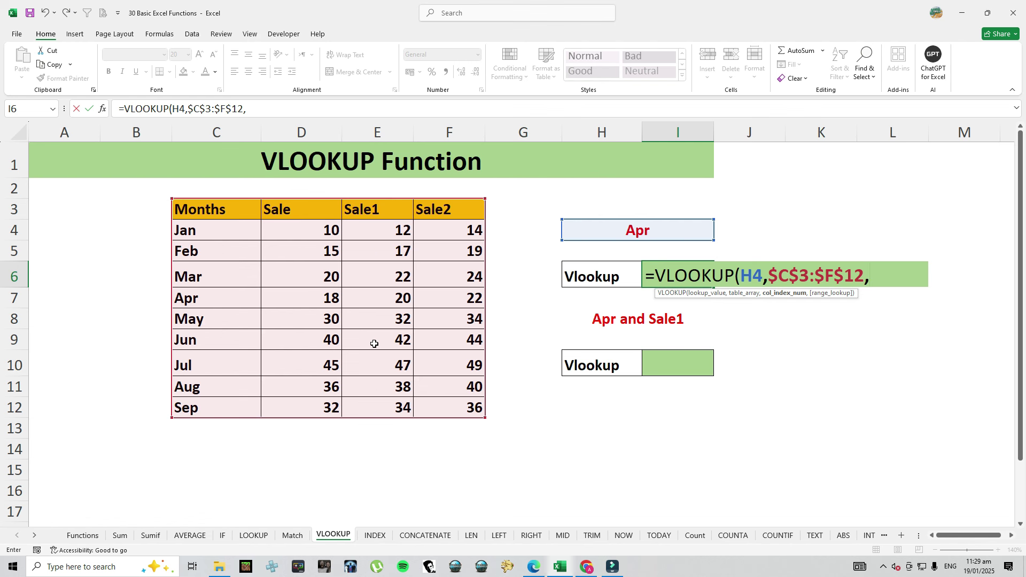
type("2")
type(",")
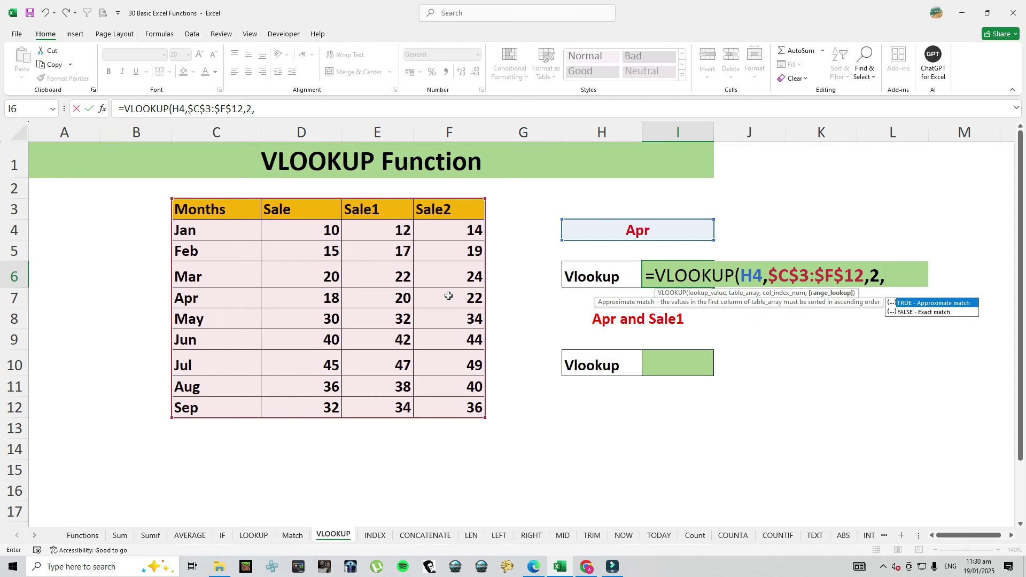
type(",")
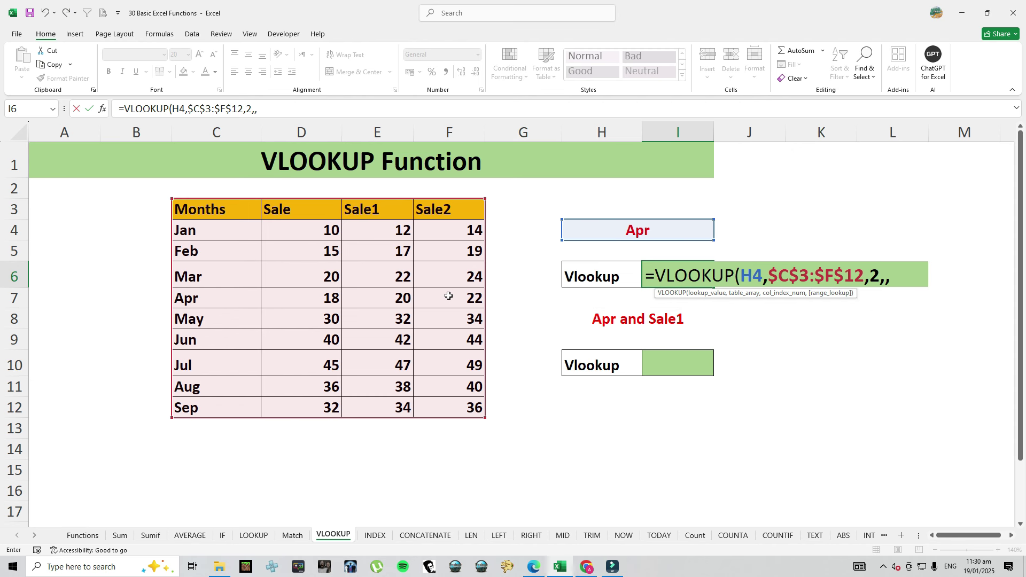
key("BackSpace")
type("0)")
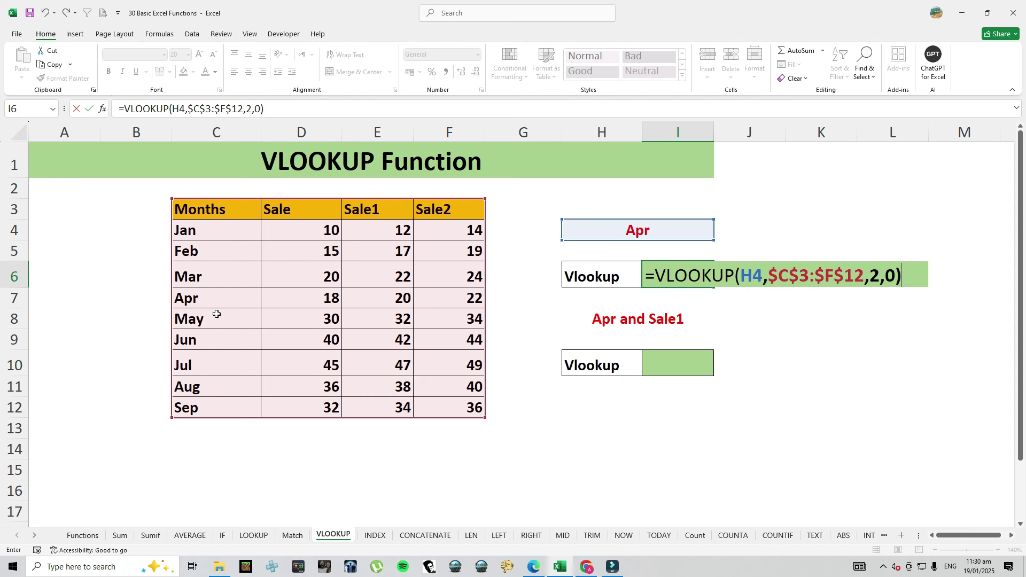
key("Return")
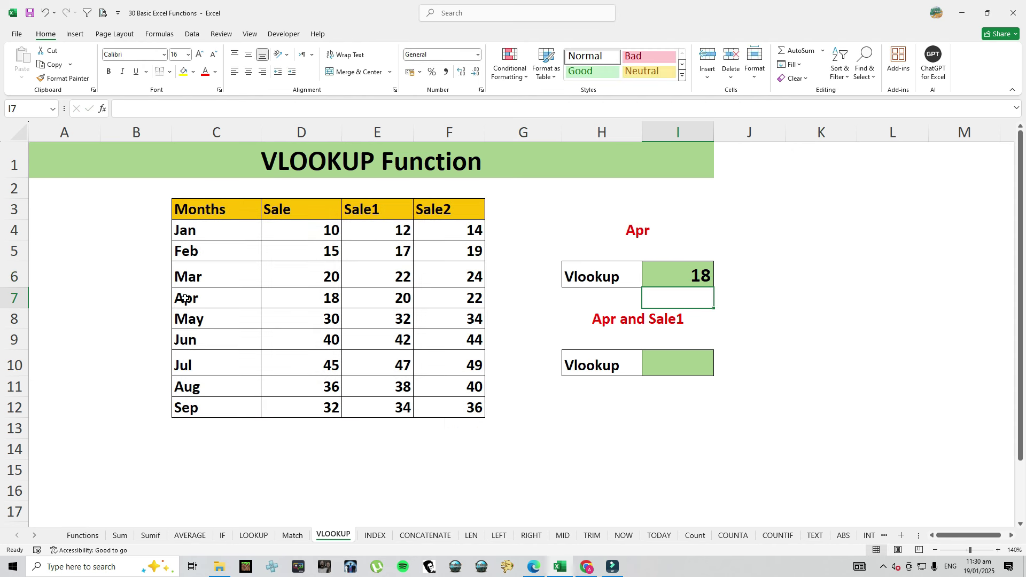
left_click_drag(185, 299, 285, 302)
left_click(312, 300)
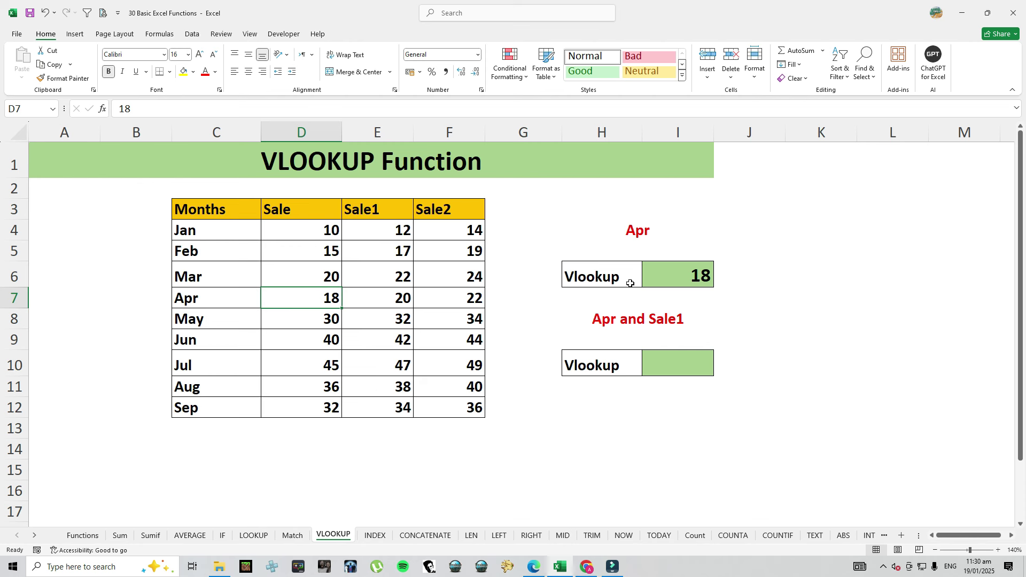
Change the column index in the I6 VLOOKUP to 3 and check the result against Apr's Sale1 value in E7.
left_click(654, 271)
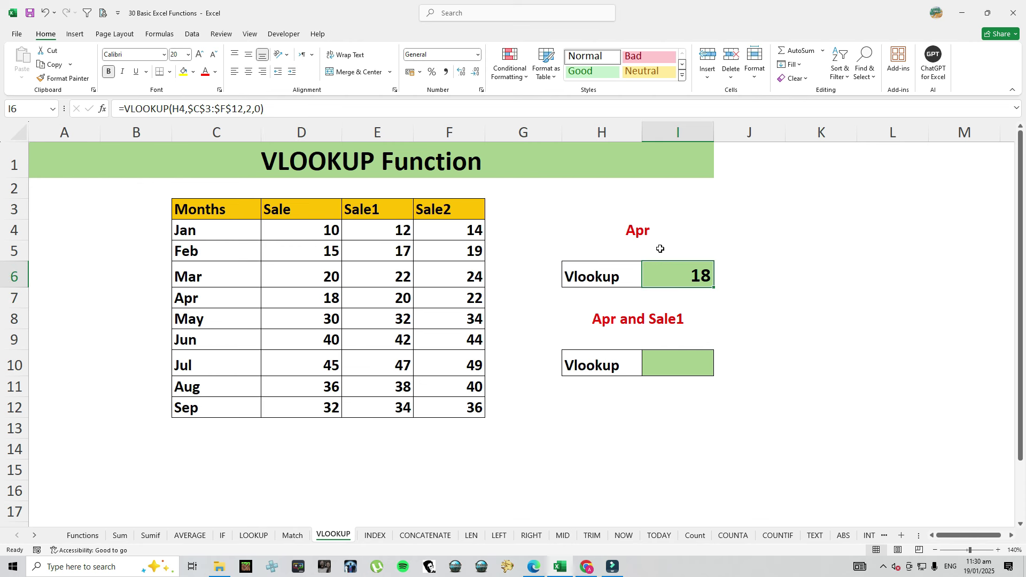
double_click(671, 278)
double_click(874, 276)
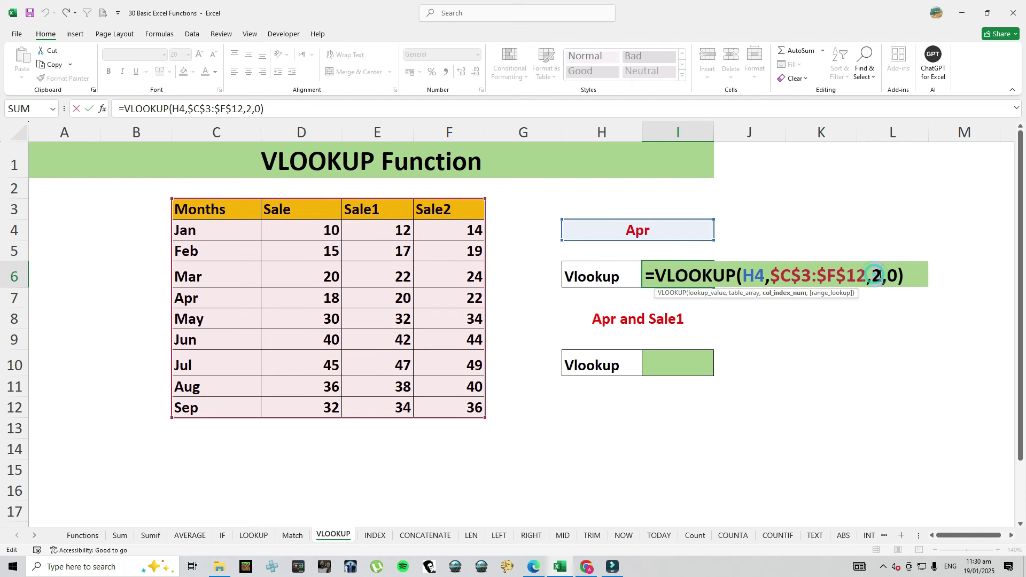
key("Return")
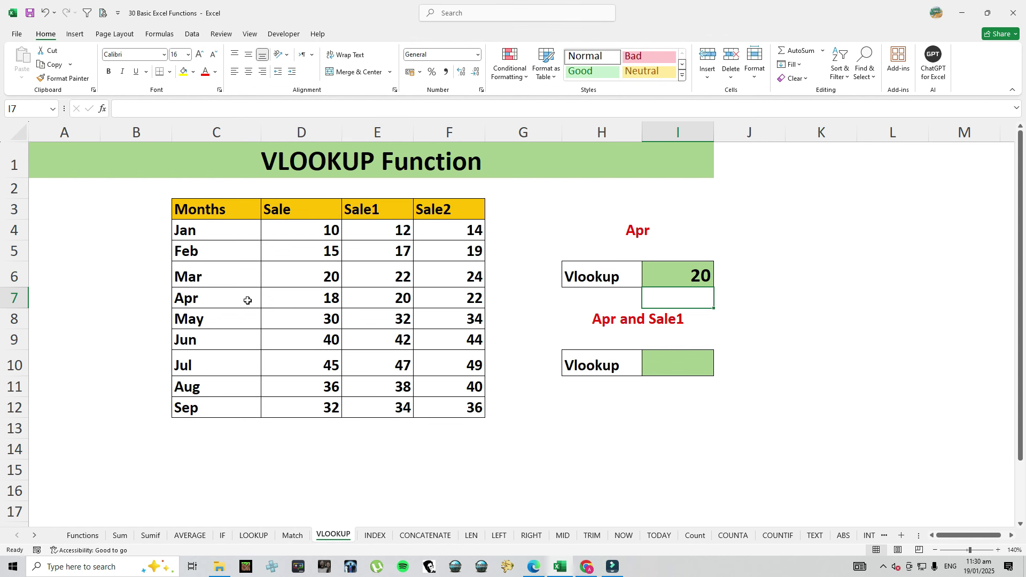
left_click(369, 302)
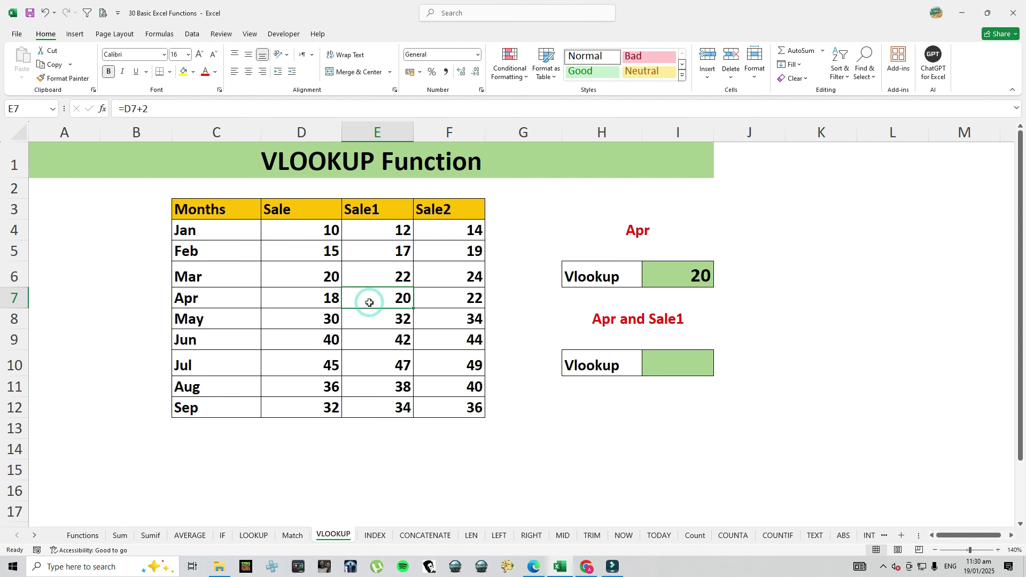
Start a second VLOOKUP in I10 with lookup value H4 and the absolute table range $C$3:$F$12.
left_click(672, 357)
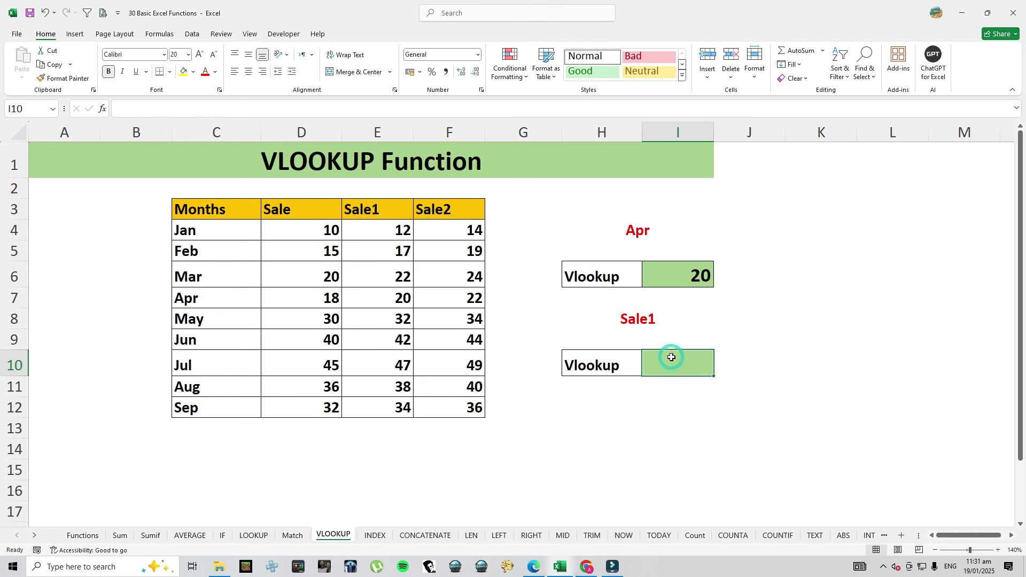
left_click(663, 268)
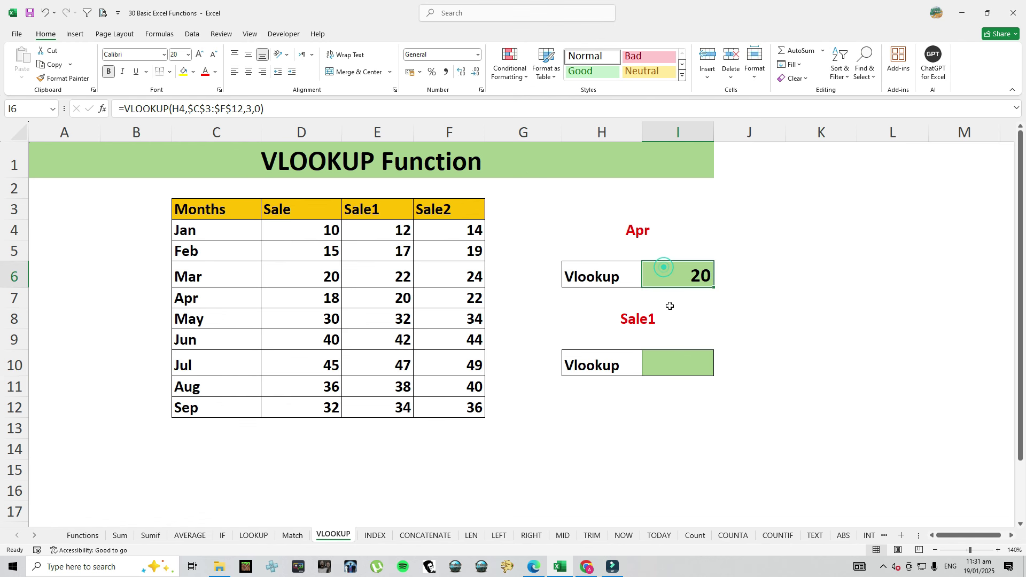
left_click(683, 358)
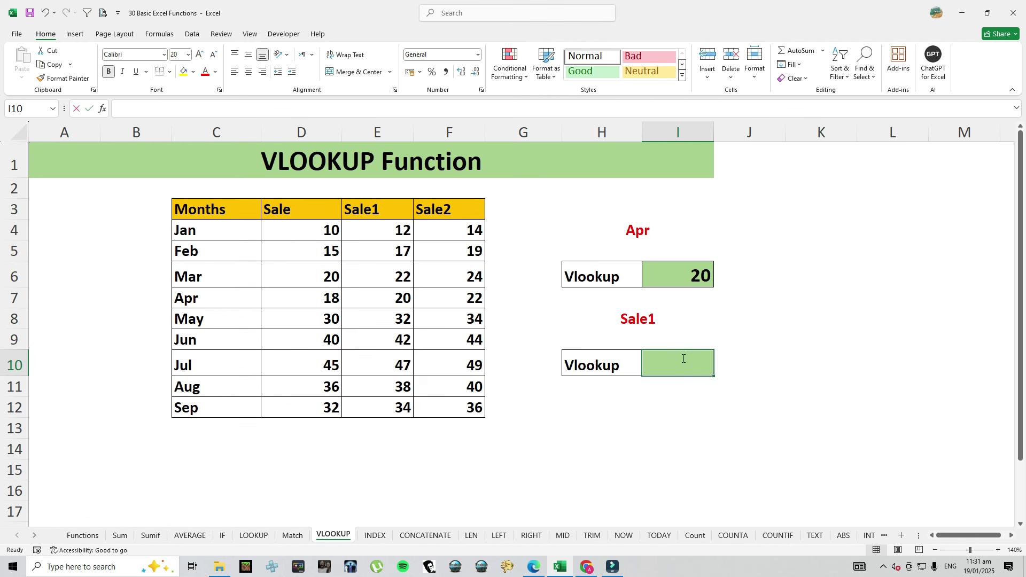
type("=vlo")
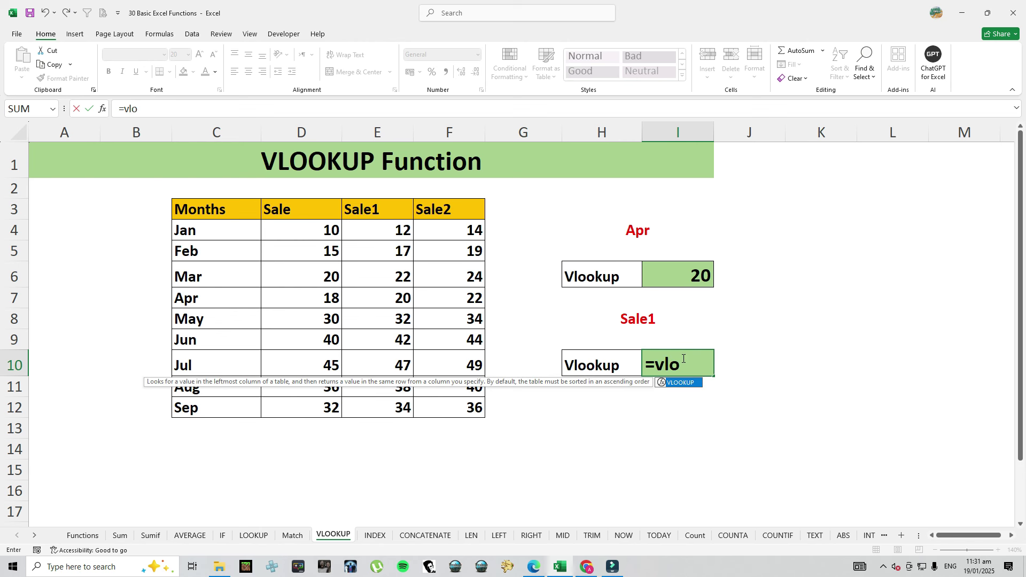
key("Tab")
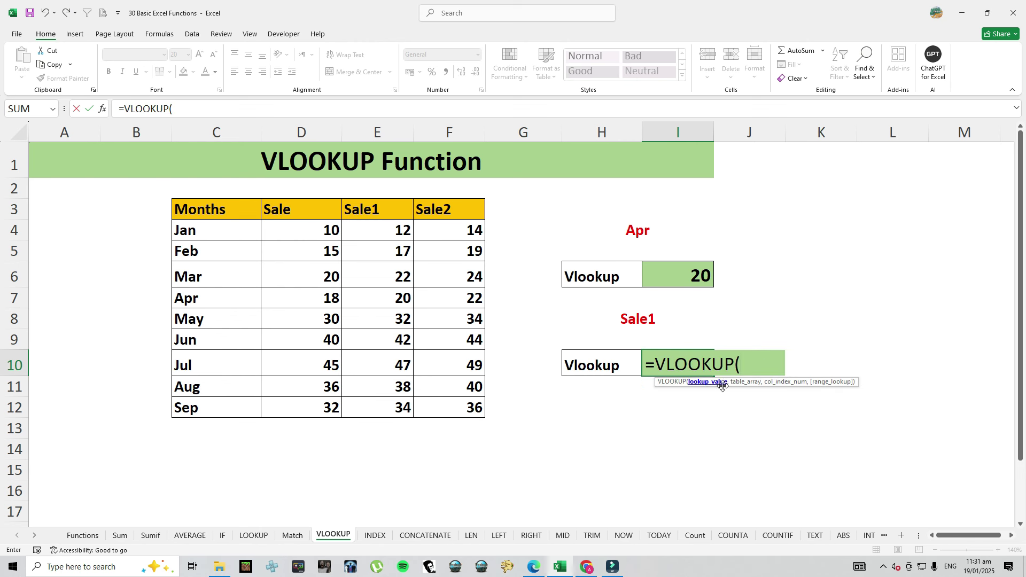
left_click(638, 227)
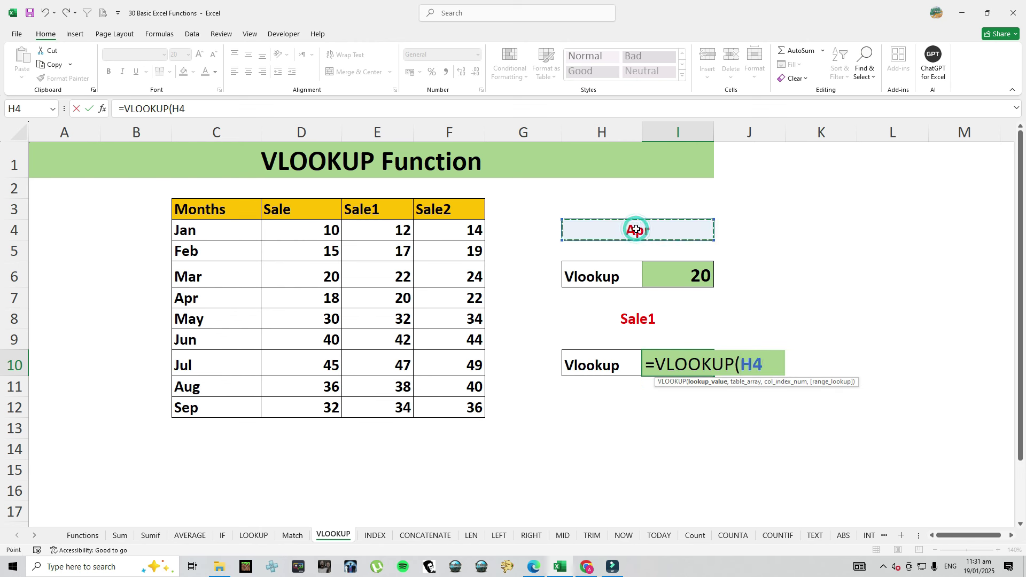
type(",")
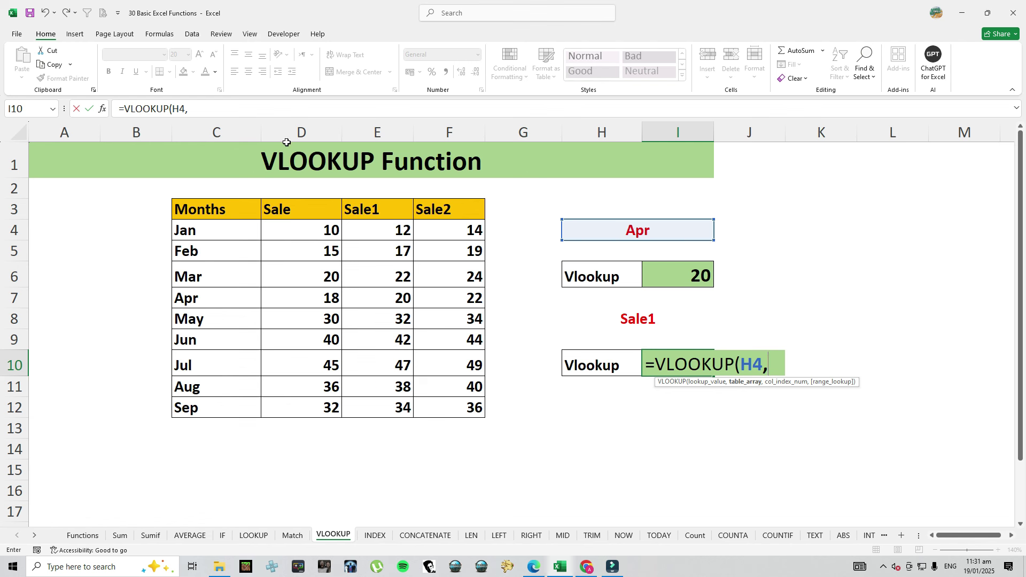
left_click_drag(225, 209, 443, 410)
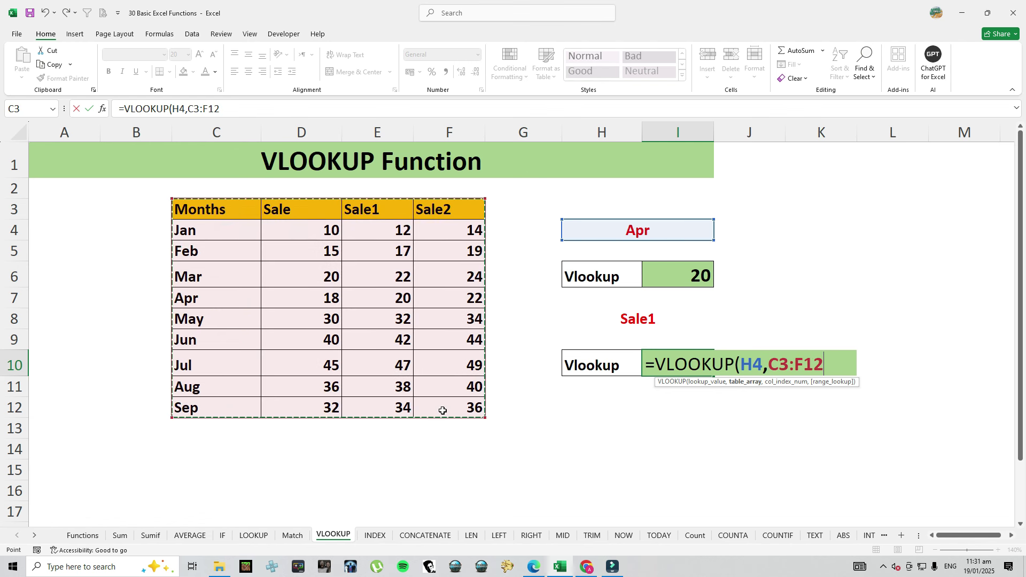
key("F4")
type(",")
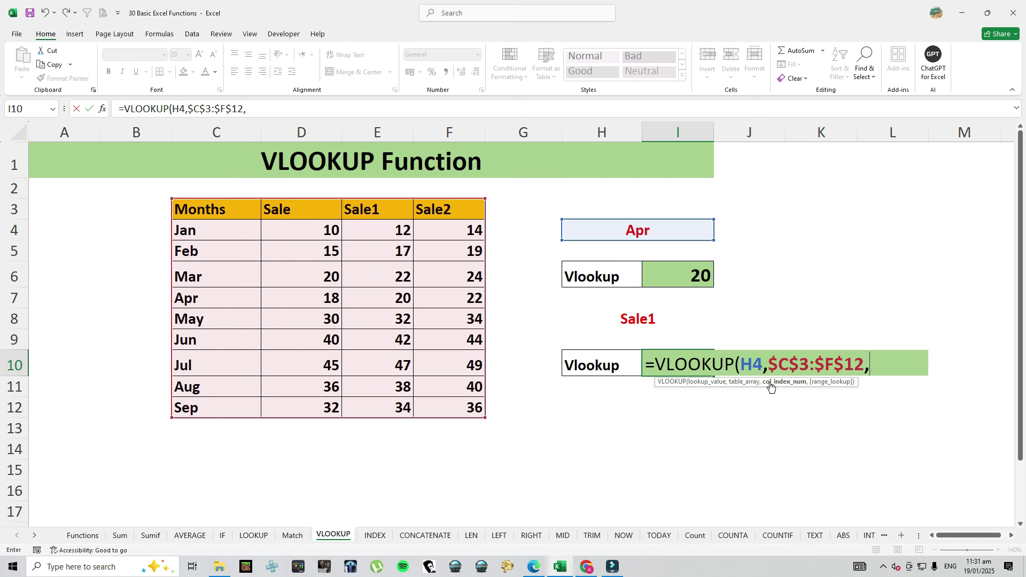
Nest a MATCH as the I10 VLOOKUP's column index, with lookup value H8, lookup array C3:F3 and match type 0.
type("match")
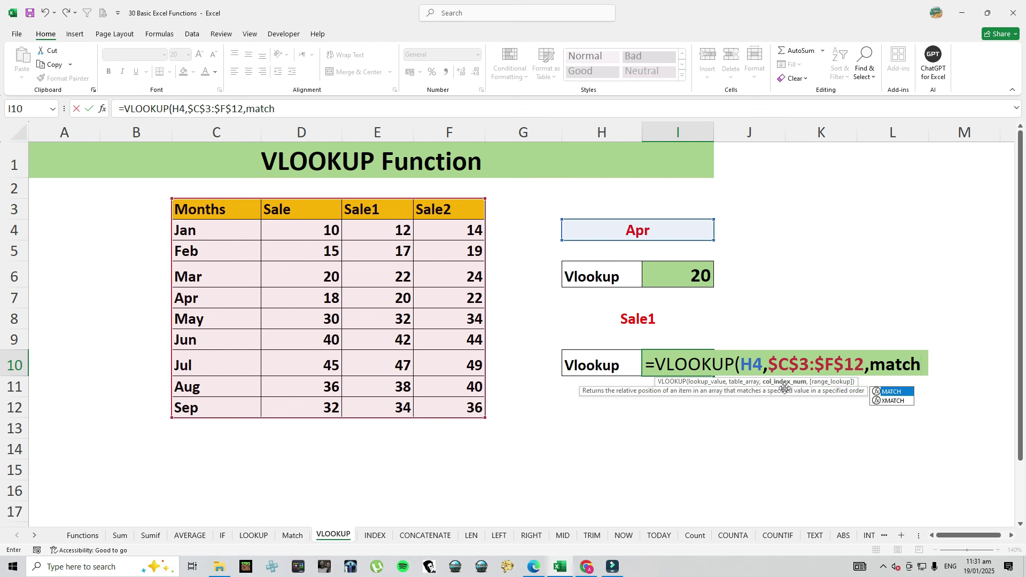
key("Tab")
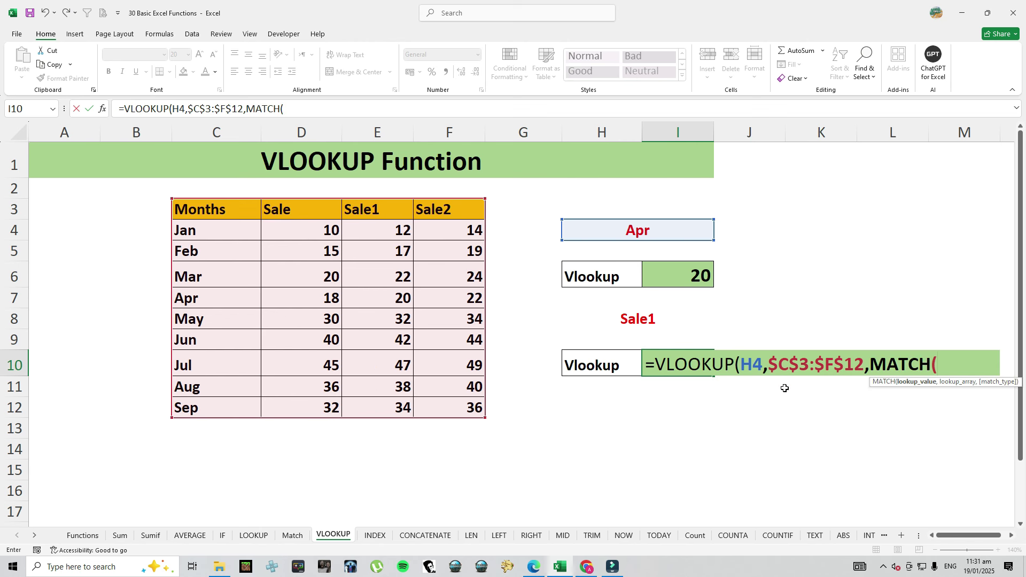
left_click(634, 319)
type(",")
left_click_drag(185, 213, 439, 210)
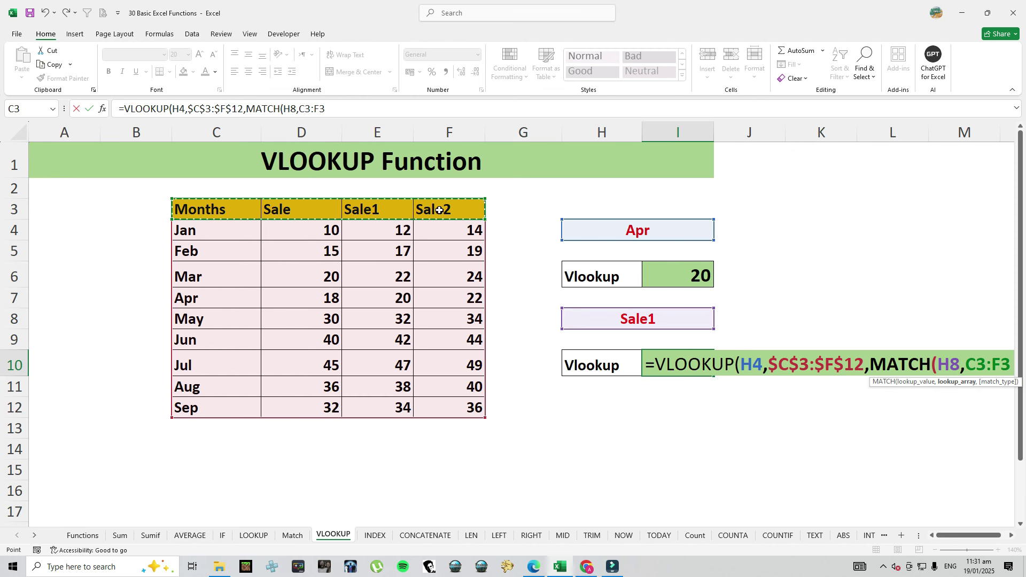
type(",0")
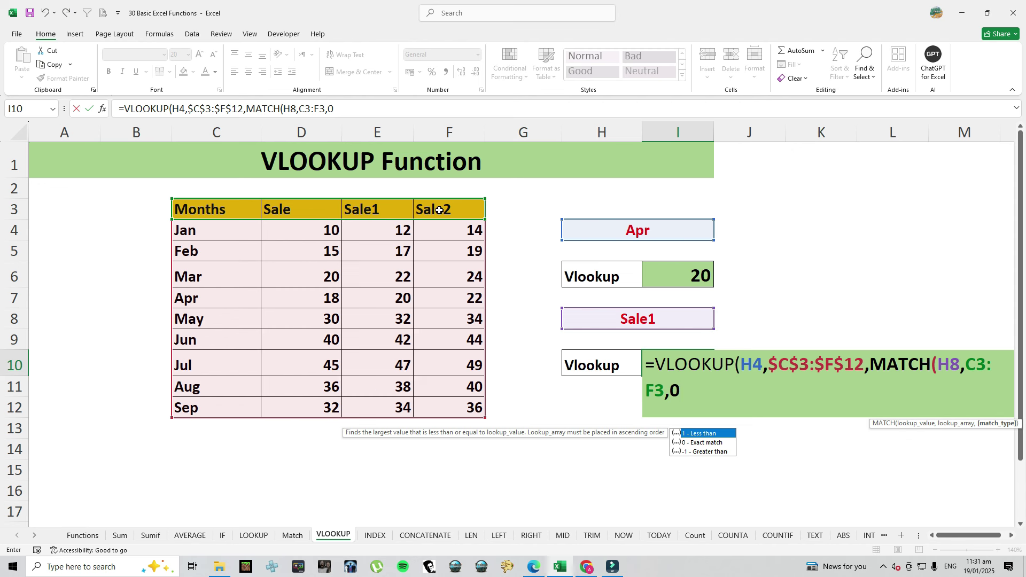
type(")")
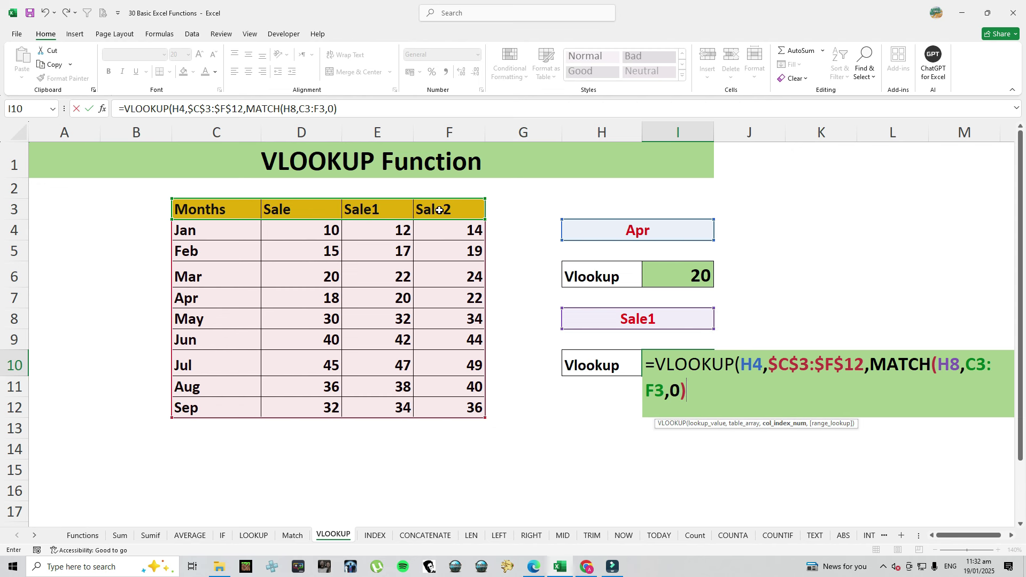
Complete the I10 VLOOKUP with range lookup 0.
type(",")
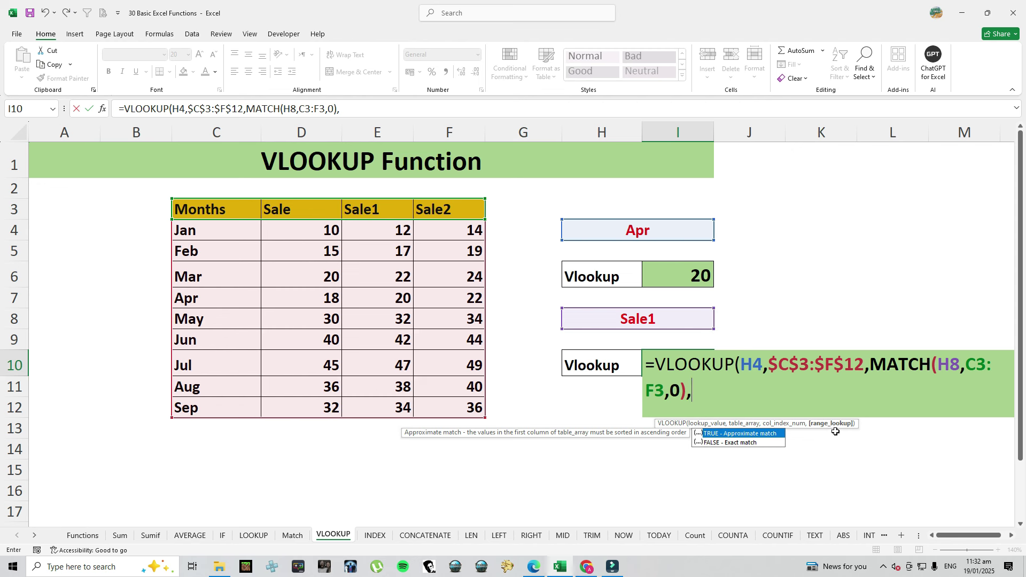
type("0)")
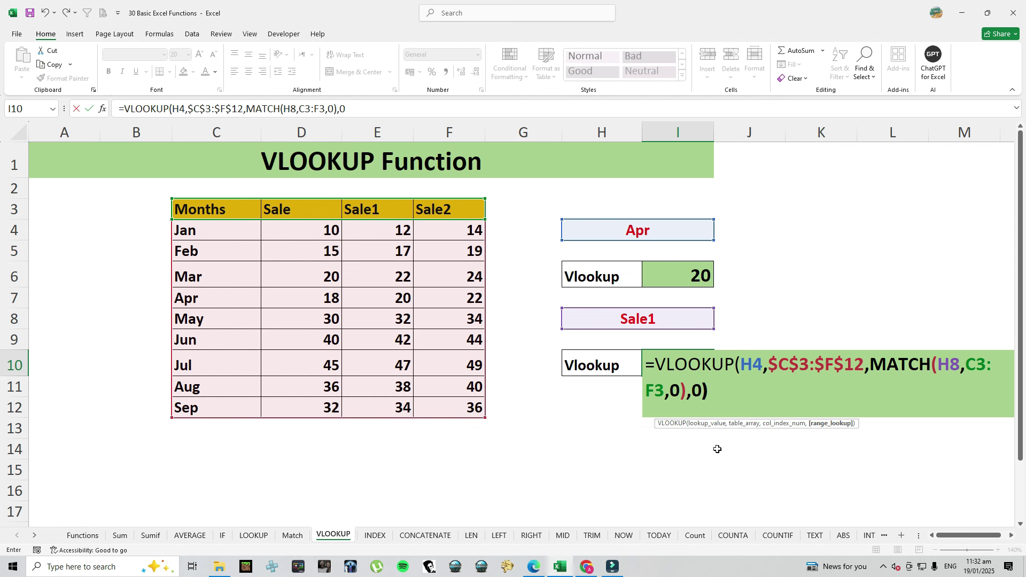
key("Return")
key("Up")
Change the column header in H8 to Sale2 and check the VLOOKUP result in I10 against it.
left_click(653, 323)
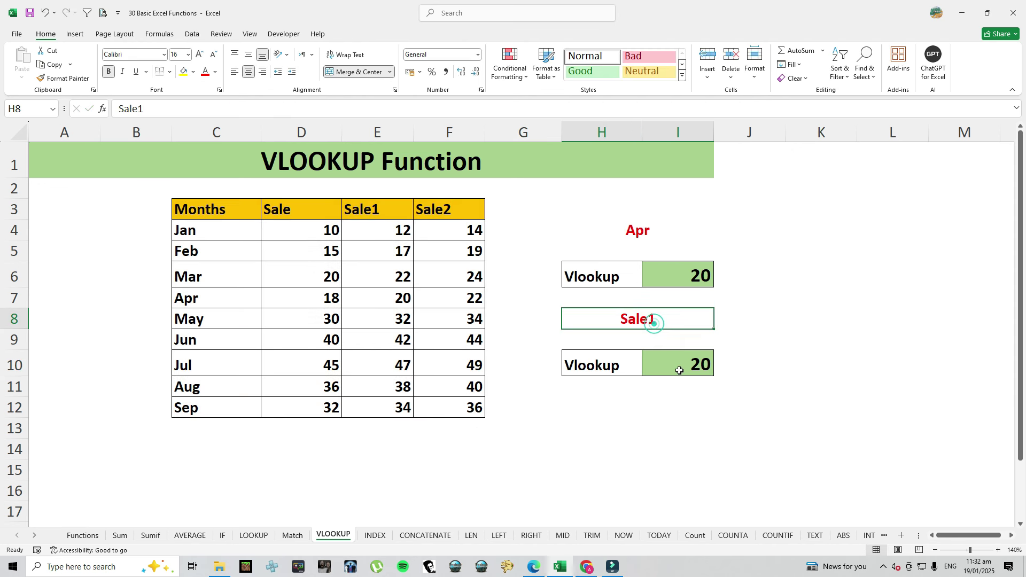
double_click(659, 316)
key("BackSpace")
type("2")
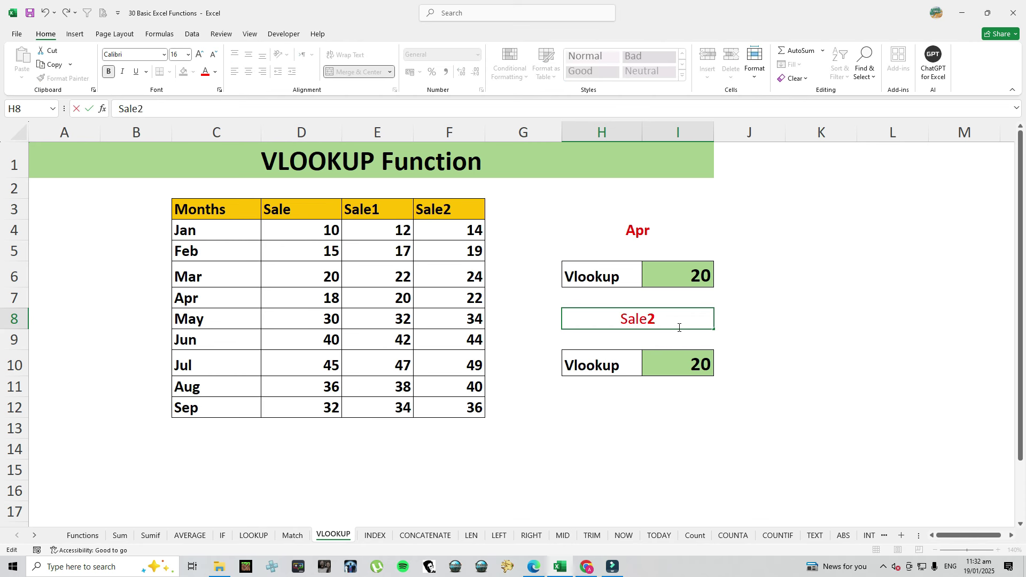
key("Return")
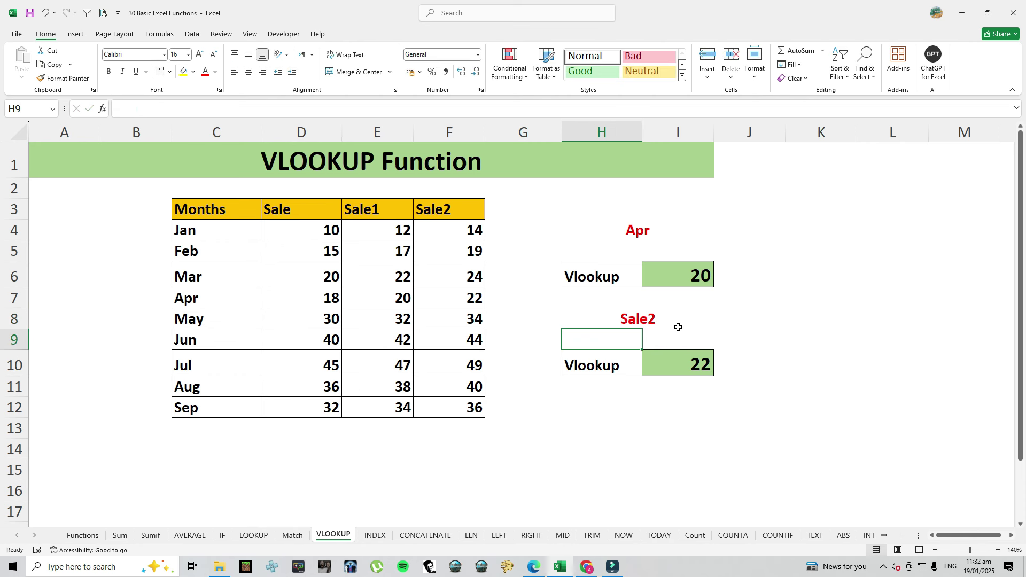
left_click(707, 369)
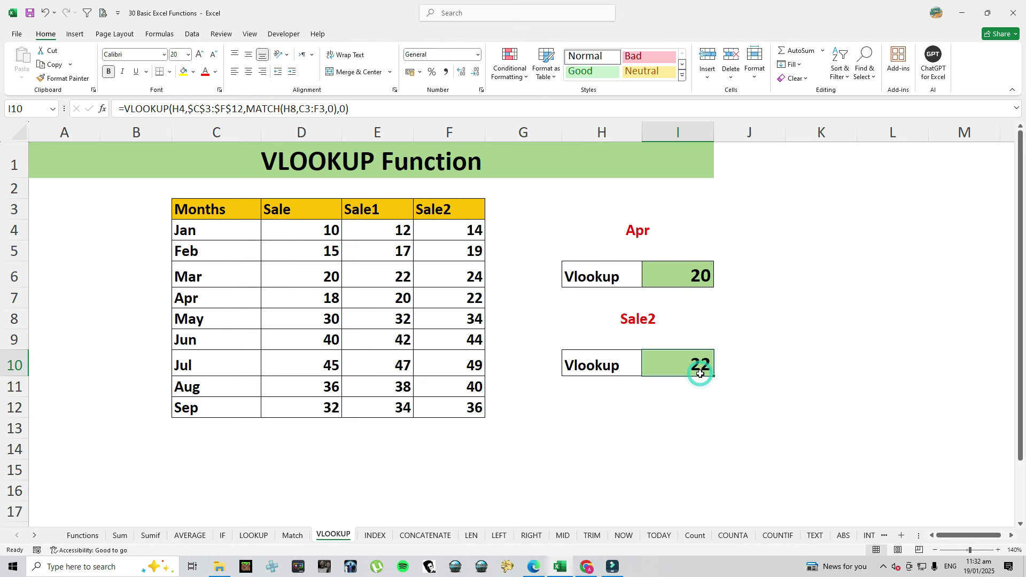
left_click(650, 323)
left_click(675, 363)
left_click(622, 321)
left_click(693, 370)
On the INDEX sheet, start an INDEX formula in I6 with the array D4:F12.
left_click(368, 534)
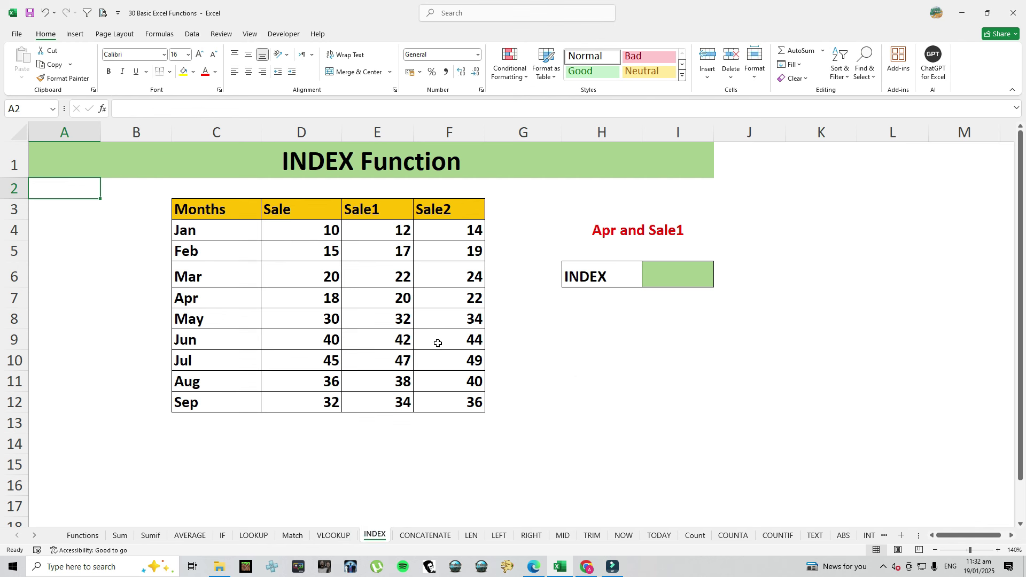
left_click(664, 277)
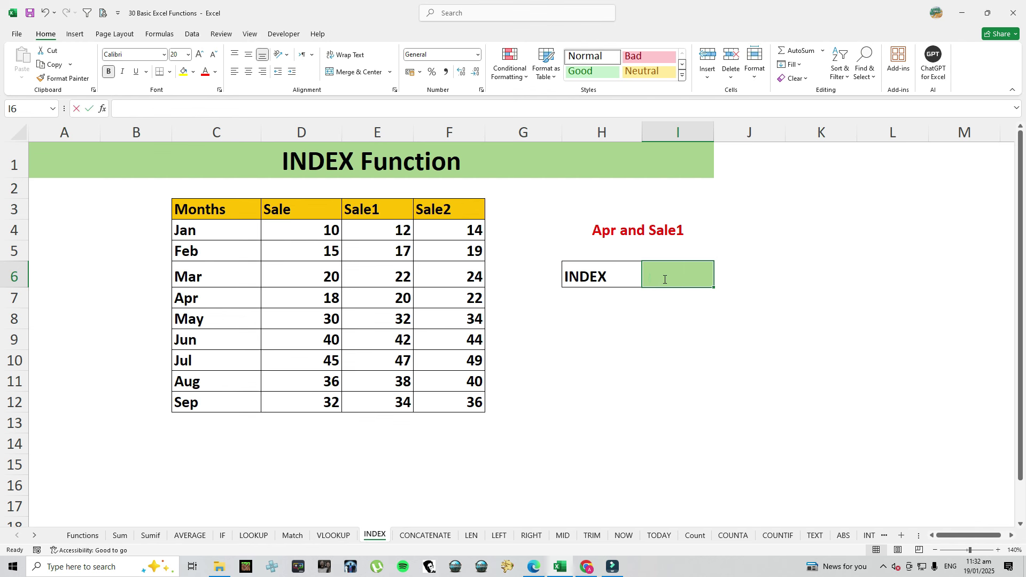
type("=in")
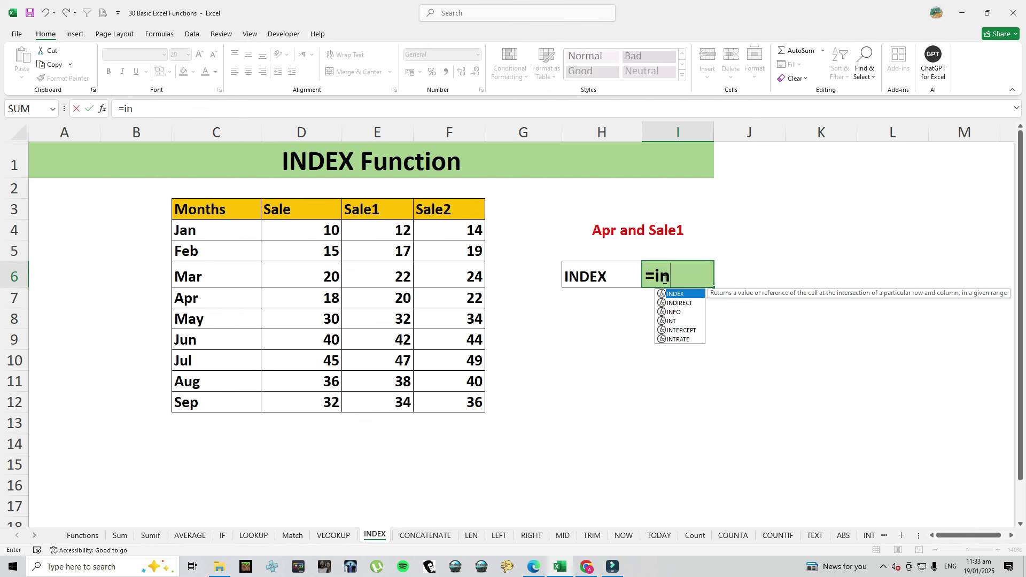
key("Tab")
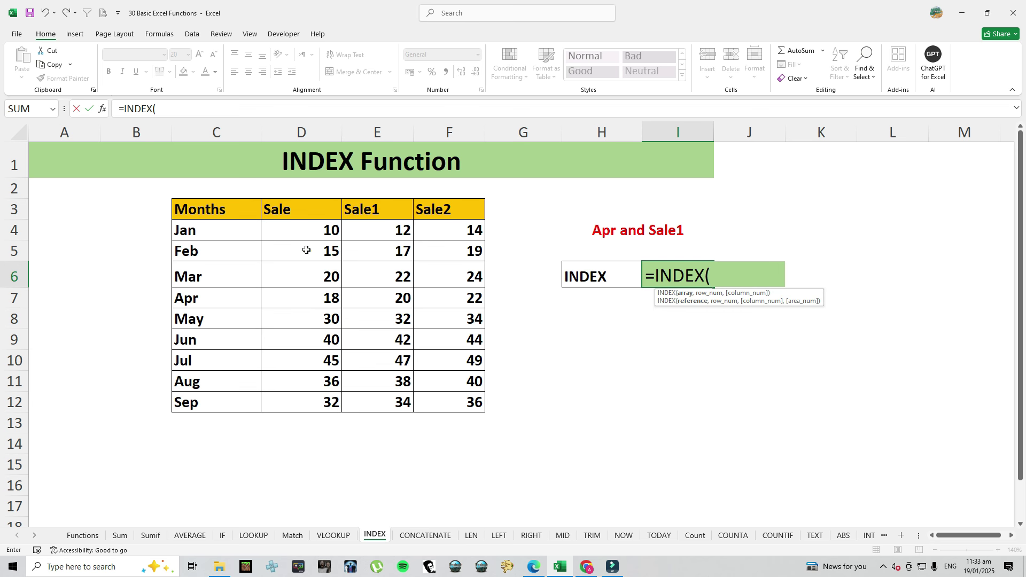
left_click_drag(296, 231, 470, 404)
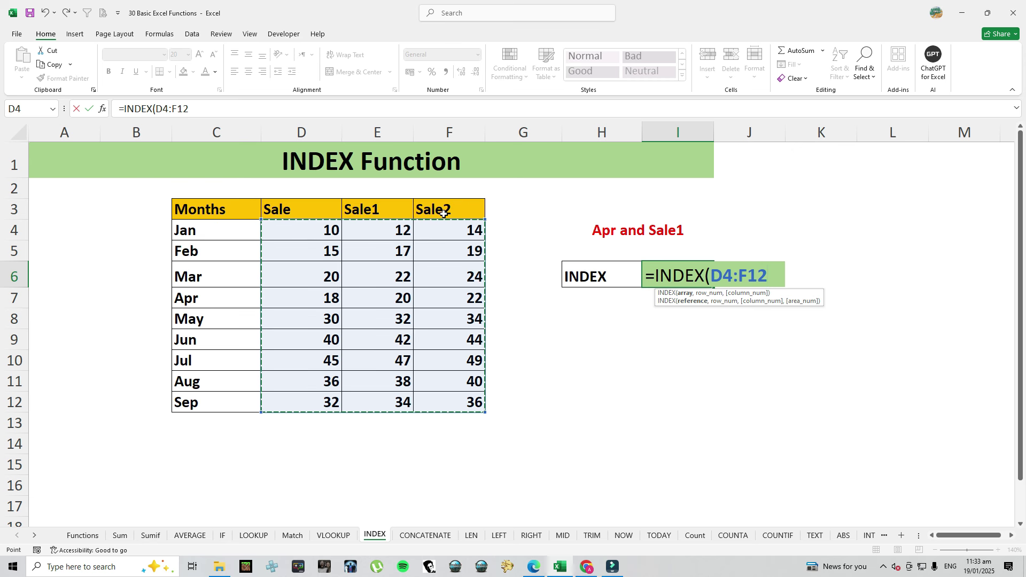
type(",")
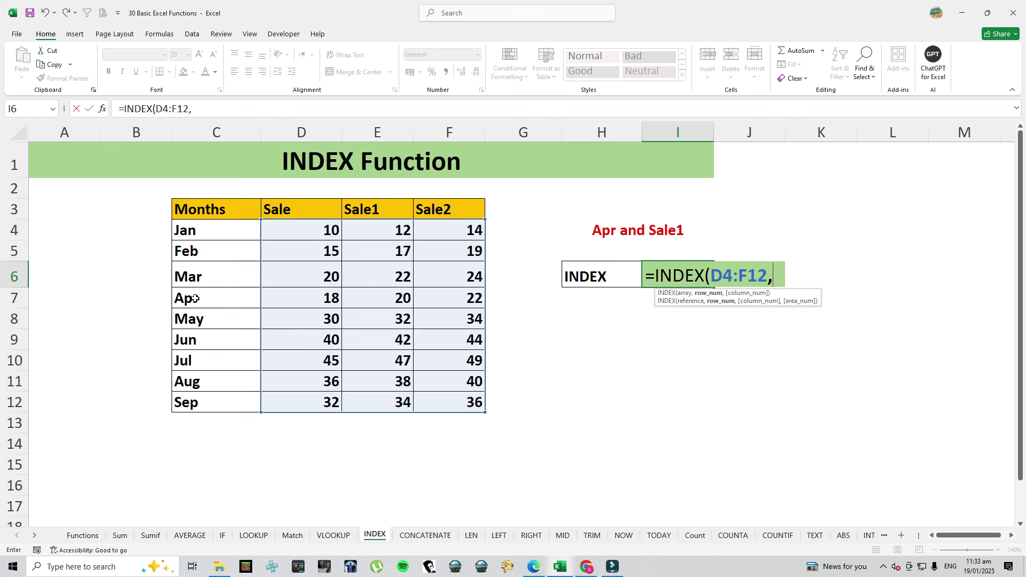
Complete the I6 INDEX formula with row number 4 and column number 3, and check it against Apr's Sale2 value in F7.
type("4,")
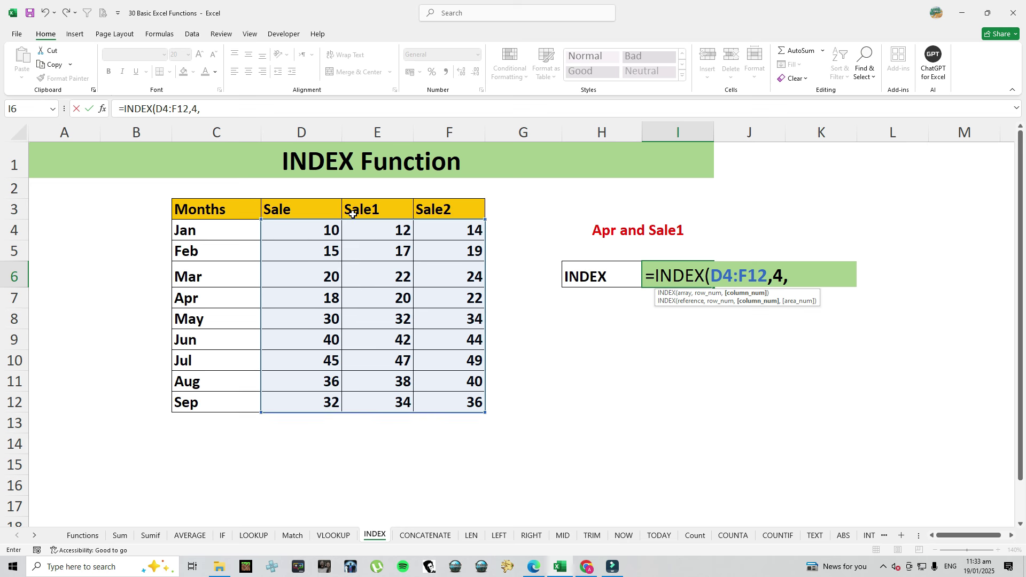
type("3)")
key("Return")
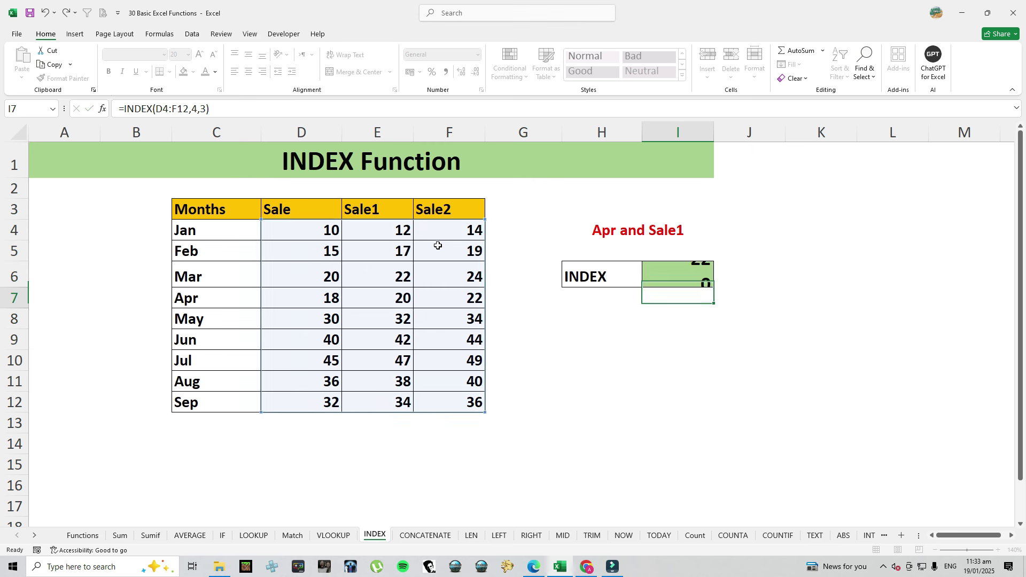
key("Up")
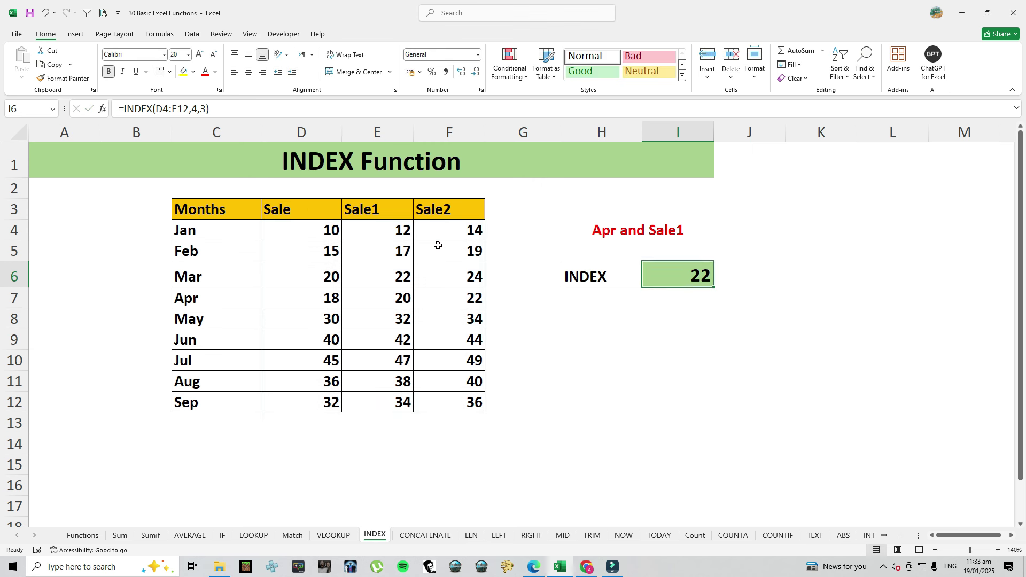
left_click(219, 299)
left_click(477, 300)
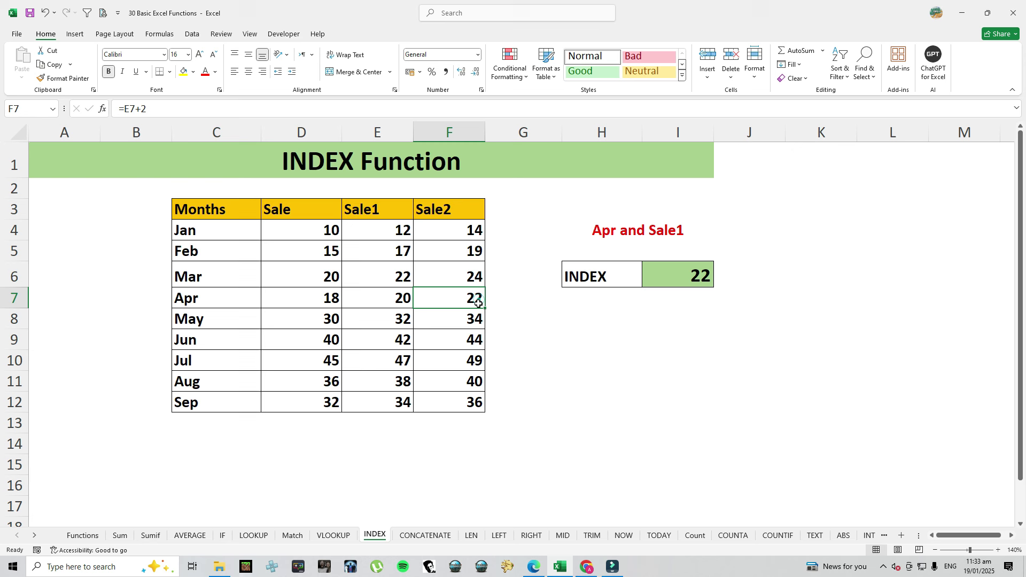
Review the row and column number arguments in the I6 INDEX formula.
left_click(693, 274)
double_click(685, 277)
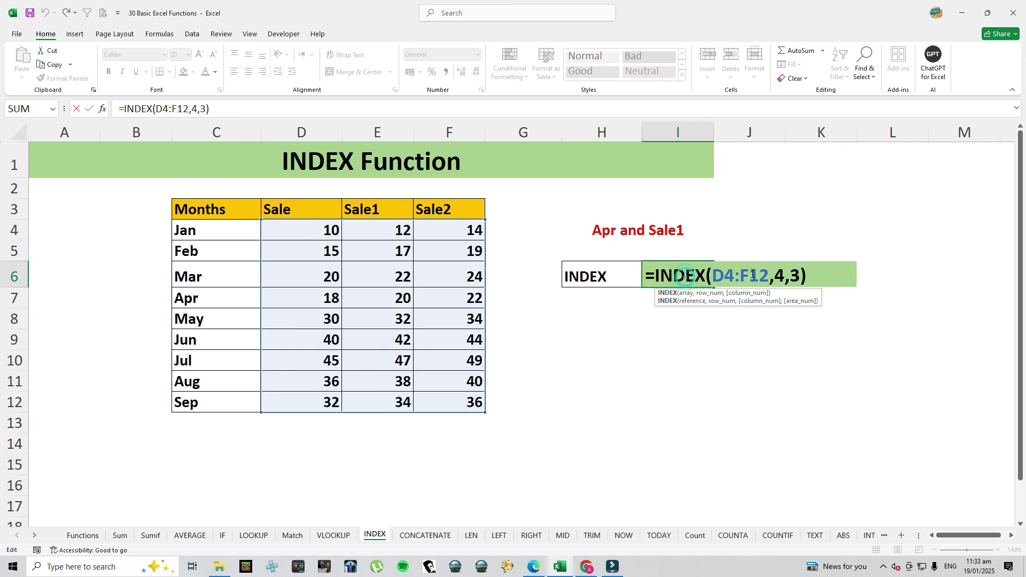
left_click_drag(775, 277, 786, 278)
double_click(794, 275)
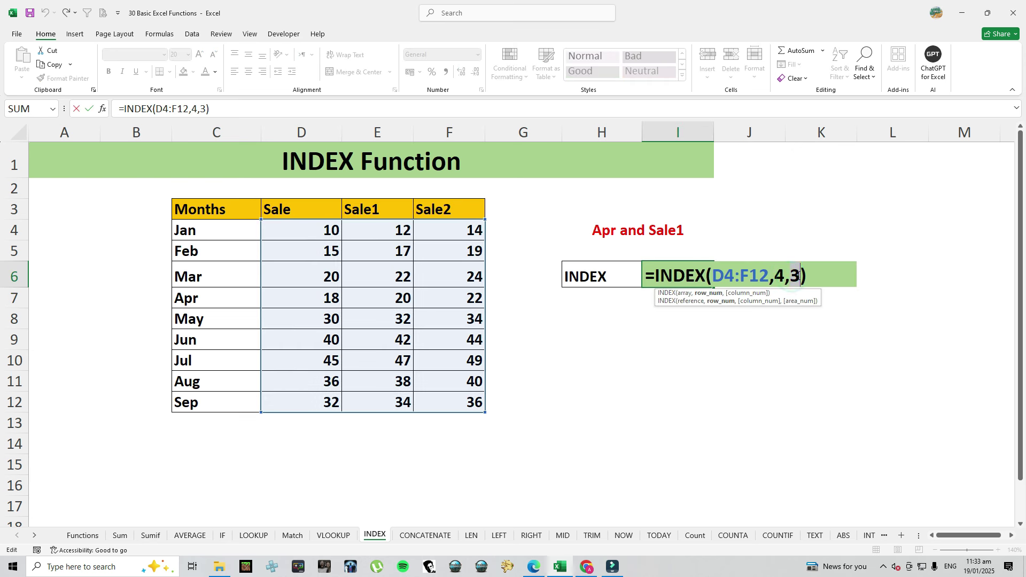
double_click(776, 277)
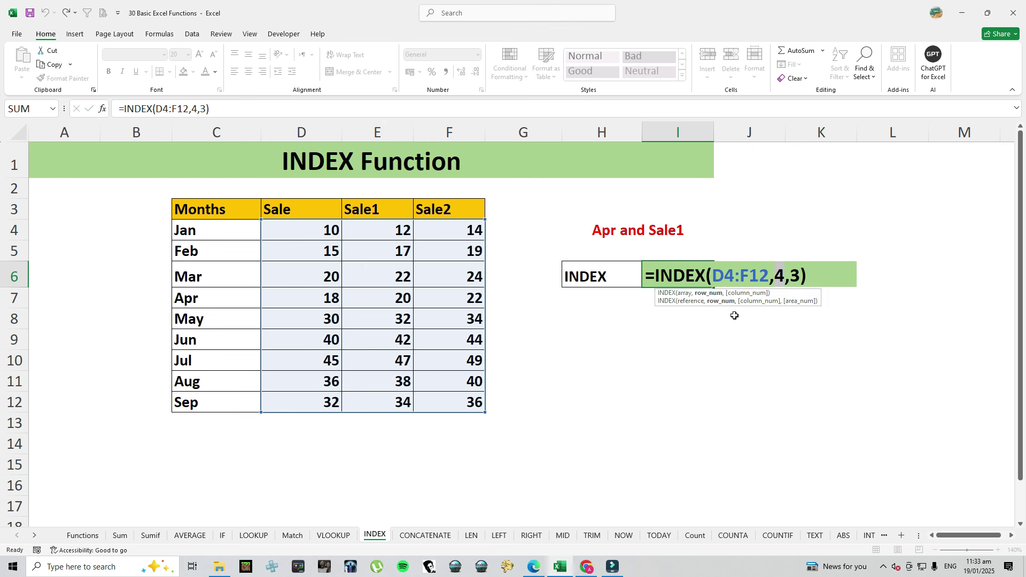
key("ctrl+Return")
Enter the lookup labels Apr in H8 and Sale2 in H9.
left_click(602, 317)
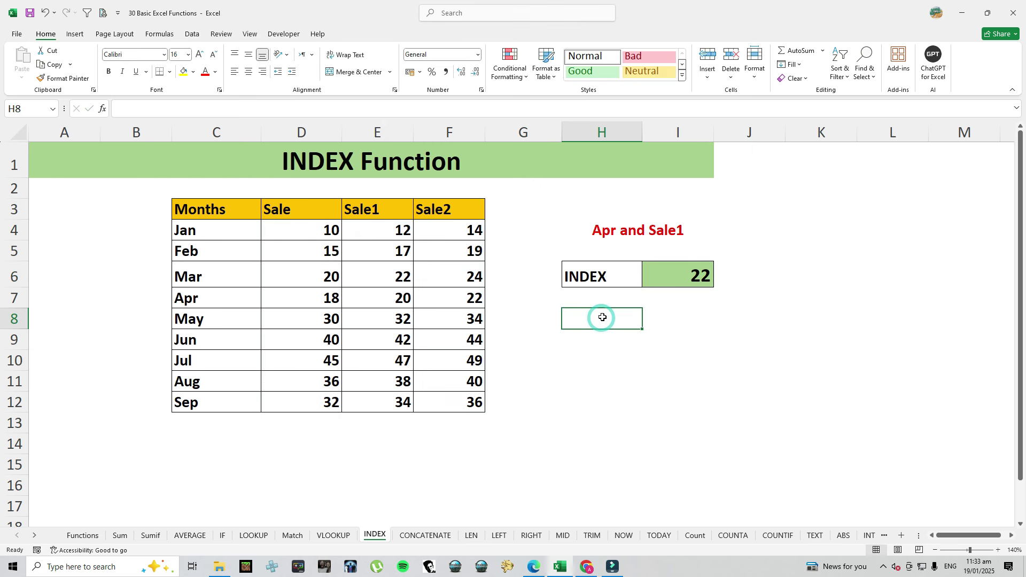
type("Apr")
key("Return")
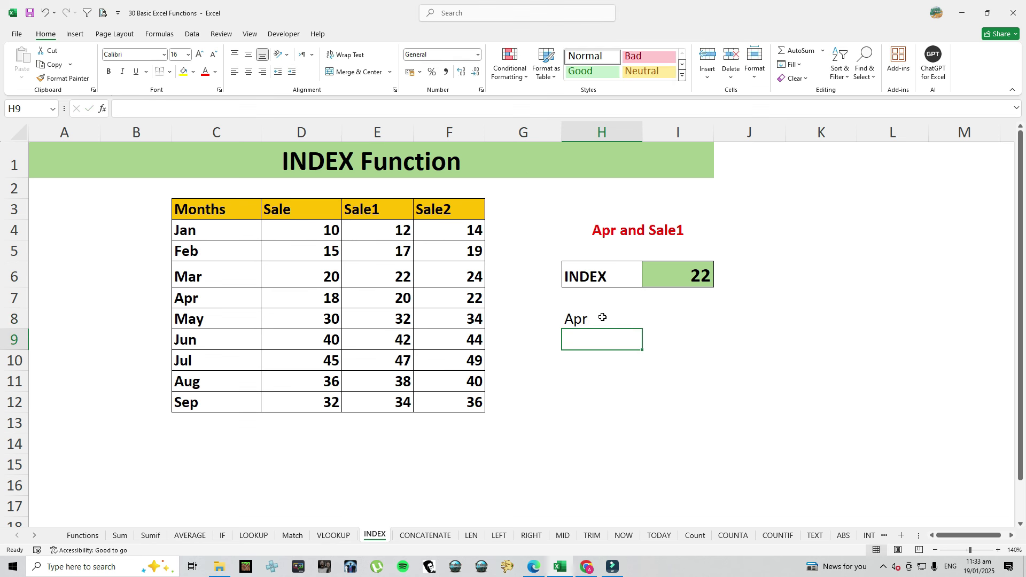
type("Sale2")
key("Return")
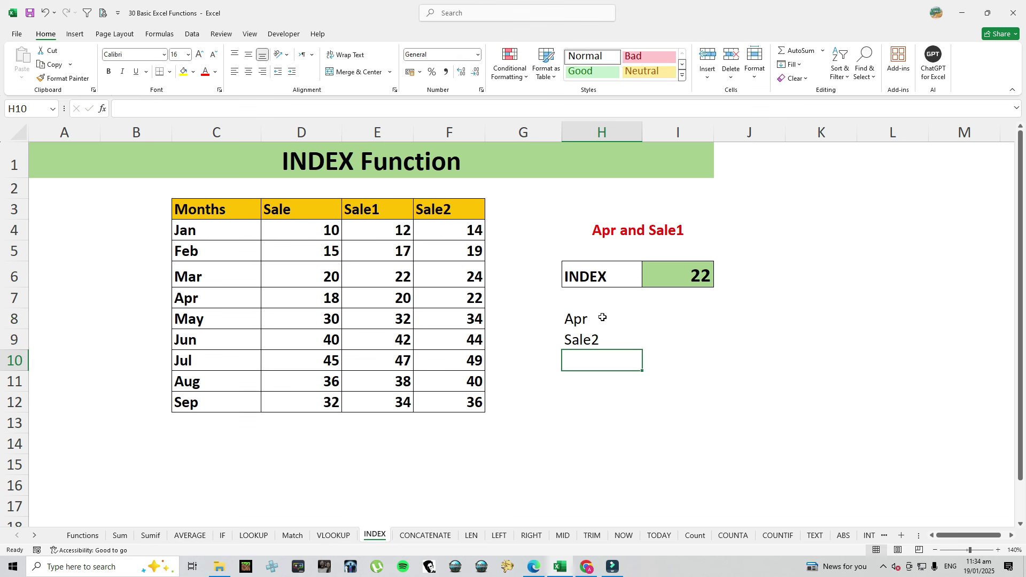
Replace the row number in the I6 INDEX formula with MATCH(H8,C4:C12,0).
double_click(680, 274)
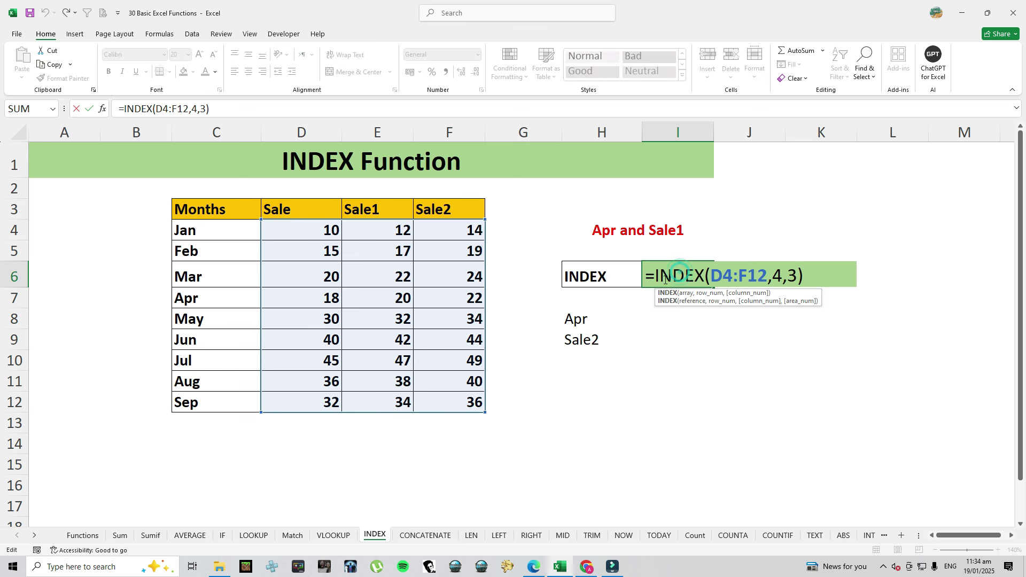
double_click(777, 275)
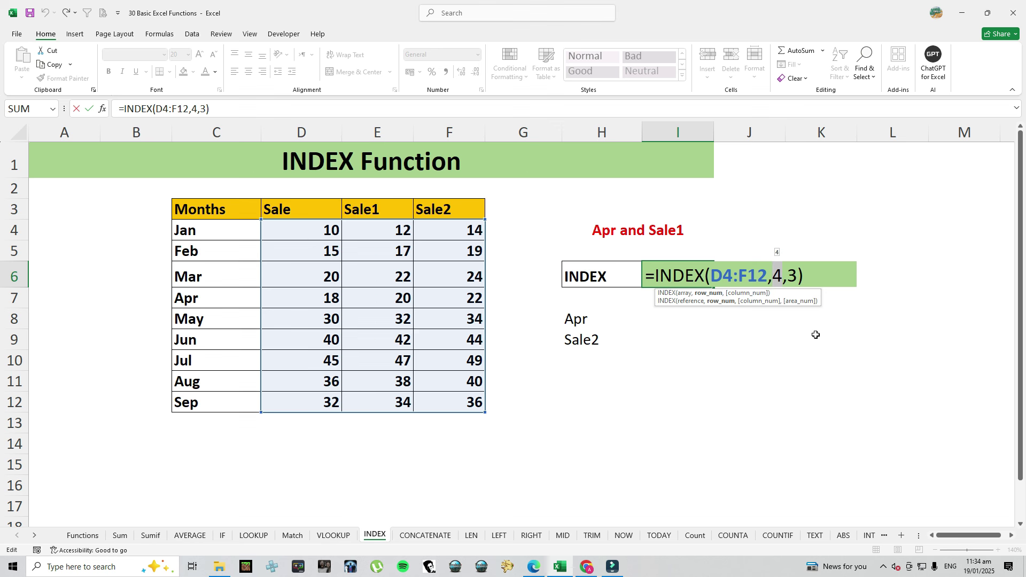
key("BackSpace")
type("mat")
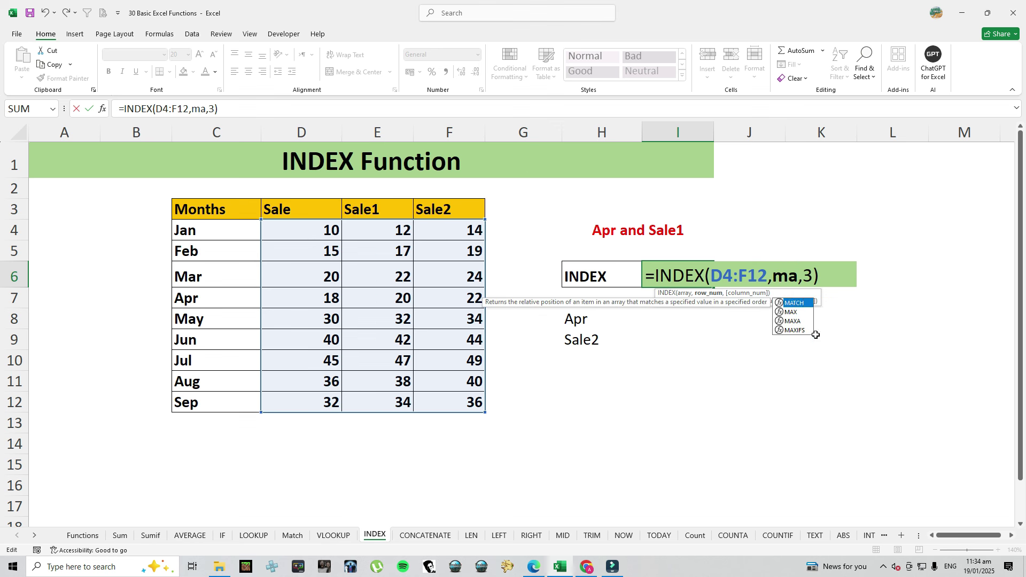
key("Tab")
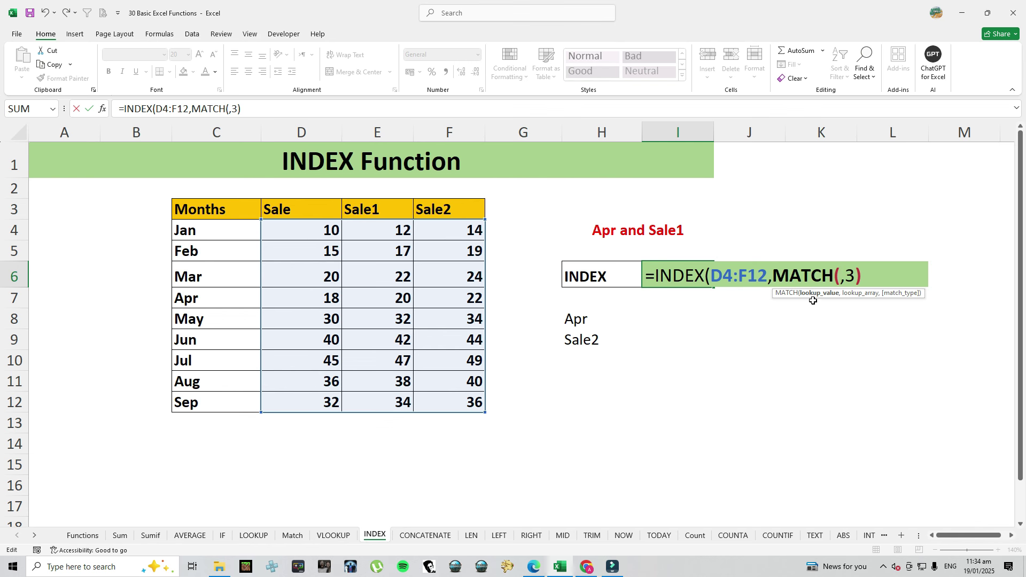
left_click(577, 321)
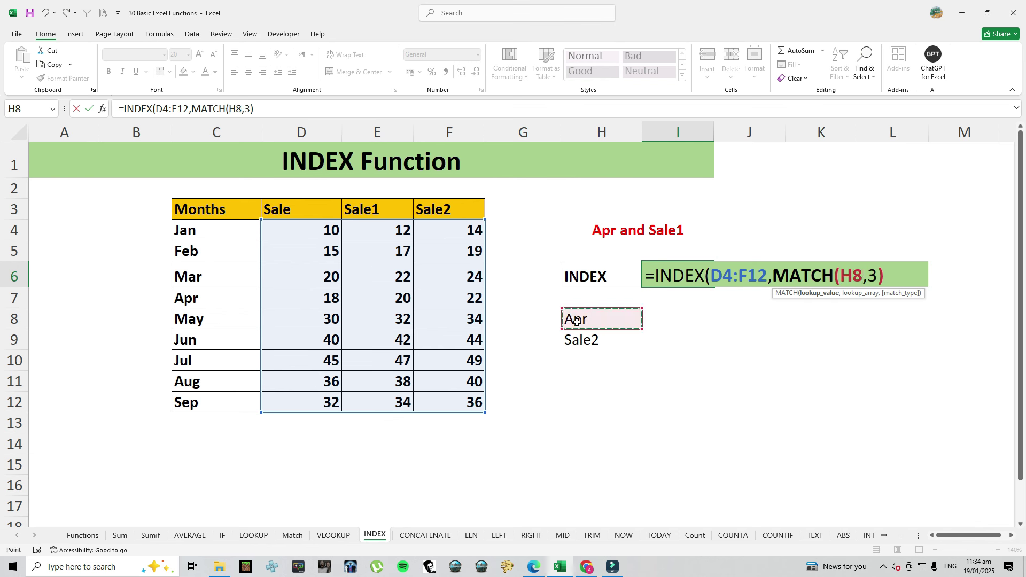
type(",")
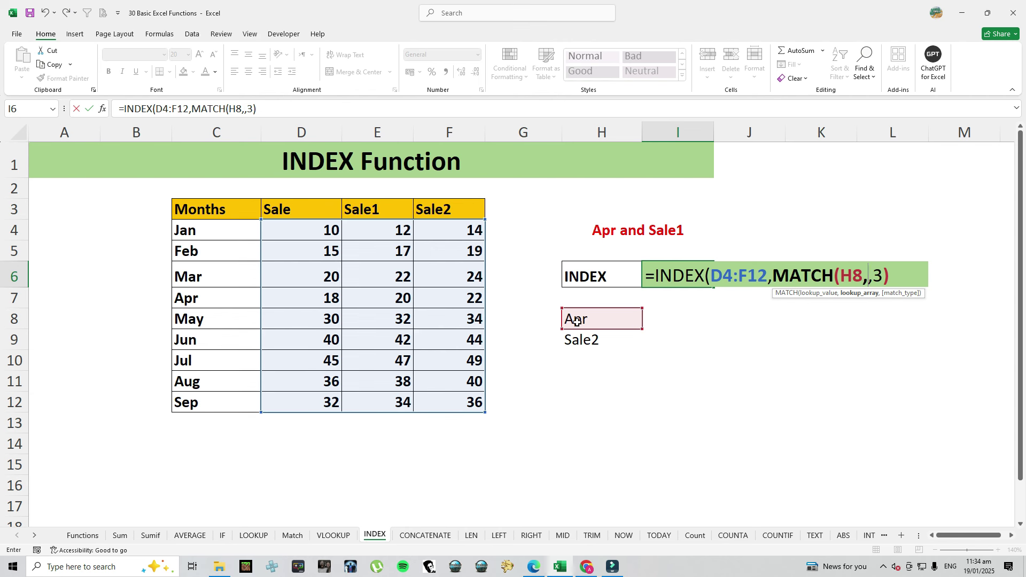
left_click_drag(190, 227, 198, 404)
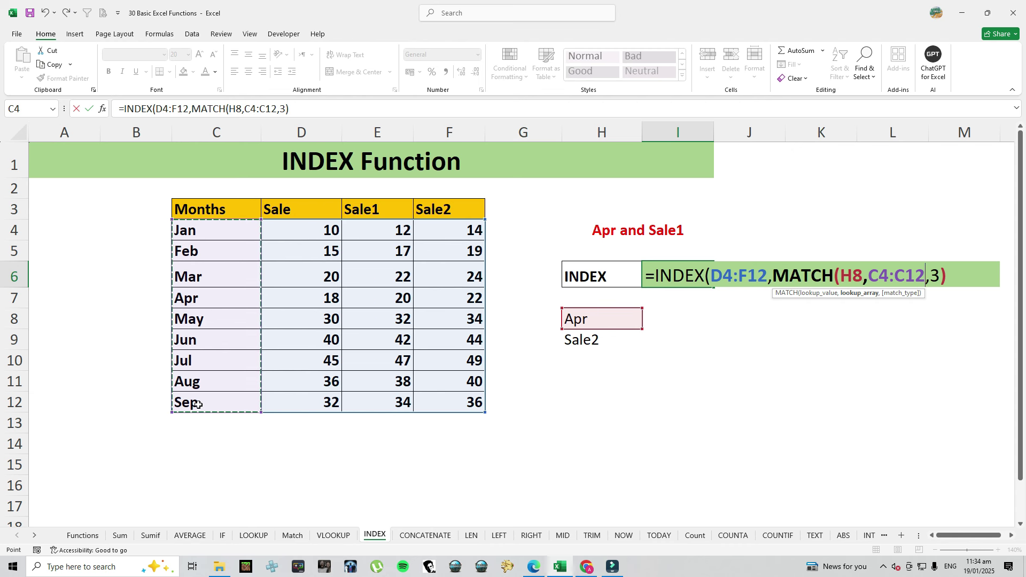
type(",0")
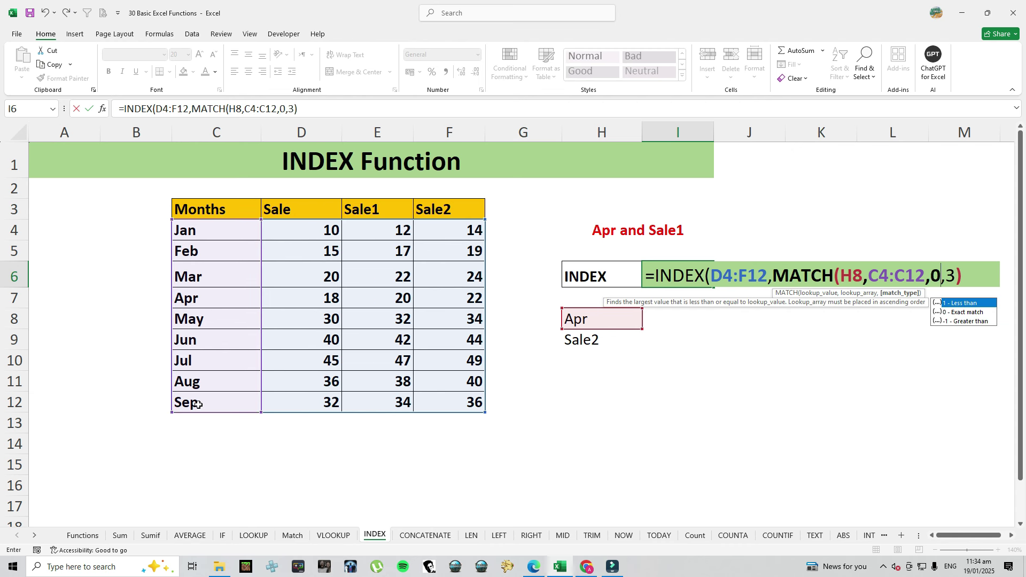
type(")")
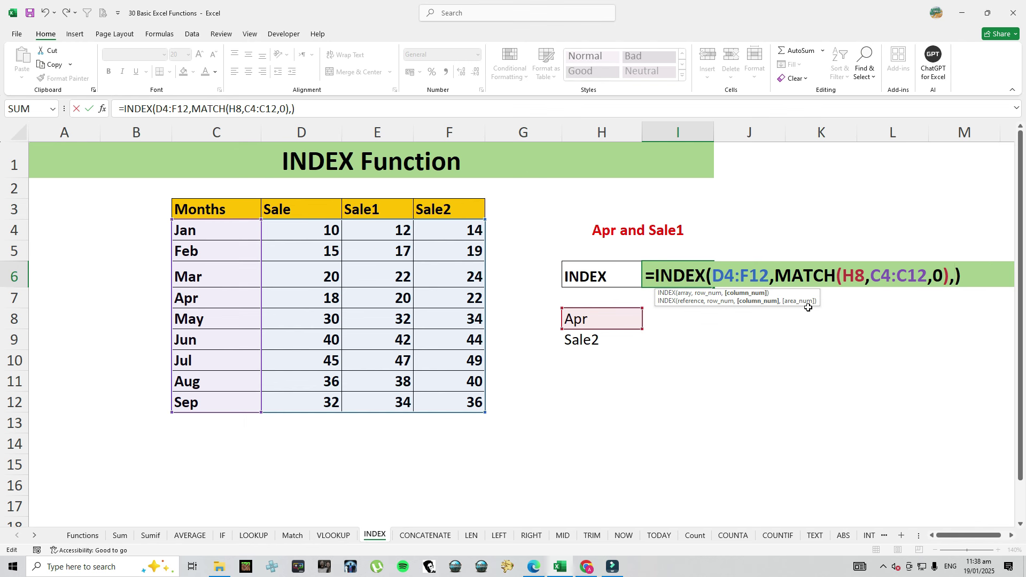
Enter MATCH(H9,D3:F3,0) as the column number of the I6 INDEX formula and complete the formula.
type("match")
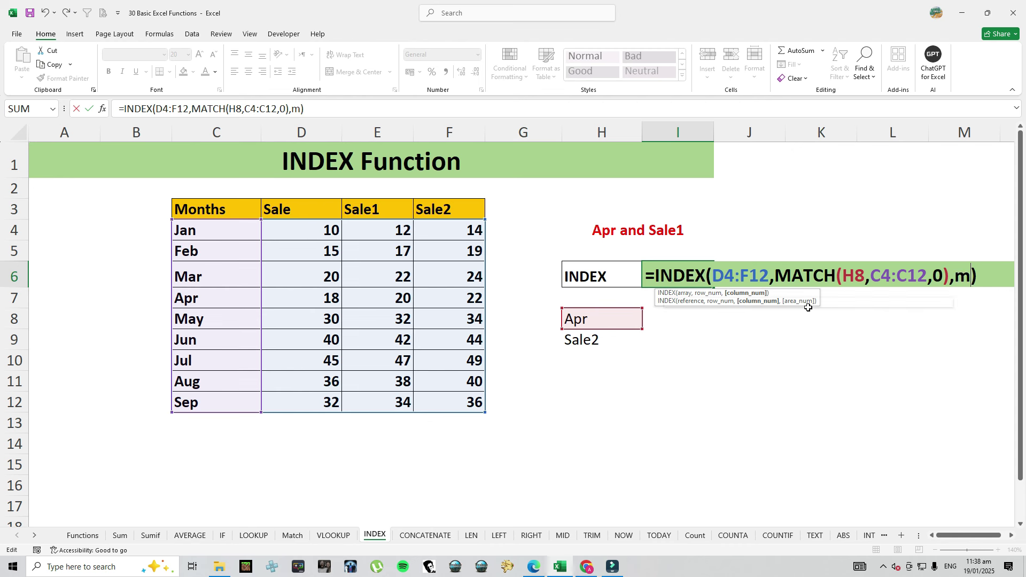
key("Tab")
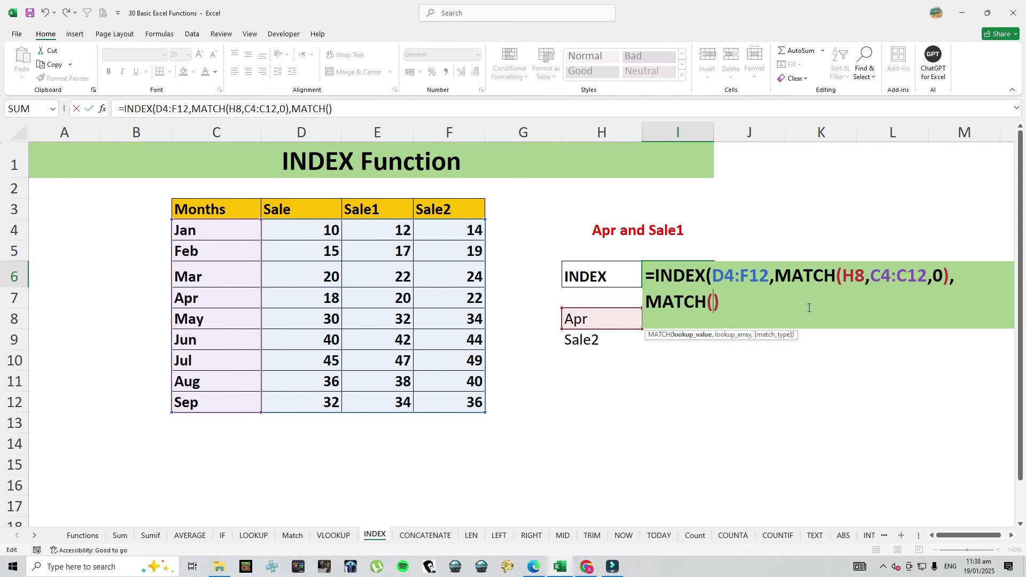
left_click(596, 339)
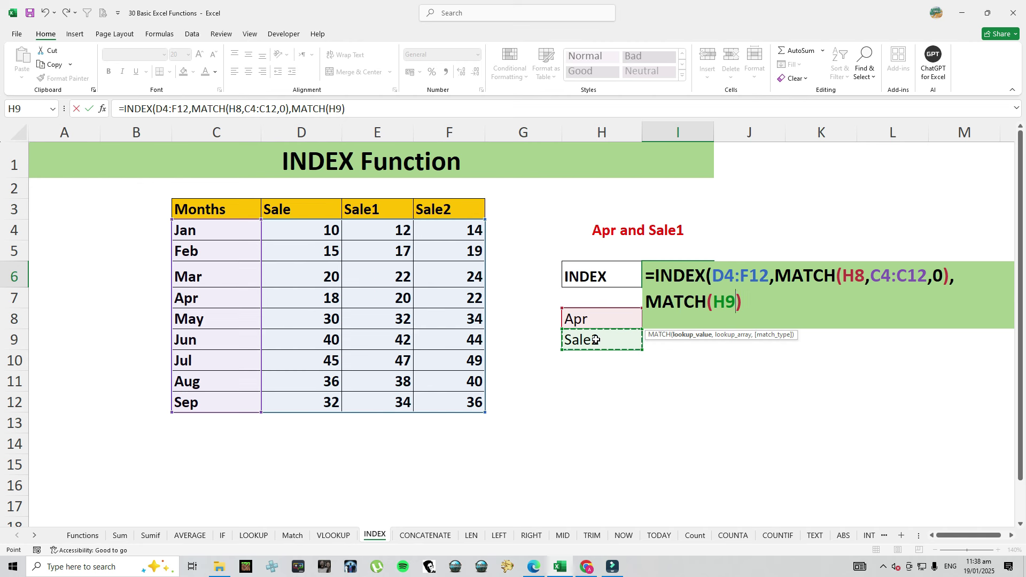
type(",")
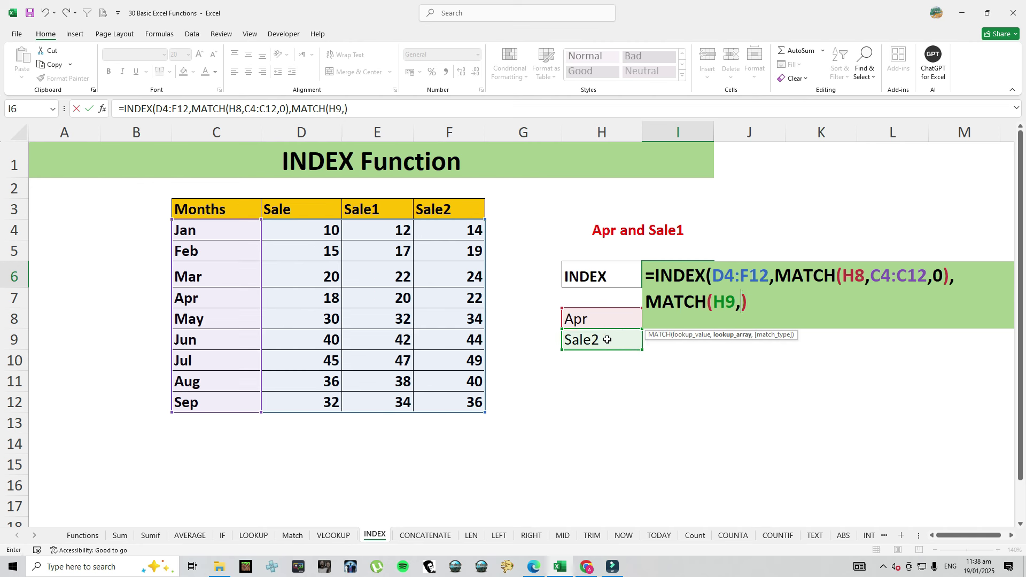
left_click_drag(282, 208, 443, 213)
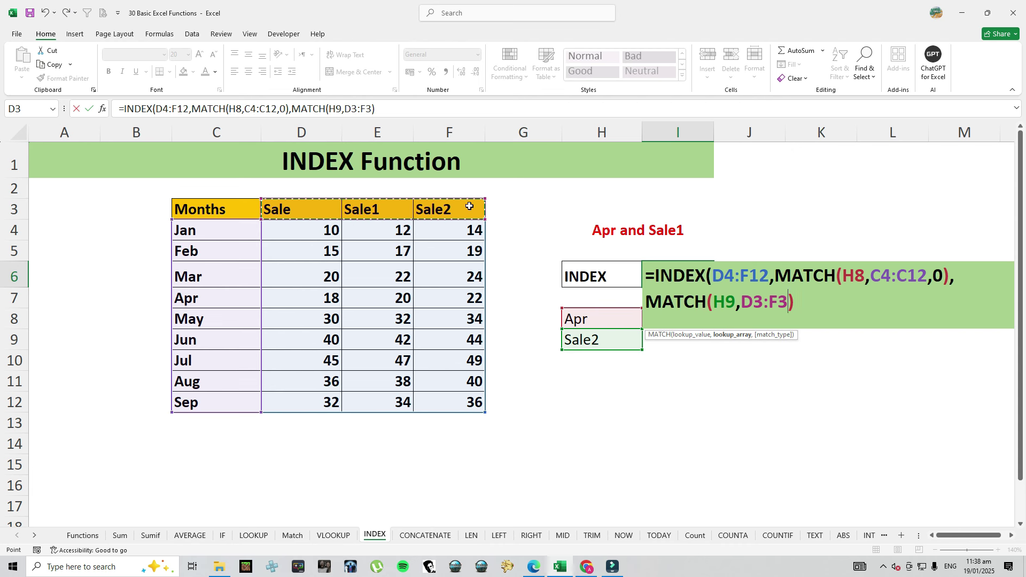
type(",0))")
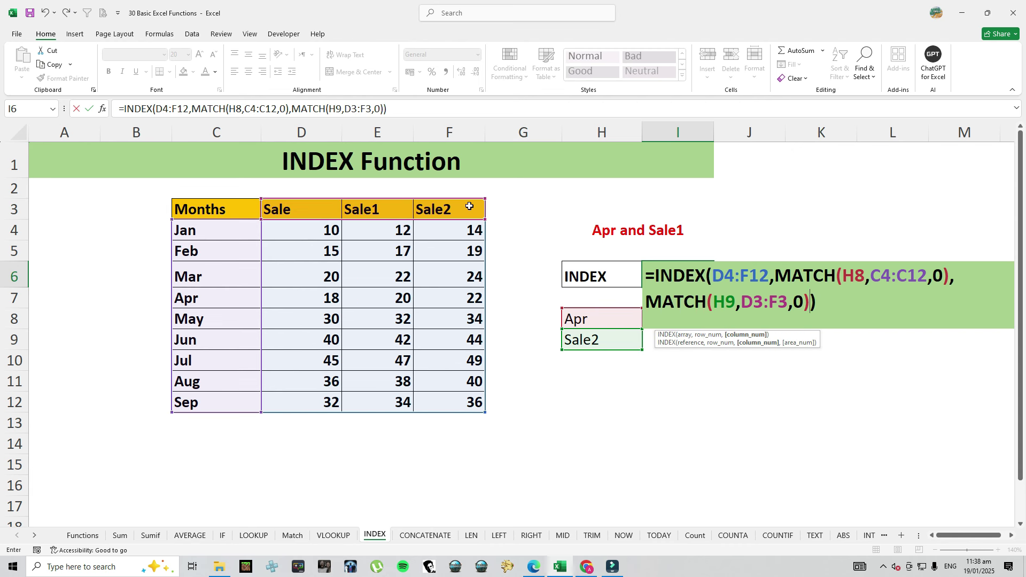
key("Return")
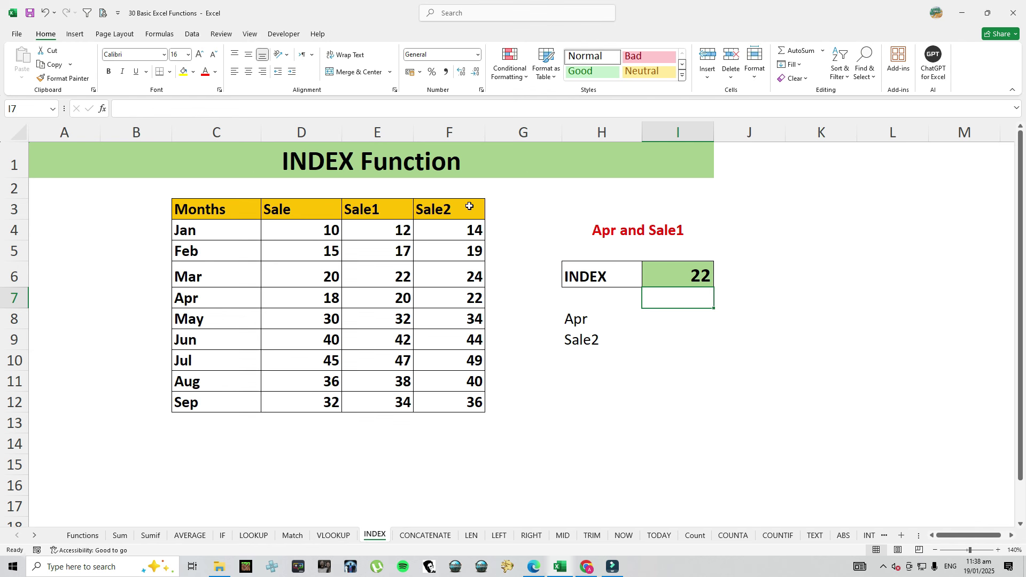
Change the lookup label in H9 to Sale1 and check the I6 result against Apr's Sale1 value in E7.
left_click(692, 279)
double_click(585, 341)
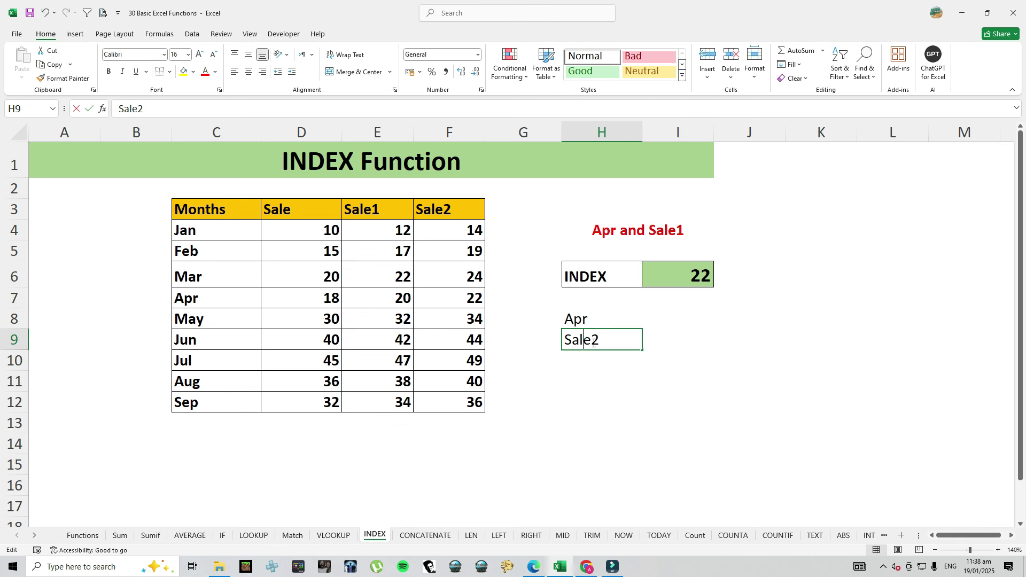
left_click_drag(600, 343, 594, 343)
type("1")
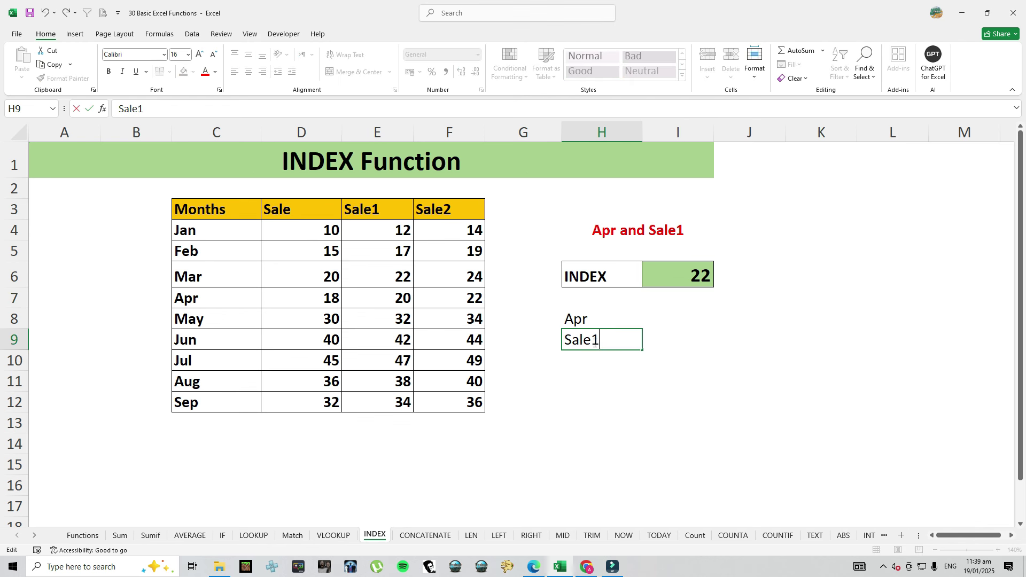
key("Return")
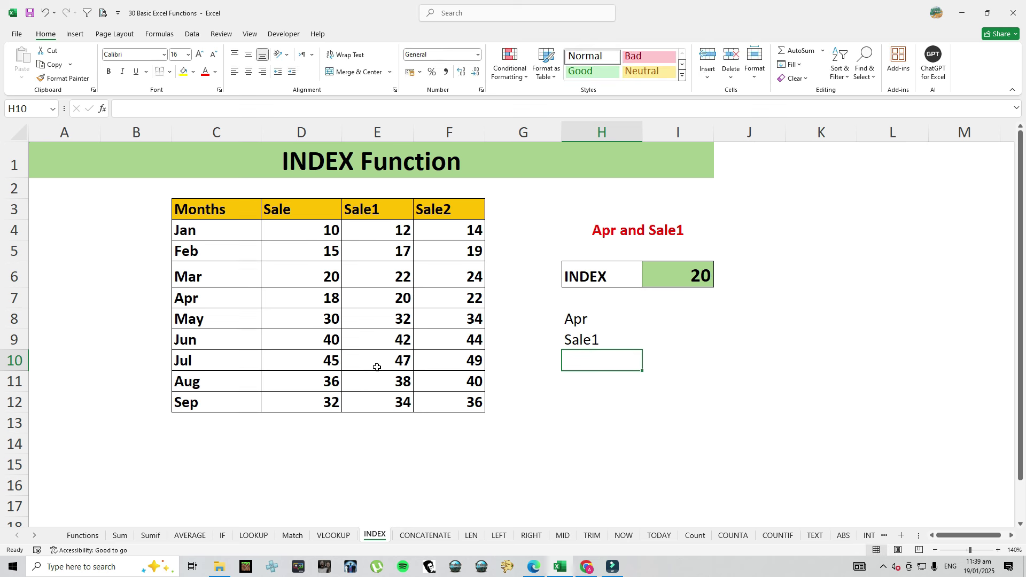
left_click(679, 276)
left_click(383, 301)
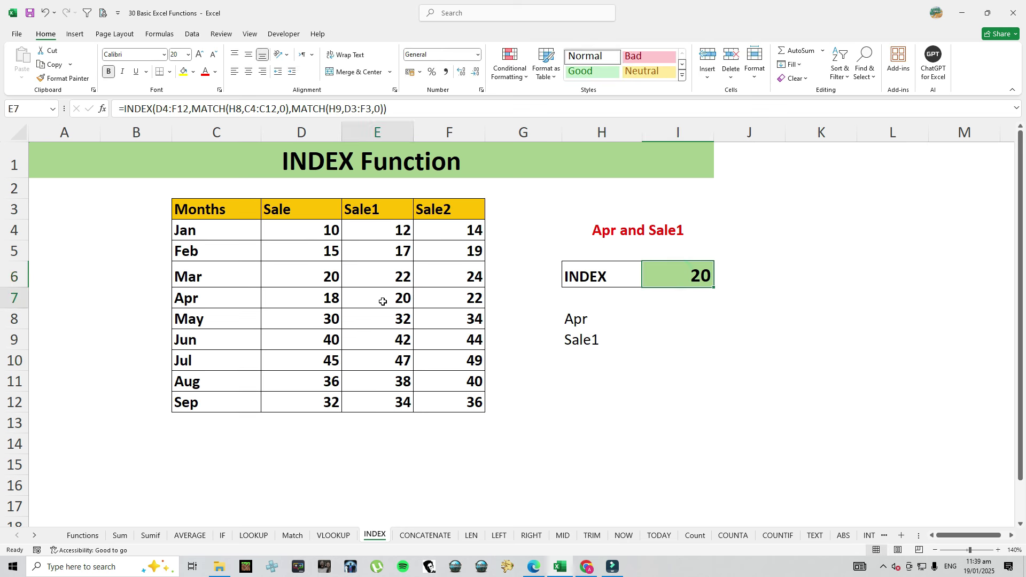
Change the lookup month in H8 to Jul.
left_click(186, 298)
left_click(203, 362)
left_click(565, 324)
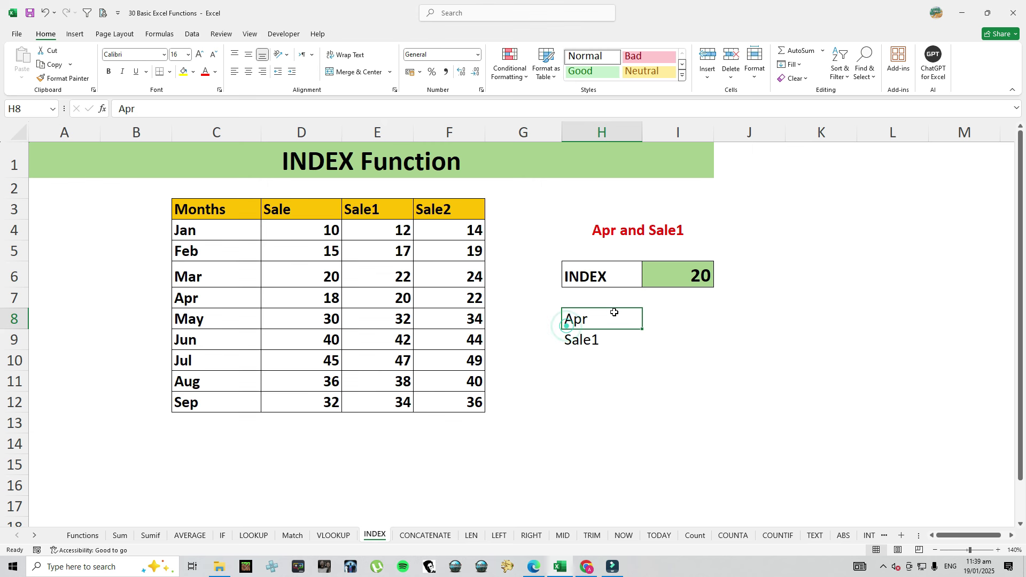
type("Jul")
key("Return")
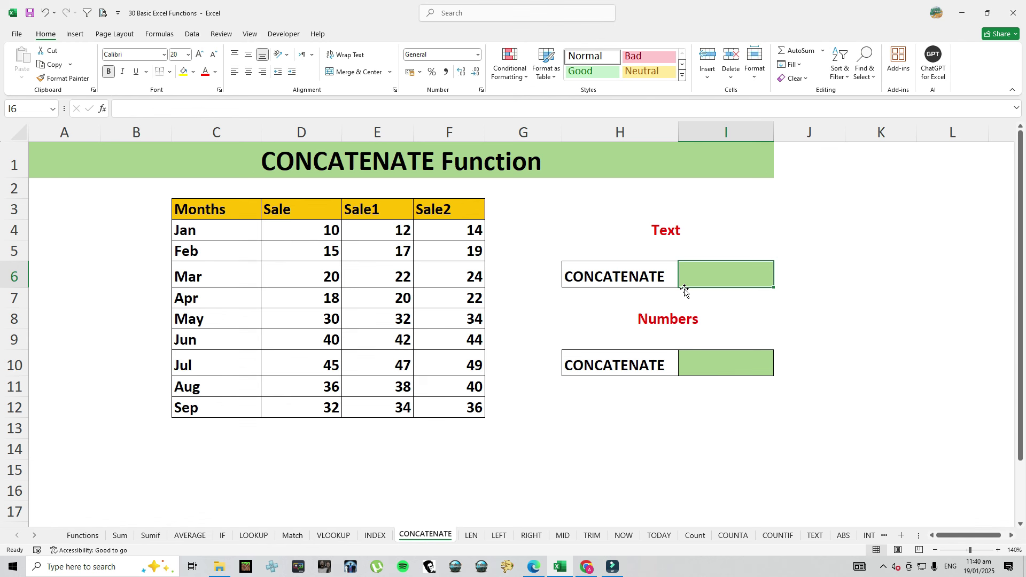
On the CONCATENATE sheet, start a CONCATENATE formula in I6 joining C3, a space (" ") and D3.
type("=co")
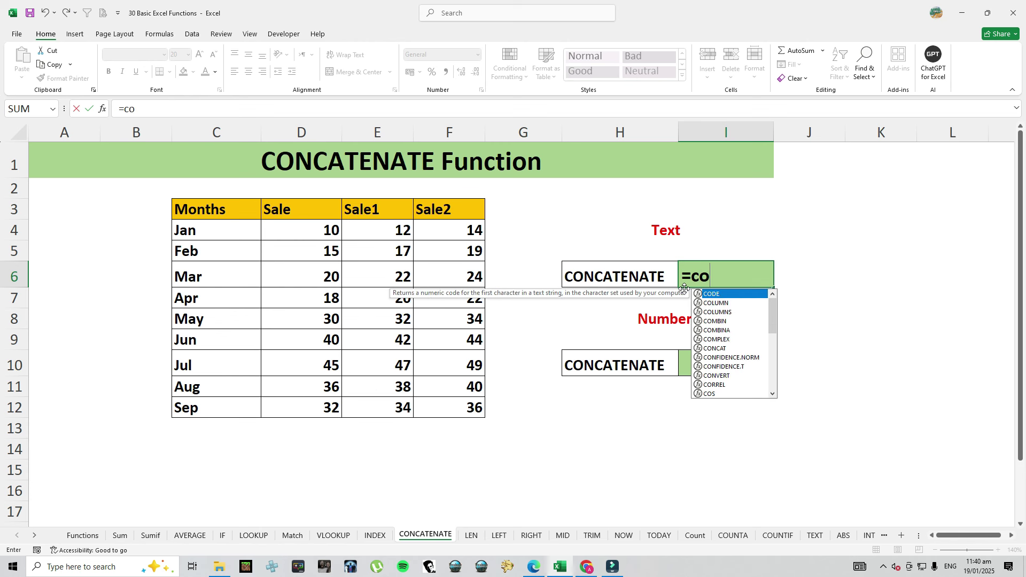
type("nc")
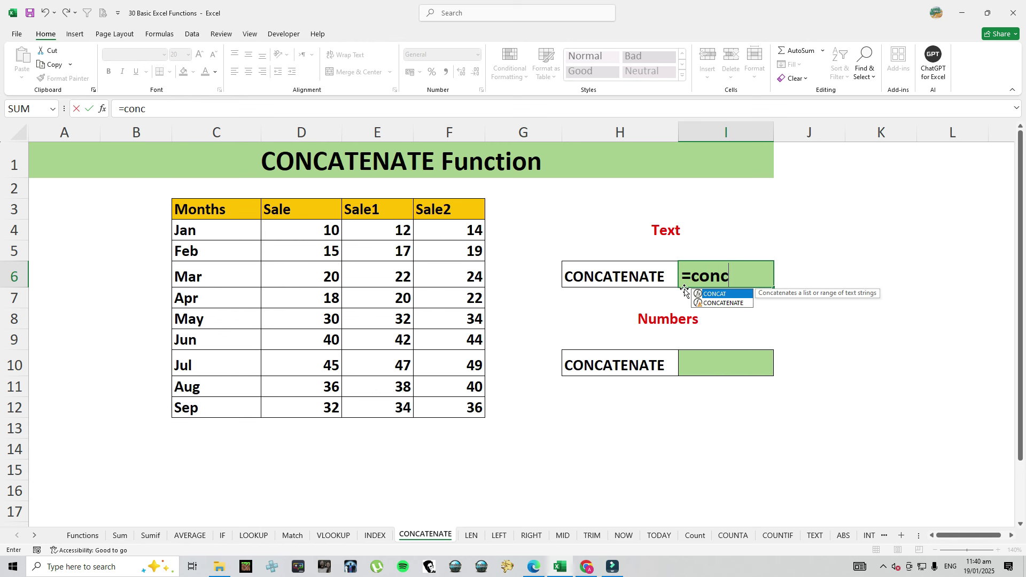
key("Down")
key("Tab")
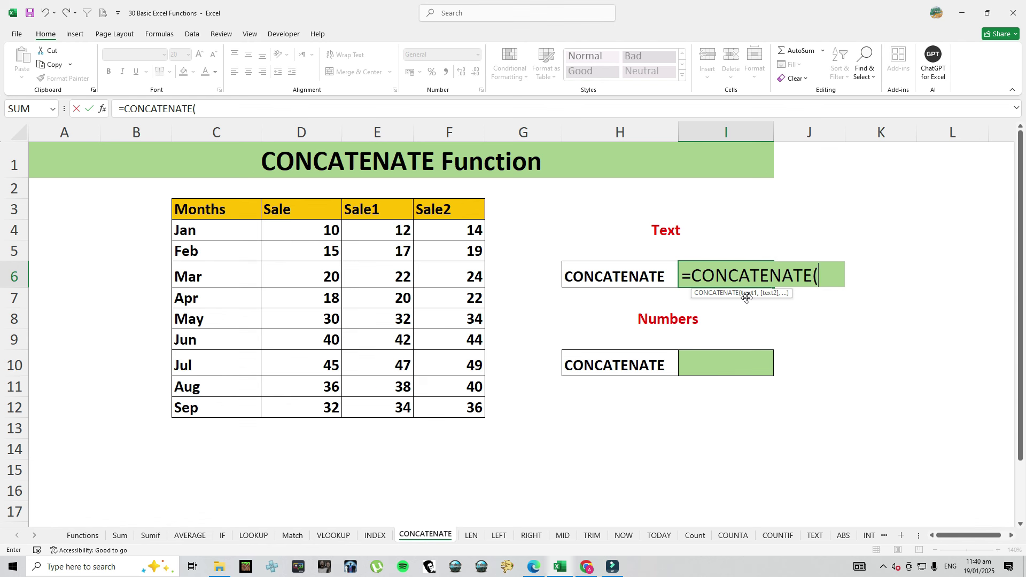
left_click(211, 210)
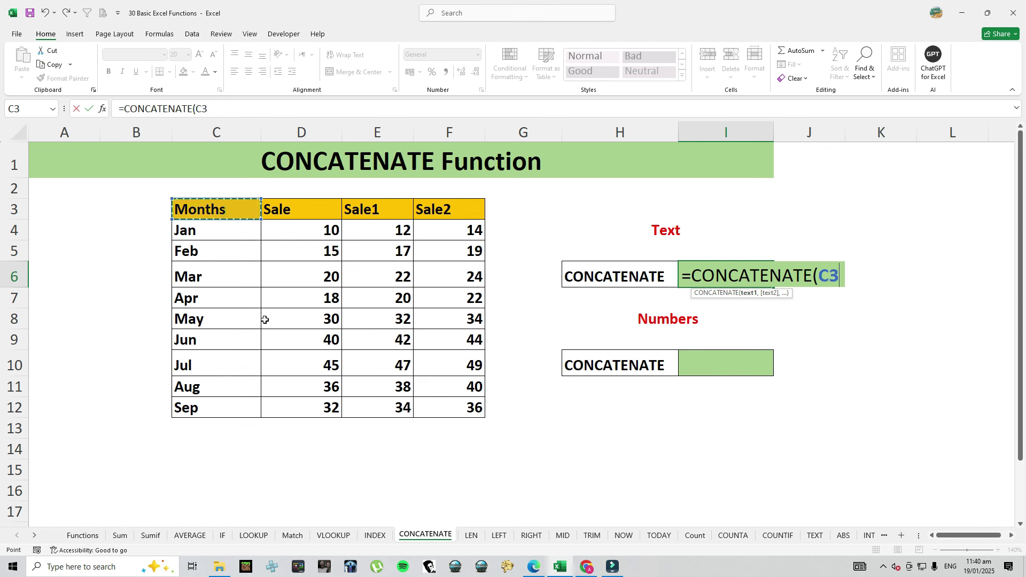
type(",")
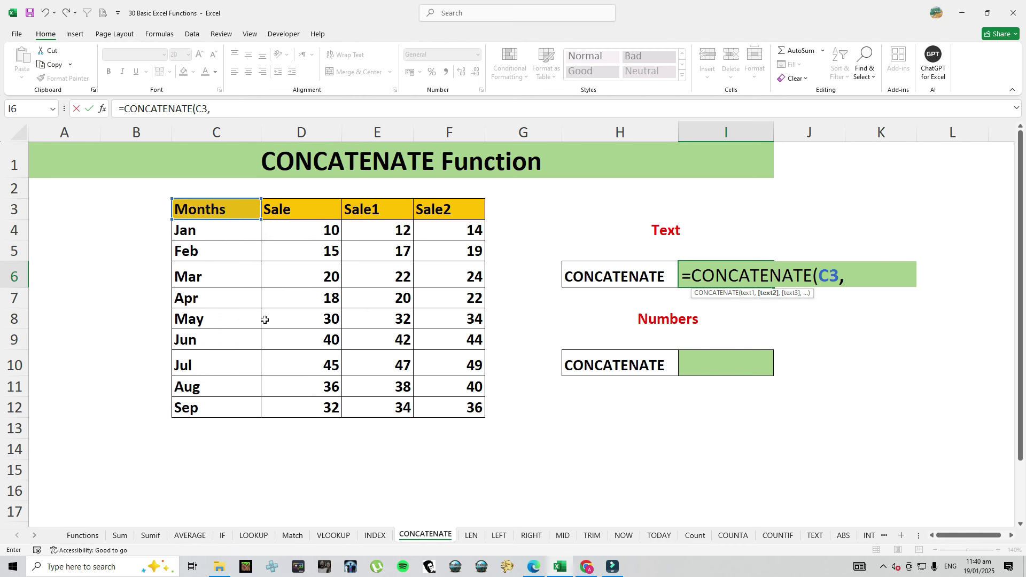
type("\" \",")
left_click(276, 210)
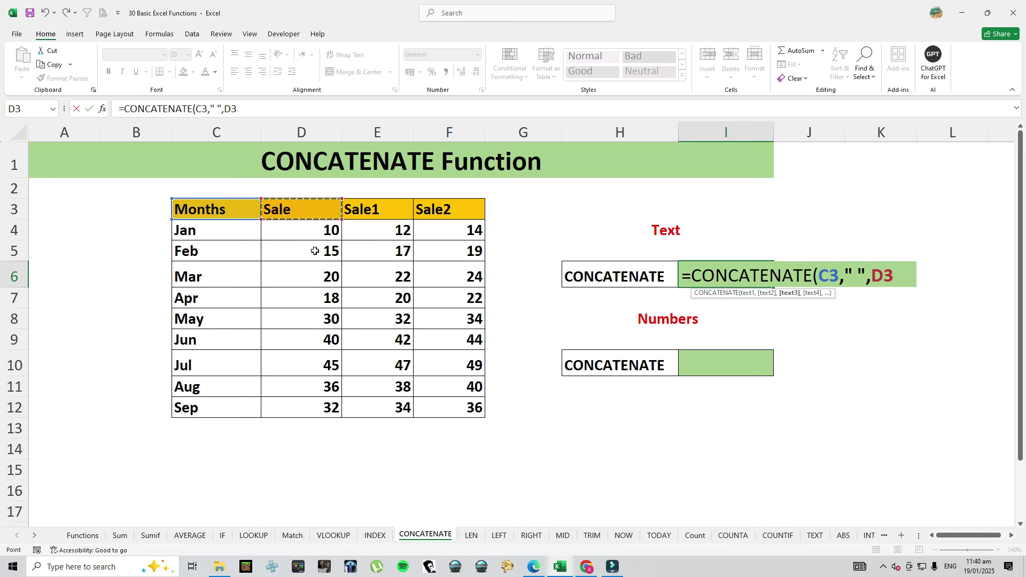
Complete the I6 formula as =CONCATENATE(C3," ",D3) and widen column I to fit its contents.
key("ctrl+Return")
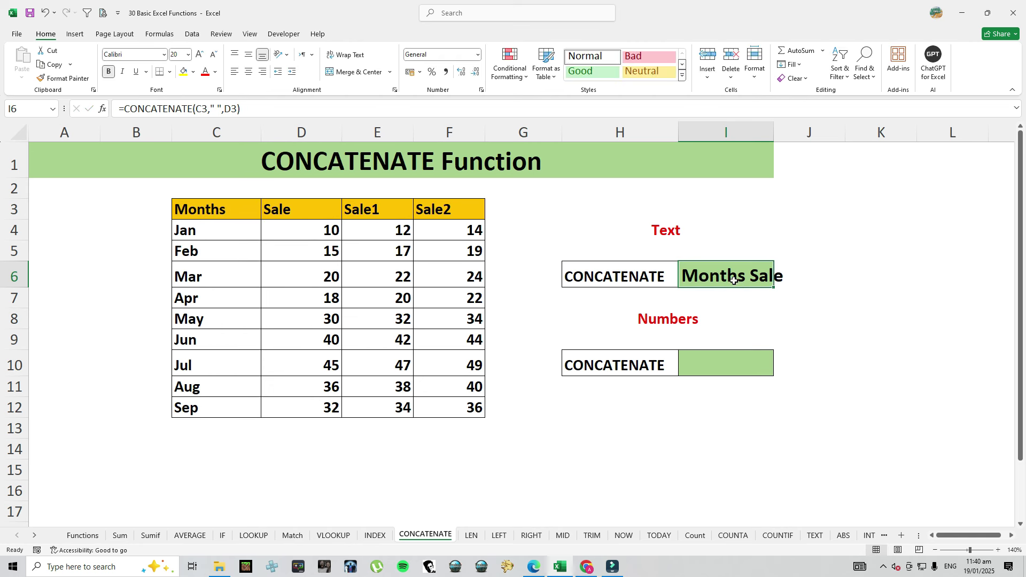
double_click(773, 132)
Enter =CONCATENATE(D4," ",D7) in I10 to join two Sale numbers with a space between them.
left_click(740, 367)
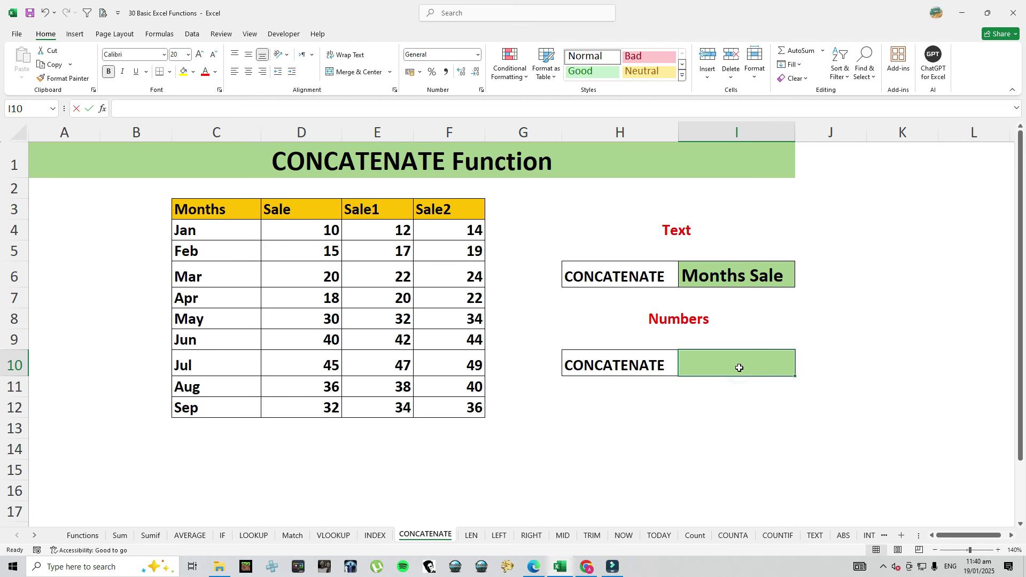
type("=com")
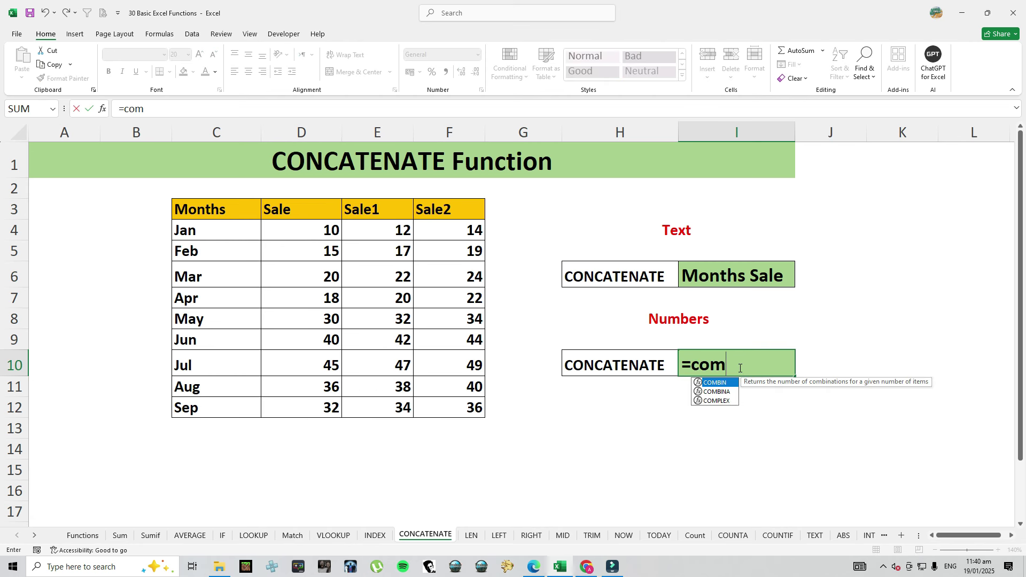
key("BackSpace")
type("n")
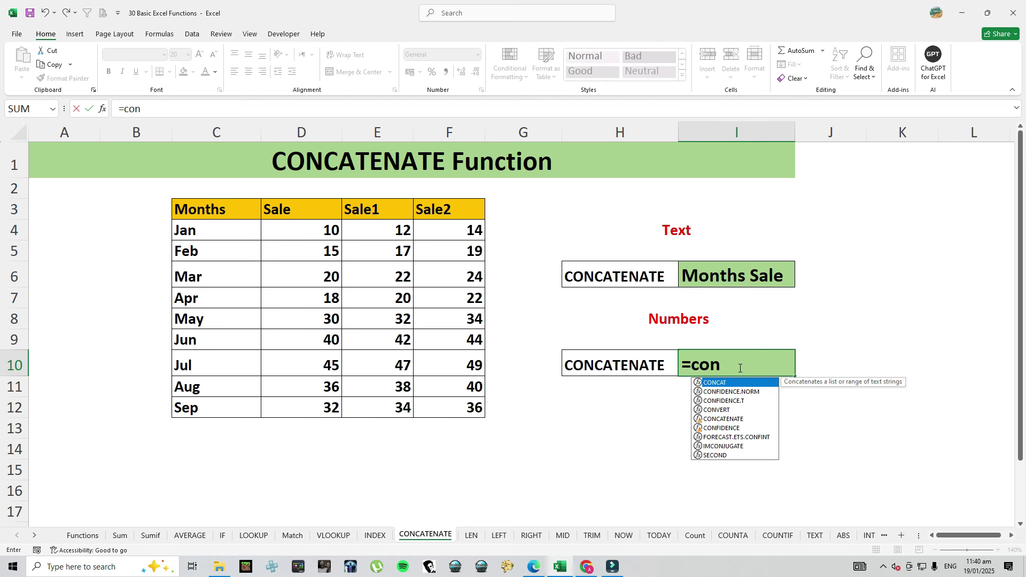
double_click(723, 419)
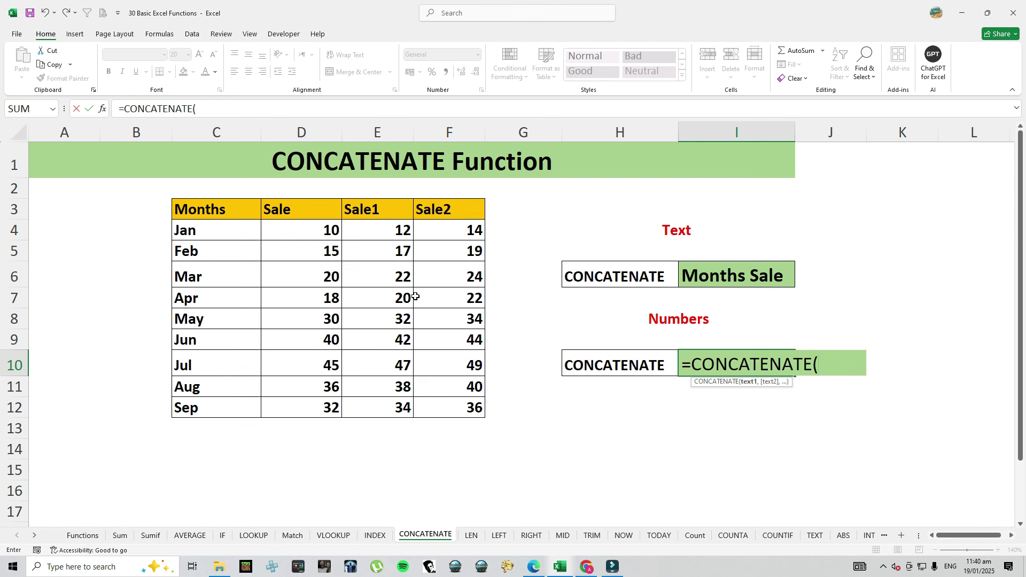
left_click(289, 228)
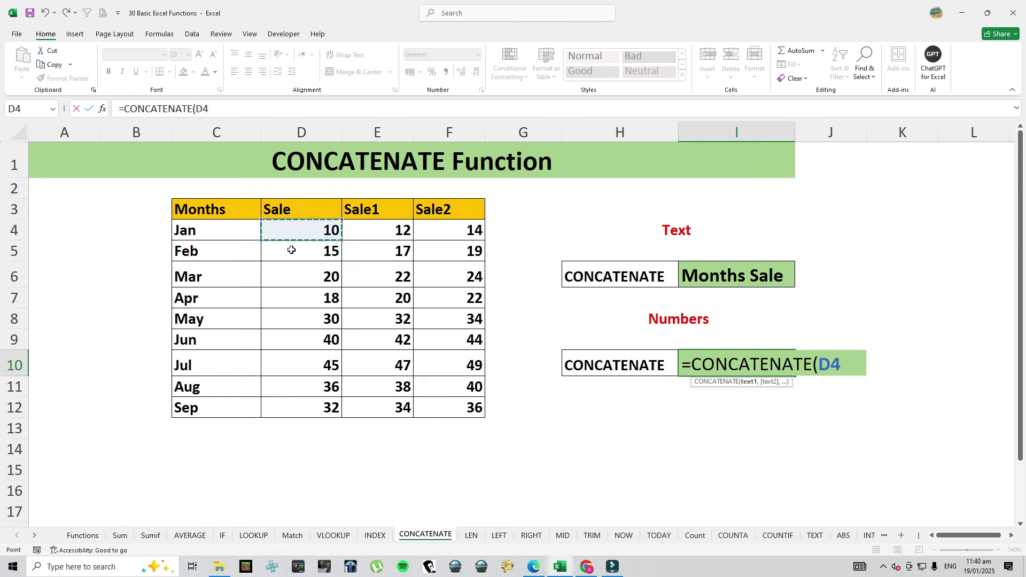
type(",")
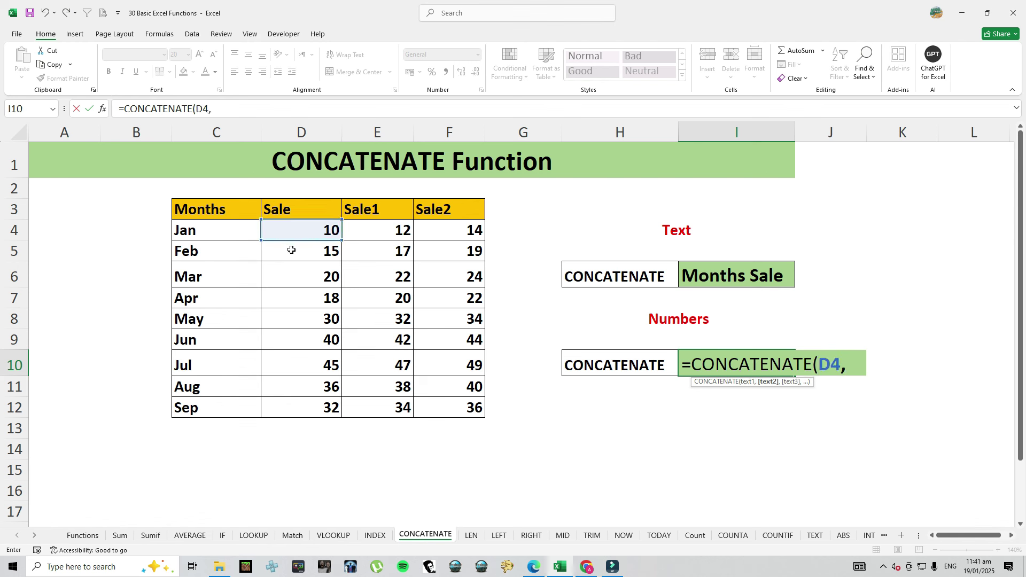
type("\" \"")
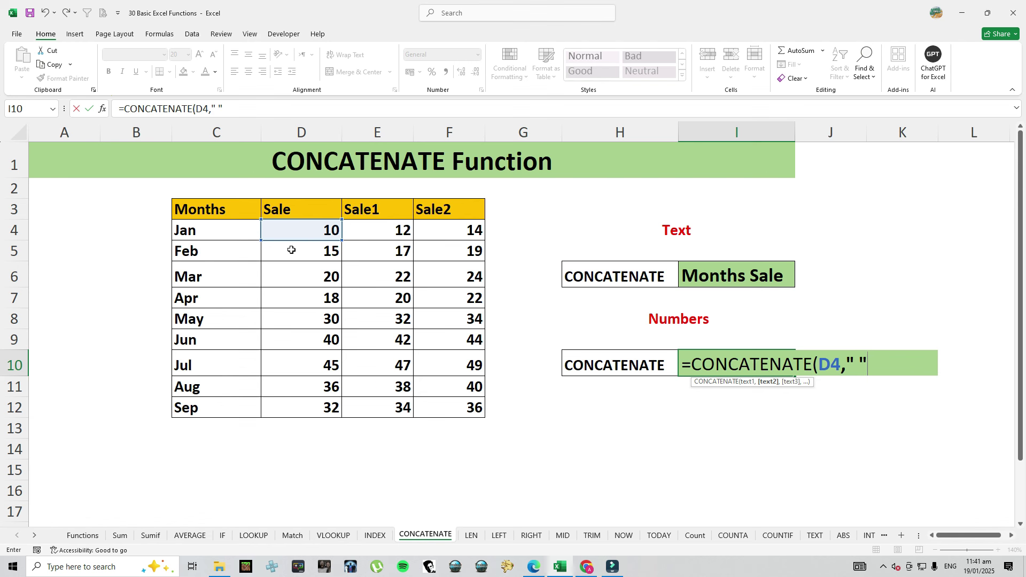
type(",")
left_click(328, 299)
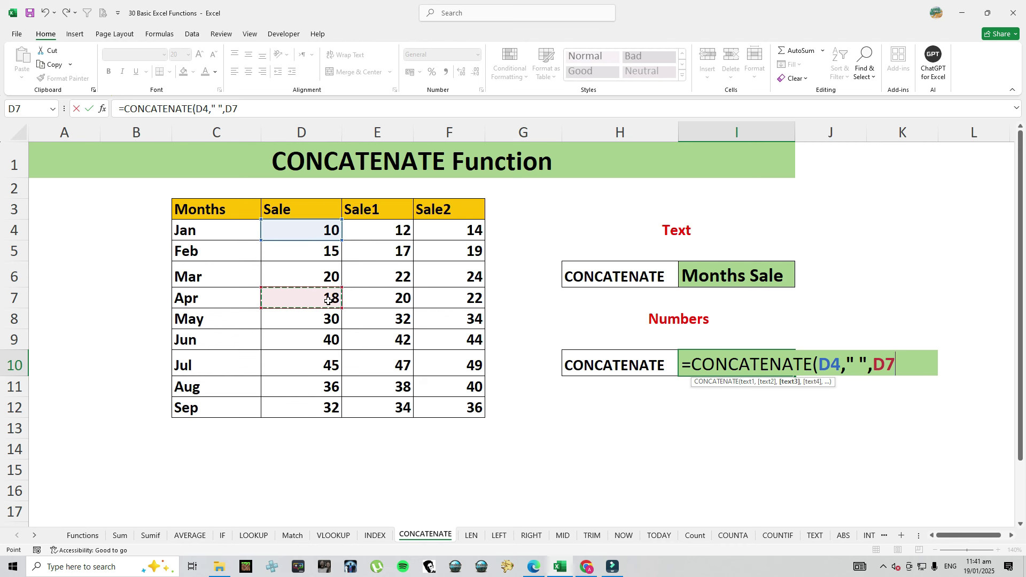
key("Return")
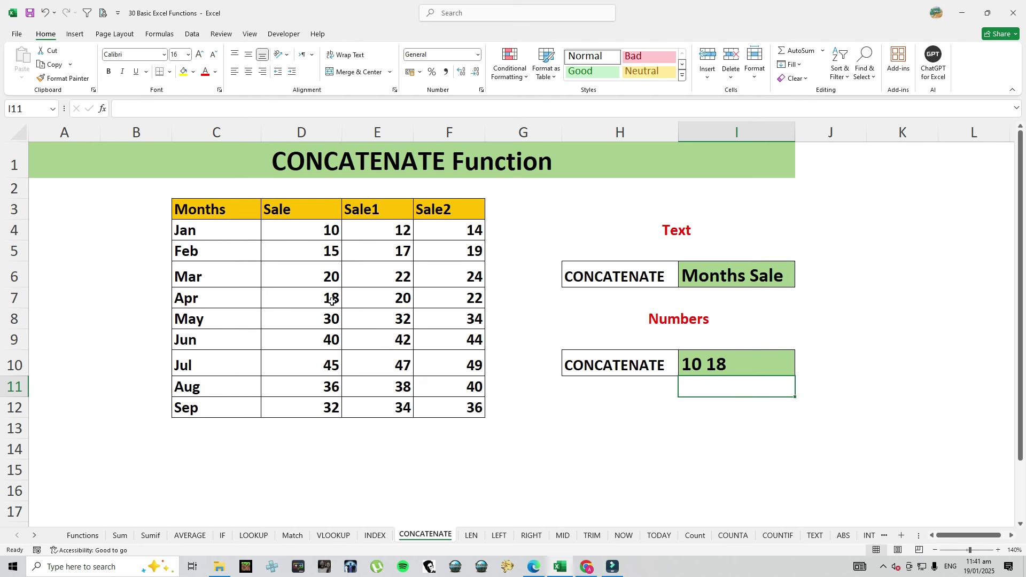
Replace the space separator in the I10 CONCATENATE formula with a comma.
left_click(729, 368)
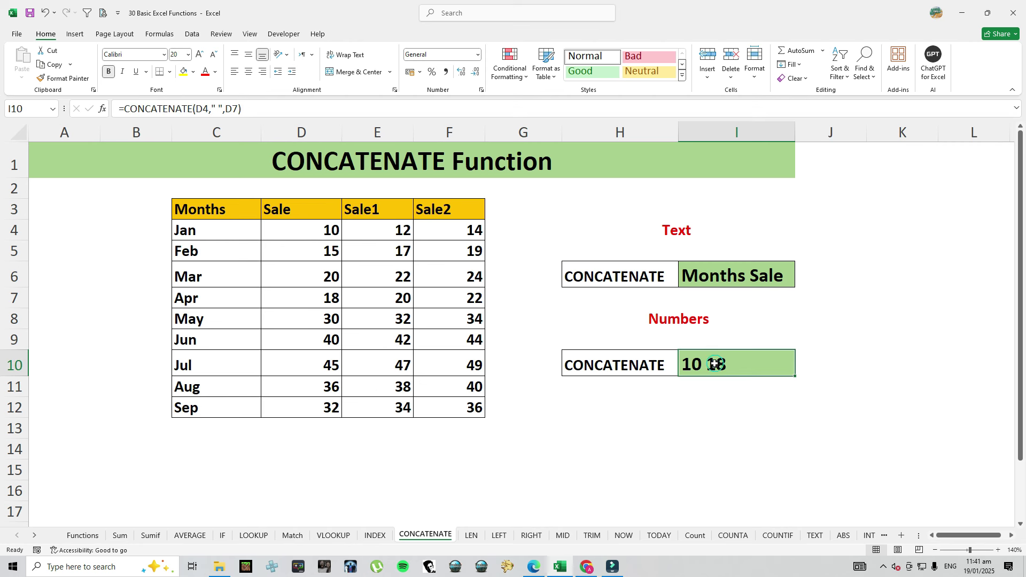
double_click(705, 365)
left_click(860, 363)
key("BackSpace")
type(",")
key("Return")
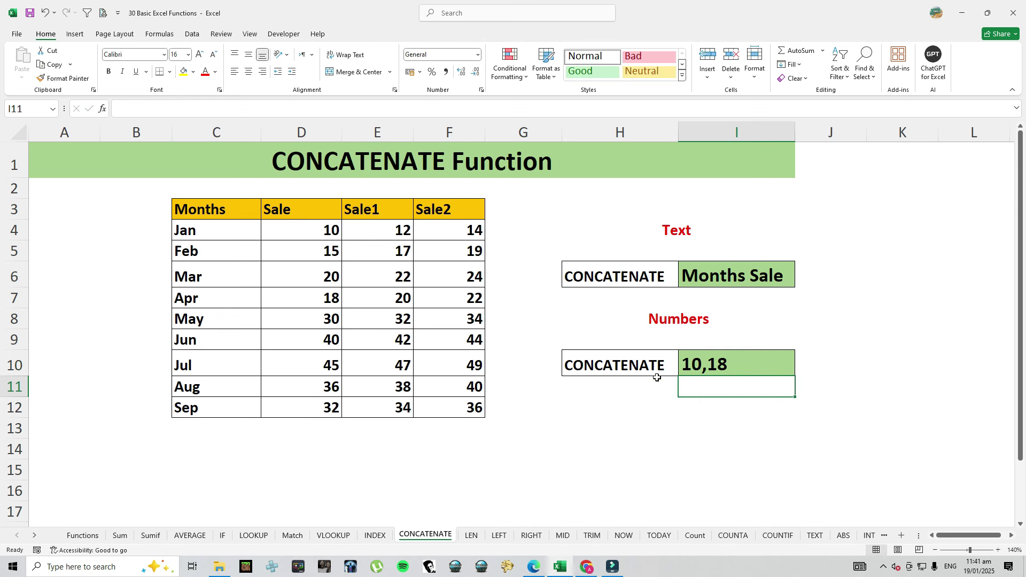
On the LEN sheet, enter =LEN(A1) in I6 to count the characters of the title.
key("ctrl+Page_Down")
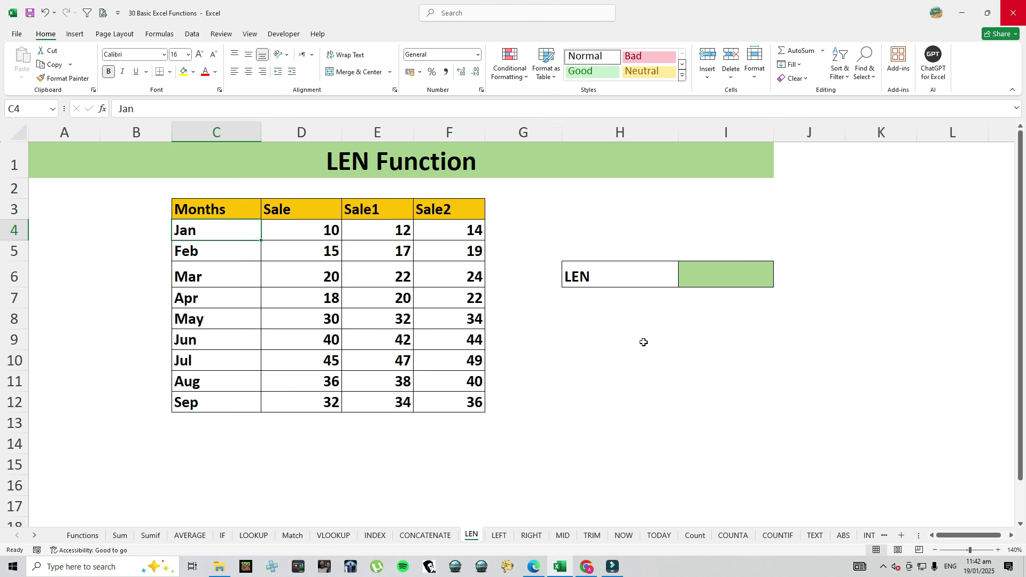
left_click(745, 275)
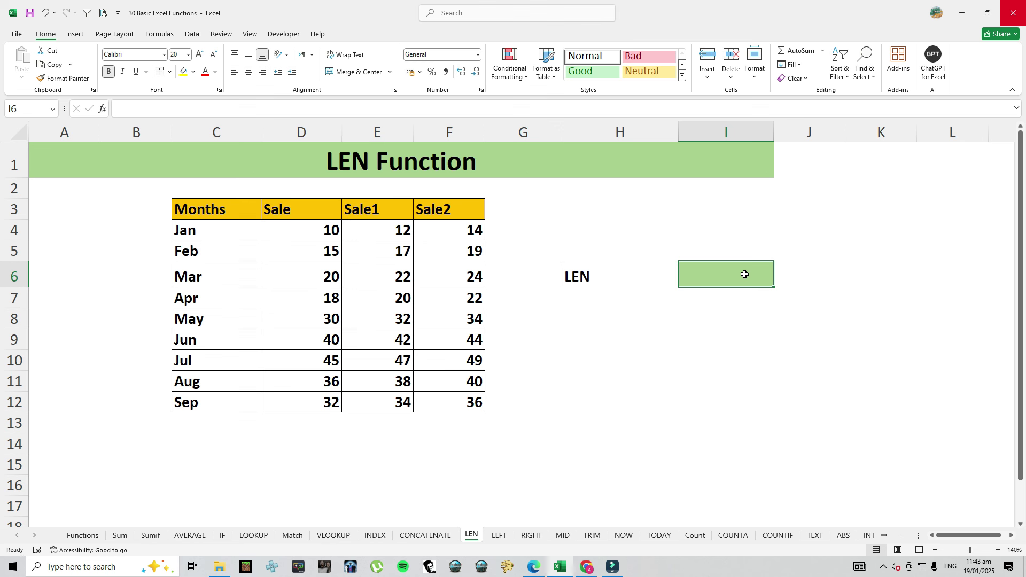
type("=")
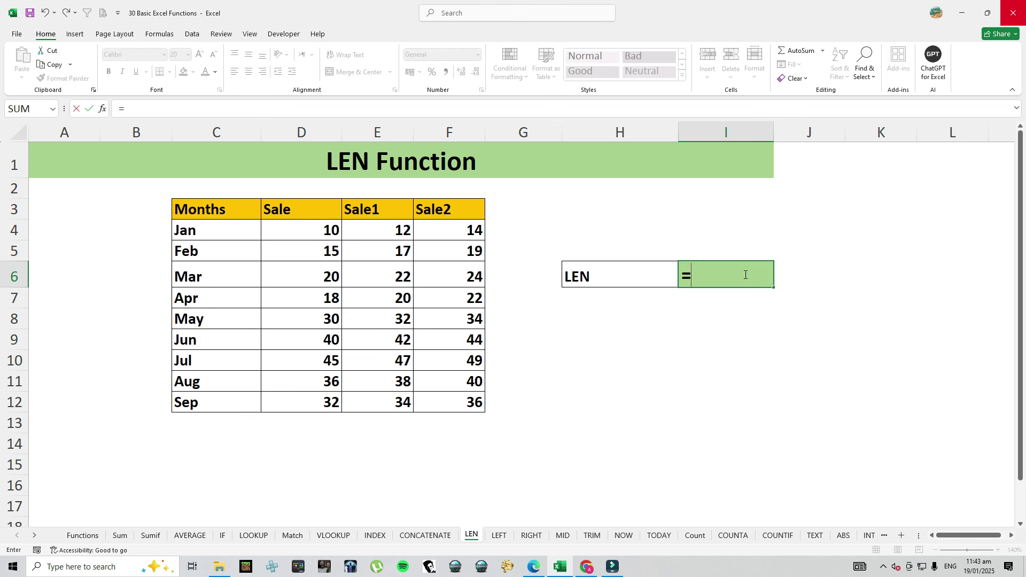
type("LEN(")
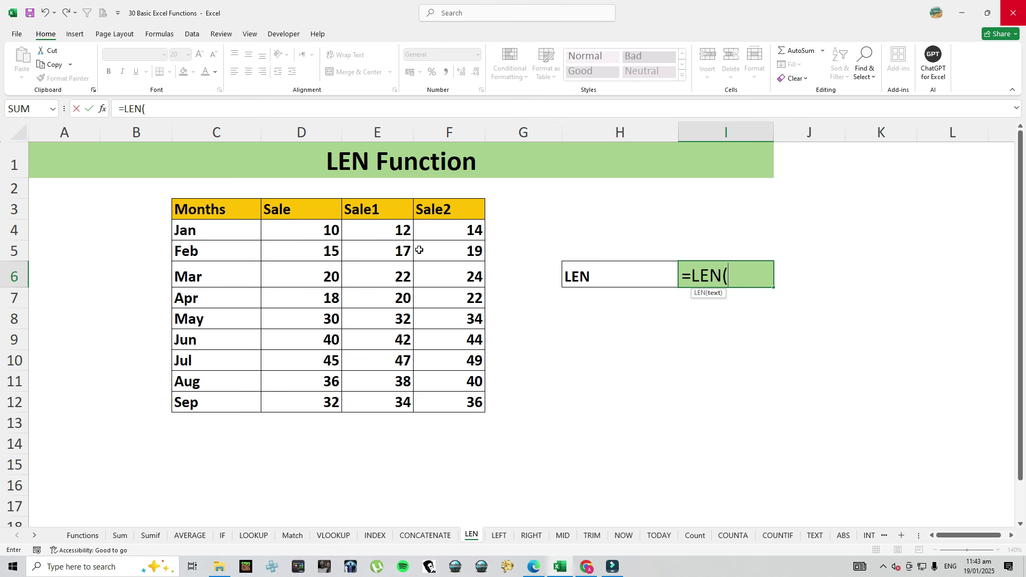
left_click(362, 165)
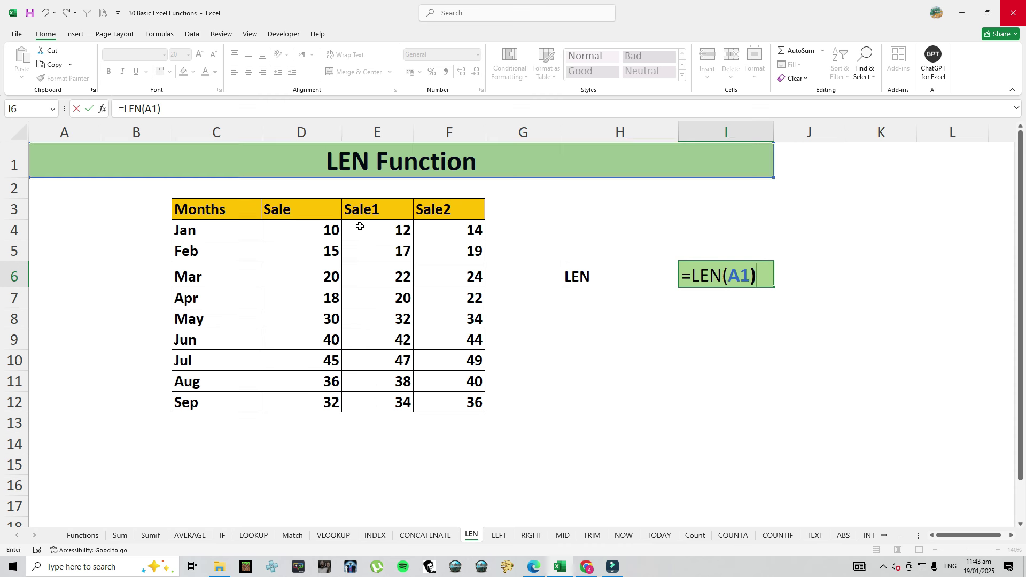
key("Return")
key("Up")
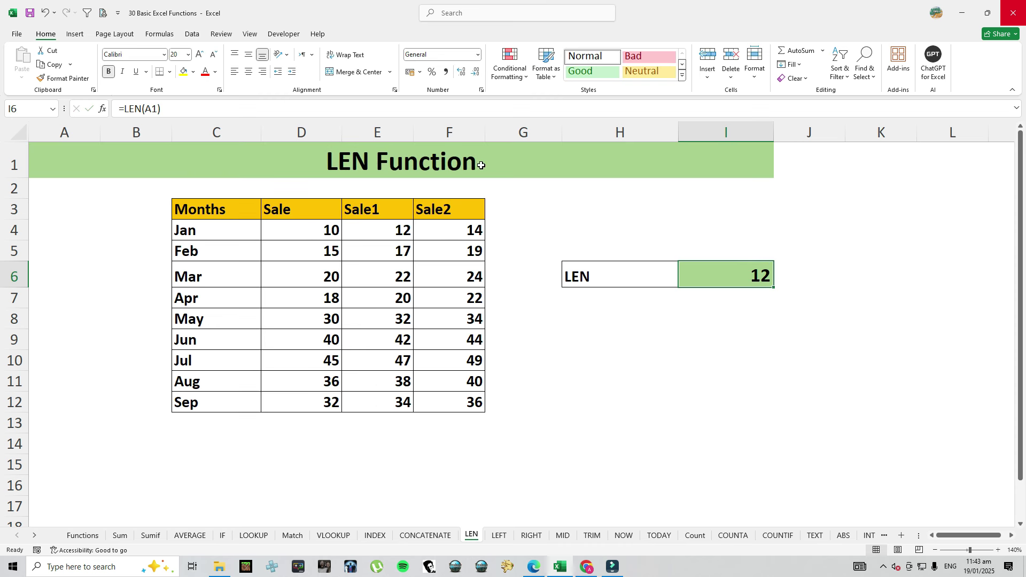
Append a trailing space and the text "jjj" to the title in A1.
double_click(481, 165)
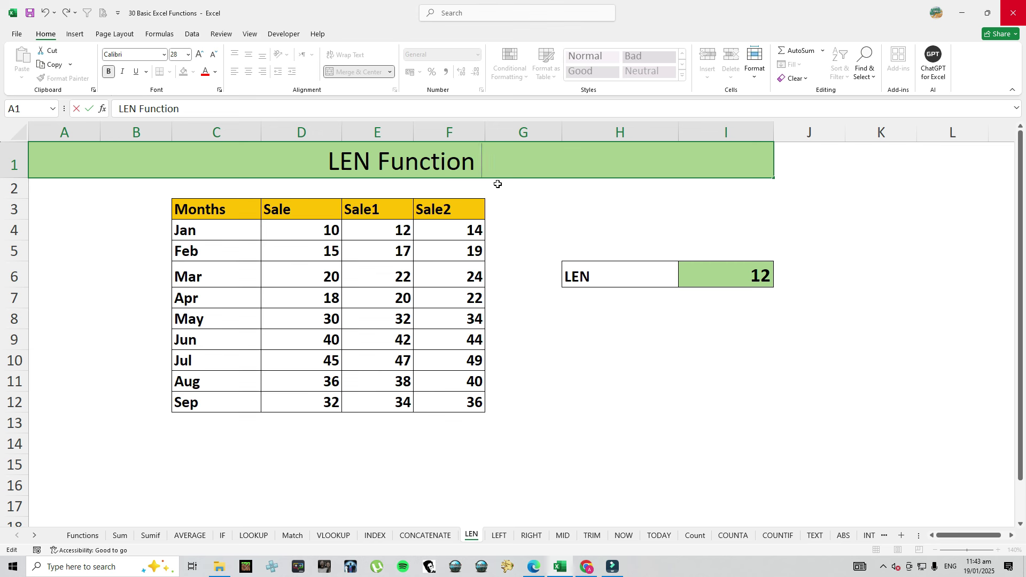
key("Return")
key("Up")
key("F2")
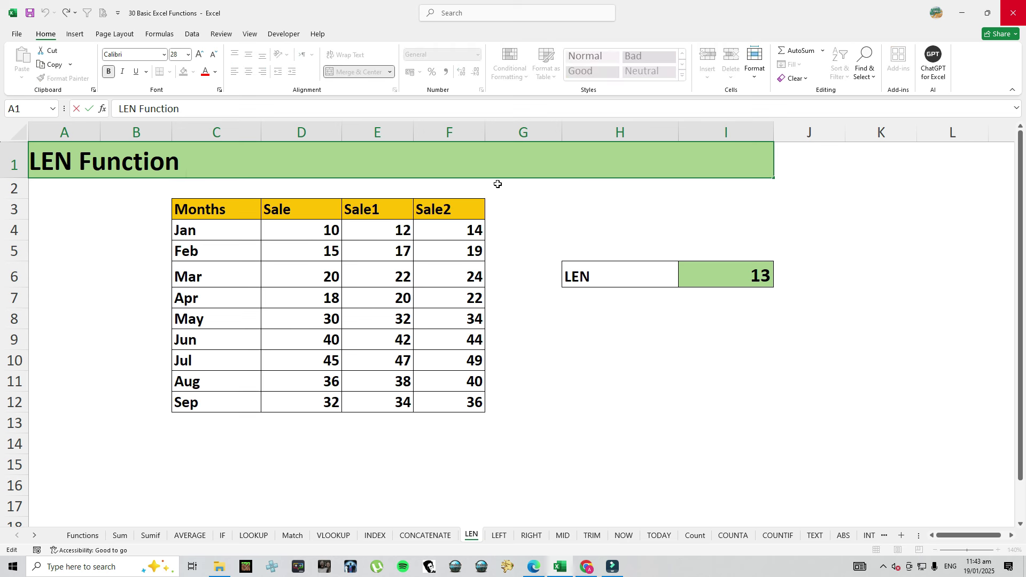
type("jjj")
key("Return")
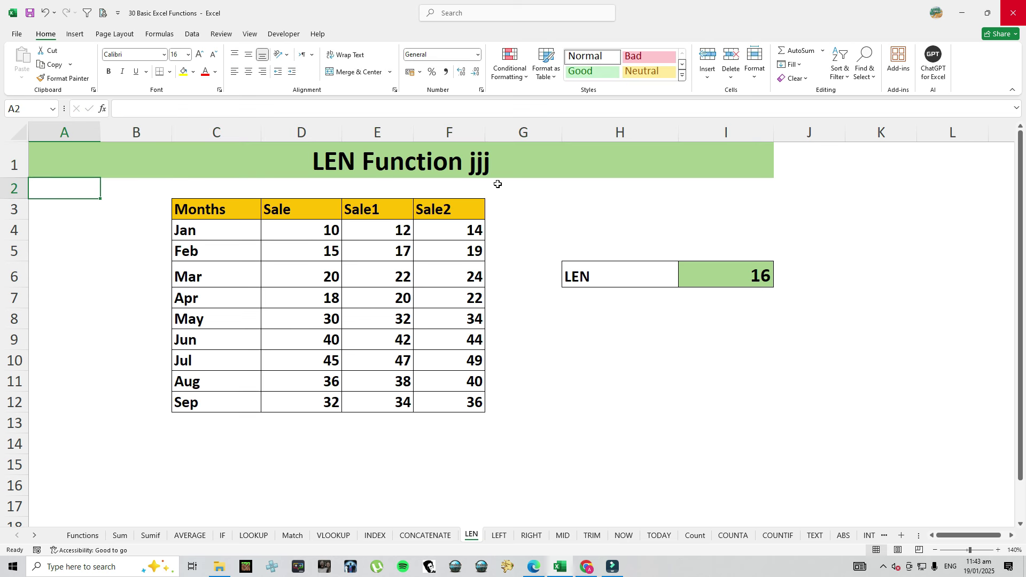
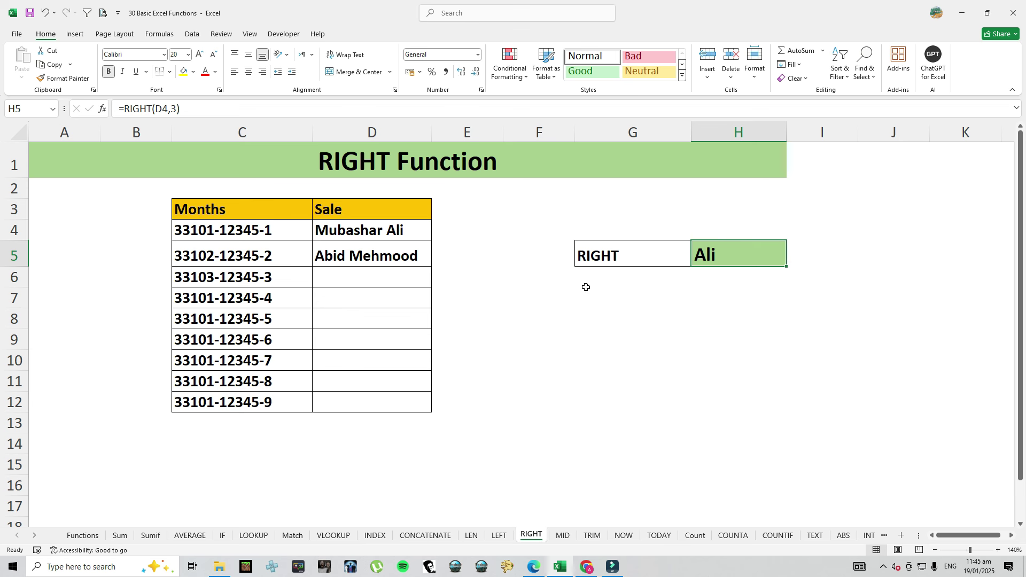
Edit the RIGHT formula in H5 to reference C4 and return 1 character.
double_click(769, 252)
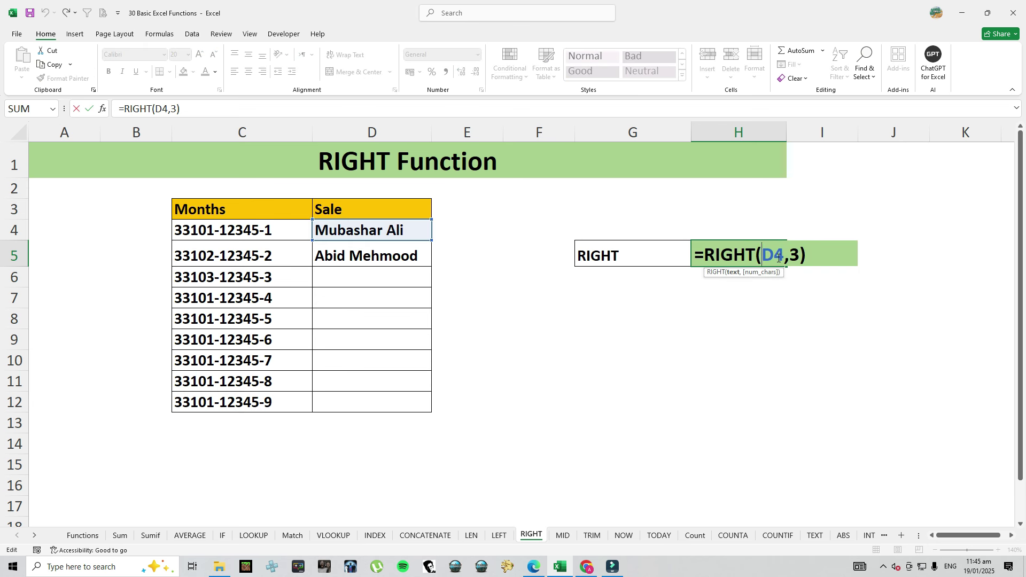
left_click_drag(373, 244, 299, 247)
double_click(792, 254)
type("1")
key("Return")
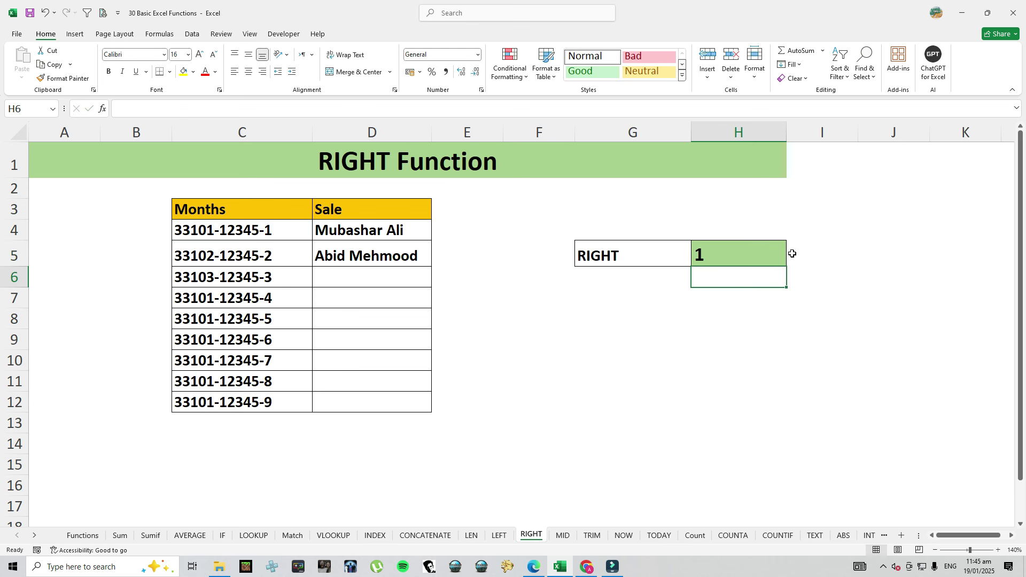
Change the text reference of the RIGHT formula in H5 to C5.
left_click(717, 257)
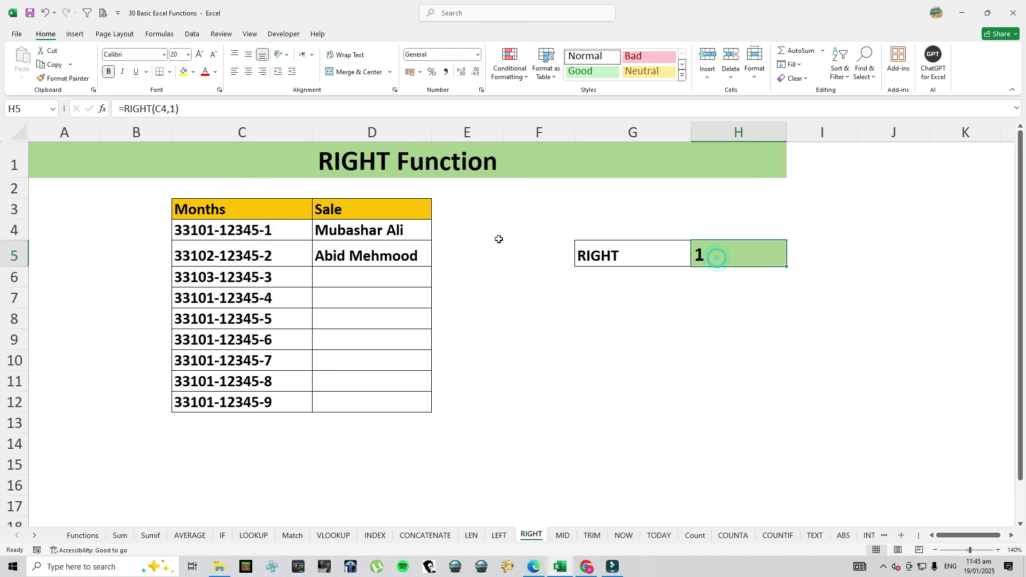
double_click(744, 259)
left_click_drag(289, 239, 290, 250)
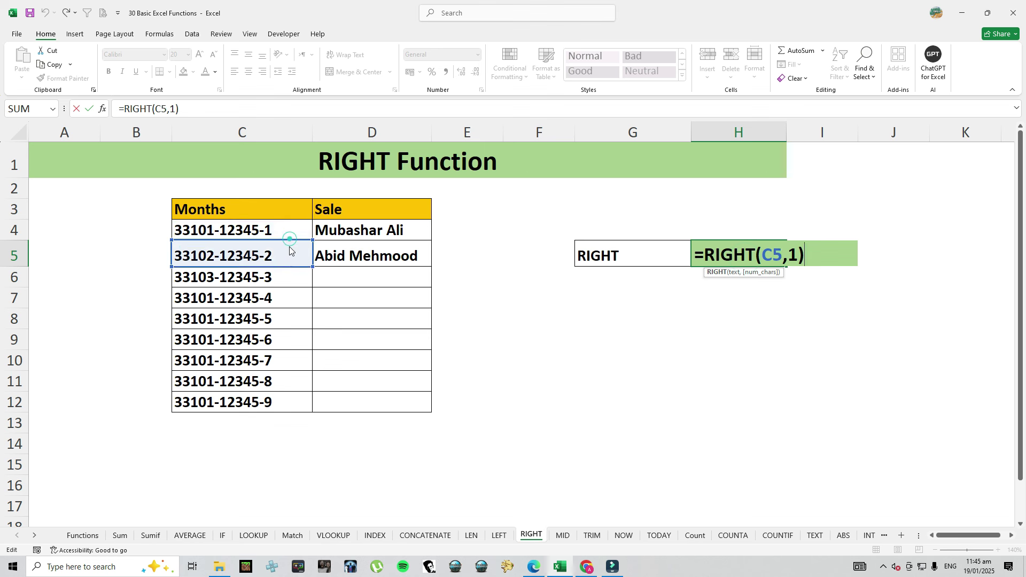
key("Return")
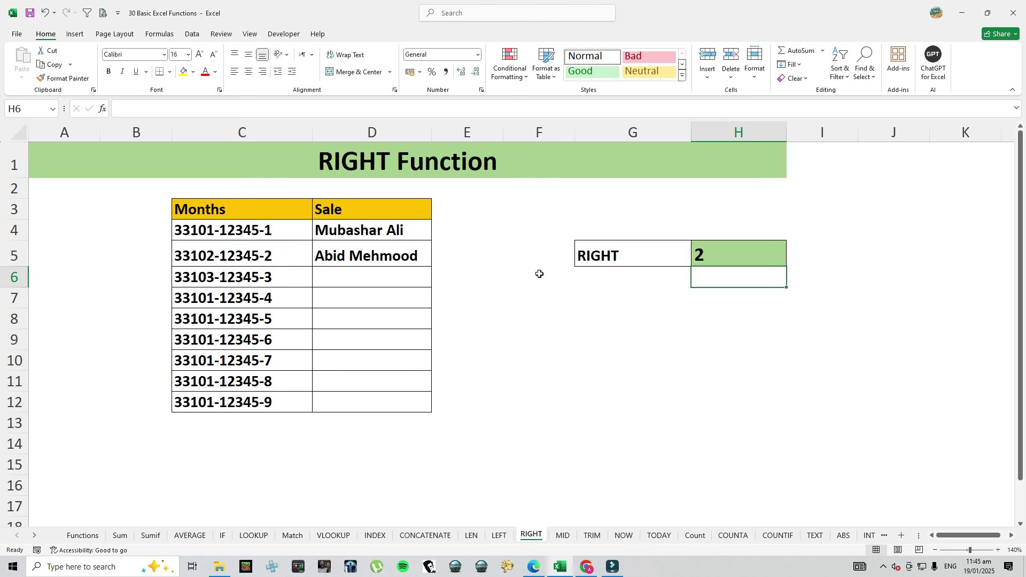
On the MID sheet, enter =MID(D5,6,7) in H5 to extract seven characters from D5 starting at the sixth.
left_click(564, 541)
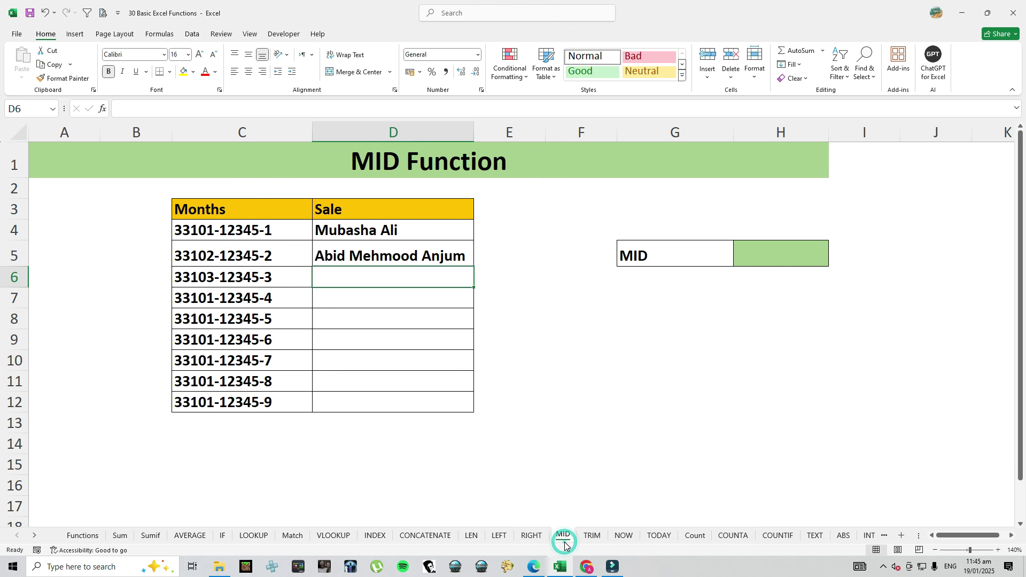
left_click(749, 259)
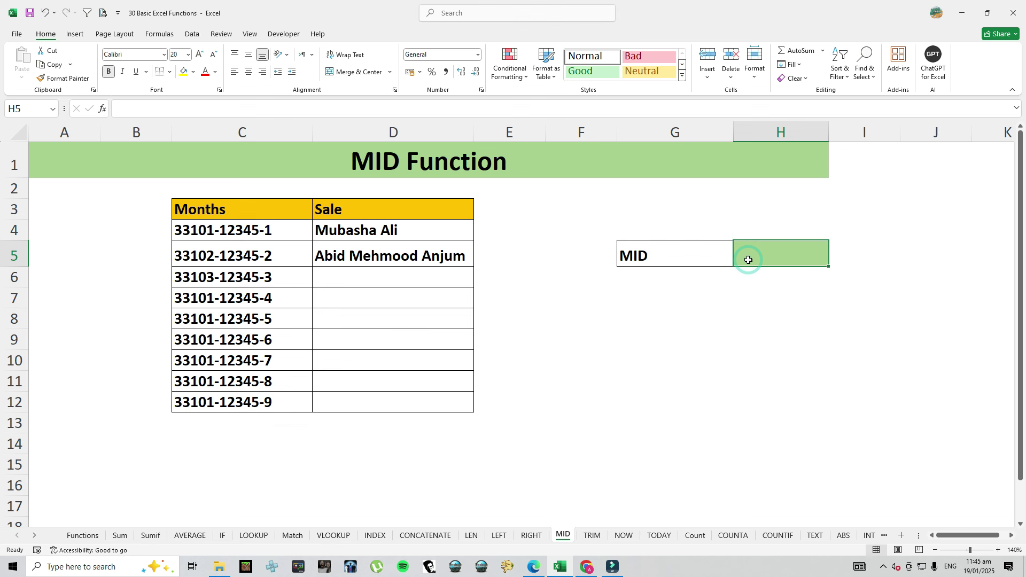
left_click(394, 231)
left_click(206, 230)
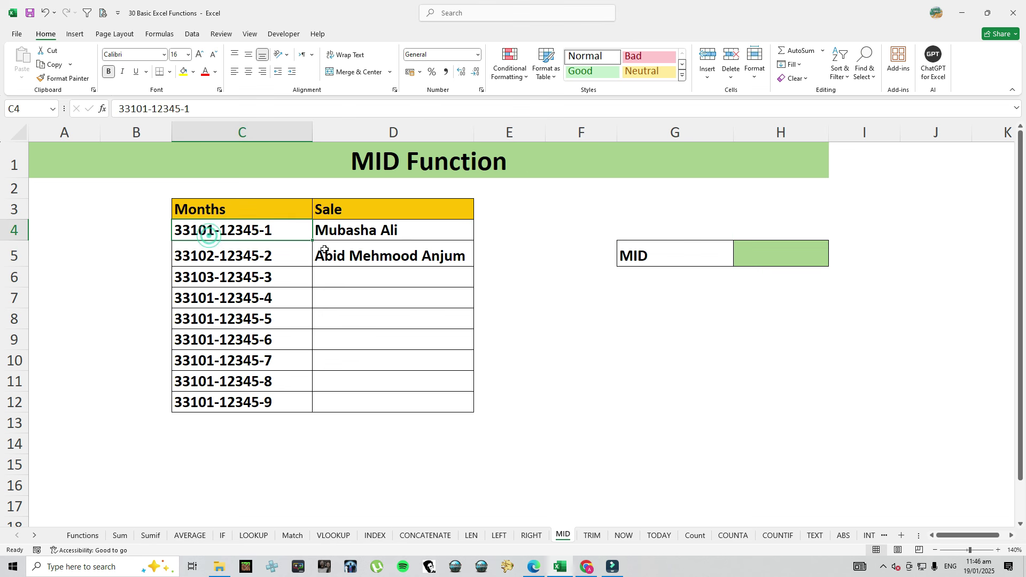
left_click(388, 254)
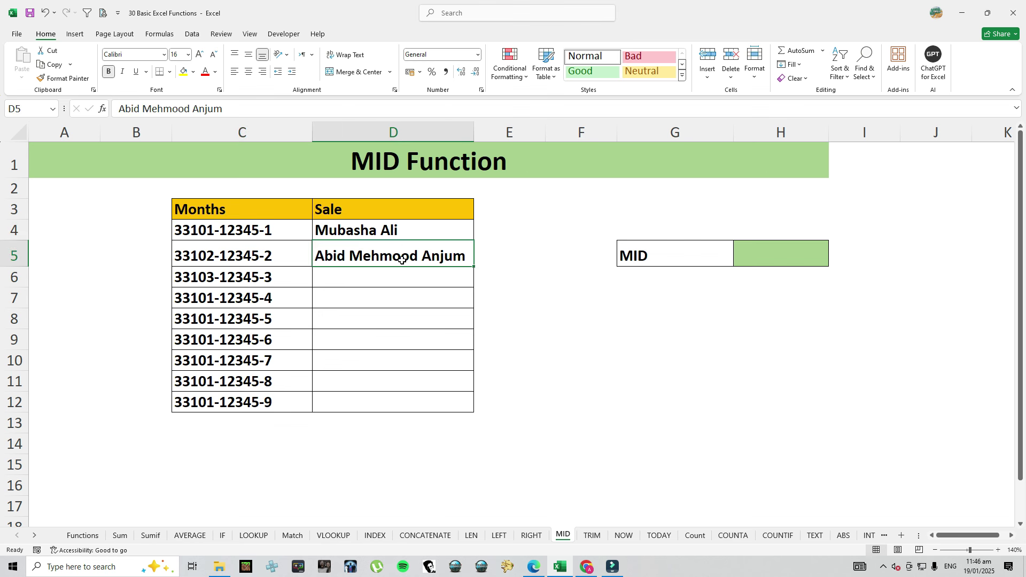
left_click(788, 258)
type("=")
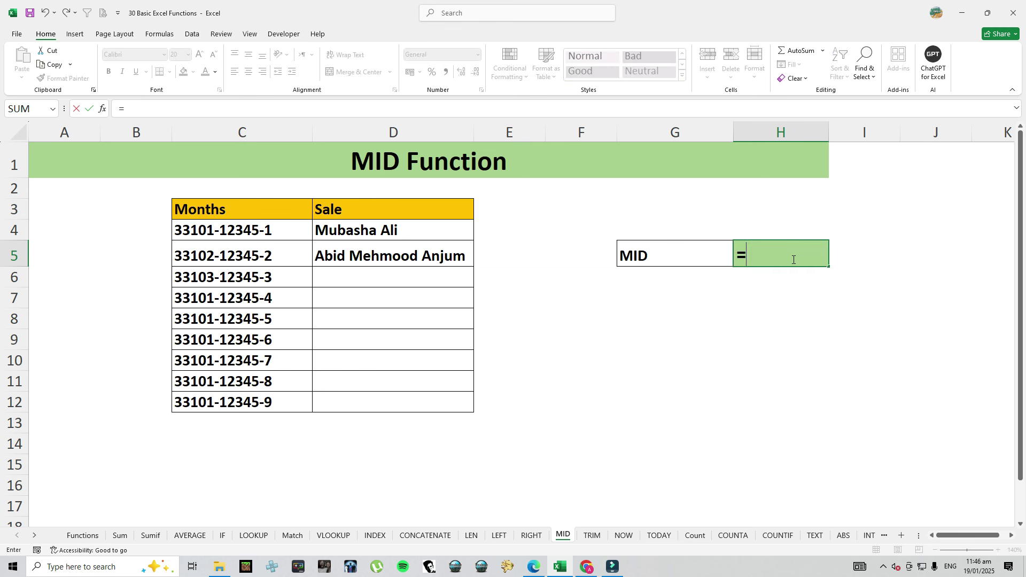
type("mid")
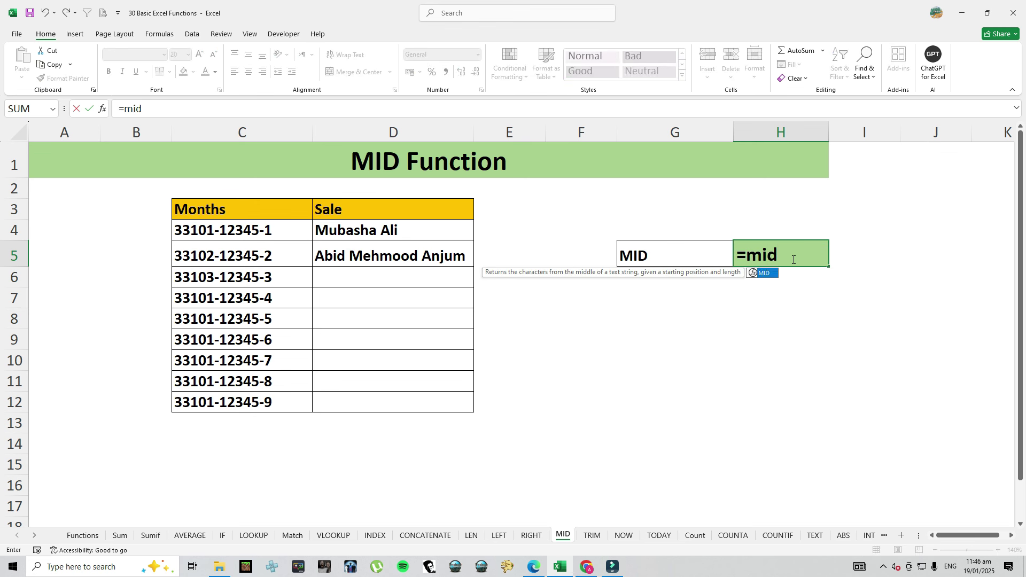
key("Tab")
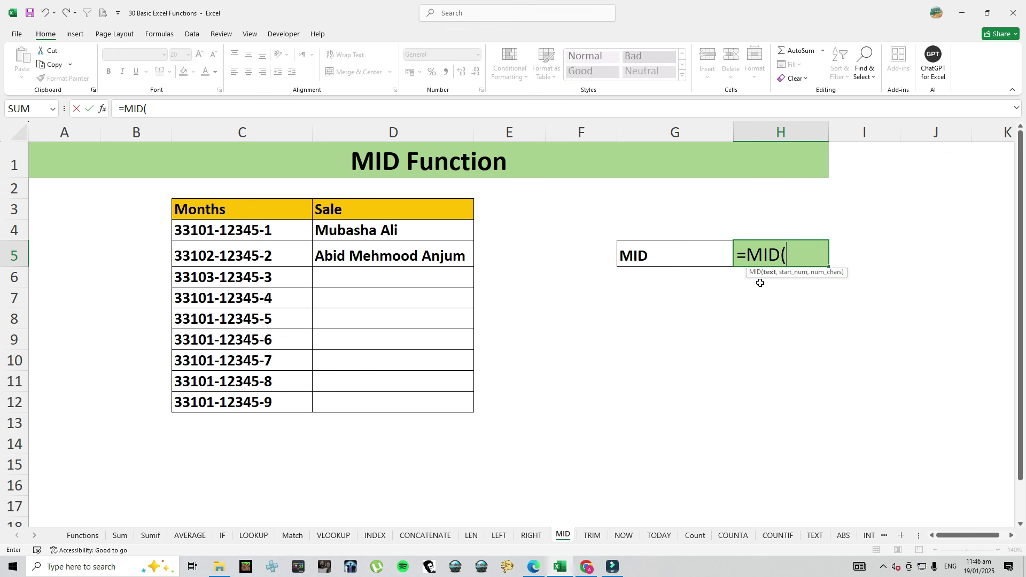
left_click(367, 252)
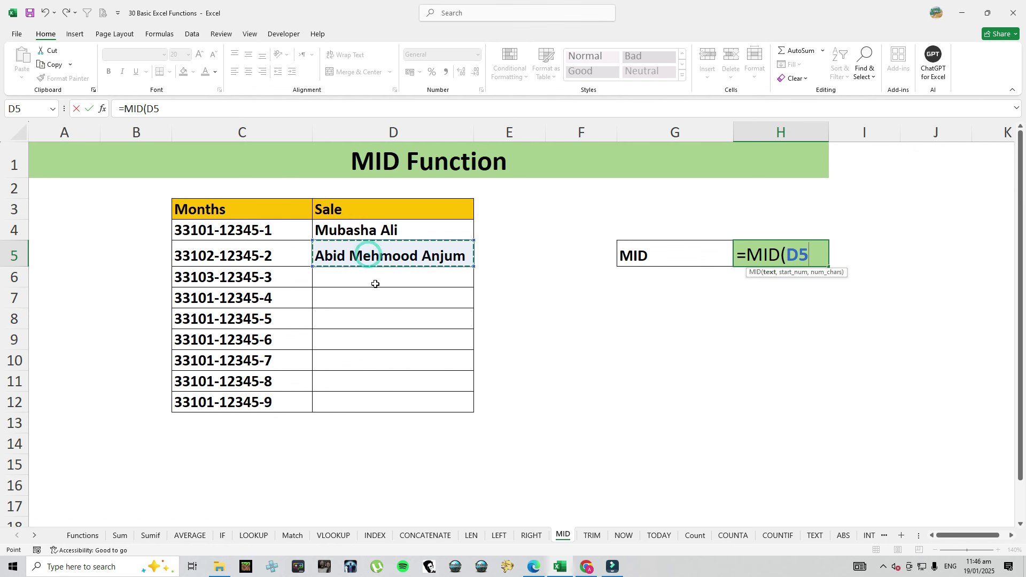
type(",")
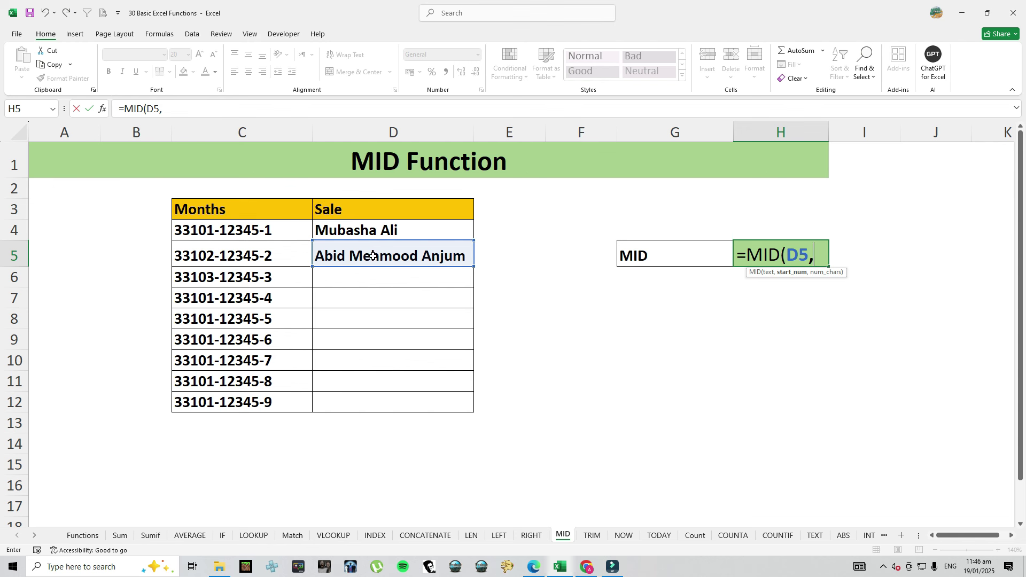
type("6")
type(",7")
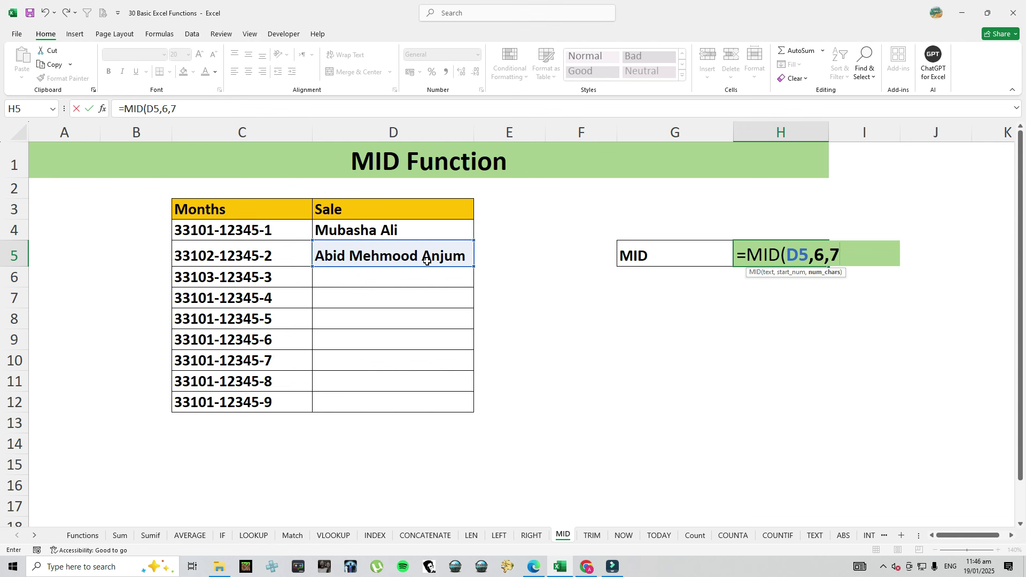
type(")")
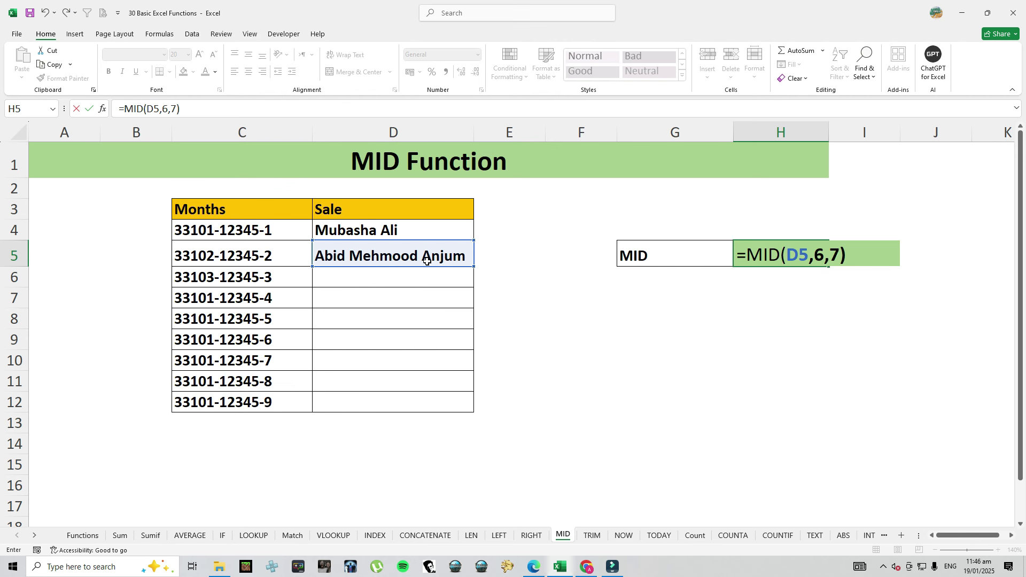
key("Return")
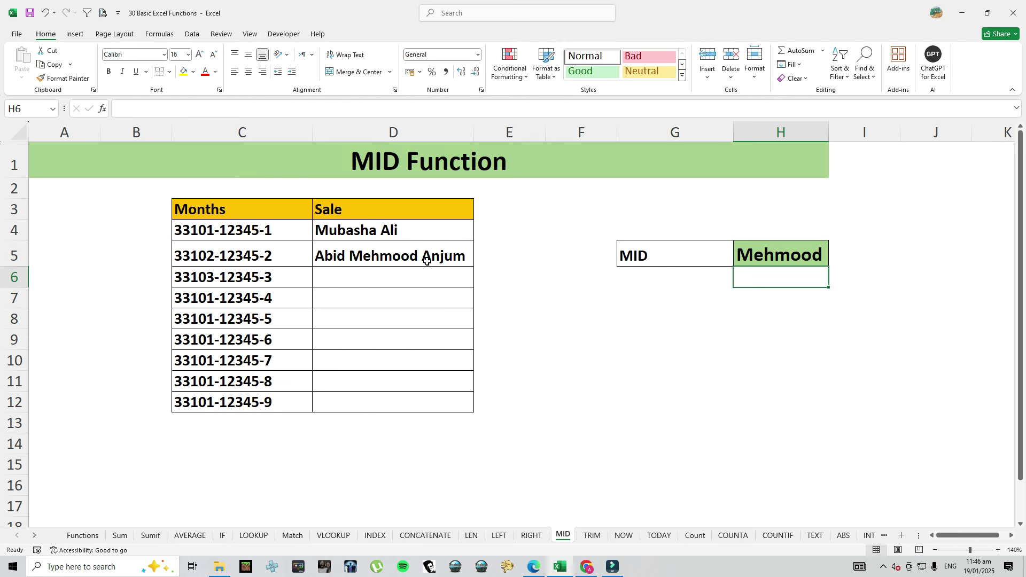
Edit the MID formula in H5 to reference C4, start at character 7 and return 5 characters.
left_click(768, 258)
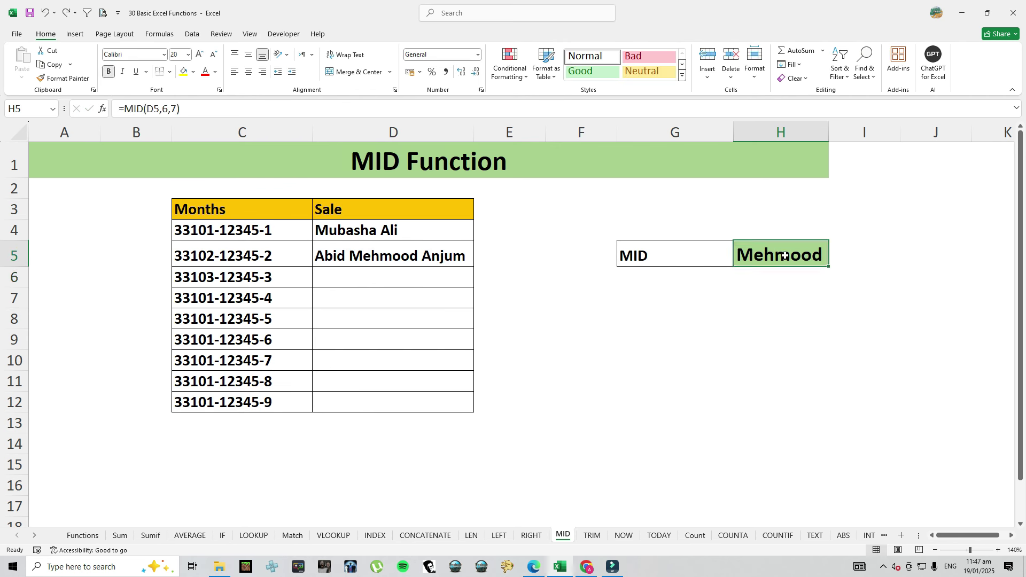
double_click(784, 256)
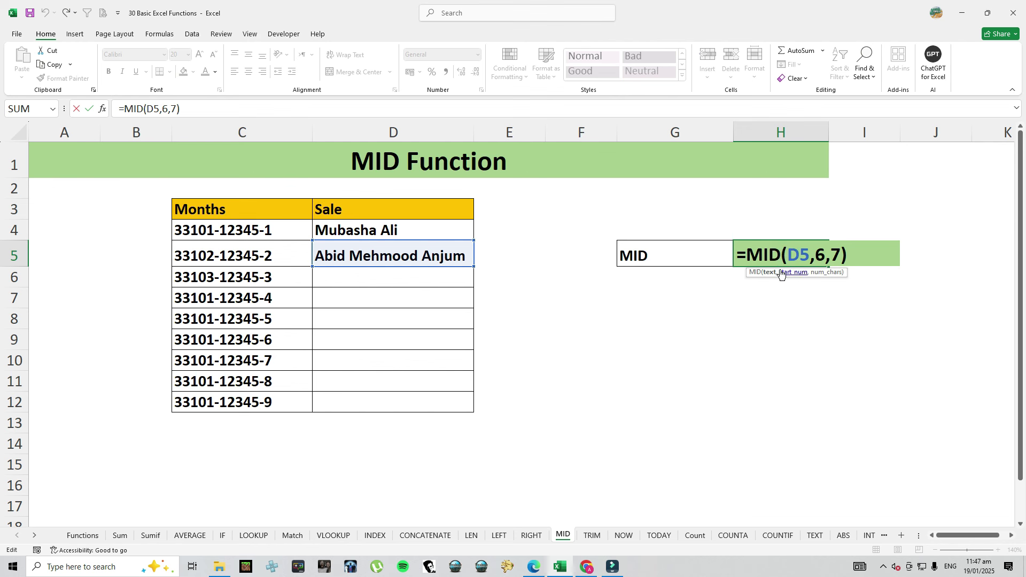
left_click(389, 264)
left_click(302, 235)
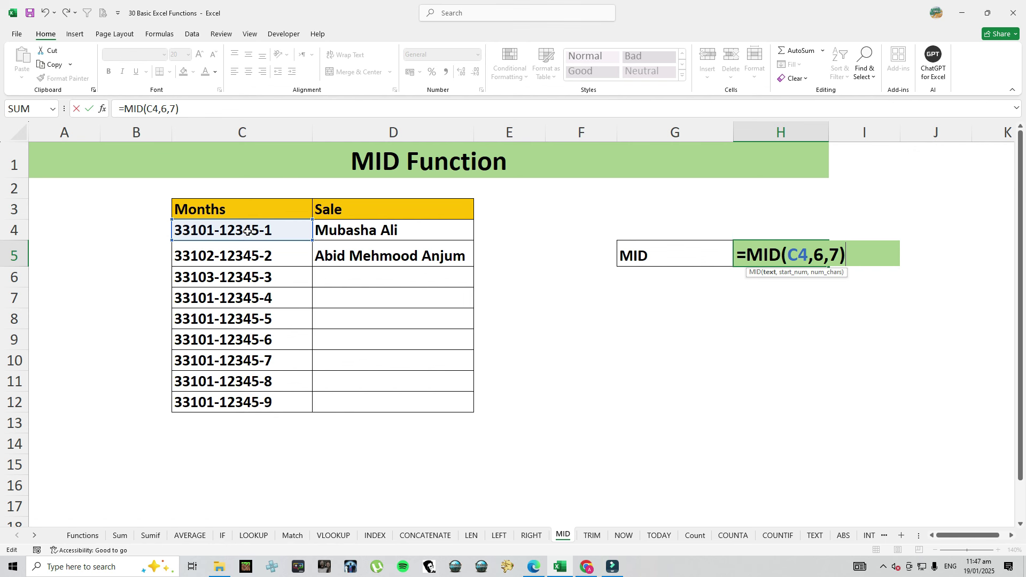
double_click(821, 256)
type("7")
double_click(834, 255)
type("5")
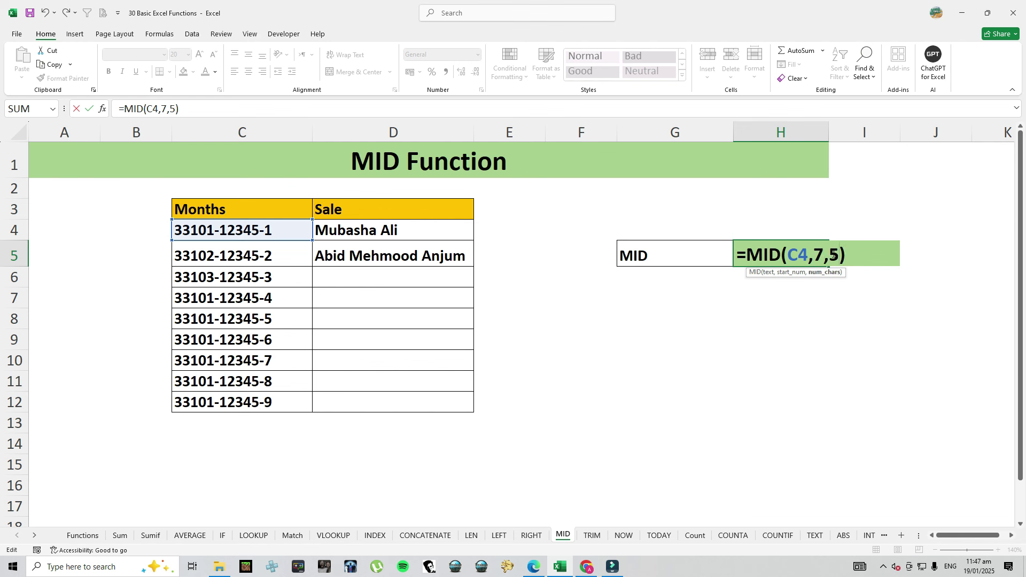
key("Return")
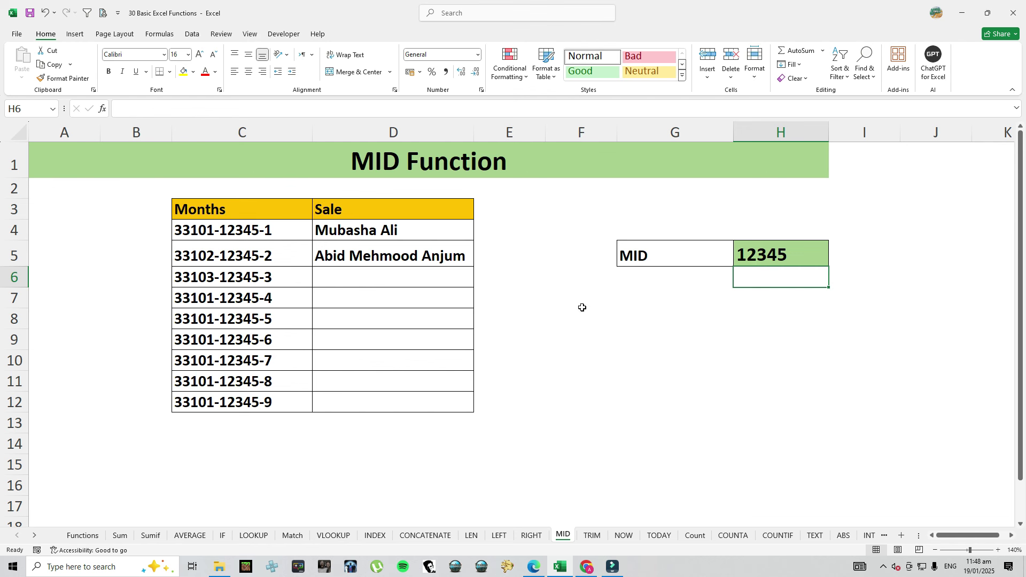
left_click(231, 234)
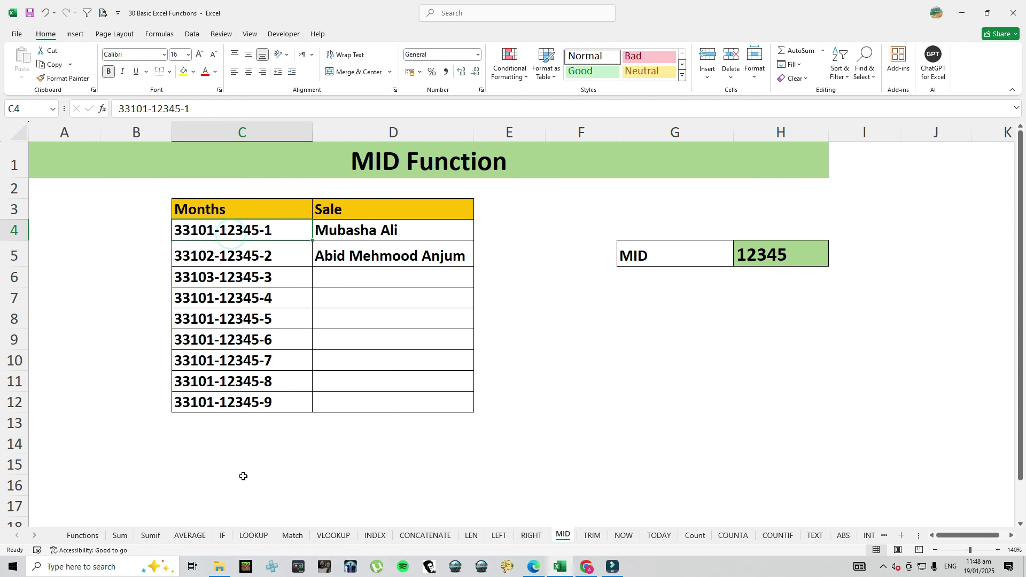
On the TRIM sheet, enter =TRIM(D5) in H5 to remove the extra spaces from the text in D5.
left_click(585, 536)
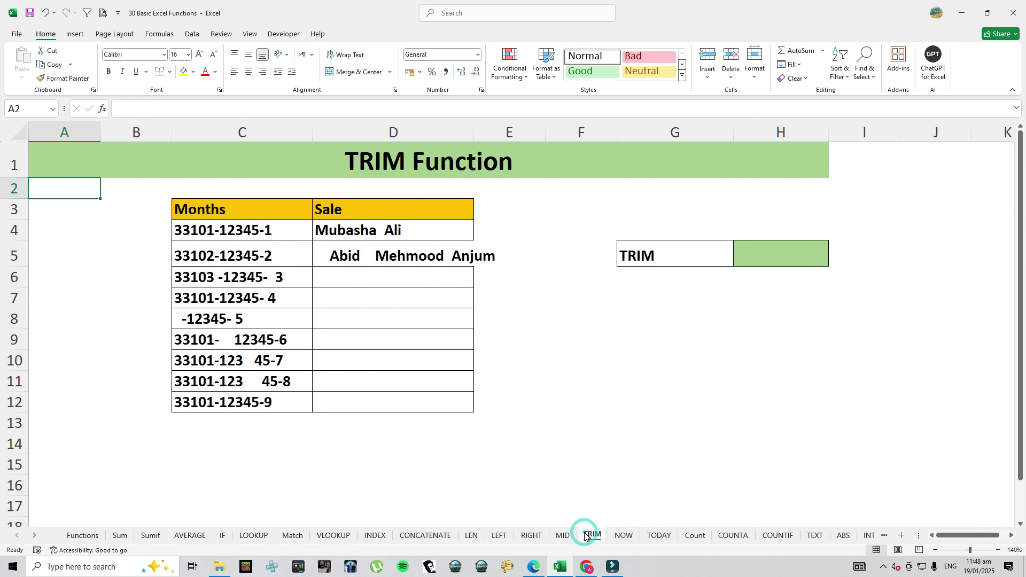
left_click(781, 252)
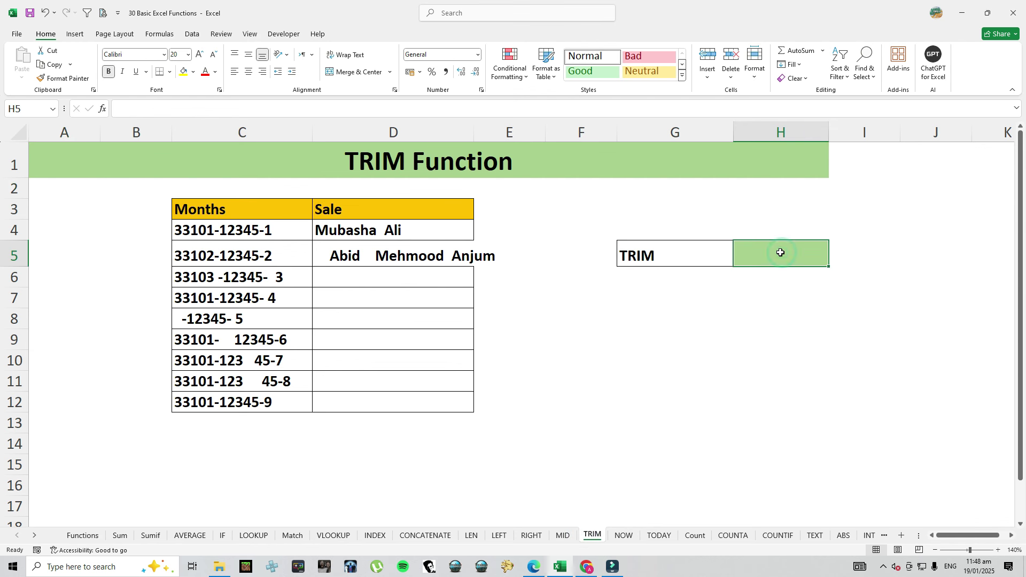
type("=tri")
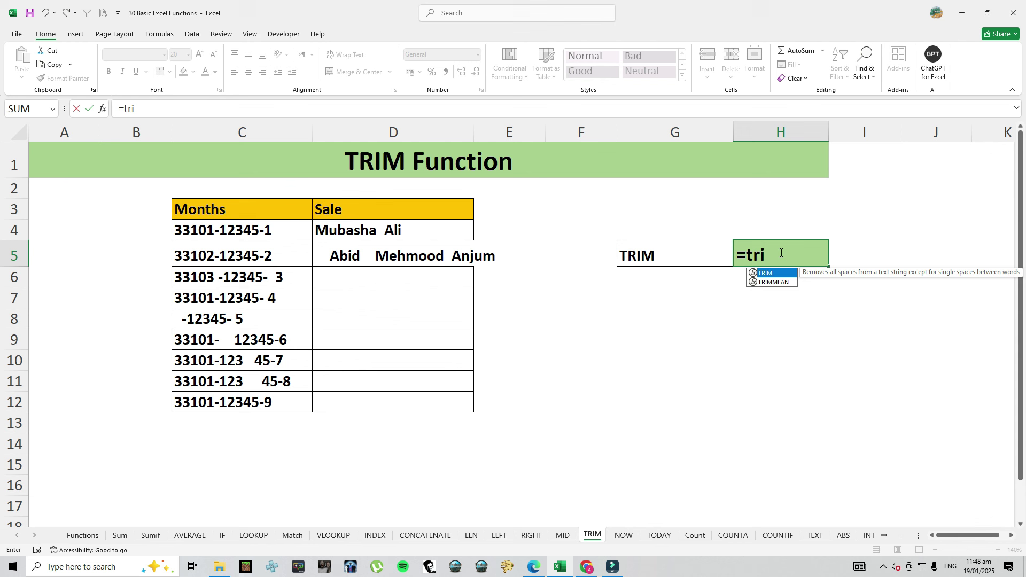
key("Tab")
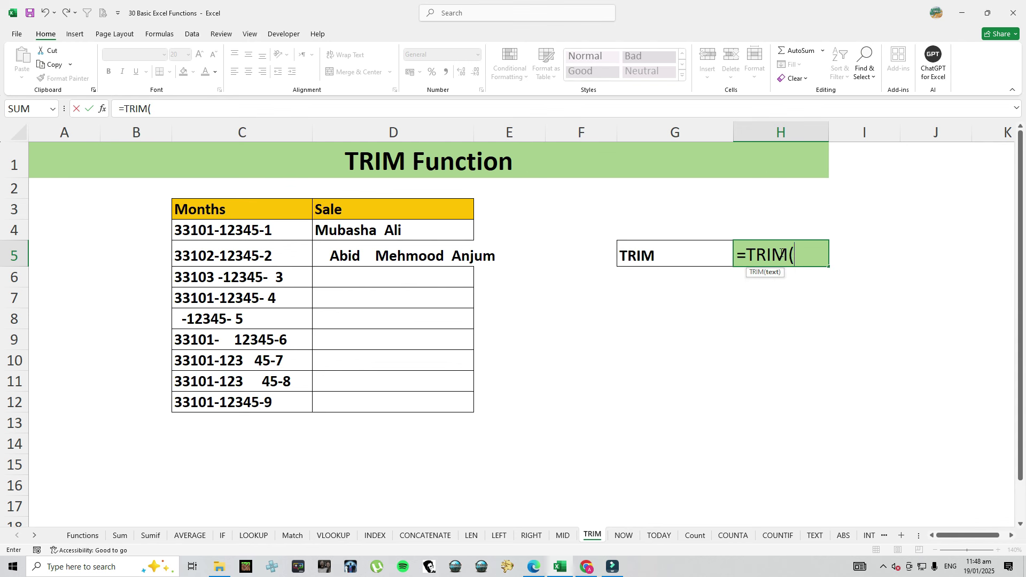
left_click(366, 253)
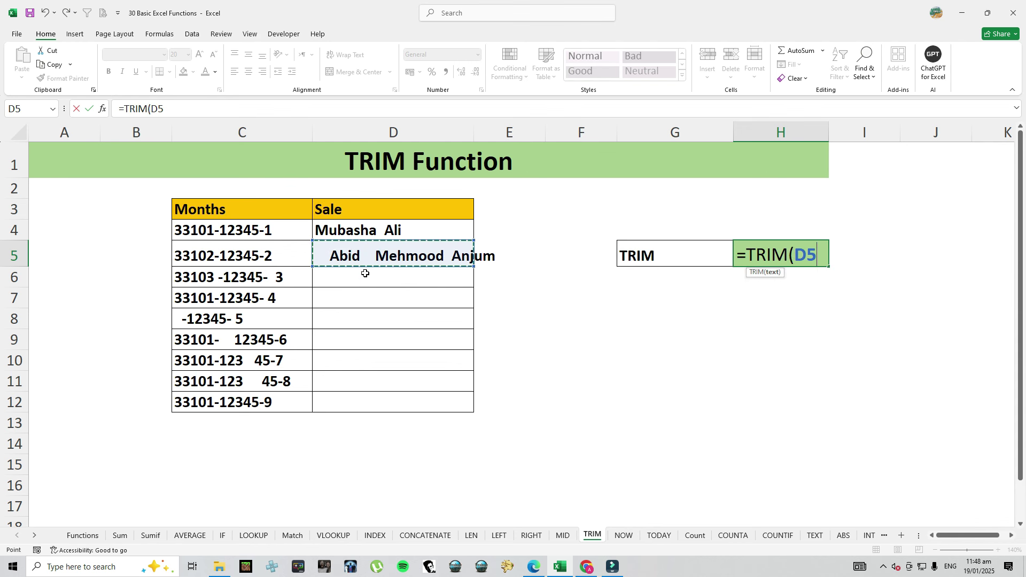
type(")")
key("Return")
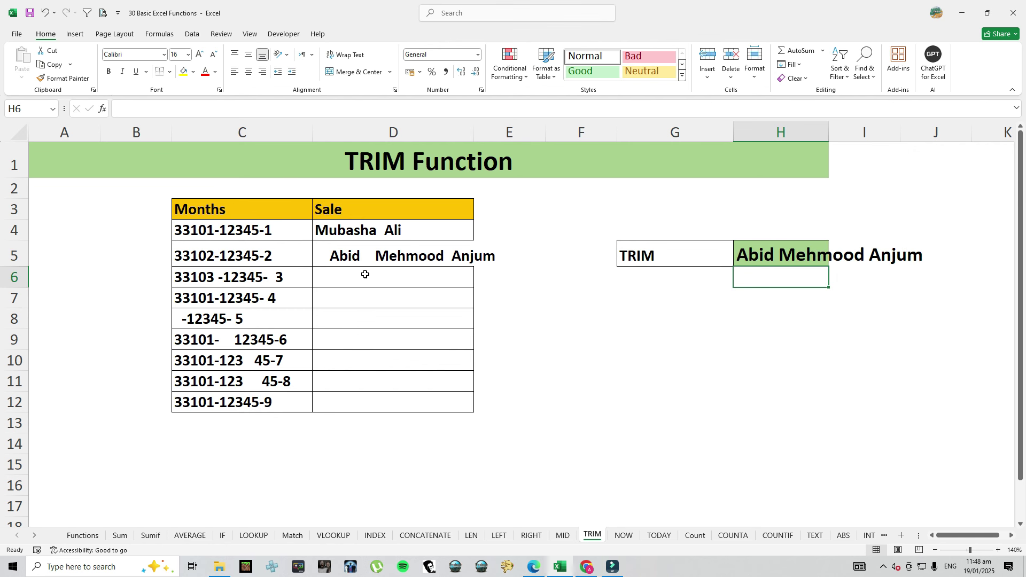
Change the text reference of the TRIM formula in H5 to C10 and autofit the width of column H.
double_click(796, 255)
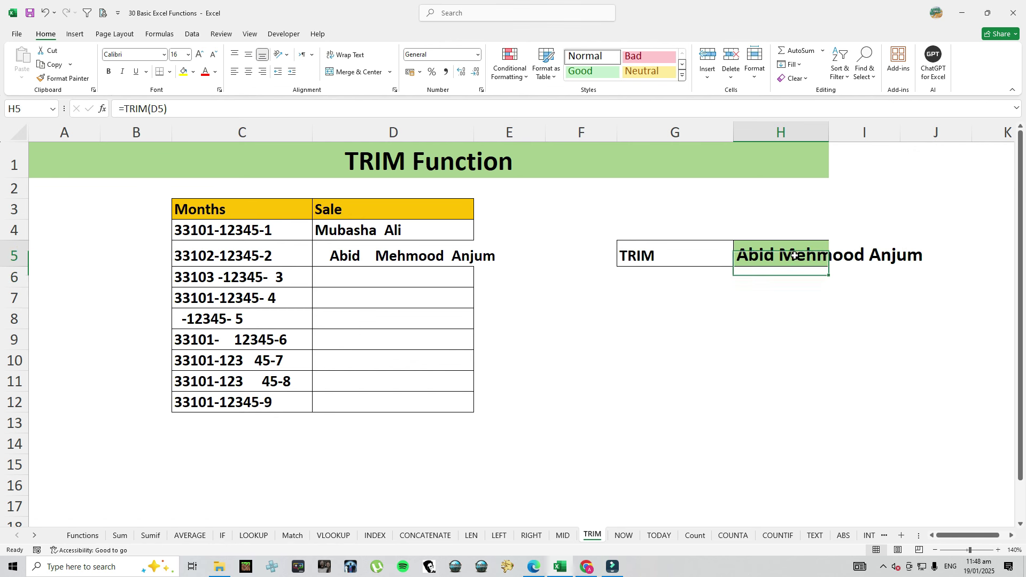
left_click_drag(444, 266, 286, 360)
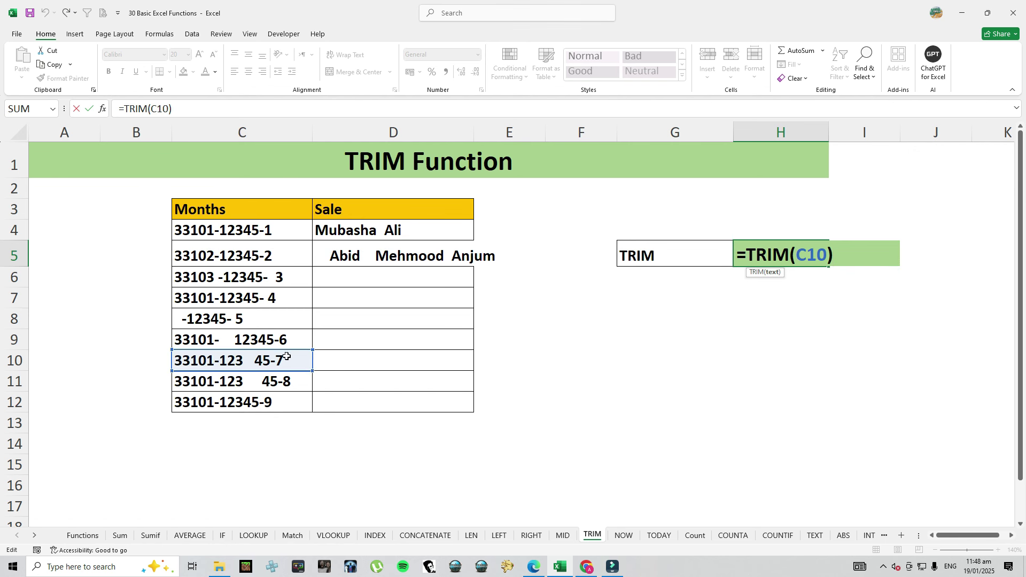
key("Return")
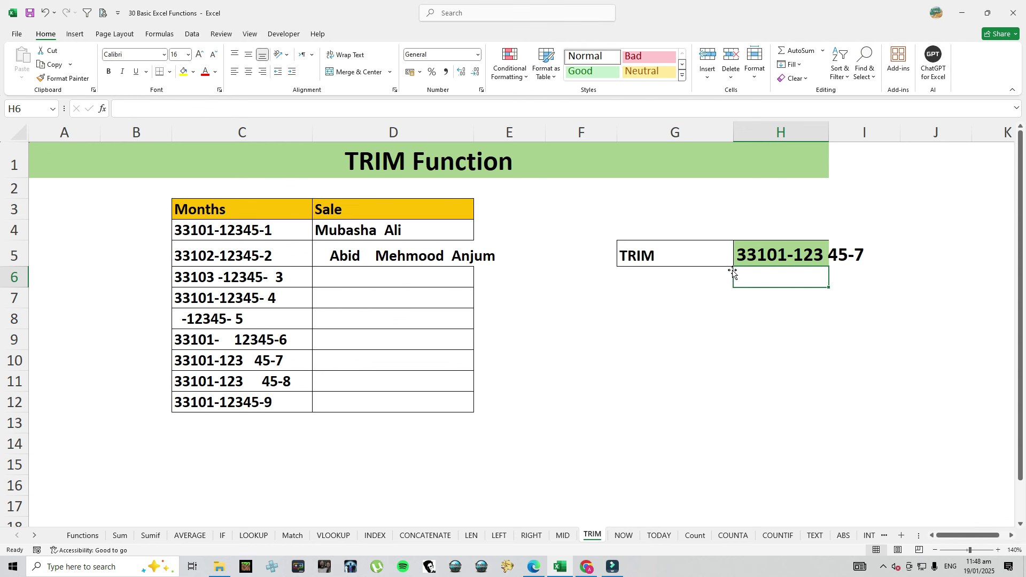
left_click(826, 259)
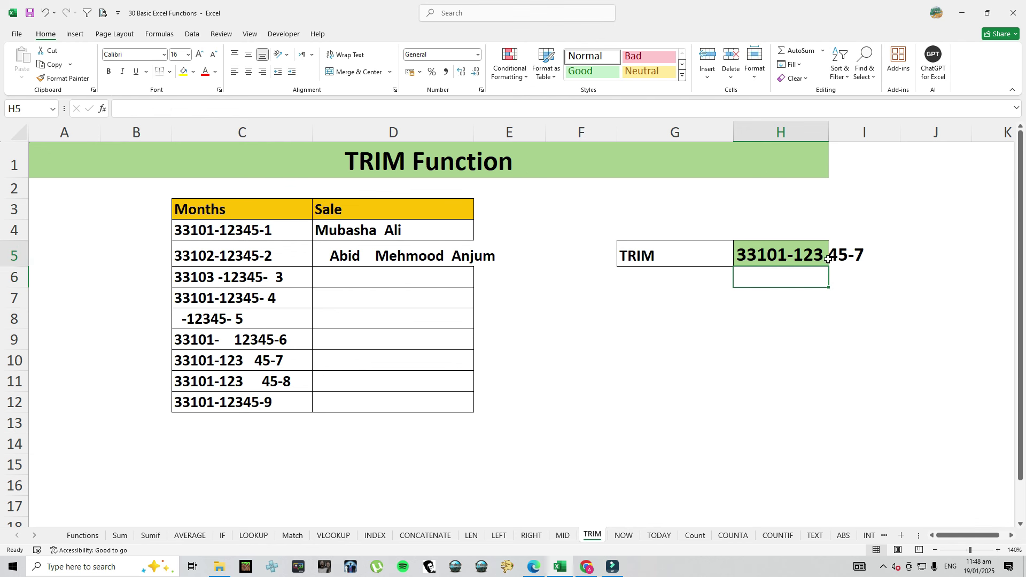
double_click(829, 133)
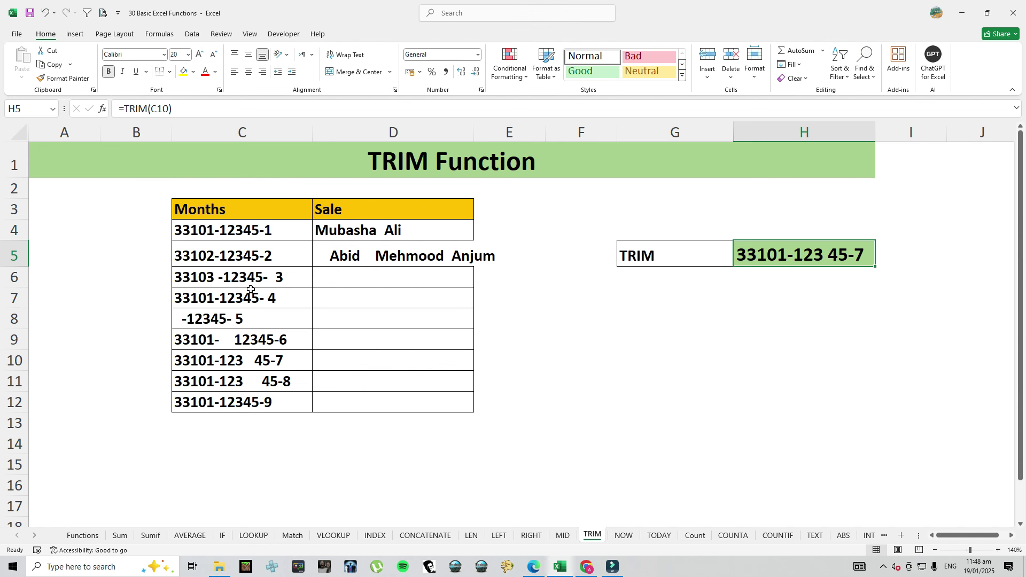
On the NOW sheet, enter =NOW() in E5 and widen column E to fit the full date and time.
left_click(623, 534)
left_click(521, 257)
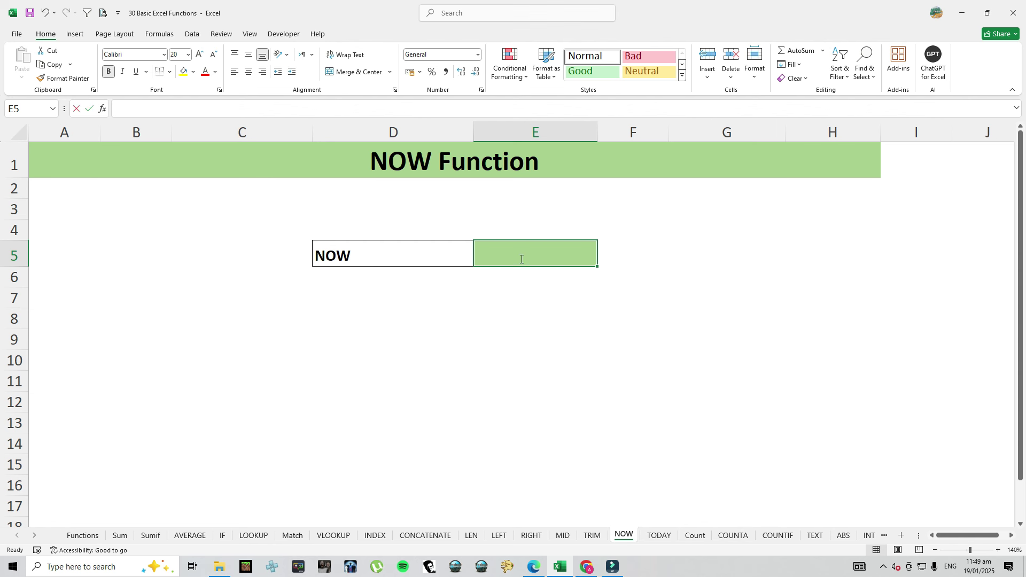
type("=now")
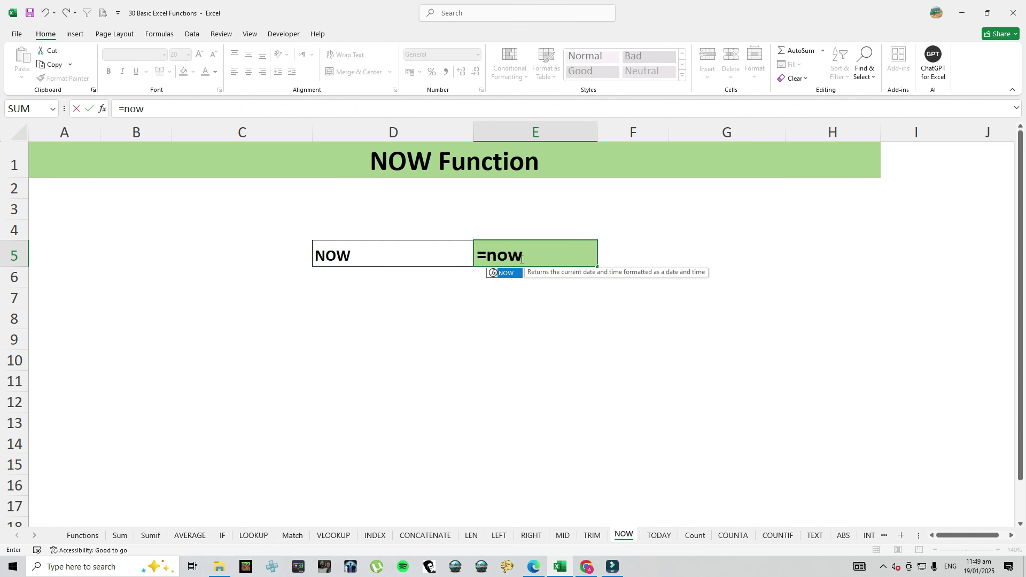
type("()")
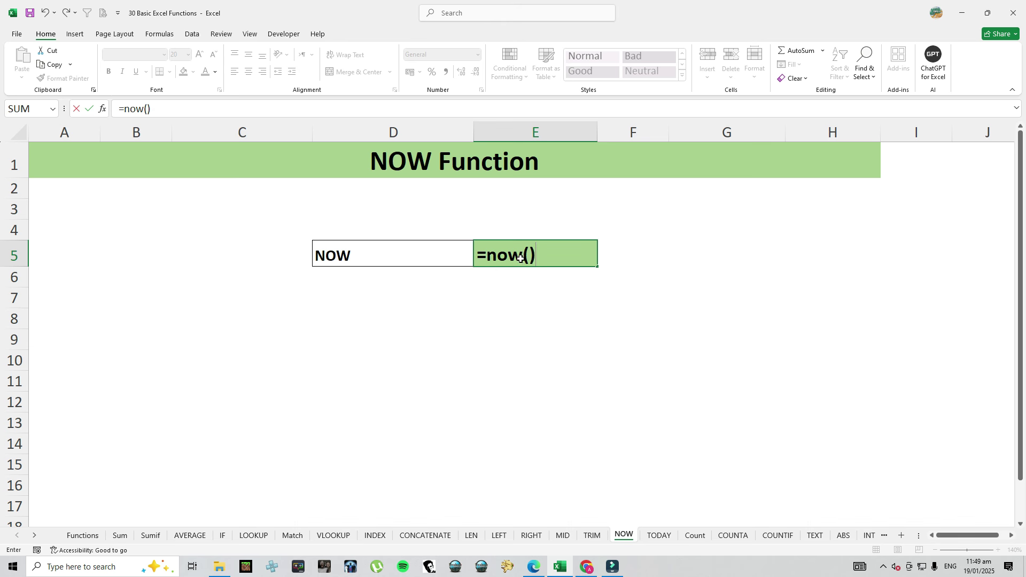
key("Return")
key("Up")
key("Down")
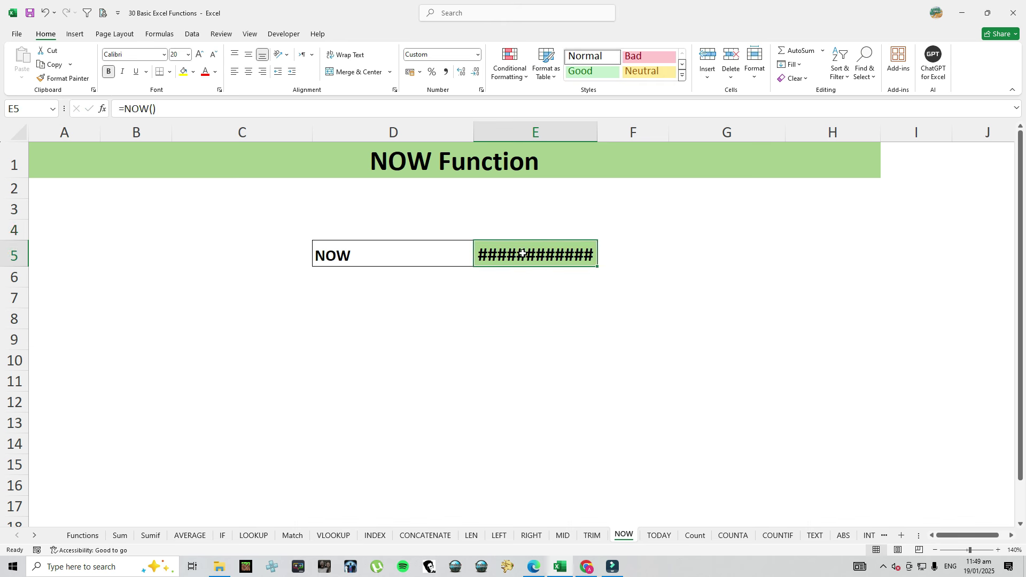
left_click_drag(597, 134, 685, 133)
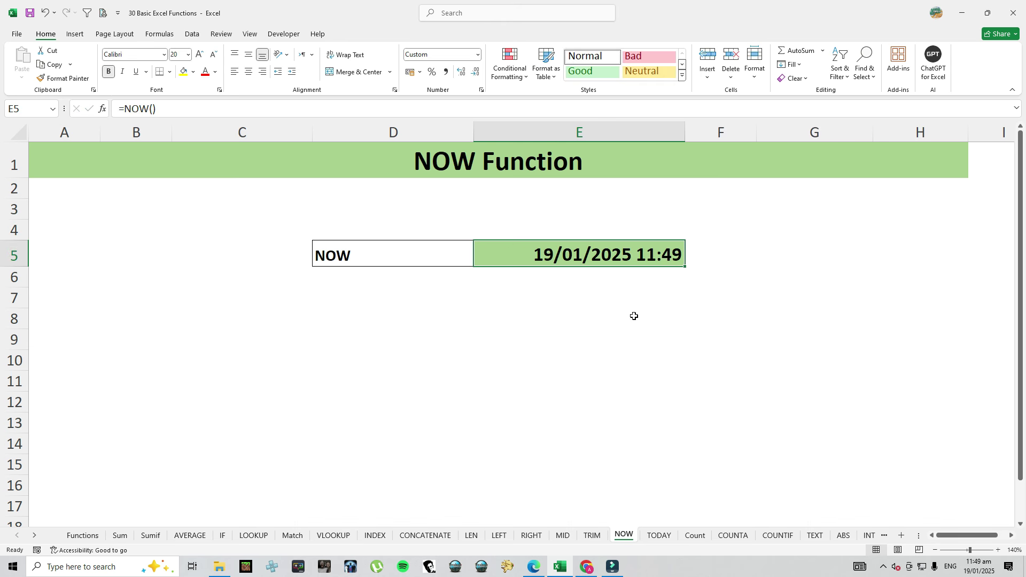
left_click(402, 254)
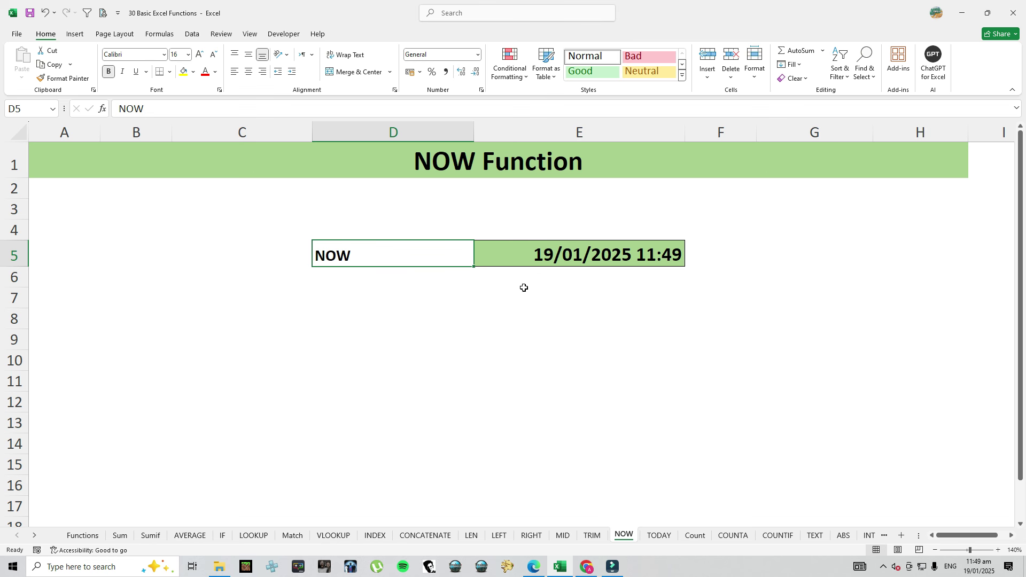
On the TODAY sheet, enter =TODAY() in E5 to return the current date.
left_click(659, 535)
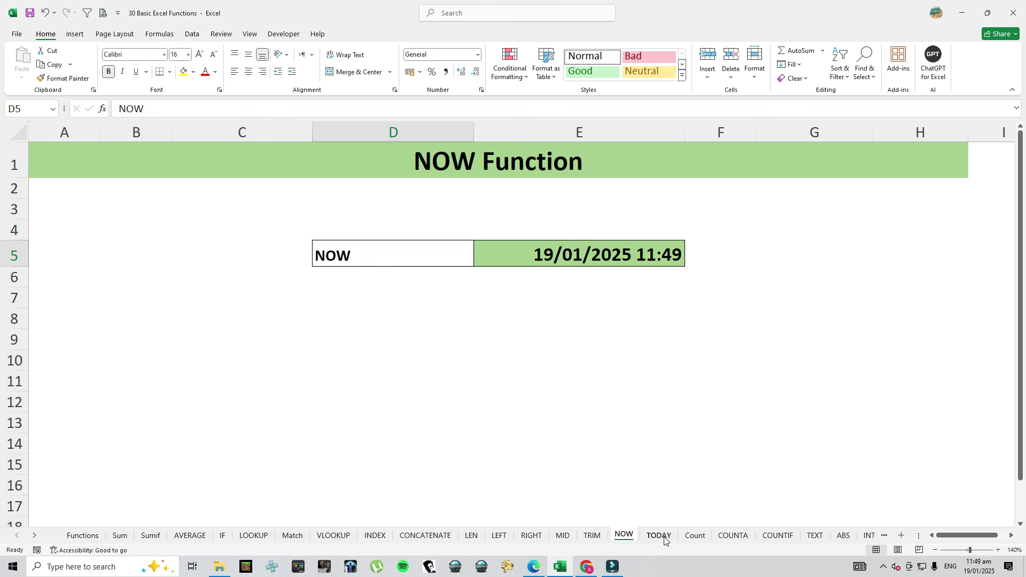
type("=")
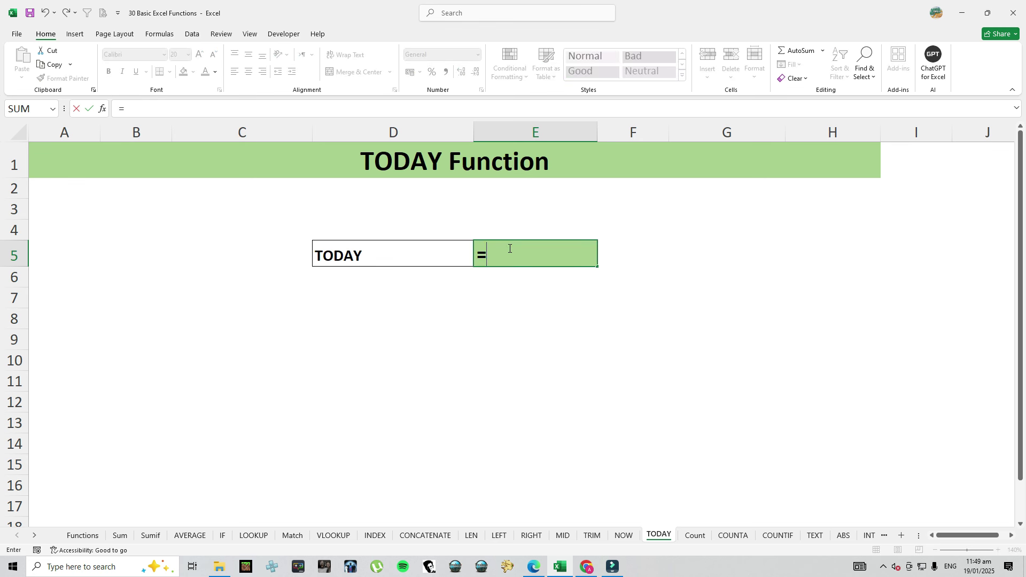
type("To")
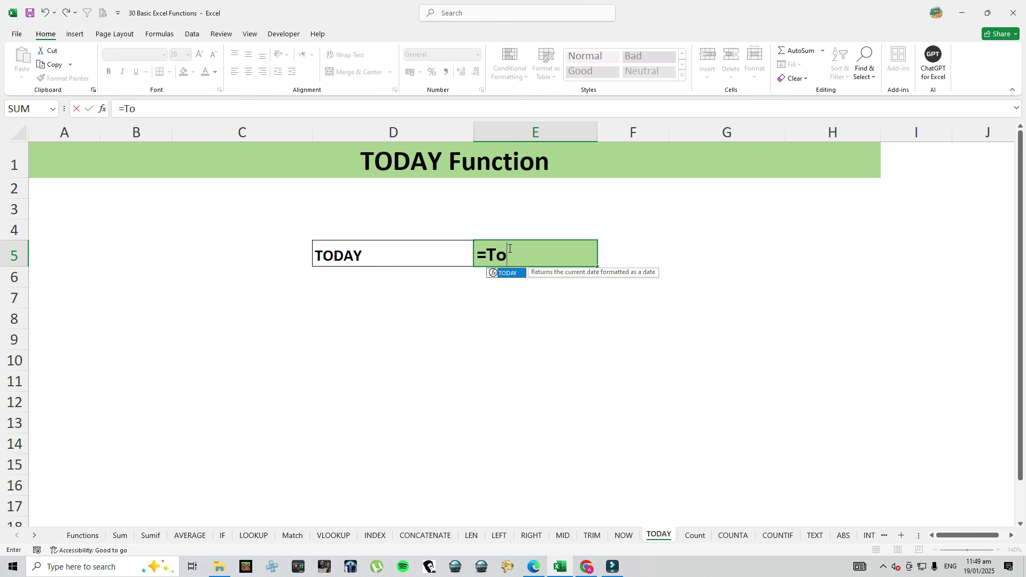
key("Tab")
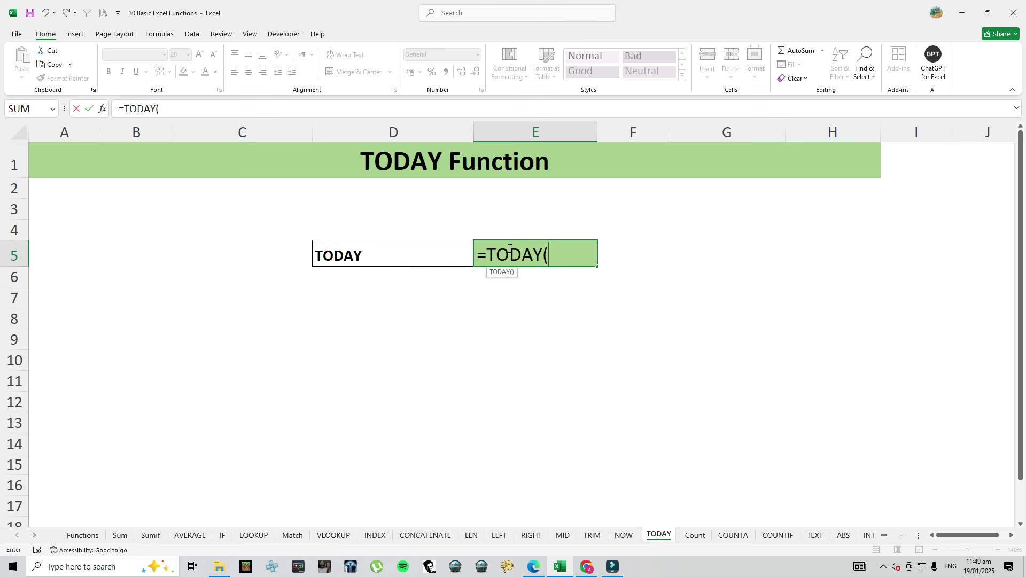
type(")")
key("Return")
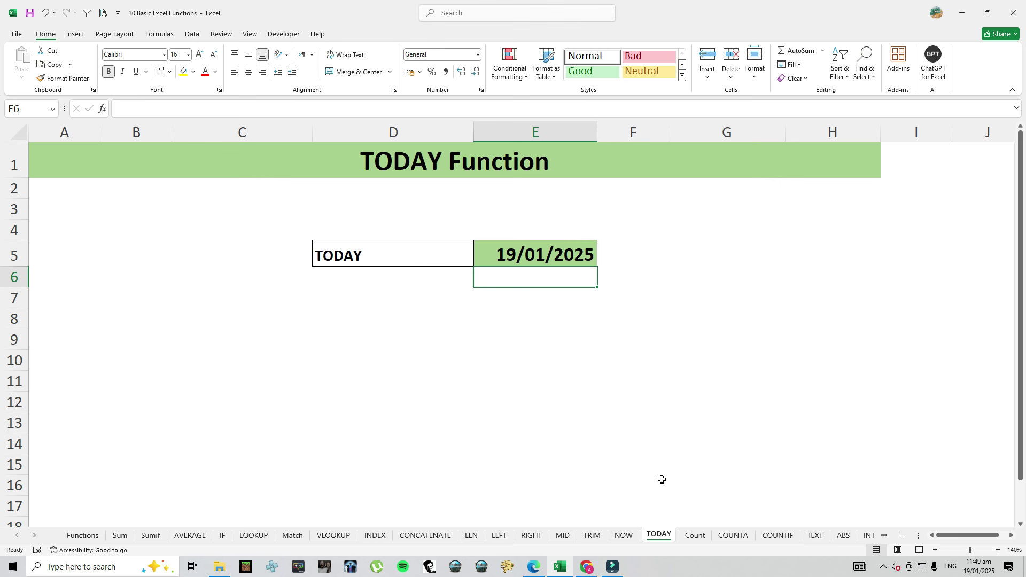
On the Count sheet, compare the COUNT formulas in C13 and D13 under the Months and Sale columns.
left_click(686, 536)
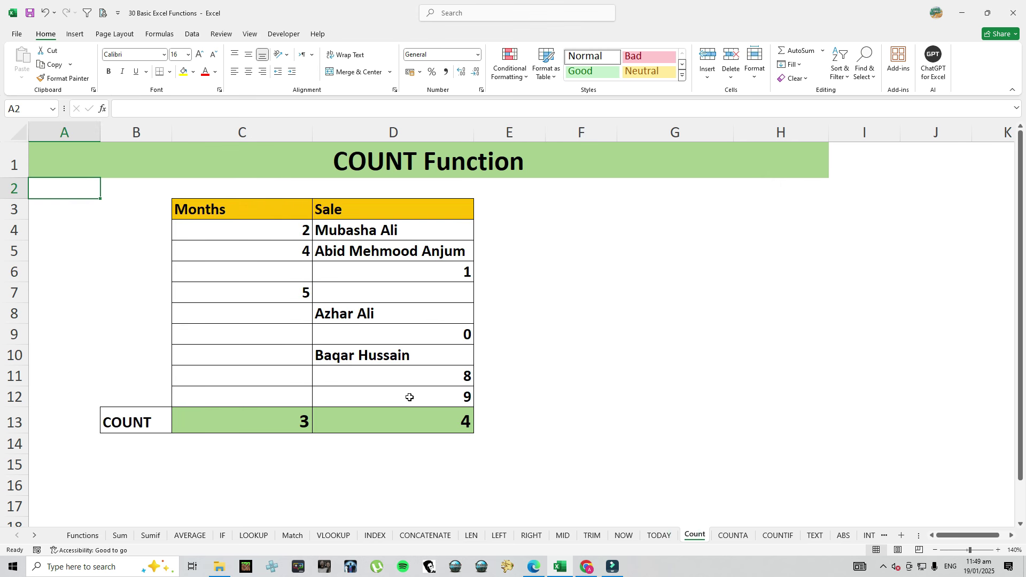
left_click(287, 422)
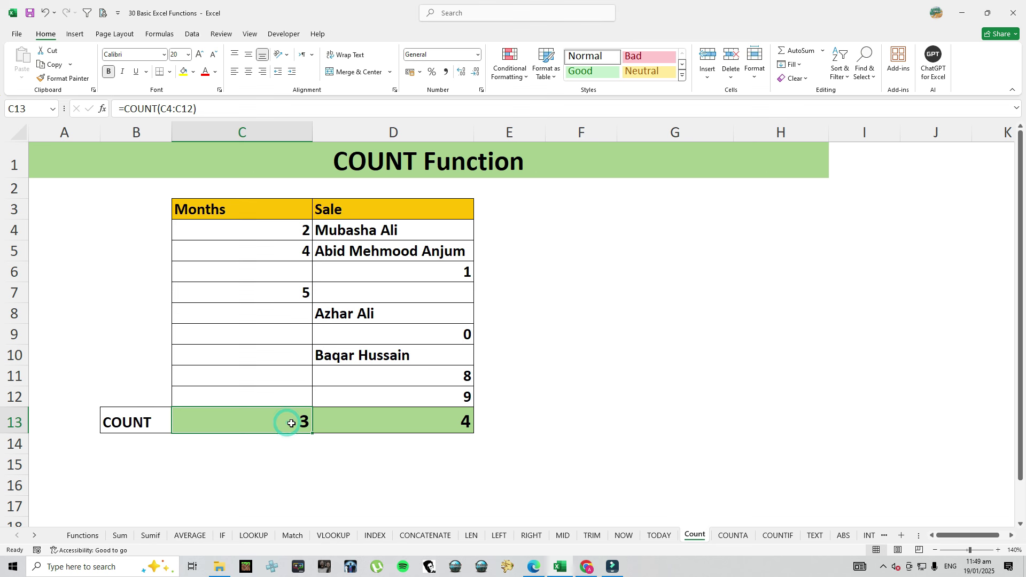
left_click(409, 426)
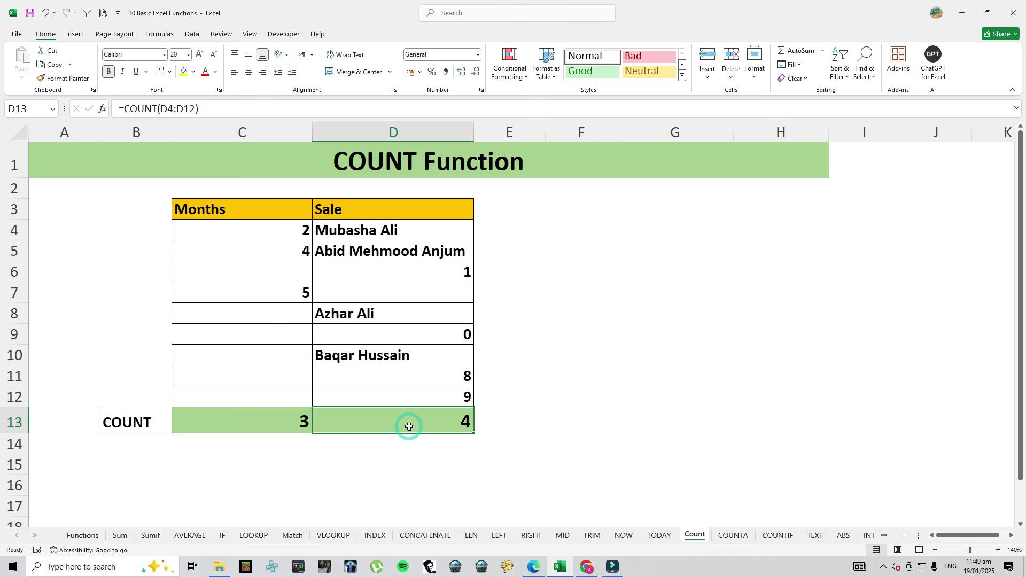
left_click(299, 425)
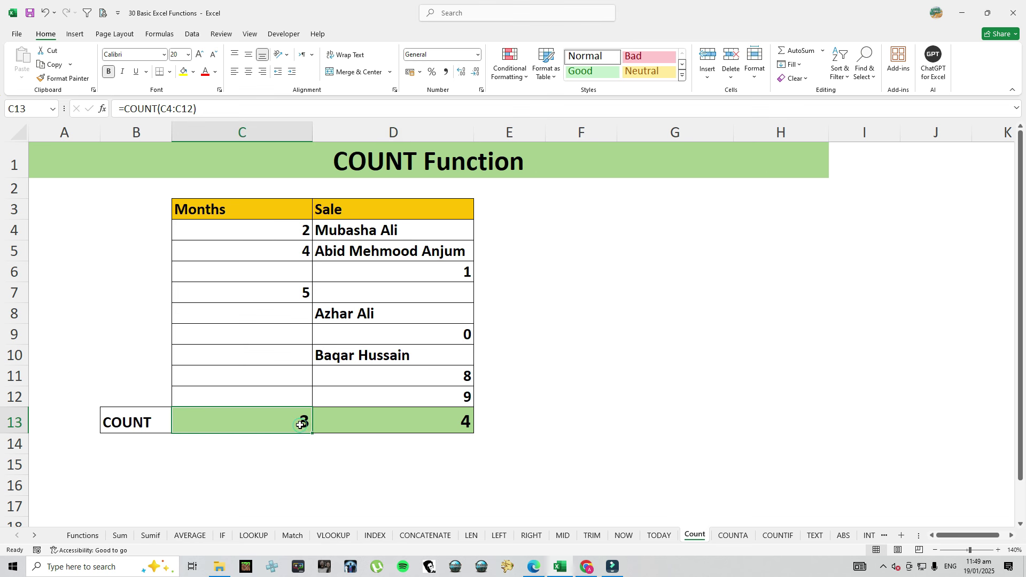
left_click(385, 426)
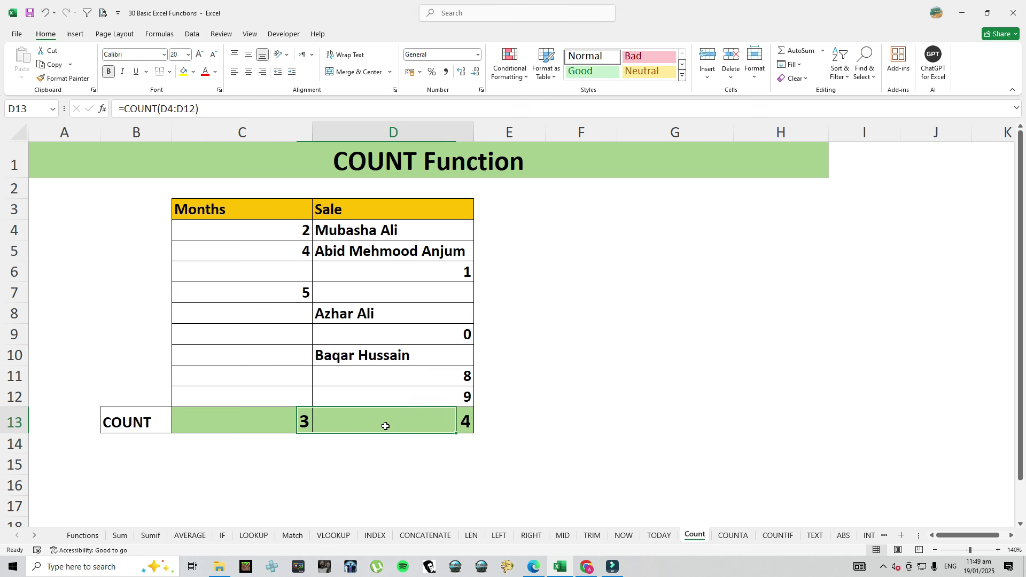
left_click(293, 428)
Re-enter the COUNT formula in D13 over the range D4:D12 to count the numeric entries in the Sale column.
left_click(380, 422)
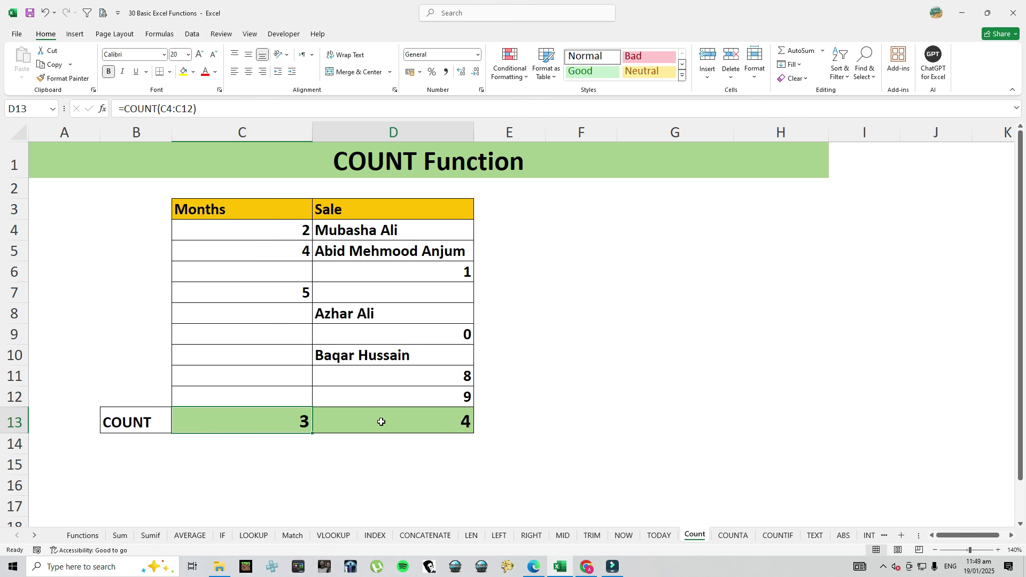
type("coun")
key("BackSpace")
key("BackSpace")
key("BackSpace")
key("BackSpace")
type("=")
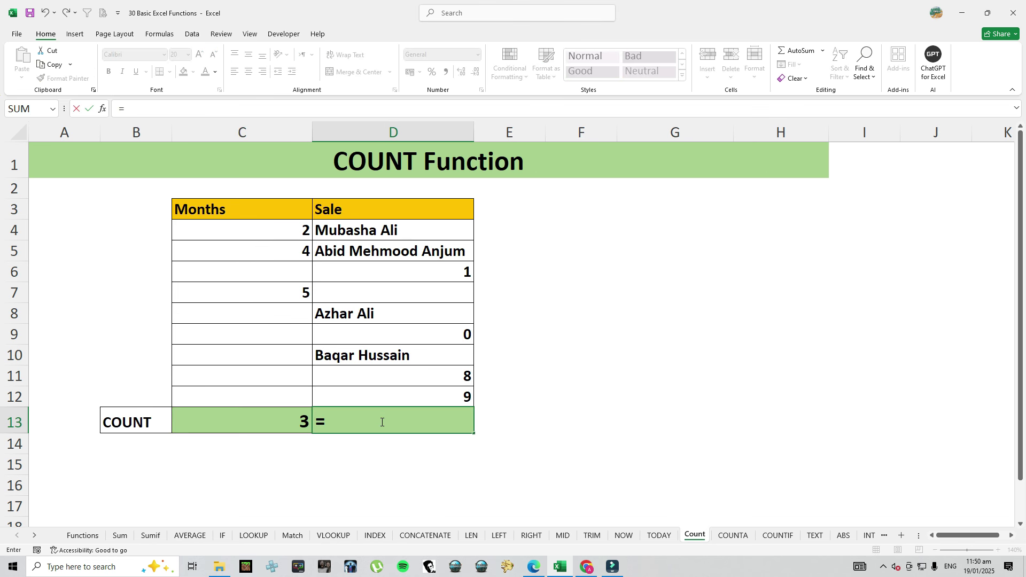
type("cou")
key("Tab")
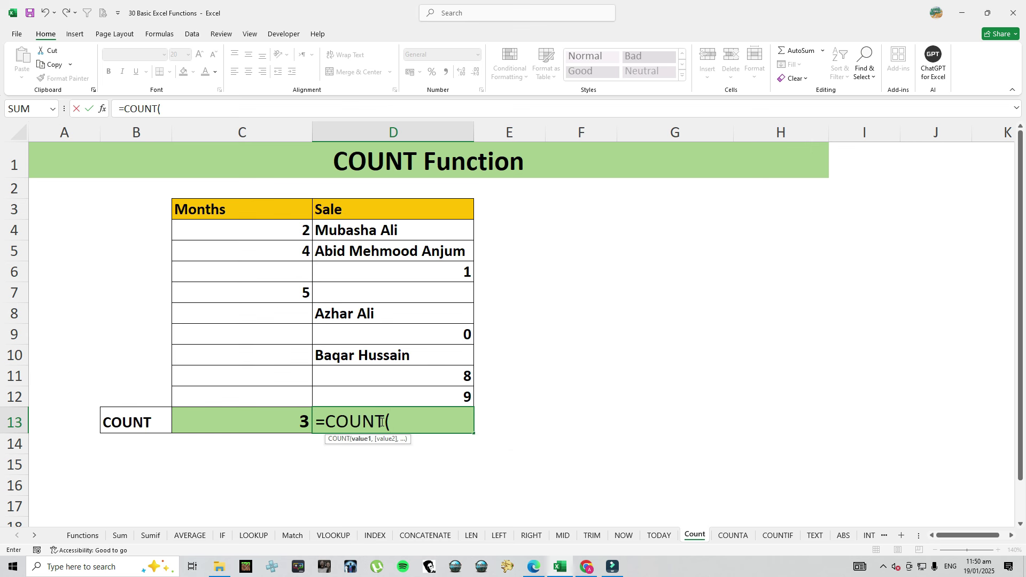
left_click_drag(377, 230, 383, 396)
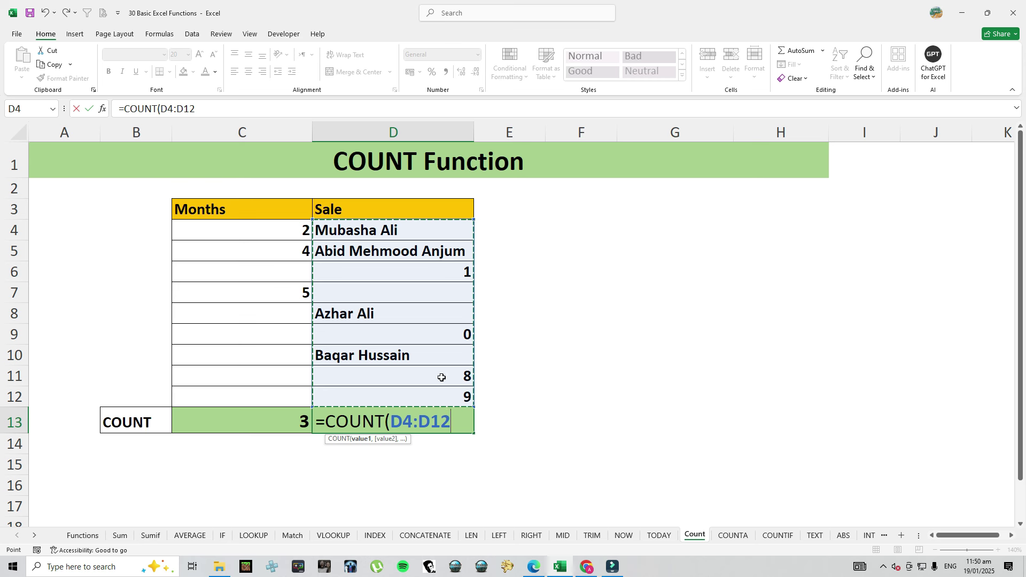
key("Return")
key("Up")
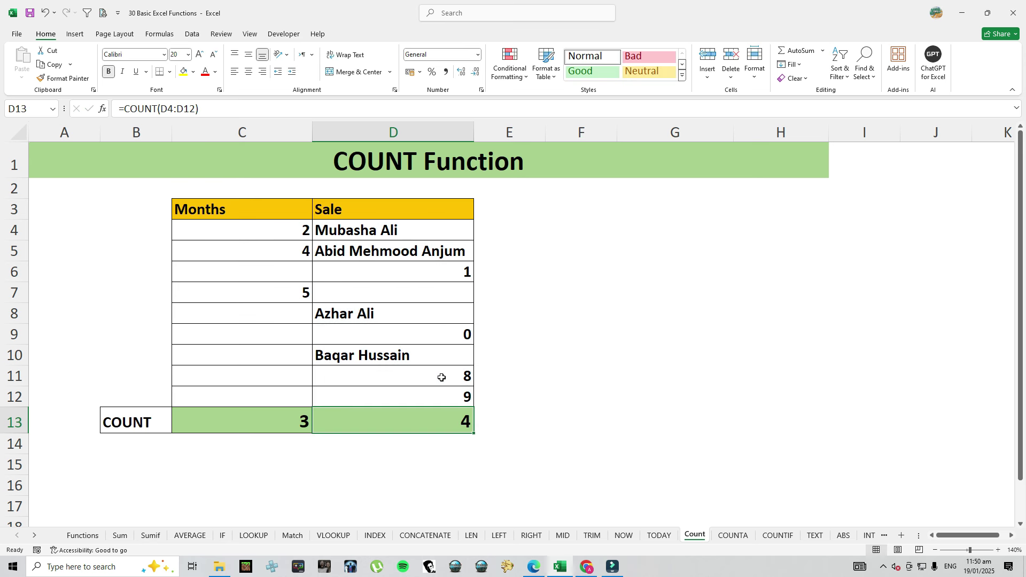
Inspect the range used by the COUNT formula in C13 and the blank cells C8 to C10 within it.
double_click(291, 421)
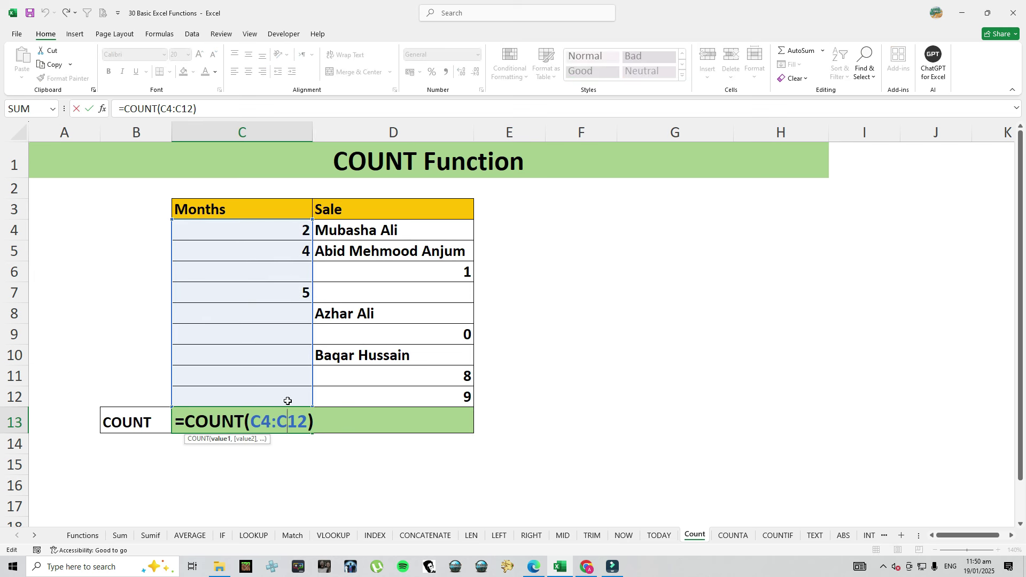
key("Return")
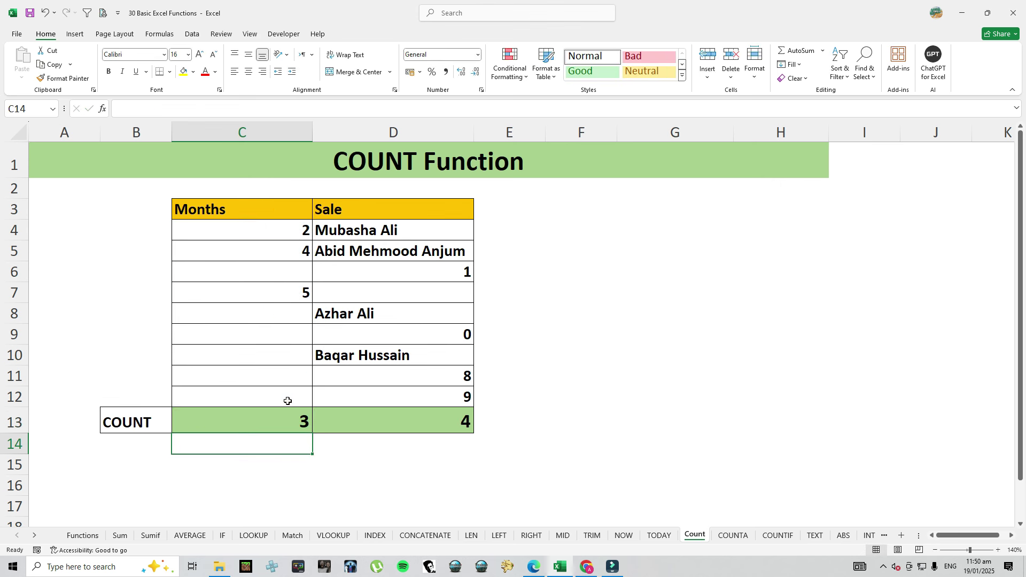
left_click(299, 317)
left_click(289, 331)
left_click(281, 361)
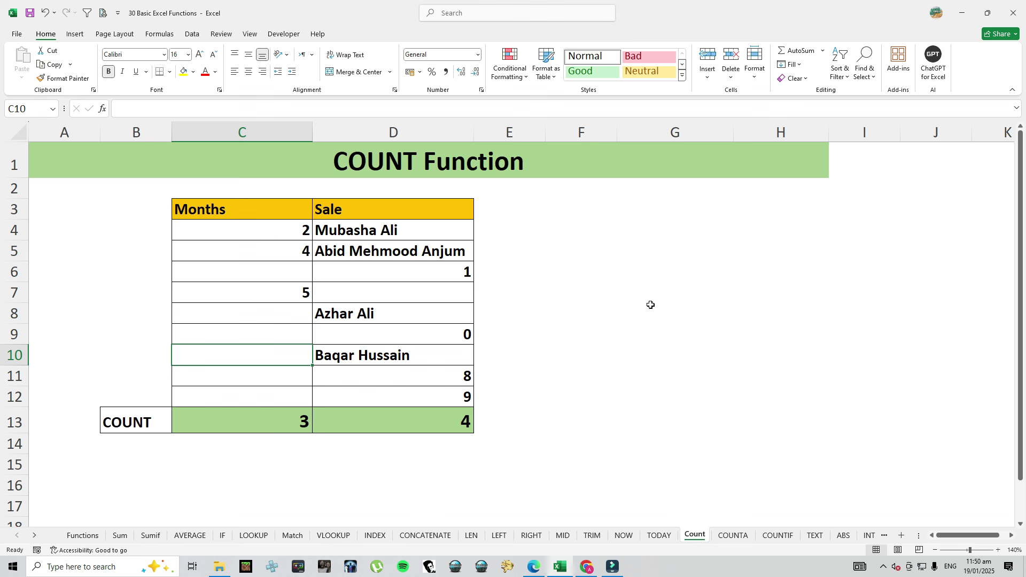
On the COUNTA sheet, re-enter the COUNTA formula in C13 over the range C4:C12 to count non-empty Months cells.
left_click(732, 535)
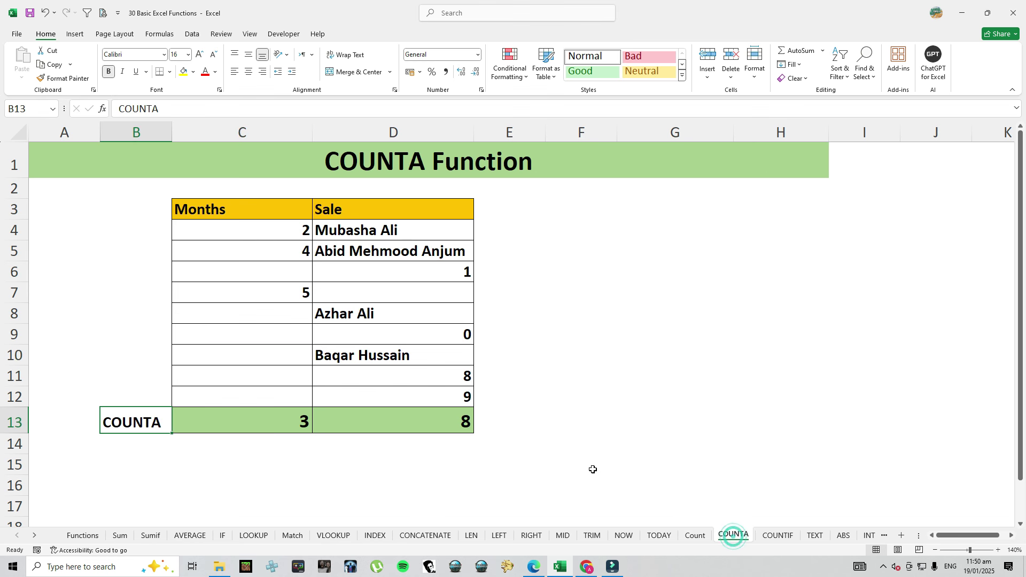
left_click(262, 425)
double_click(262, 424)
left_click(402, 433)
key("Escape")
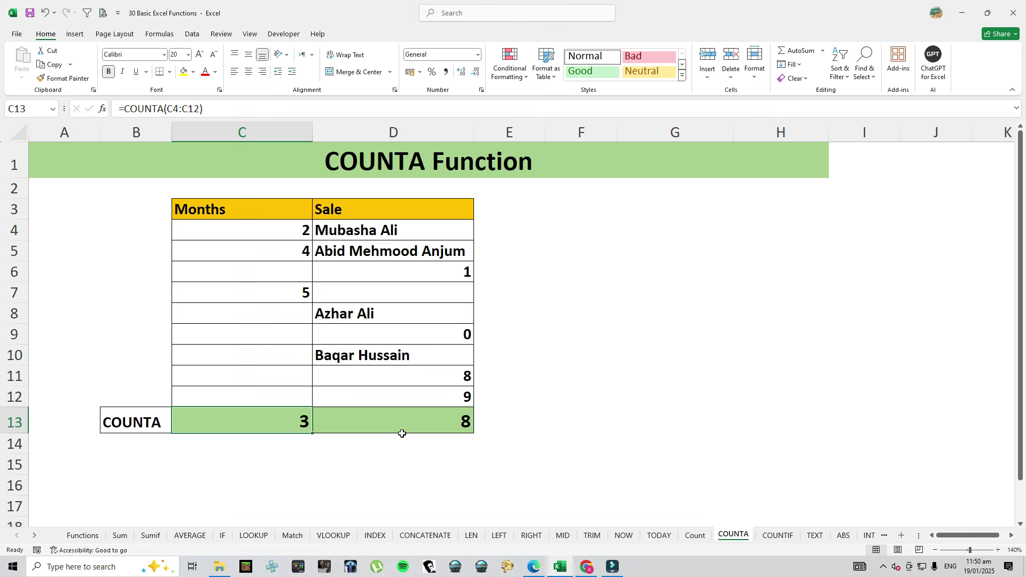
type("=")
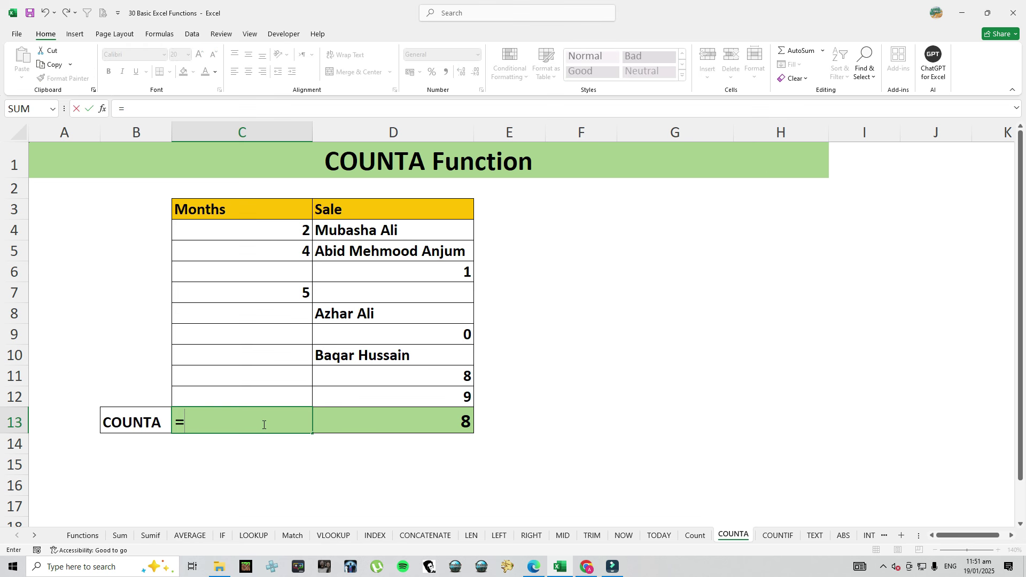
type("counta")
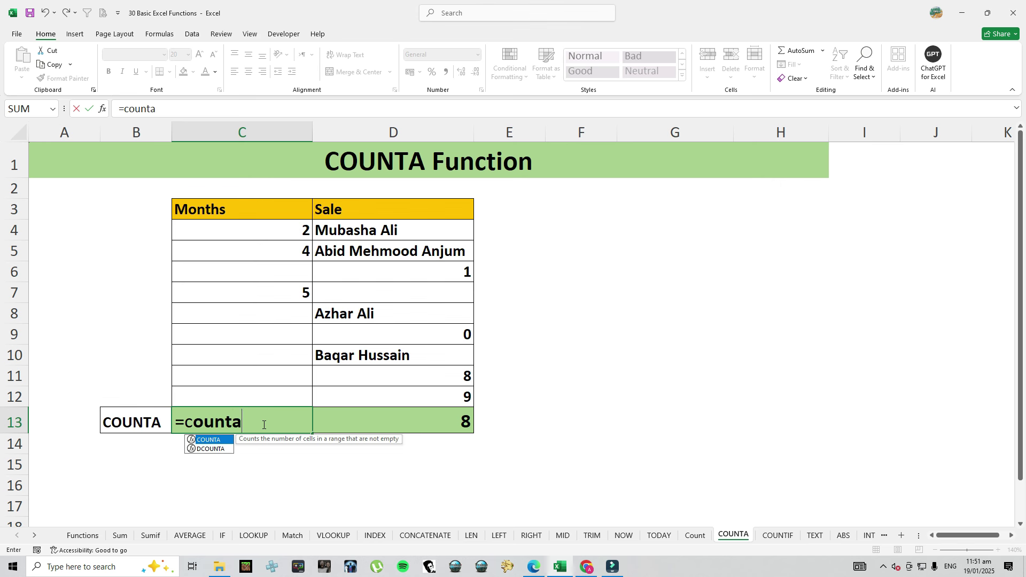
key("Tab")
left_click_drag(270, 232, 275, 398)
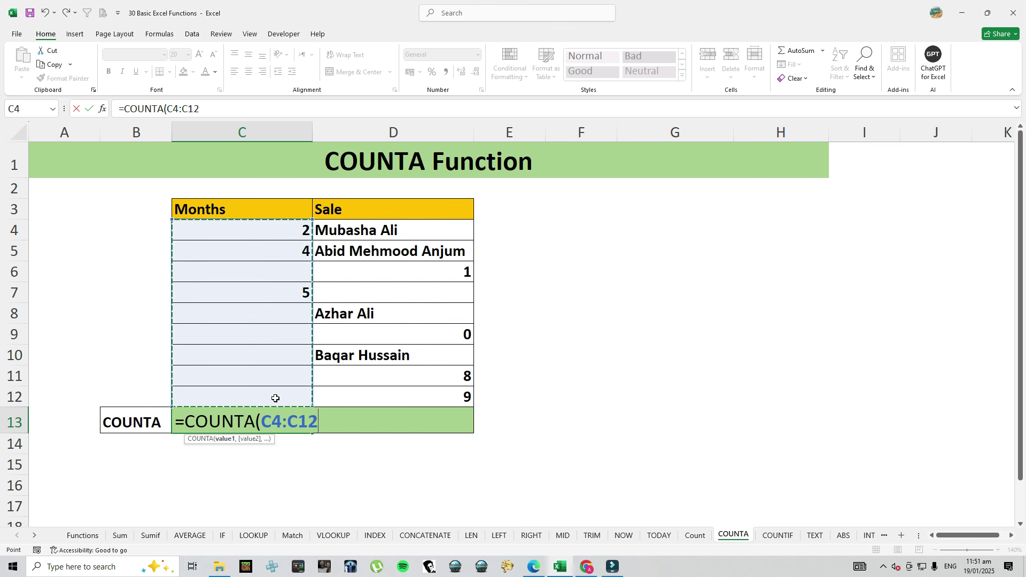
key("Return")
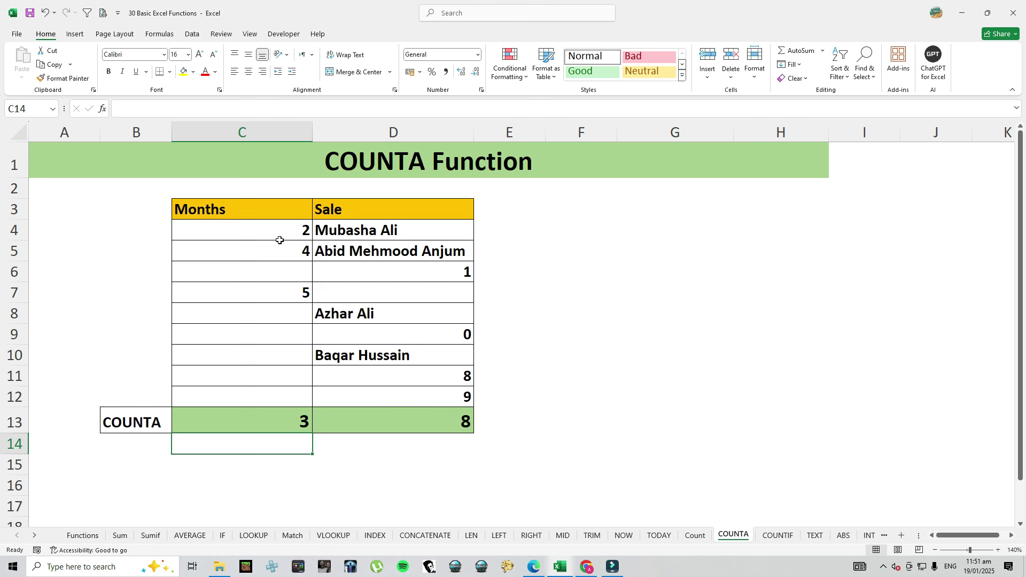
Fill two blank Months cells with symbols, entering "." in C8 and "@" in C9.
left_click(278, 319)
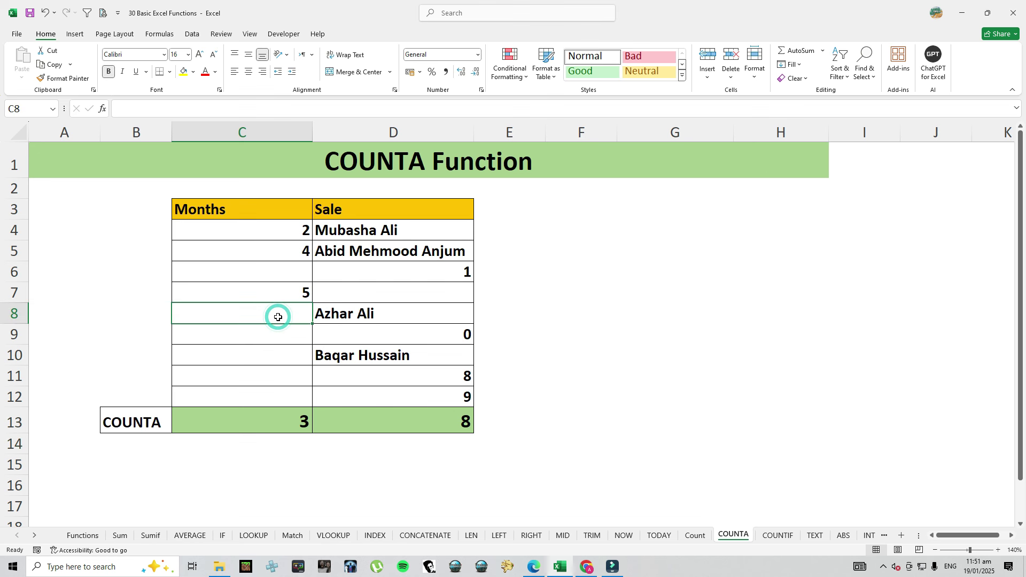
type(".")
key("Return")
left_click(278, 316)
key("Return")
type("@")
key("Return")
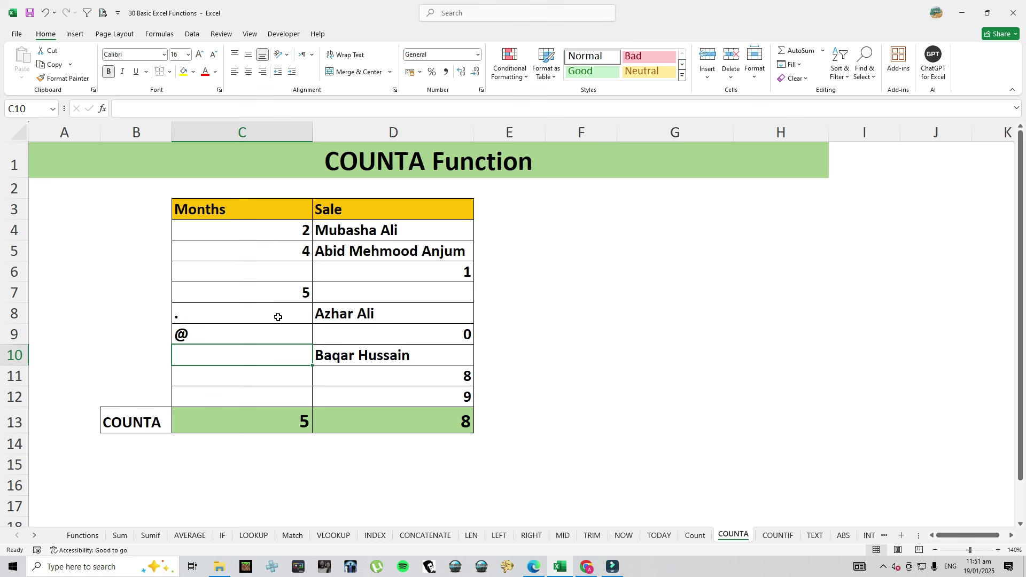
Inspect the range of the COUNTA formula in D13 and the Sale column entries it counts.
left_click(435, 419)
double_click(436, 419)
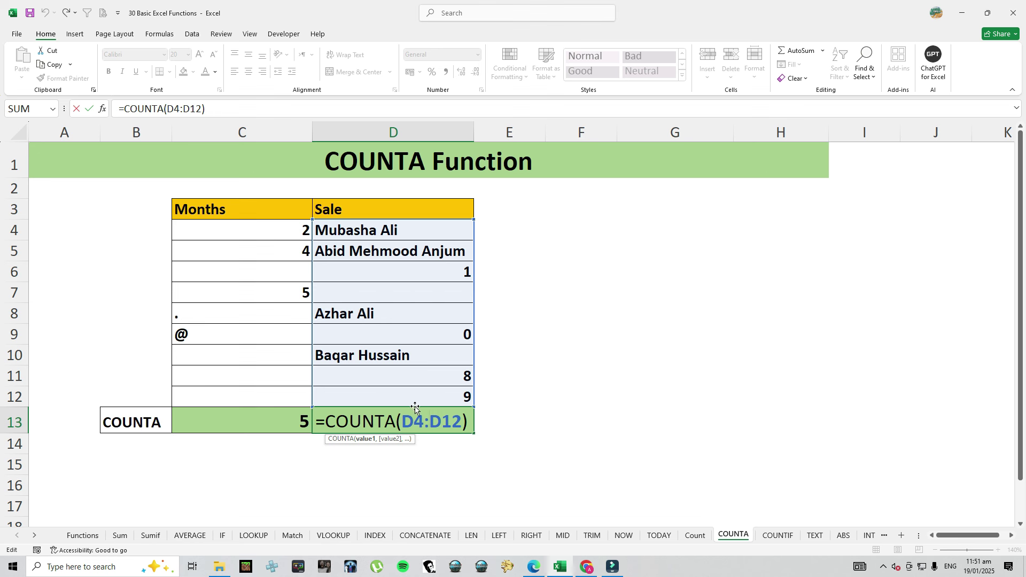
key("ctrl+Return")
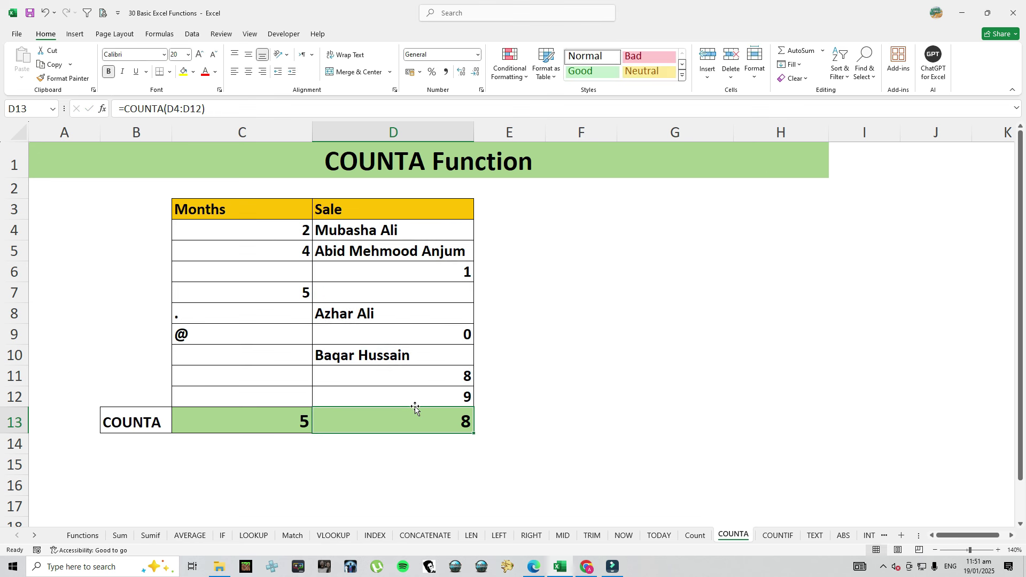
left_click(406, 227)
left_click(409, 271)
left_click(409, 321)
left_click(410, 382)
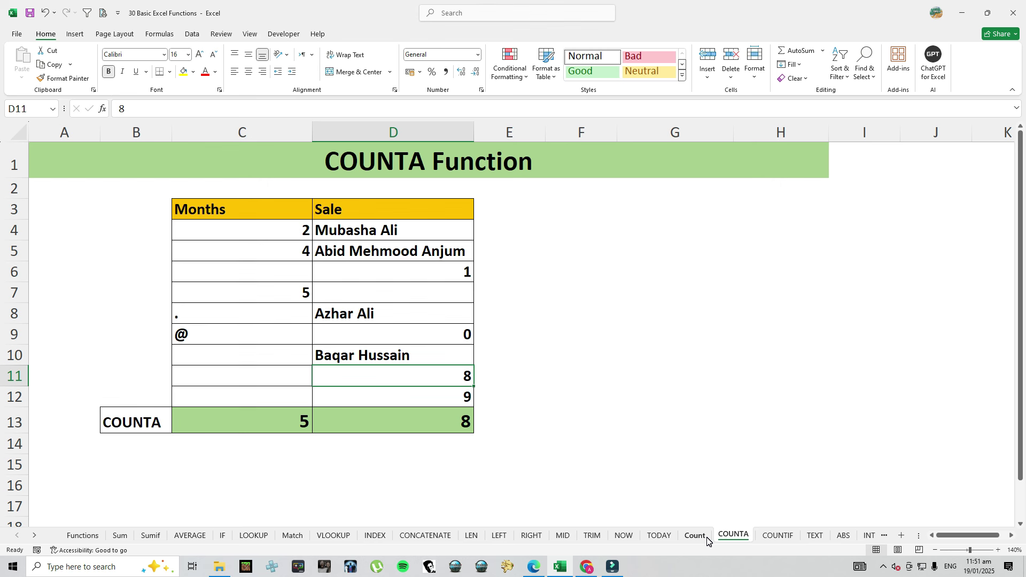
On the COUNTIF sheet, examine the COUNTIF formulas in C13 and D13 and the department name in F8.
left_click(772, 535)
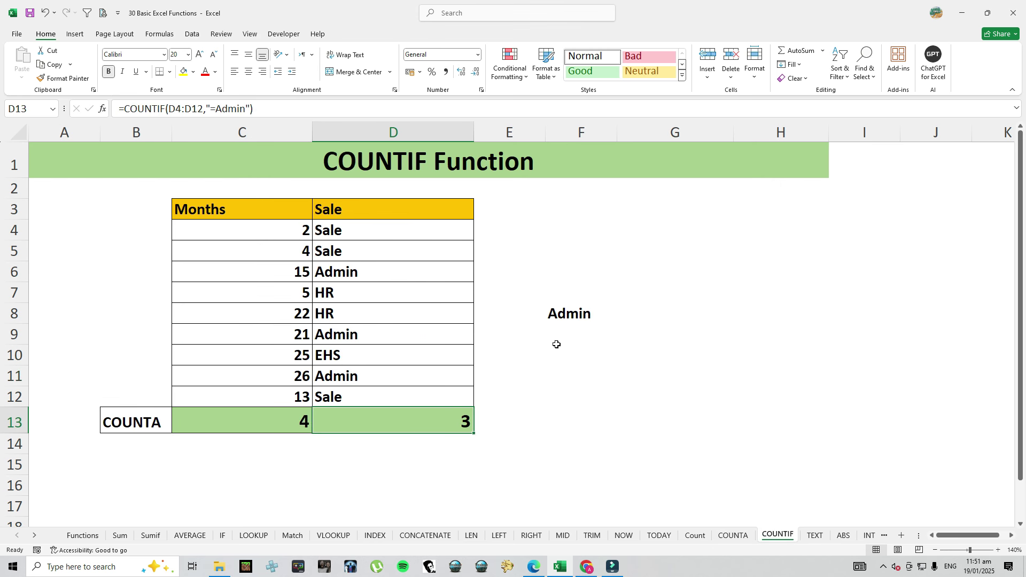
left_click(286, 423)
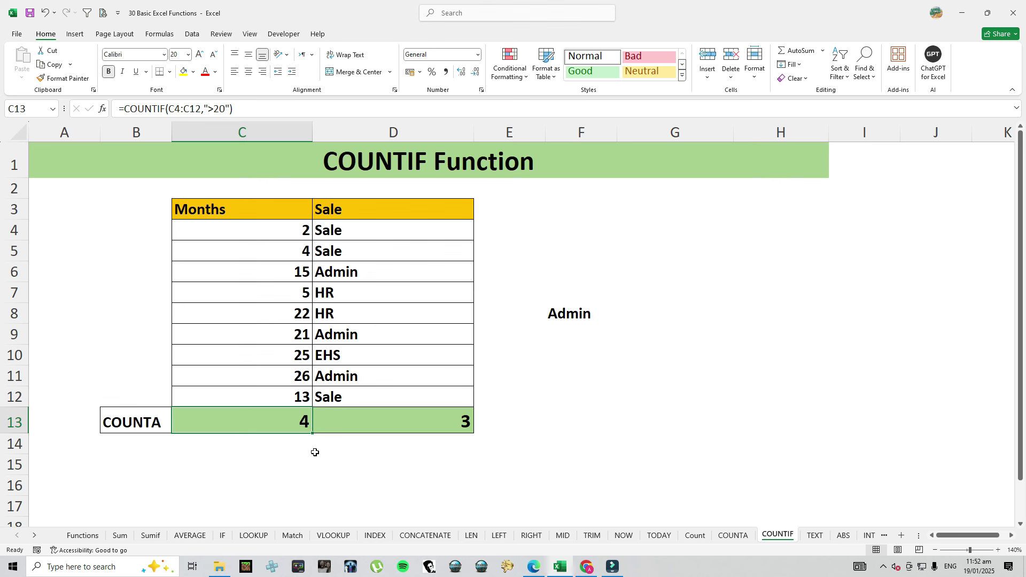
double_click(412, 423)
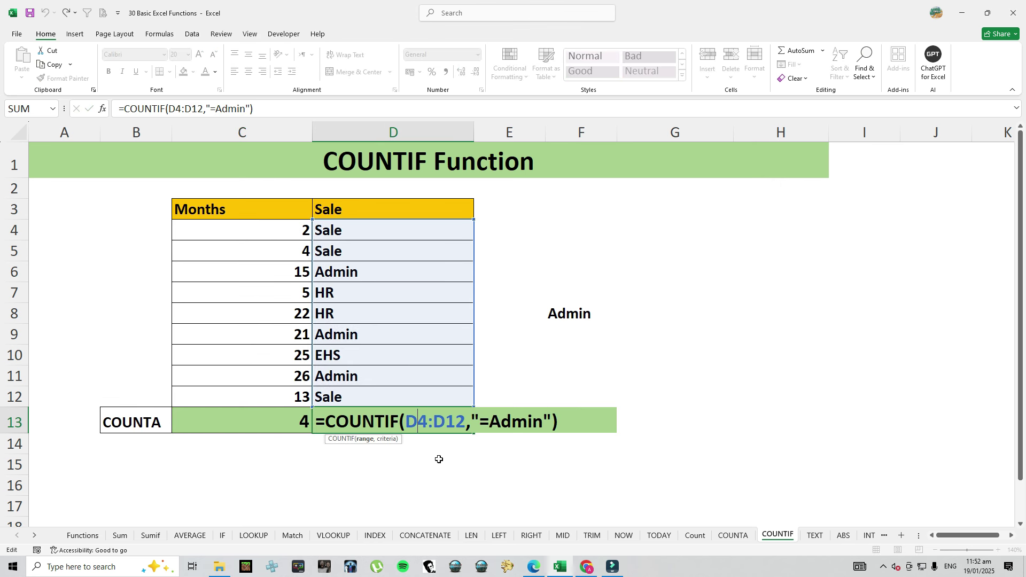
key("Escape")
left_click(584, 320)
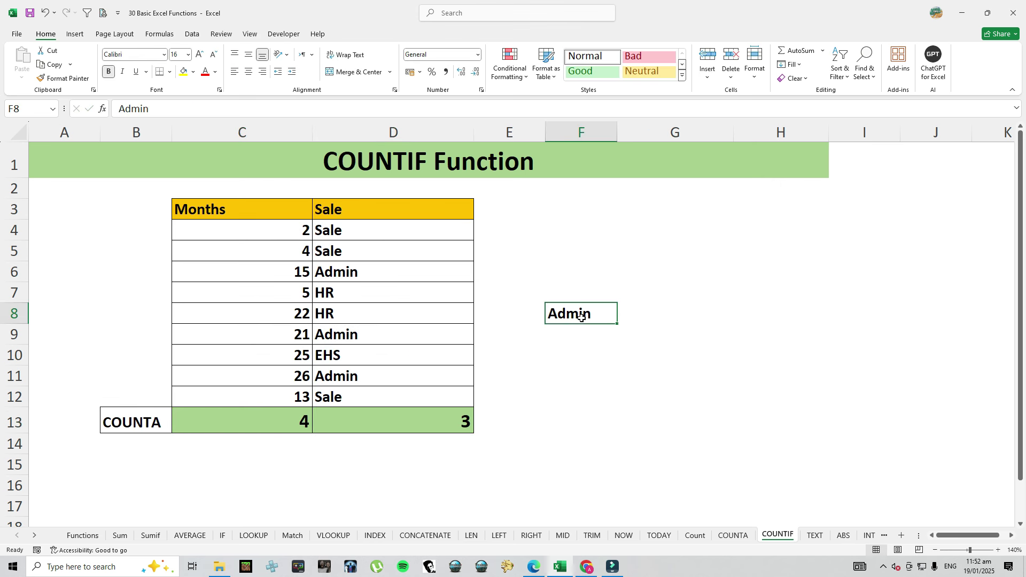
Re-enter the formula in D13 as =COUNTIF(D4:D12,F8) to count the entries matching the department in F8.
left_click(438, 423)
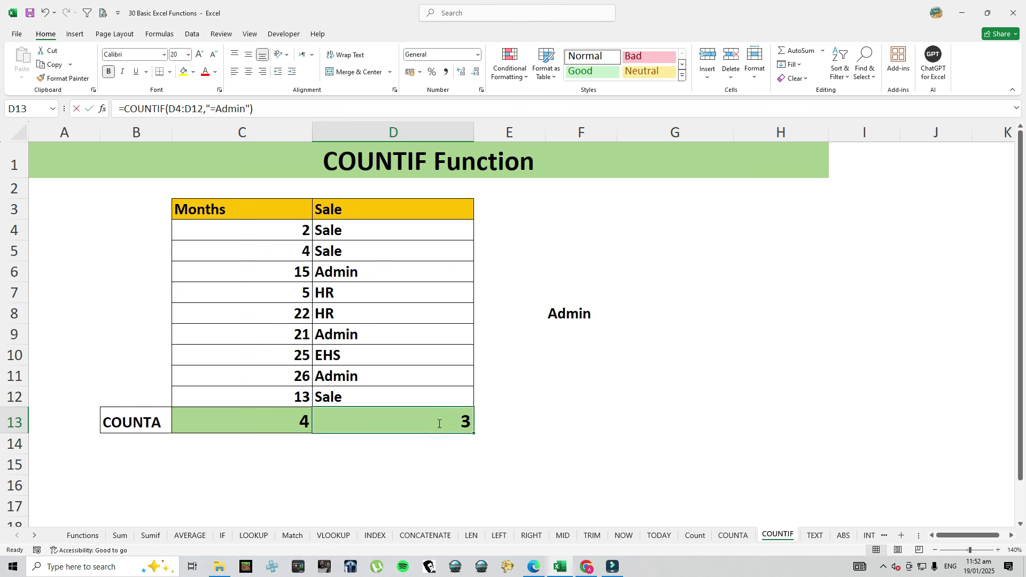
type("=countif")
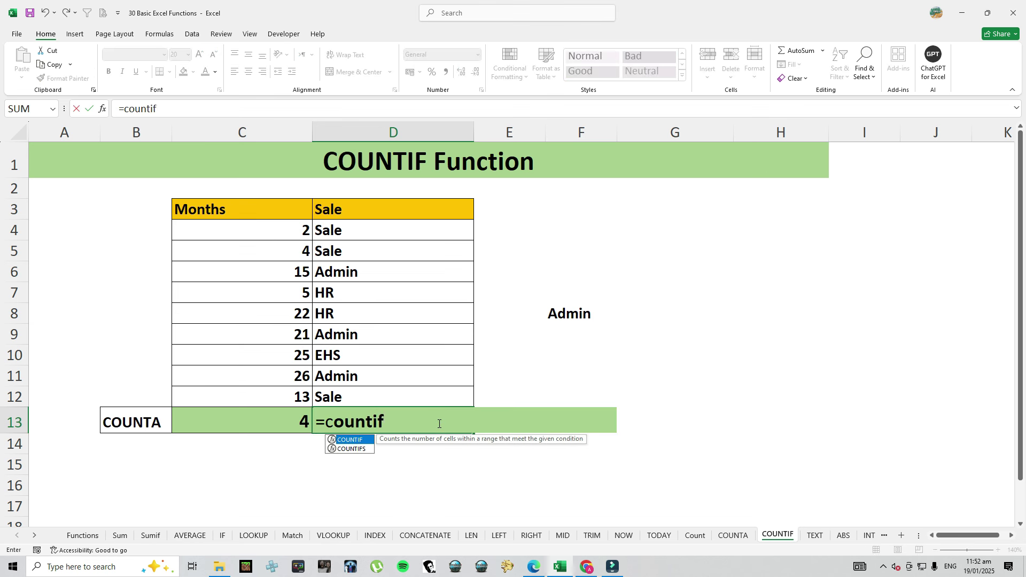
key("Tab")
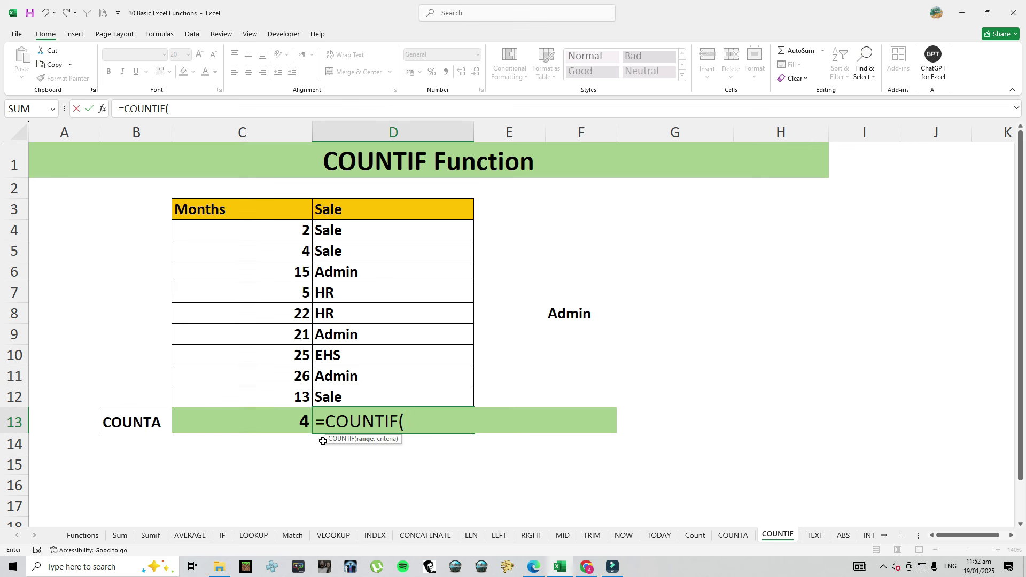
left_click_drag(343, 232, 361, 403)
type(",")
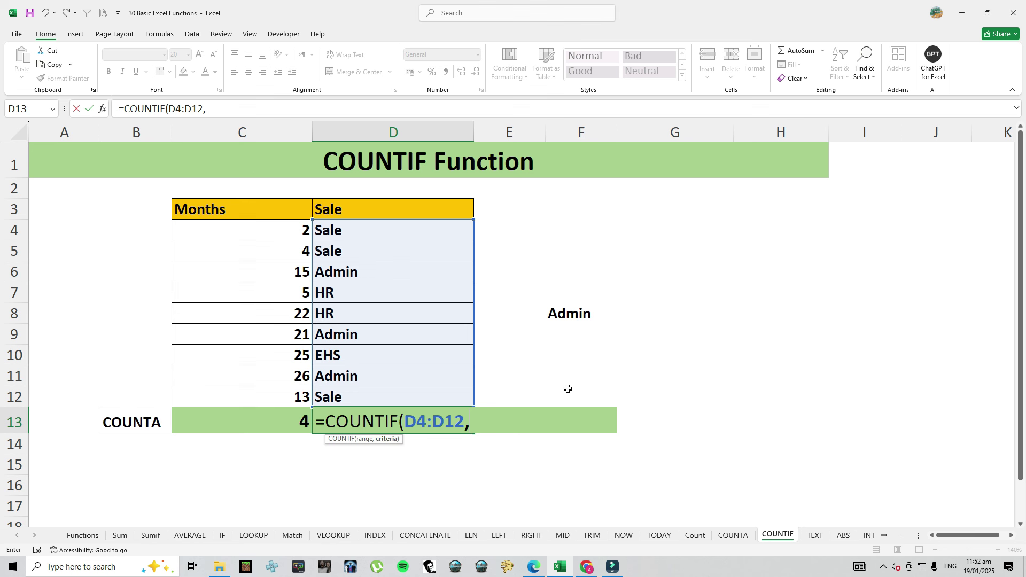
left_click(570, 317)
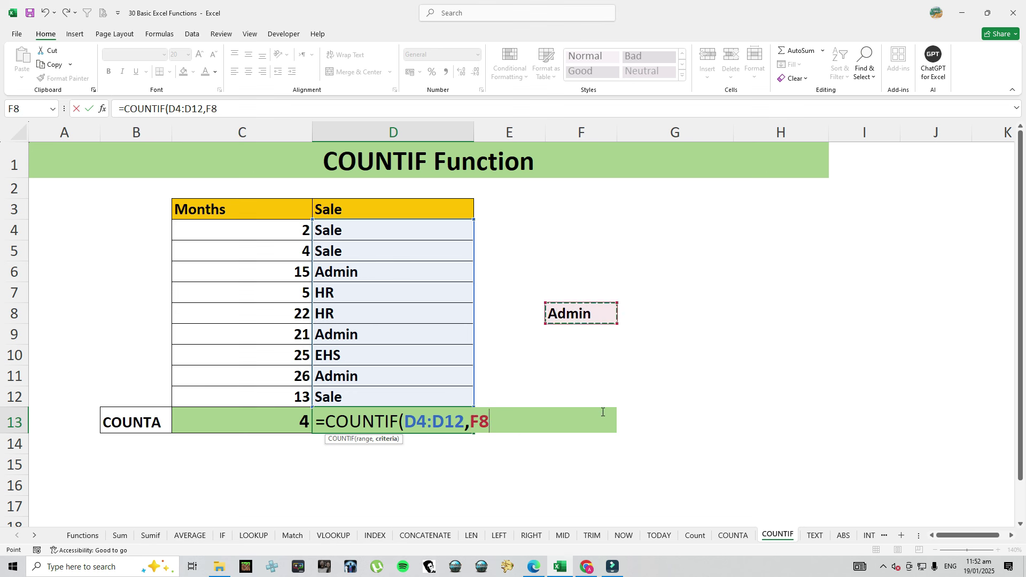
key("Return")
key("Up")
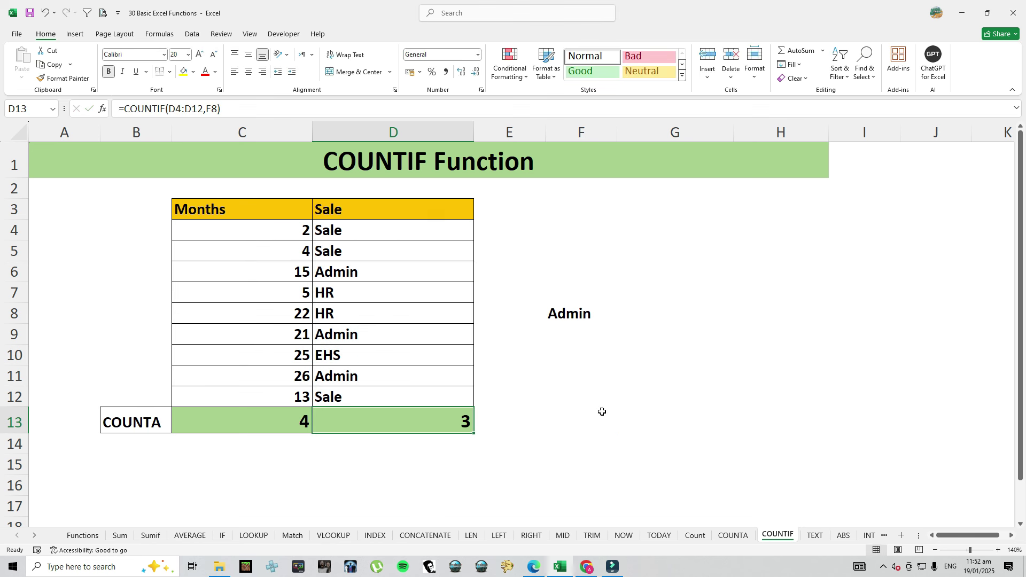
Inspect the COUNTIF formula in C13 and its ">20" criterion.
key("Left")
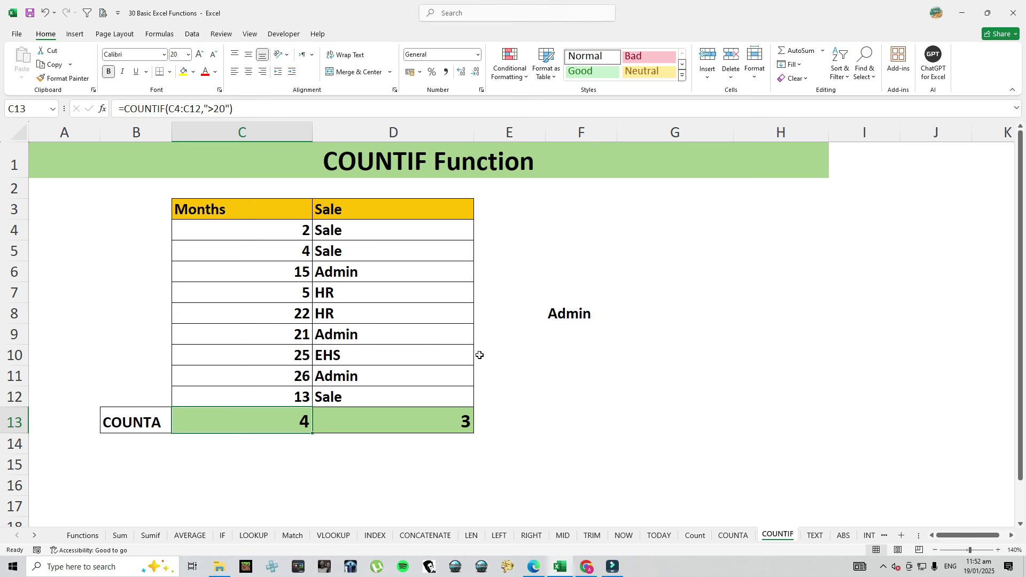
double_click(196, 422)
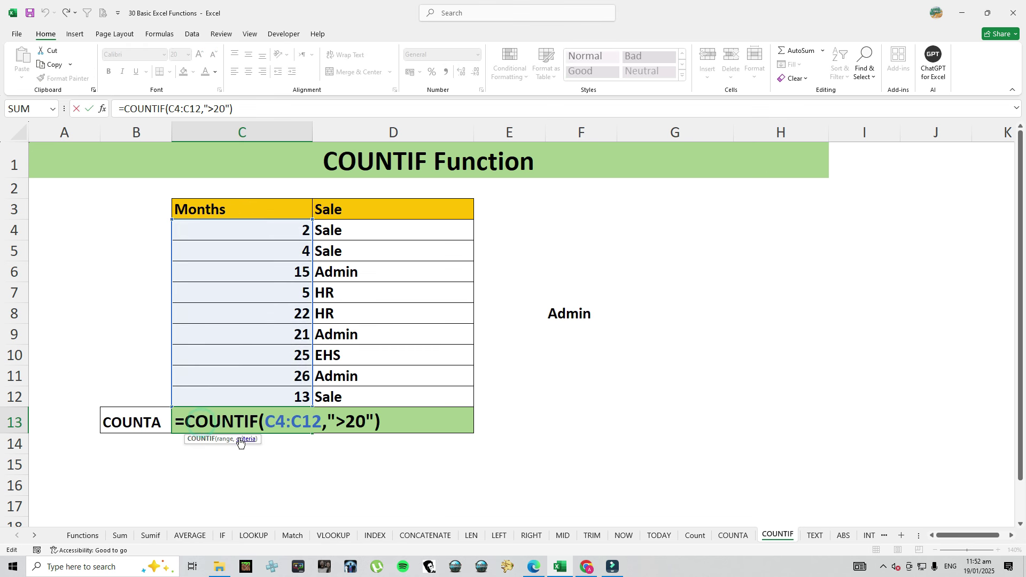
double_click(331, 420)
left_click_drag(335, 423, 364, 425)
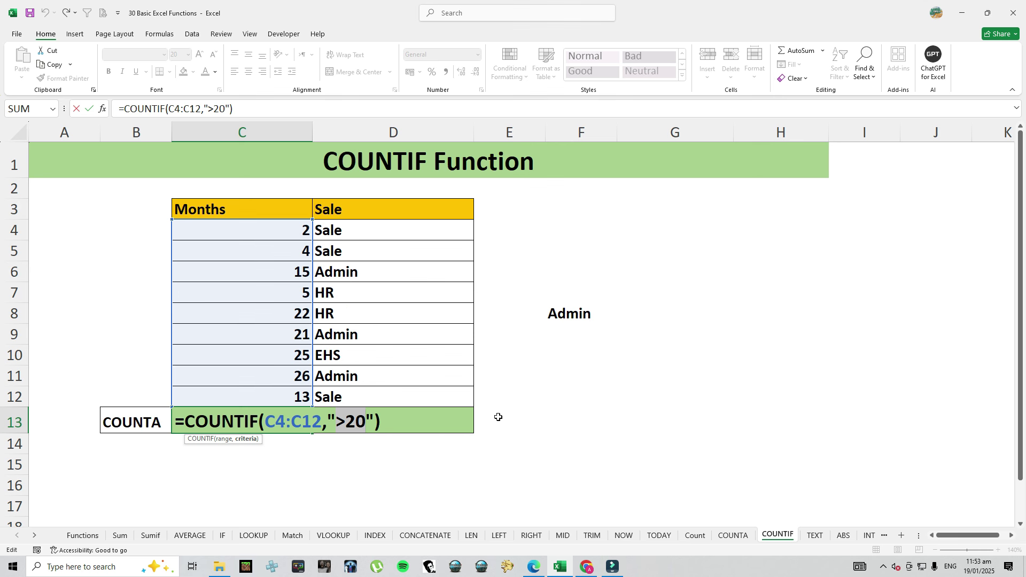
key("ctrl+Return")
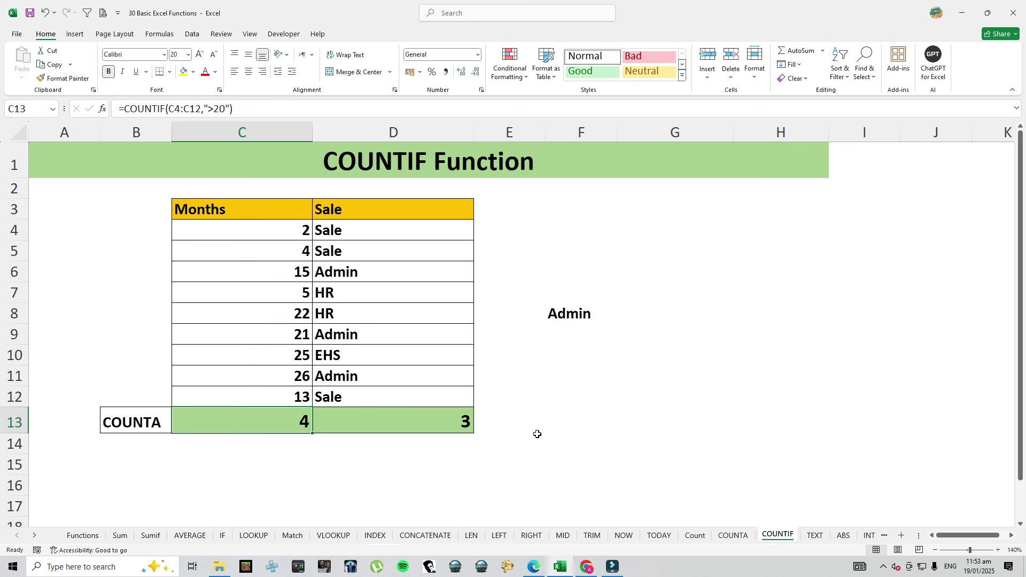
On the TEXT sheet, enter =TEXT(C4,"d") in H5 to extract the day from the first date.
left_click(816, 536)
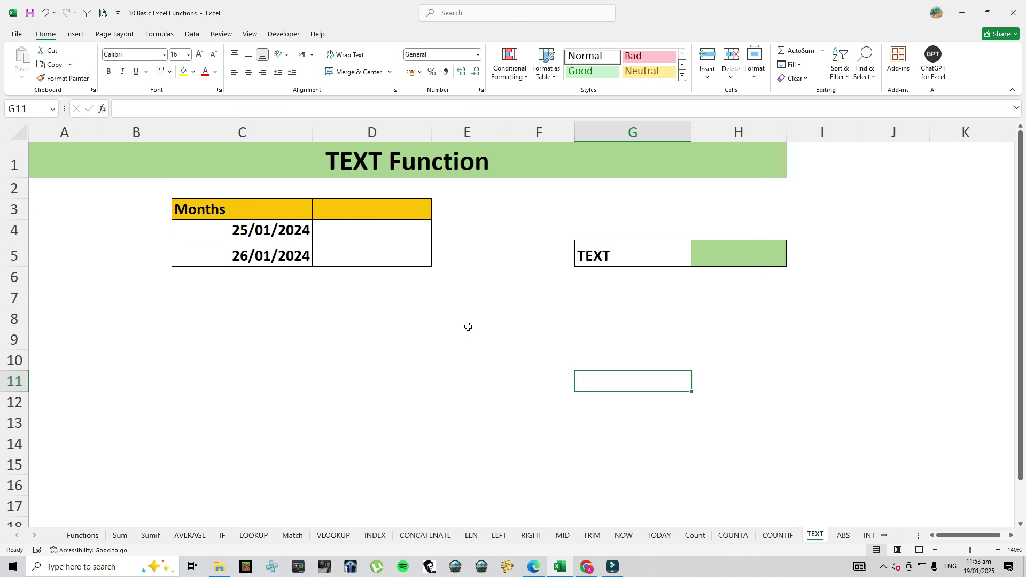
left_click(724, 260)
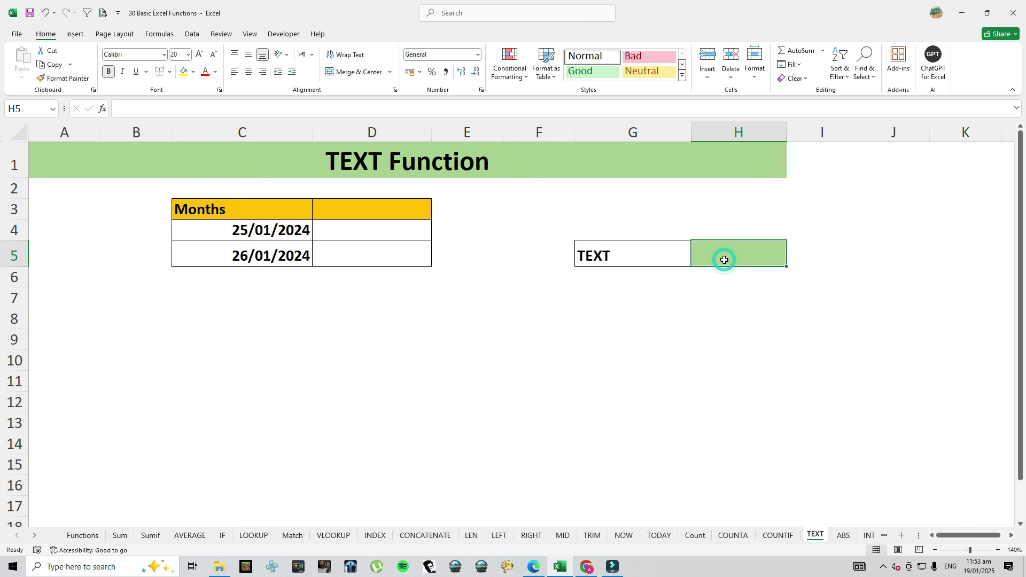
type("=")
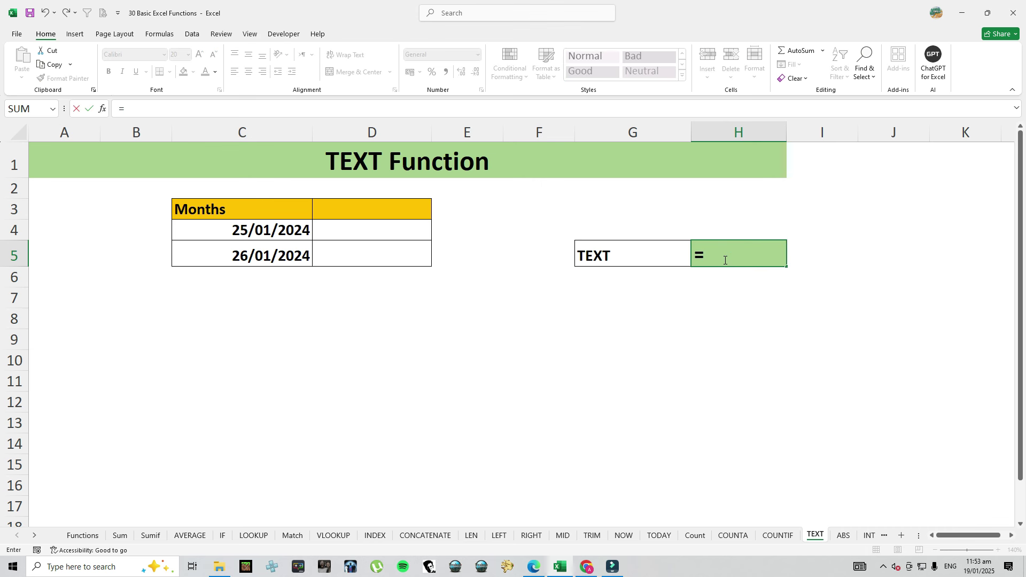
type("tex")
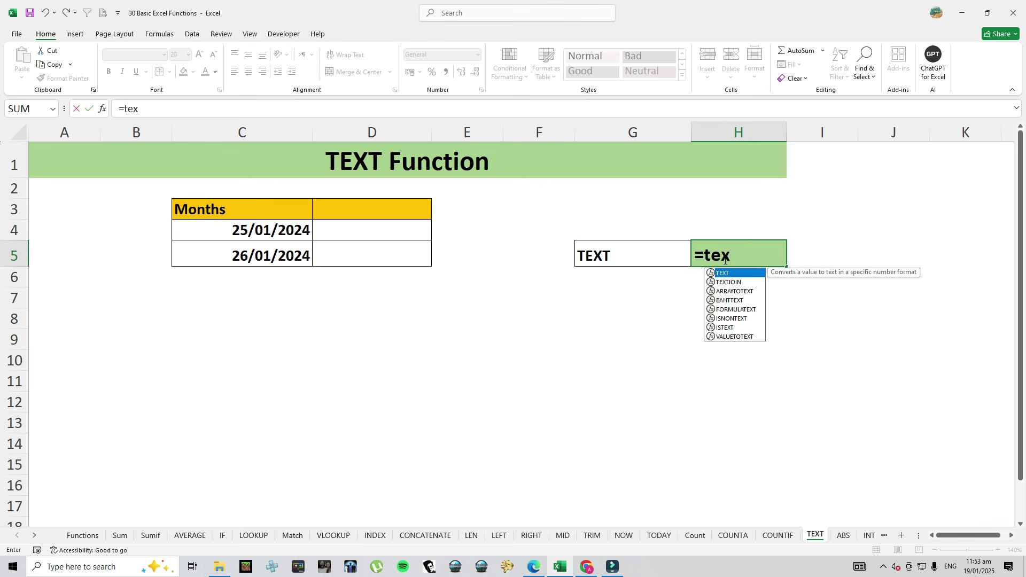
key("Tab")
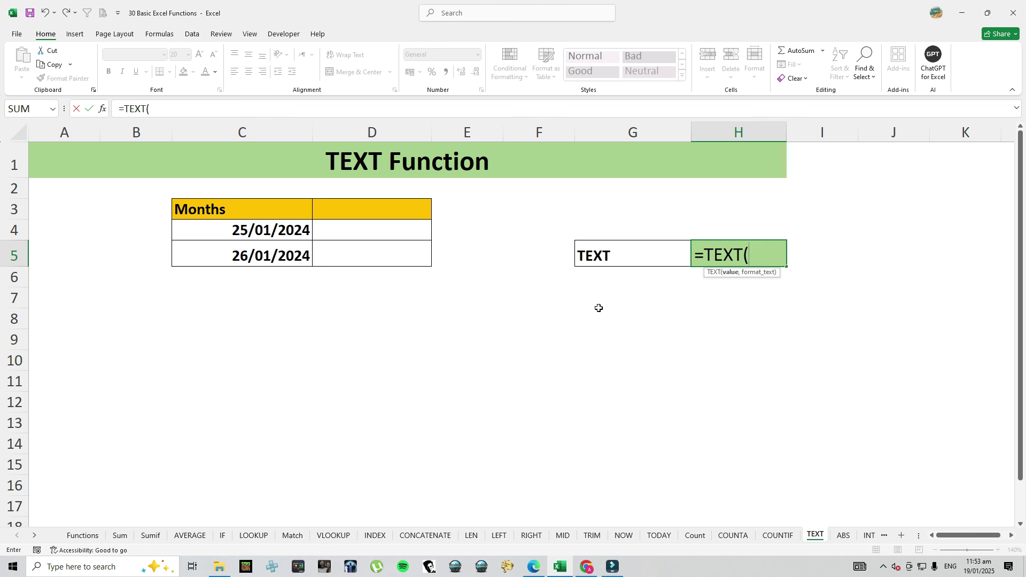
left_click(280, 229)
type(",")
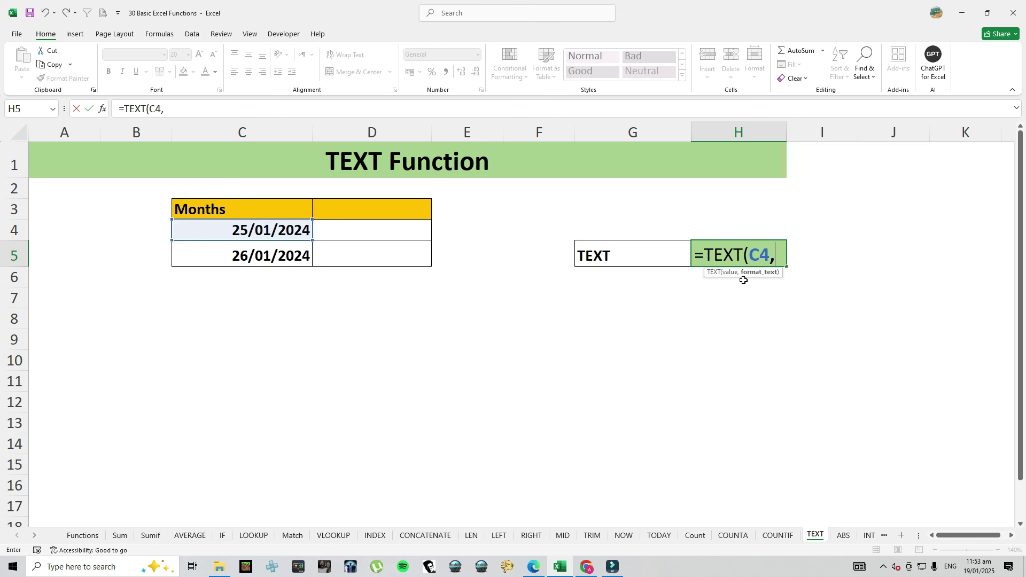
type("\"")
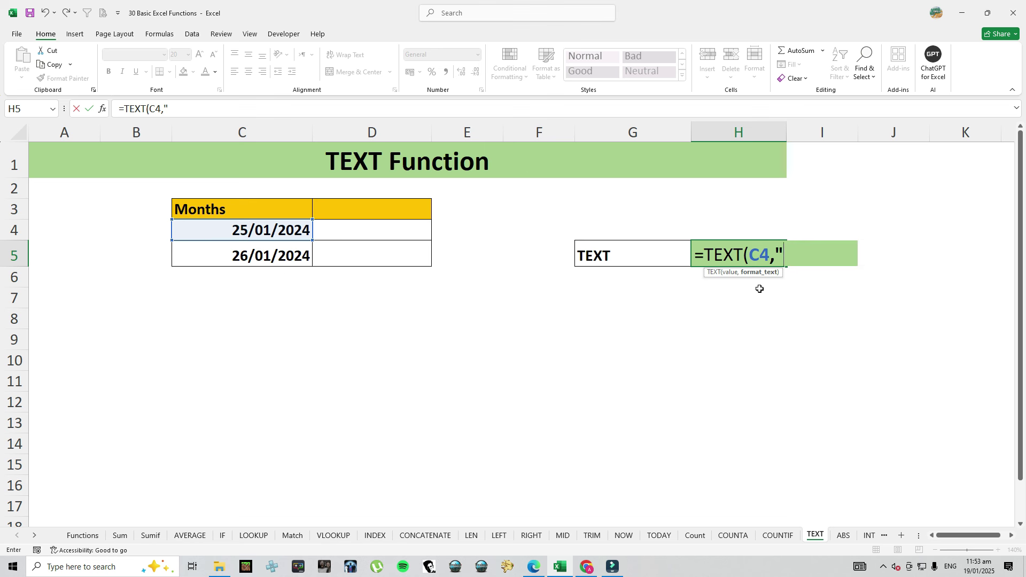
type("d\")")
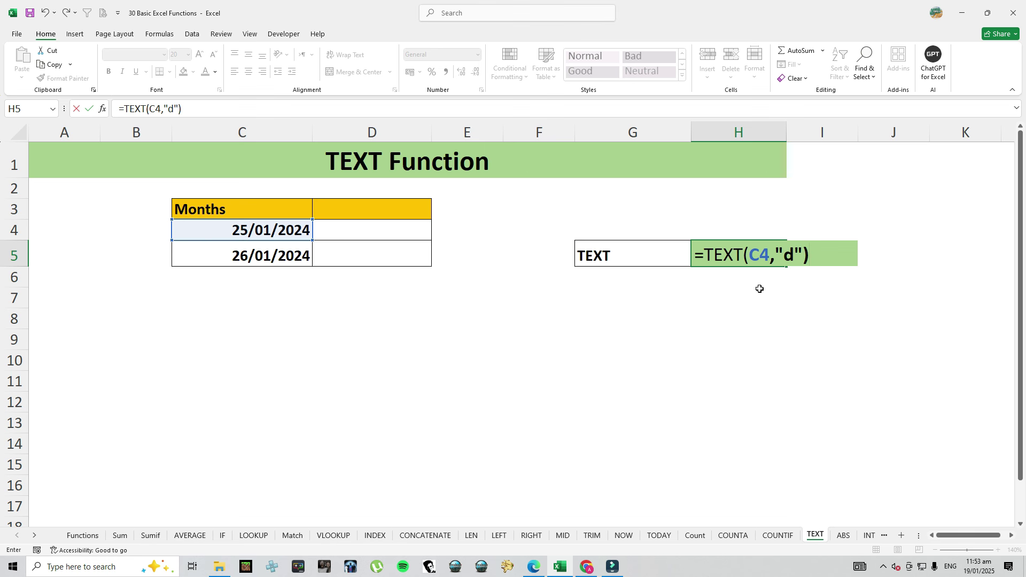
key("Return")
key("Up")
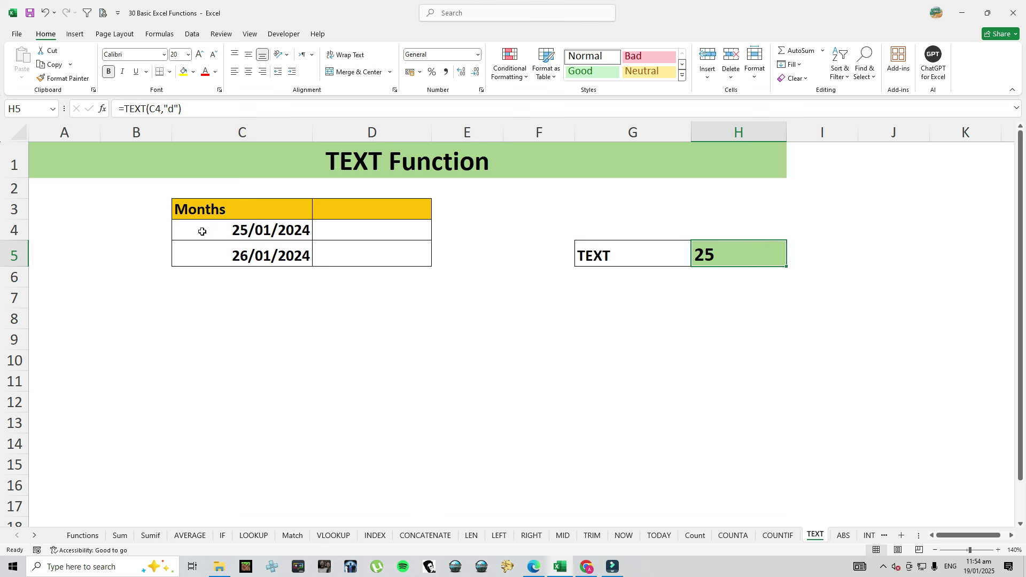
Change the date in C4 to 05/01/2024 and check the TEXT formula in H5.
double_click(225, 231)
left_click(238, 233)
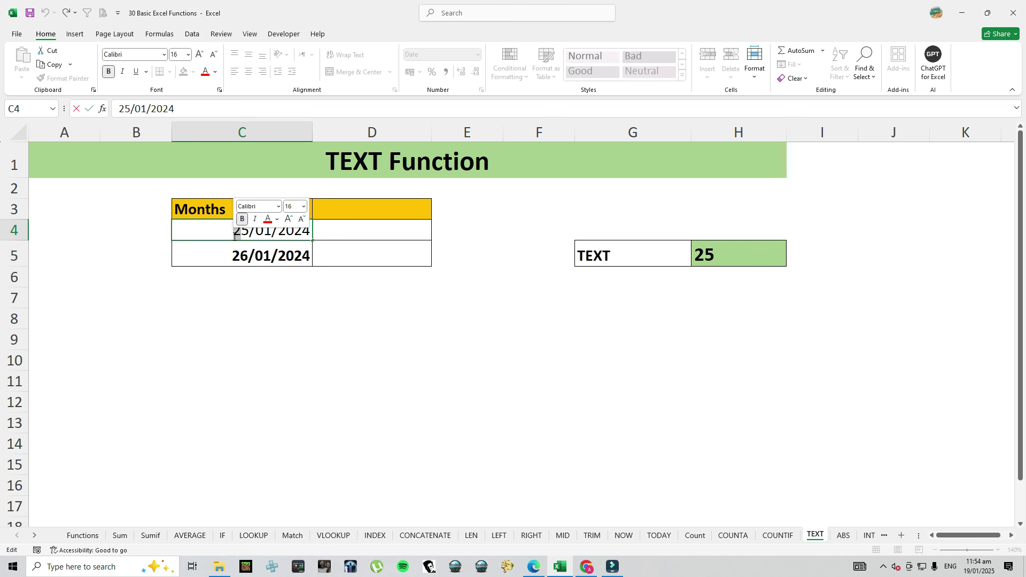
key("Delete")
key("Return")
left_click(699, 255)
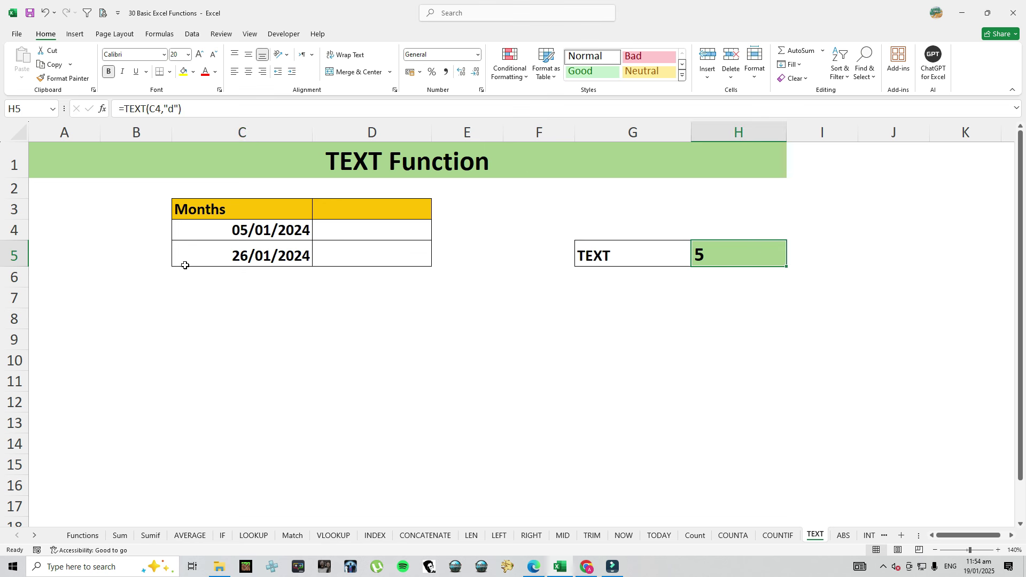
Change the format code of the TEXT formula in H5 to "dd".
double_click(745, 258)
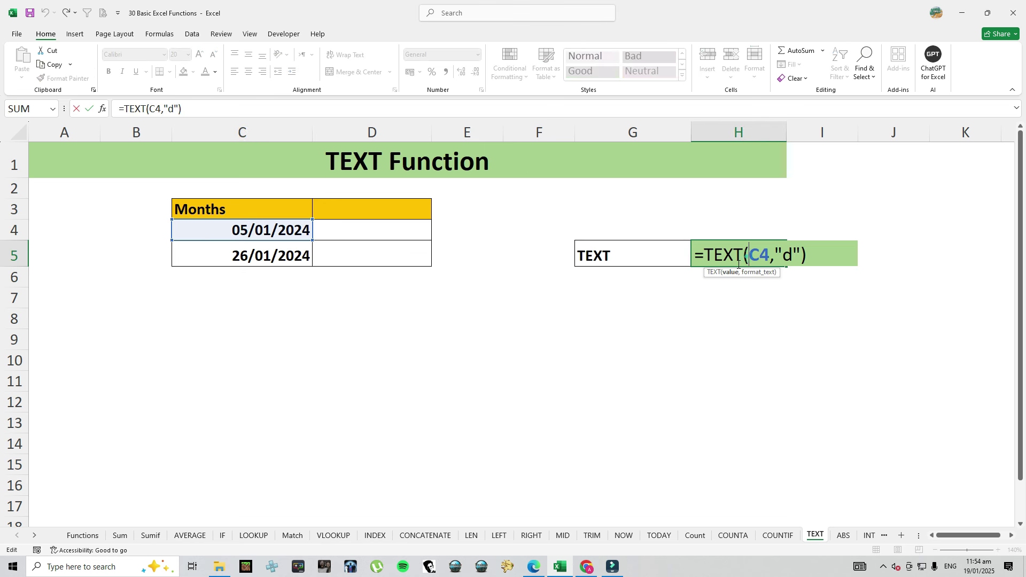
left_click(782, 255)
type("d")
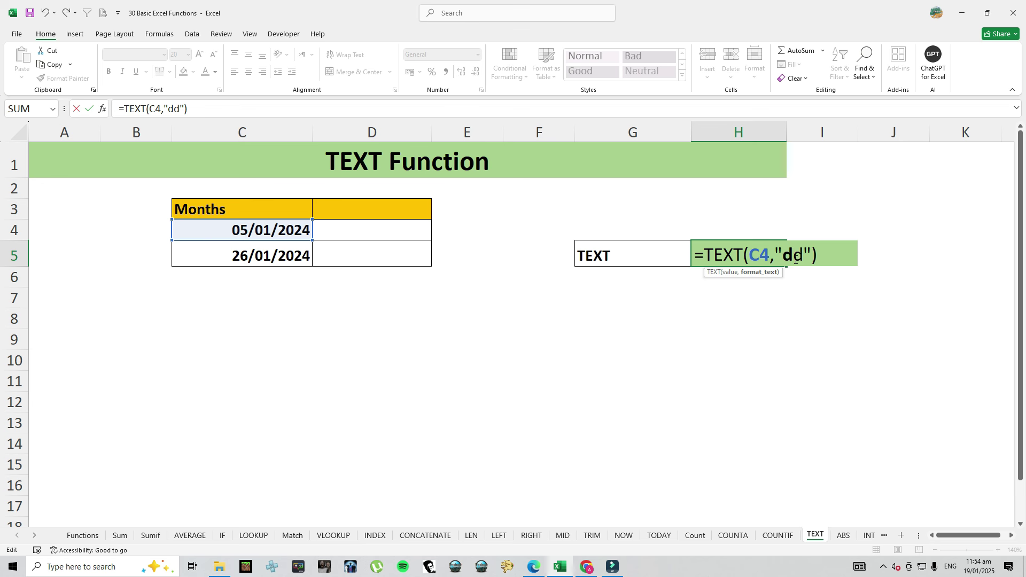
key("Return")
Extend the day format code in H5's TEXT formula to "ddd" for the abbreviated weekday name.
double_click(705, 255)
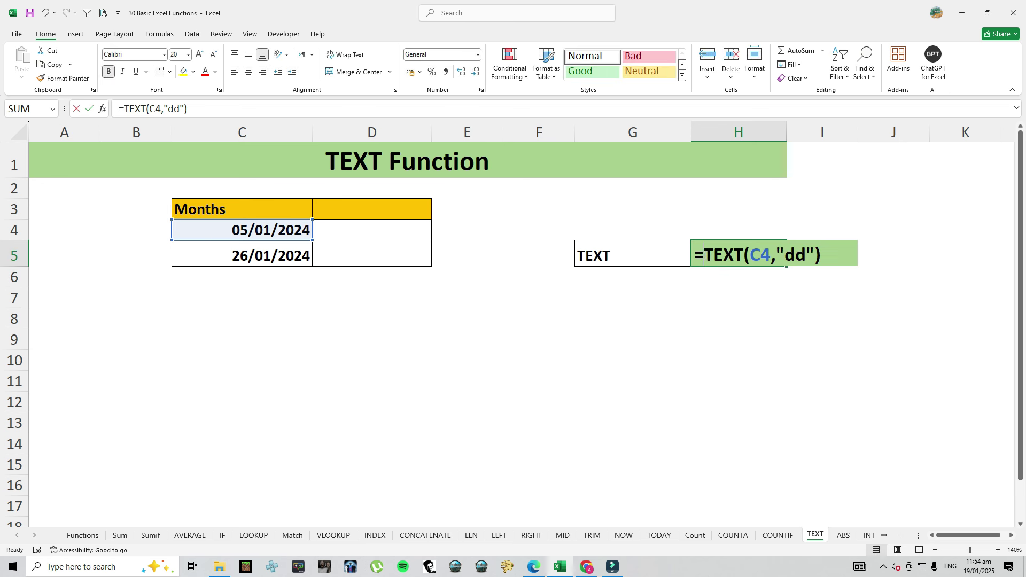
left_click(794, 255)
type("d")
key("Return")
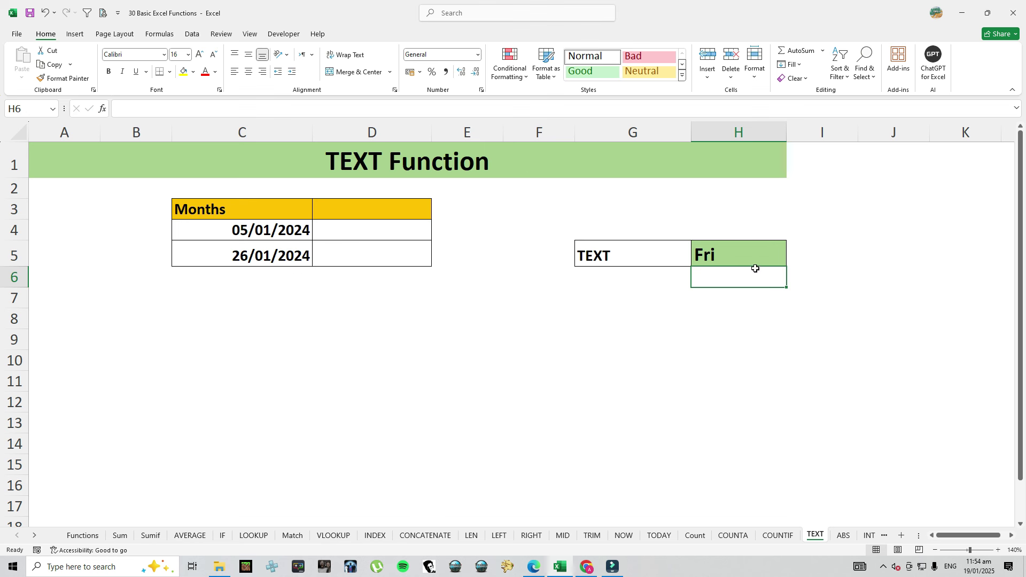
Set the format code in H5's TEXT formula to "dddd" for the full weekday name.
left_click(716, 254)
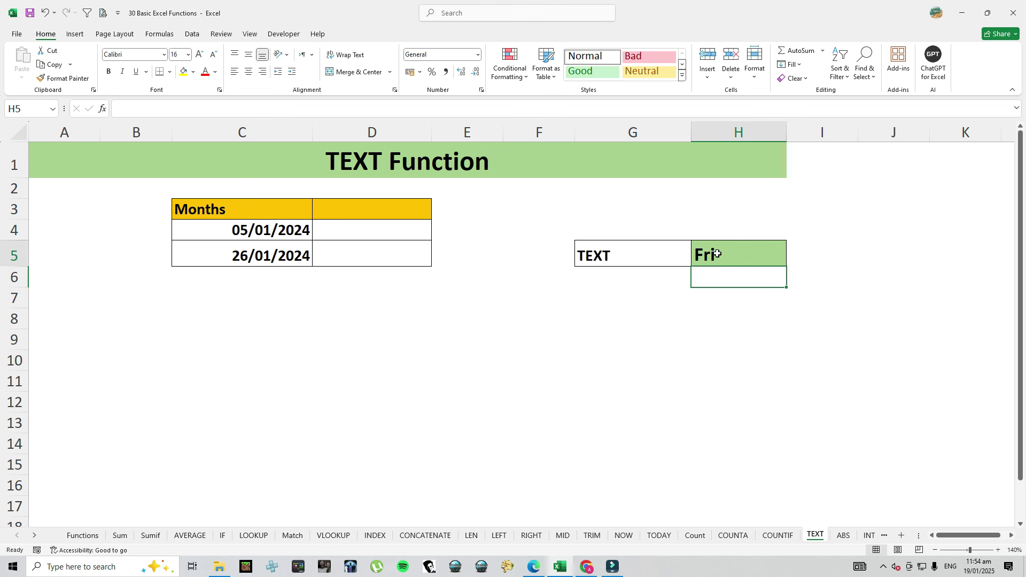
double_click(716, 254)
left_click(802, 261)
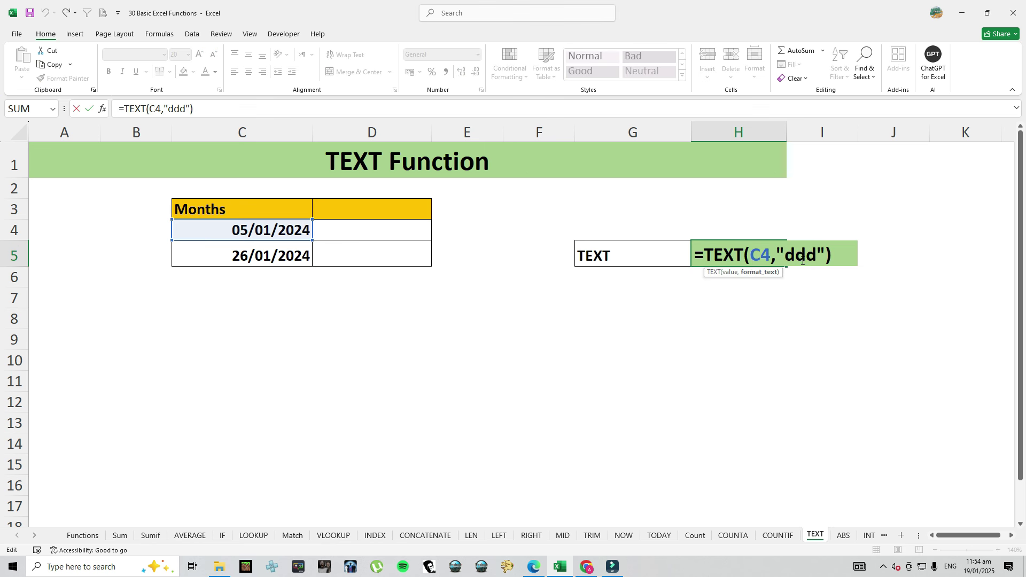
type("d")
key("Return")
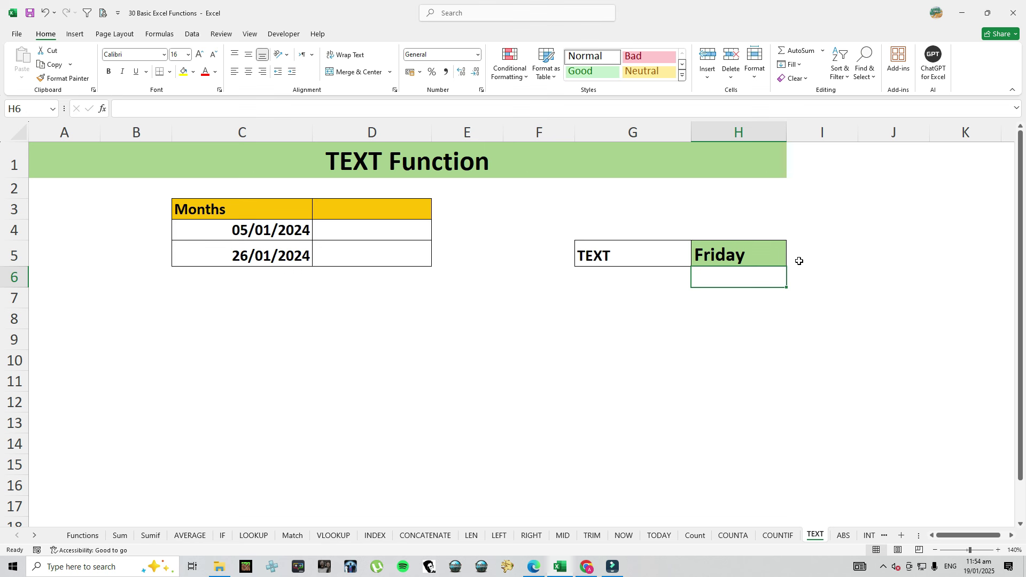
Replace the day format code in H5's TEXT formula with "m" to return the month number.
left_click(755, 258)
double_click(755, 258)
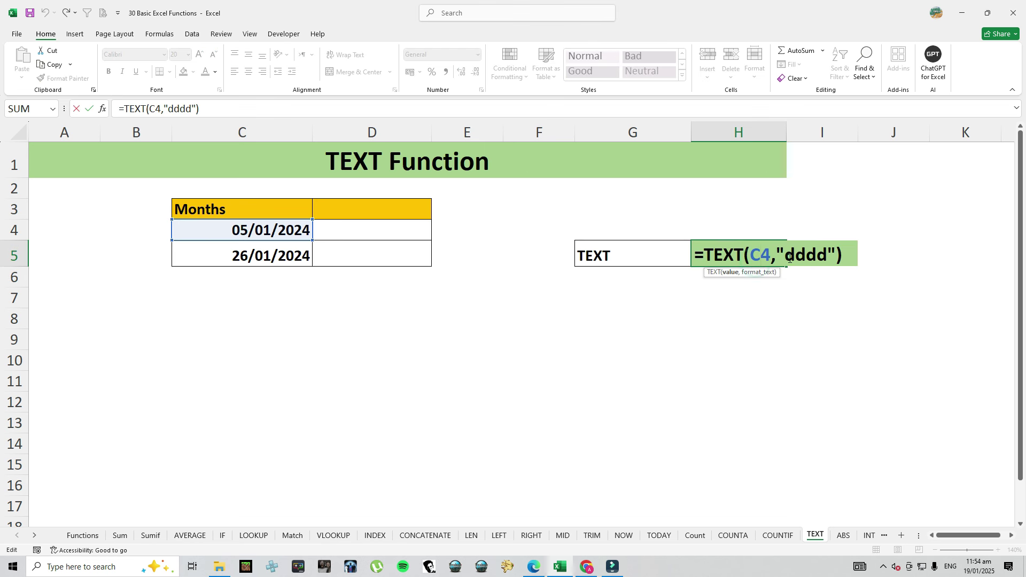
left_click_drag(783, 257, 826, 255)
type("m")
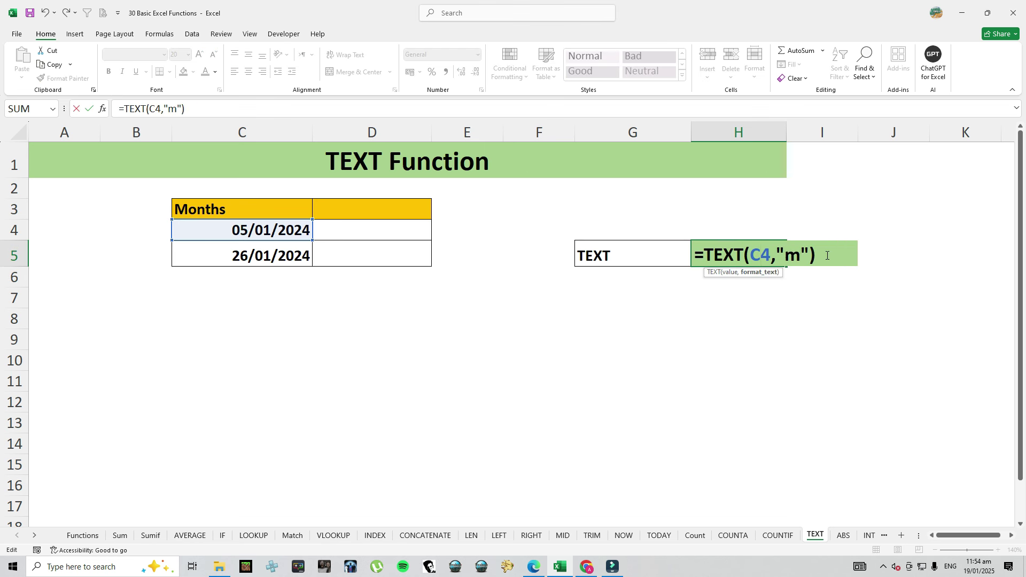
key("Return")
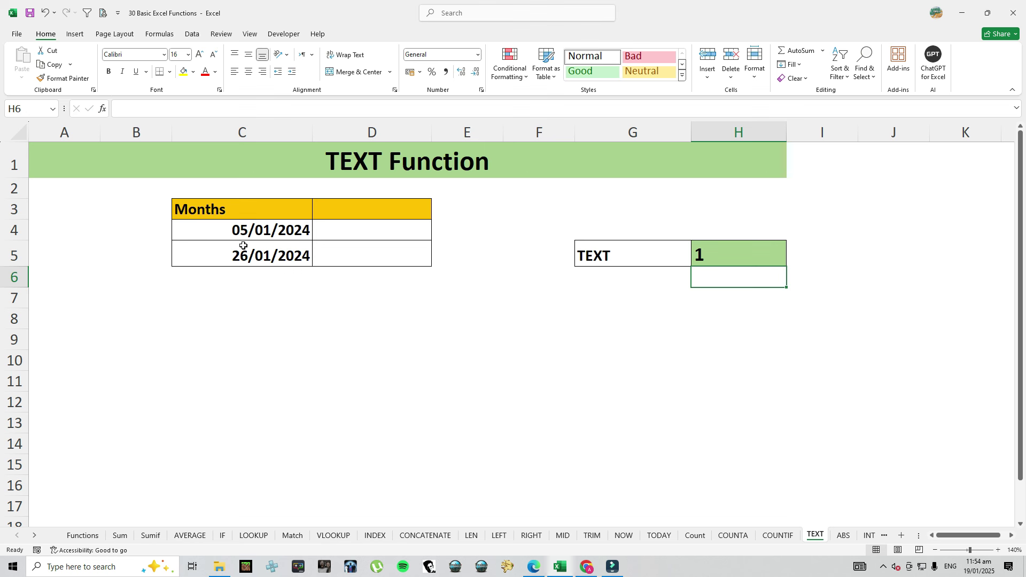
Extend the month format code in H5's TEXT formula to "mm" for a two-digit month.
double_click(699, 257)
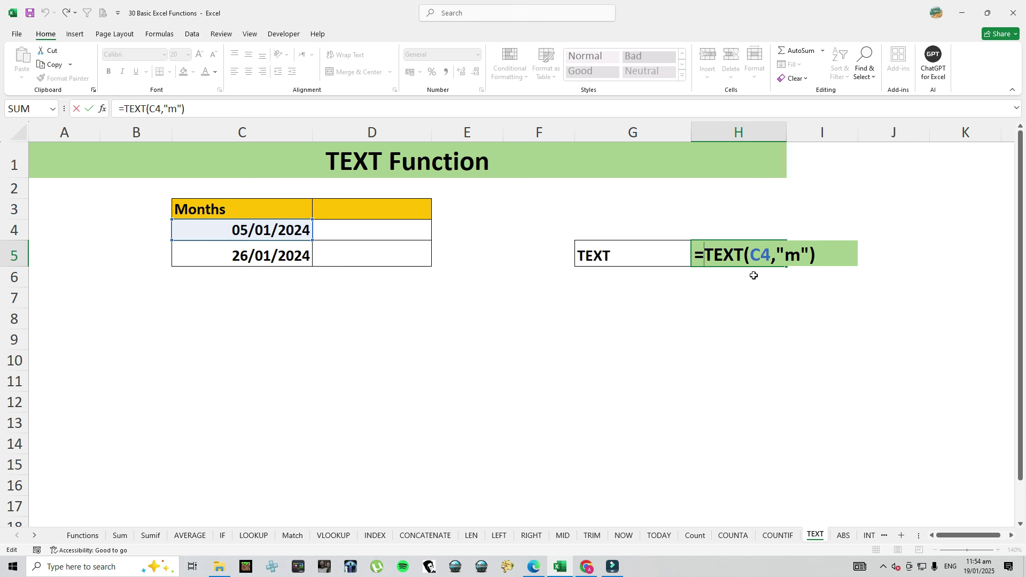
left_click(802, 257)
type("m")
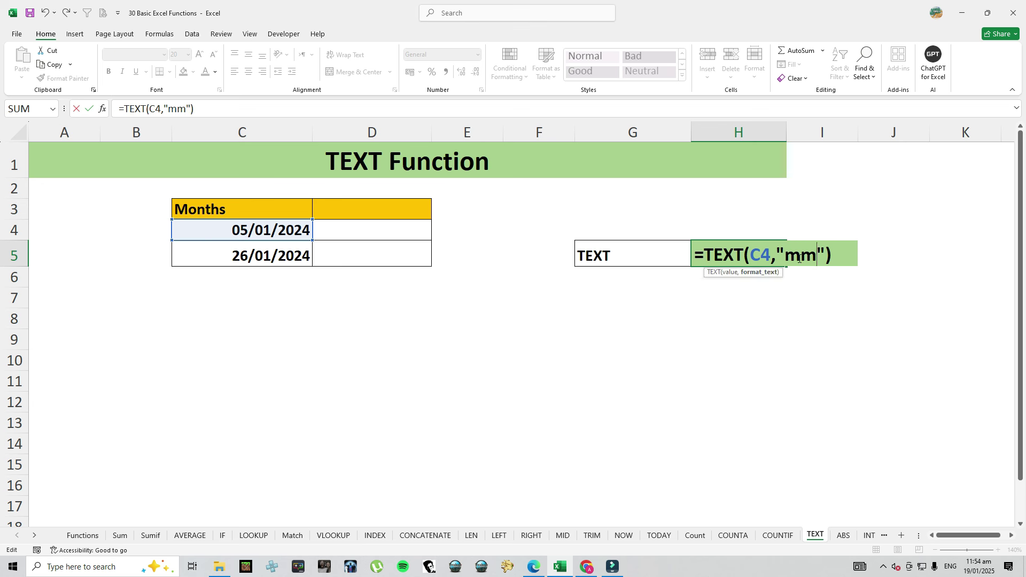
key("Return")
Extend the month format code in H5's TEXT formula to "mmm" for the abbreviated month name.
double_click(745, 256)
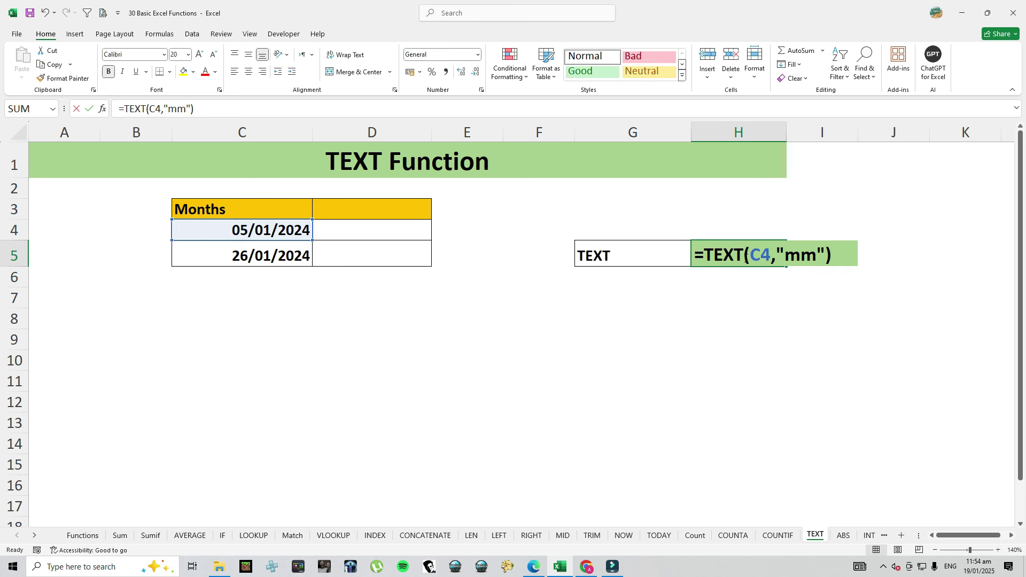
left_click(800, 258)
type("m")
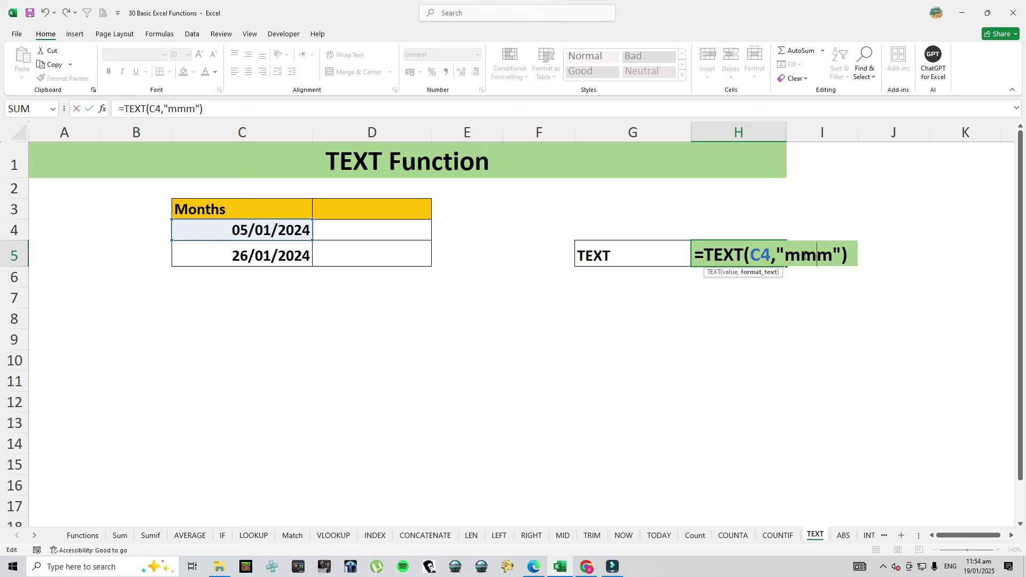
key("Return")
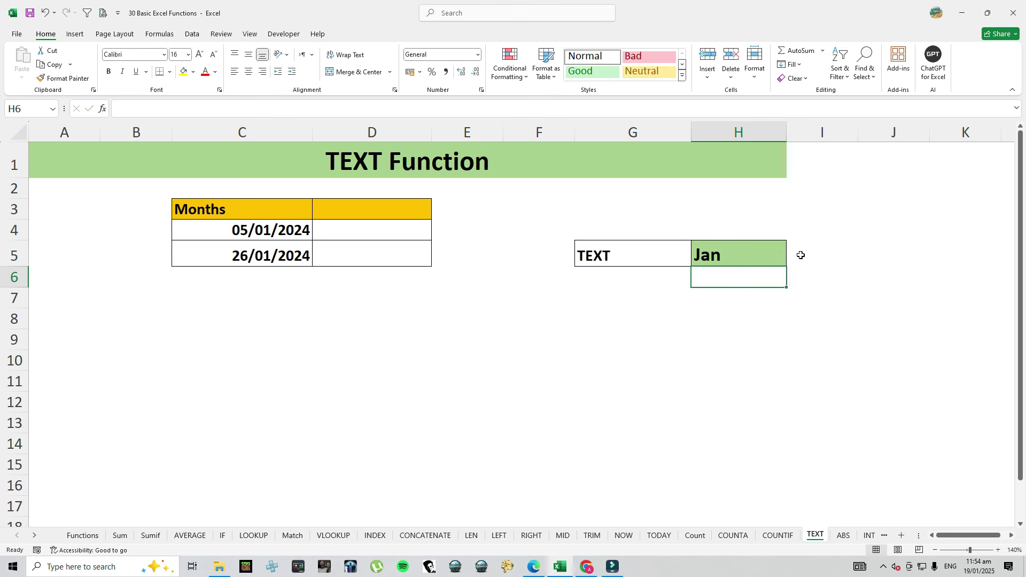
Set the format code in H5's TEXT formula to "mmmm" for the full month name.
double_click(715, 255)
left_click(825, 257)
type("m")
key("Return")
Replace the month format code in H5's TEXT formula with "y" to return the two-digit year.
double_click(764, 256)
left_click_drag(787, 255, 848, 256)
type("y")
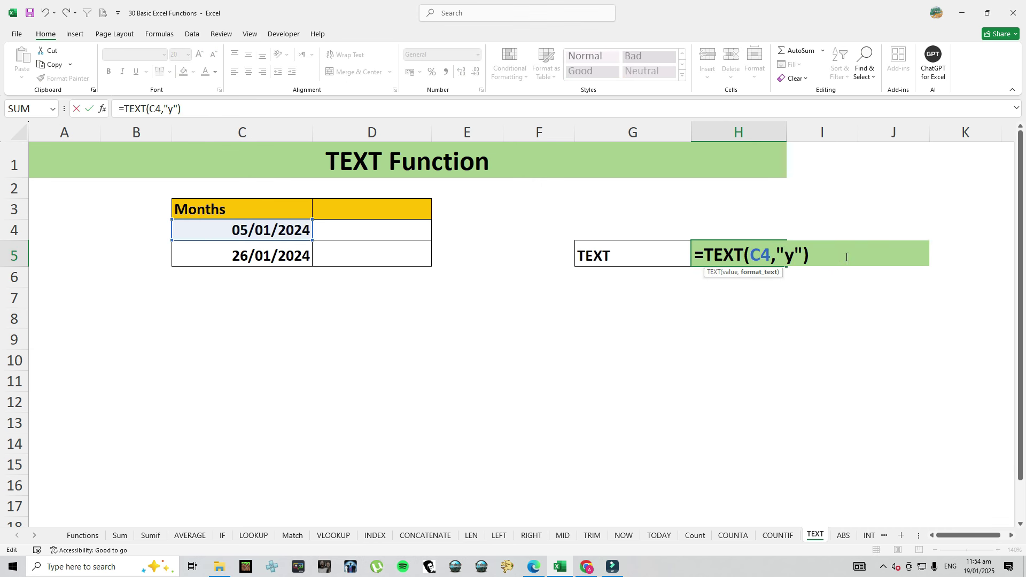
key("Return")
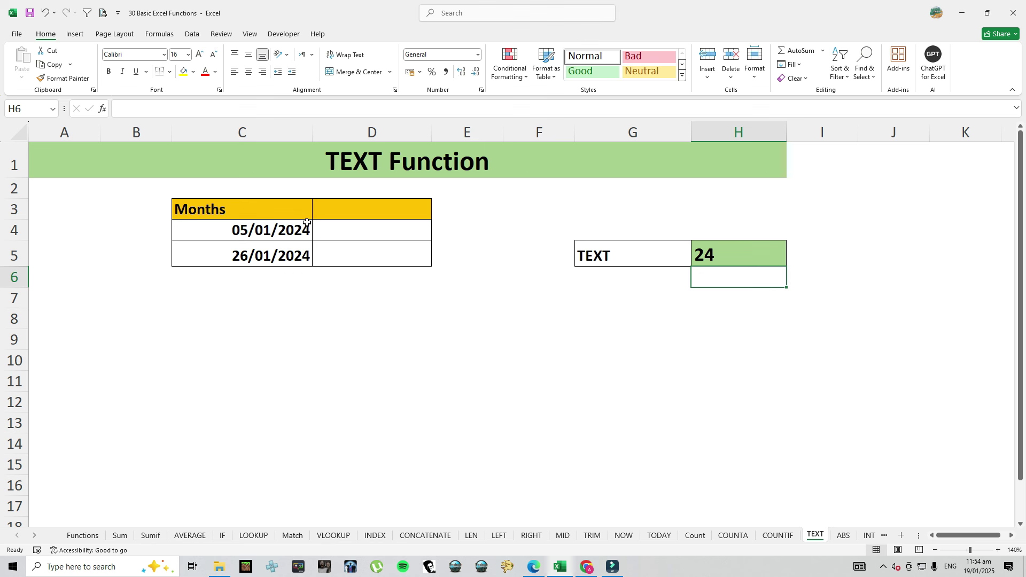
Extend the year format code in H5's TEXT formula to "yyy" for the full four-digit year.
double_click(706, 254)
type("yyy\")")
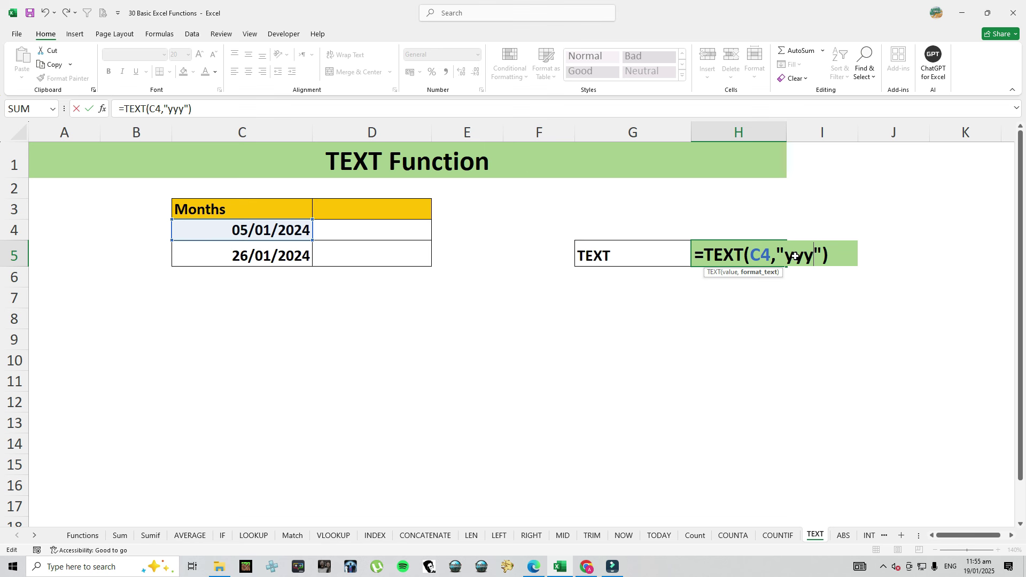
key("Return")
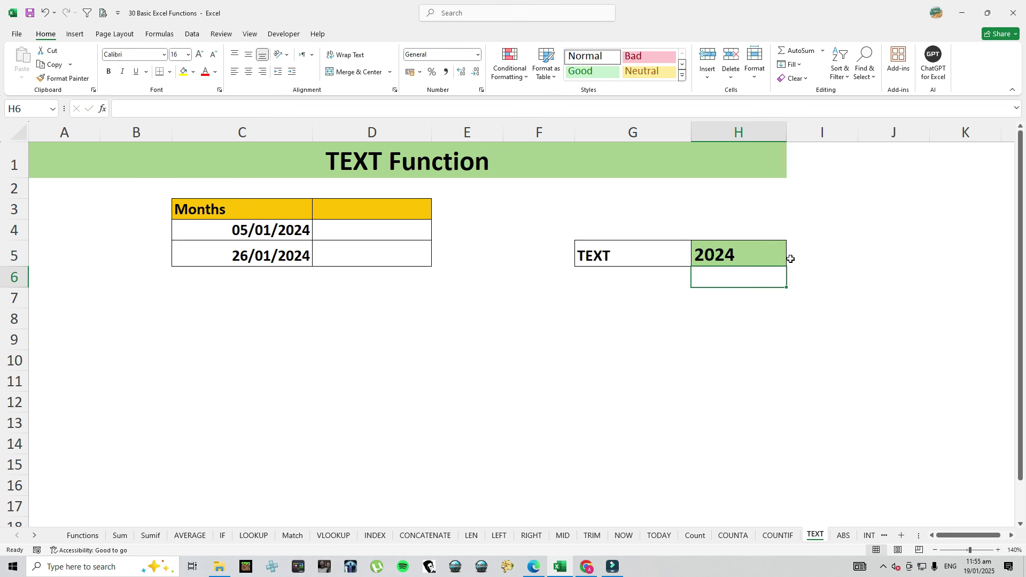
left_click(718, 260)
Enter the formula =A1&" "&C4 in H7 to join the sheet title and the first date with a space.
left_click(704, 304)
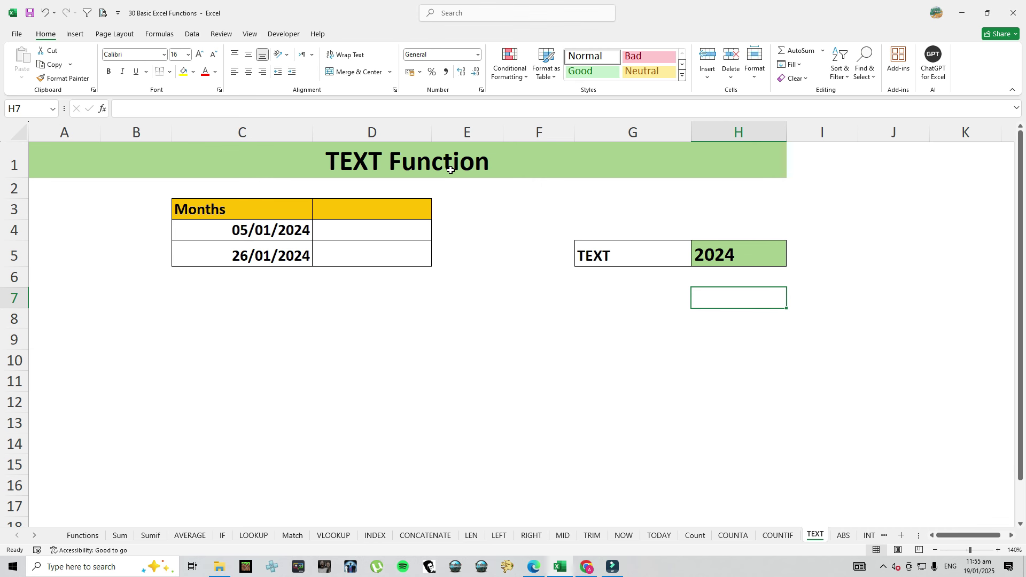
type("=")
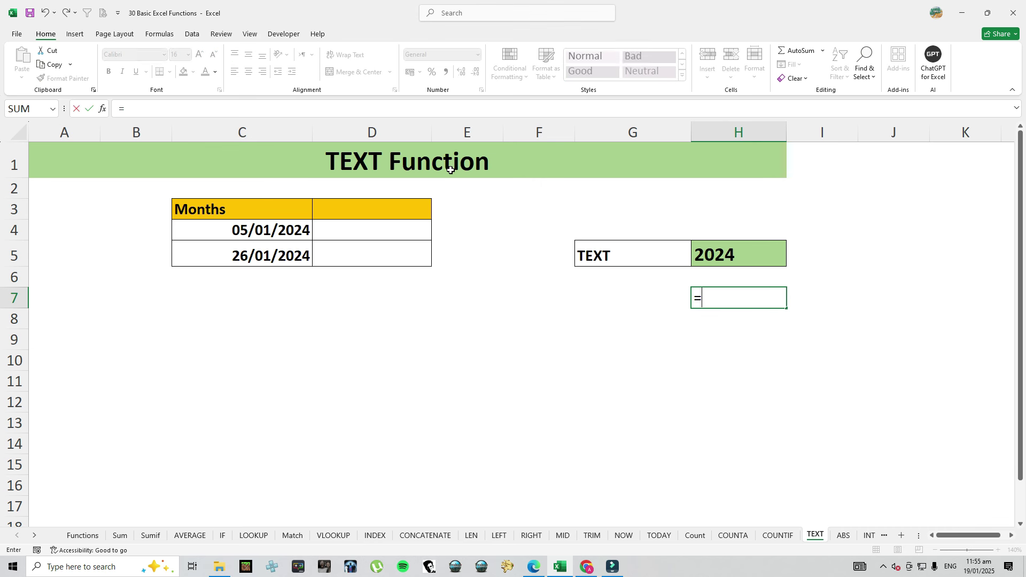
left_click(426, 155)
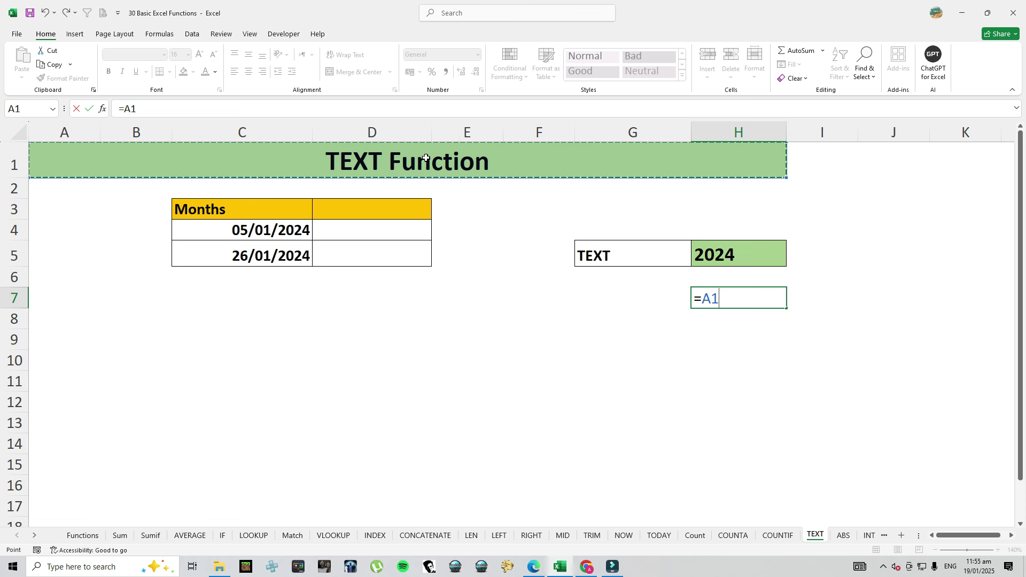
type("&")
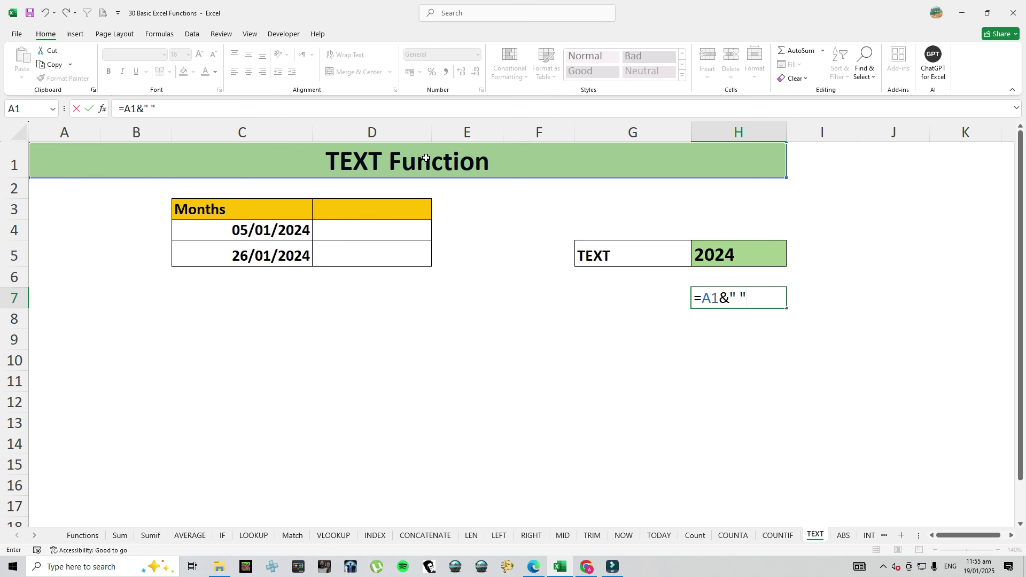
type("\" \"&")
left_click(240, 231)
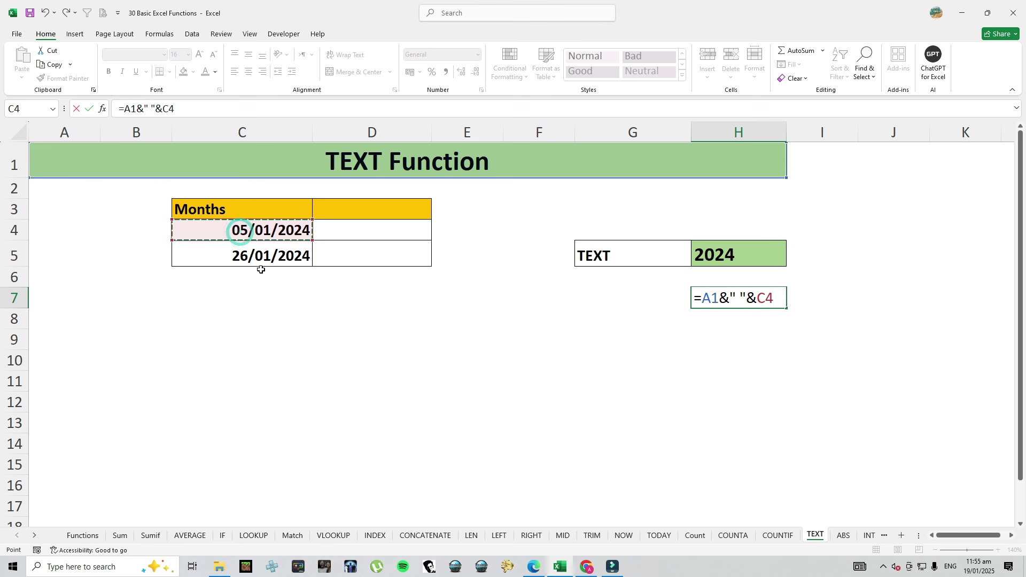
key("Return")
key("Up")
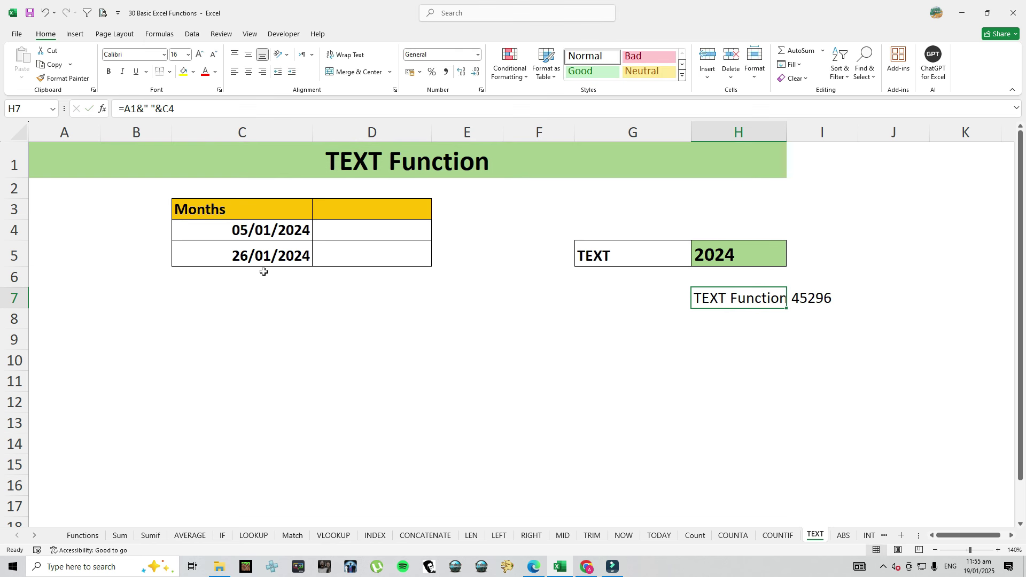
Move the joined-text formula from H7 to G7 and format it bold at font size 22.
left_click_drag(688, 301, 614, 307)
left_click(618, 314)
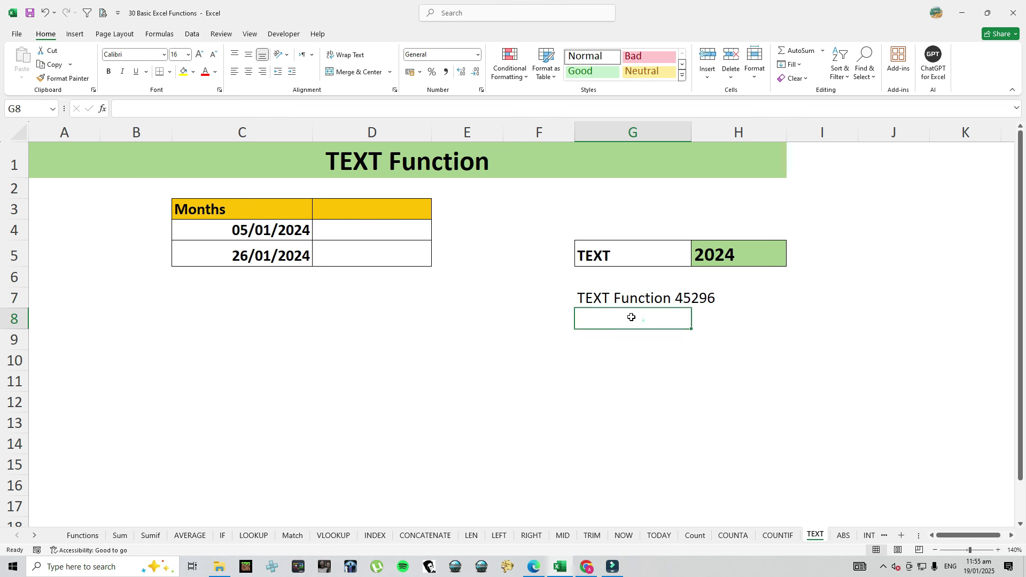
left_click(615, 297)
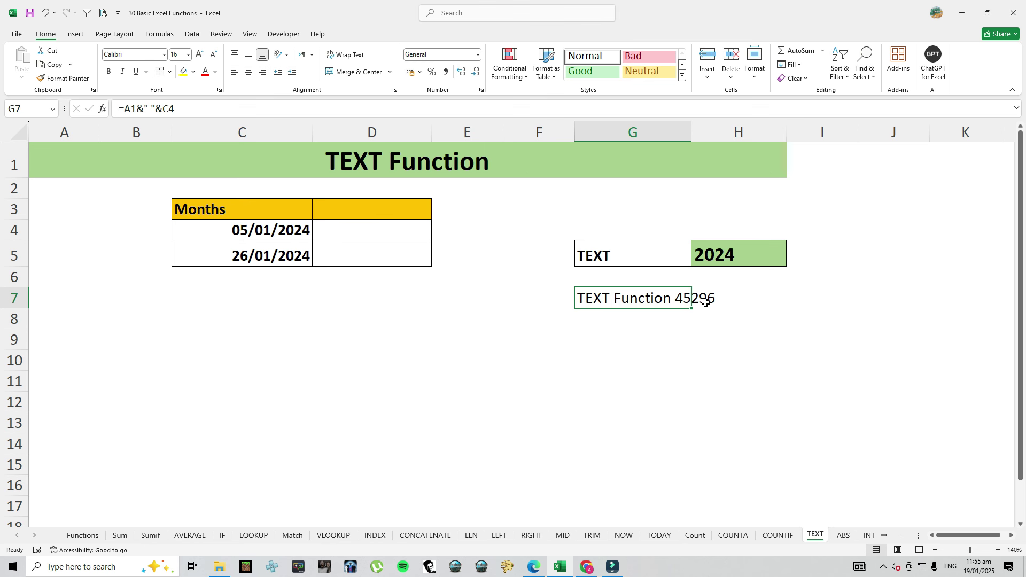
left_click(109, 71)
left_click(200, 55)
left_click(199, 55)
left_click(200, 55)
left_click(490, 303)
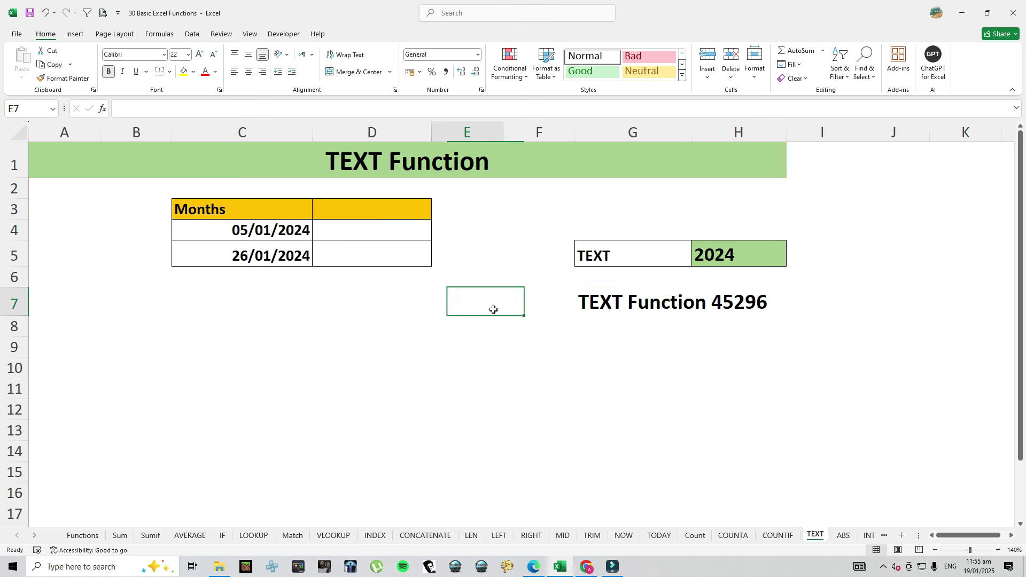
Replace the C4 reference in G7's formula with TEXT(C4,"dd-mm-yy") so the joined date is formatted.
left_click(603, 299)
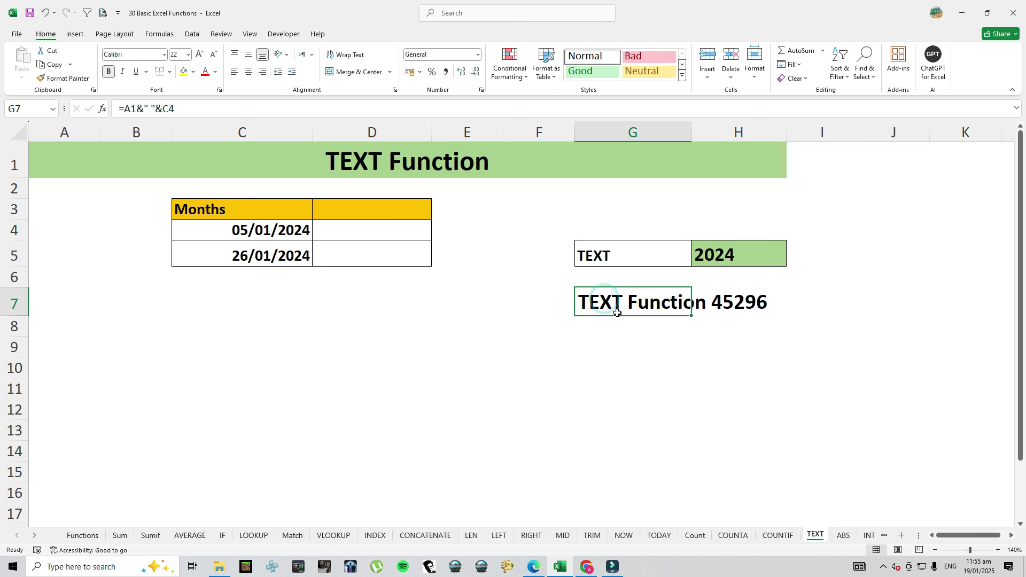
double_click(615, 308)
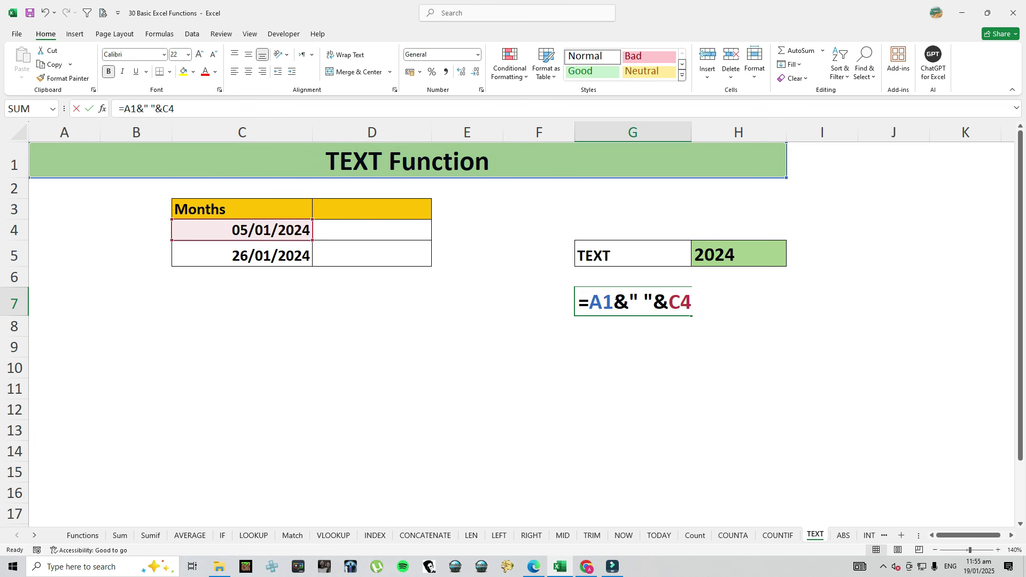
left_click_drag(652, 301, 698, 299)
double_click(674, 302)
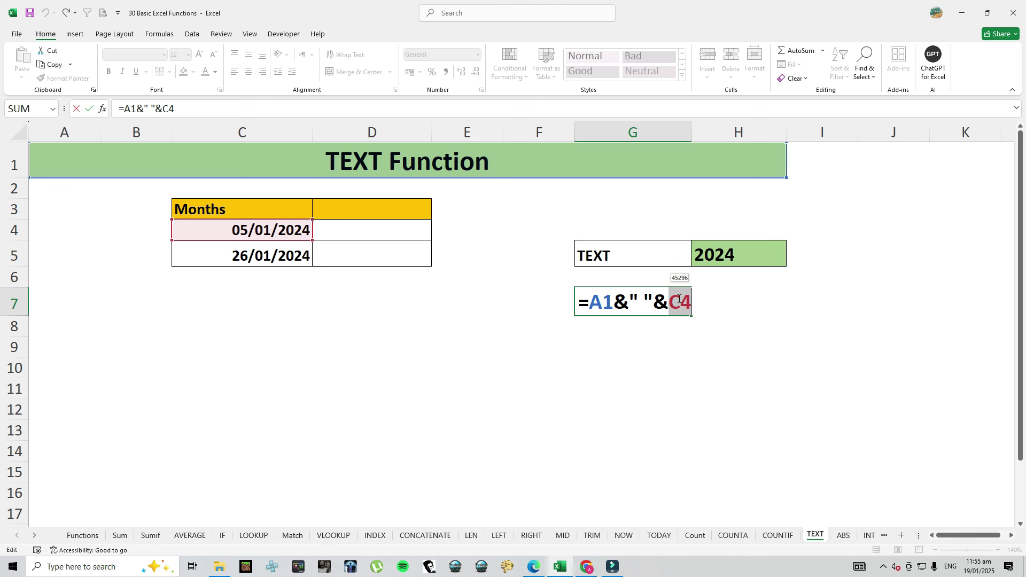
type("text(")
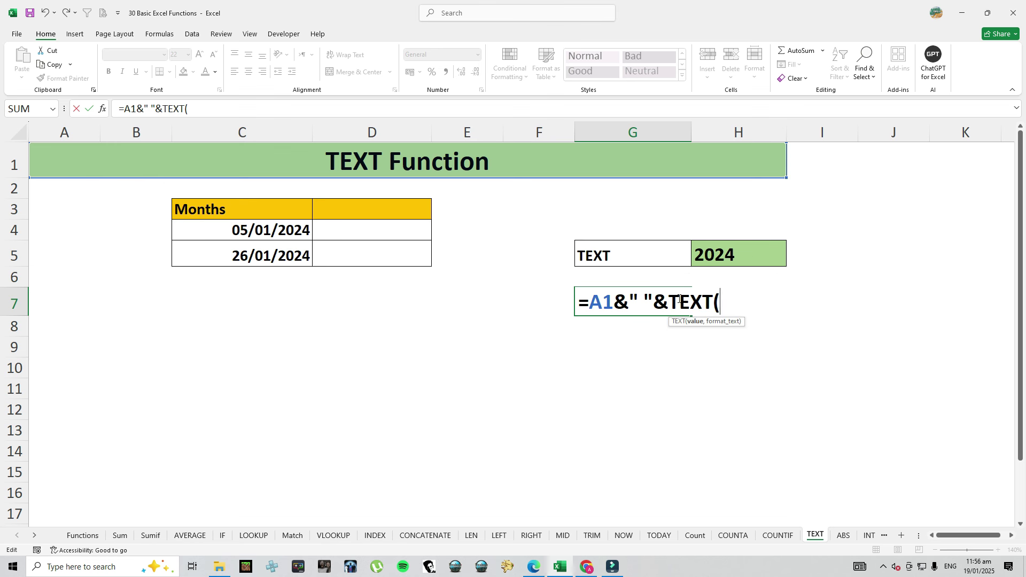
left_click(268, 234)
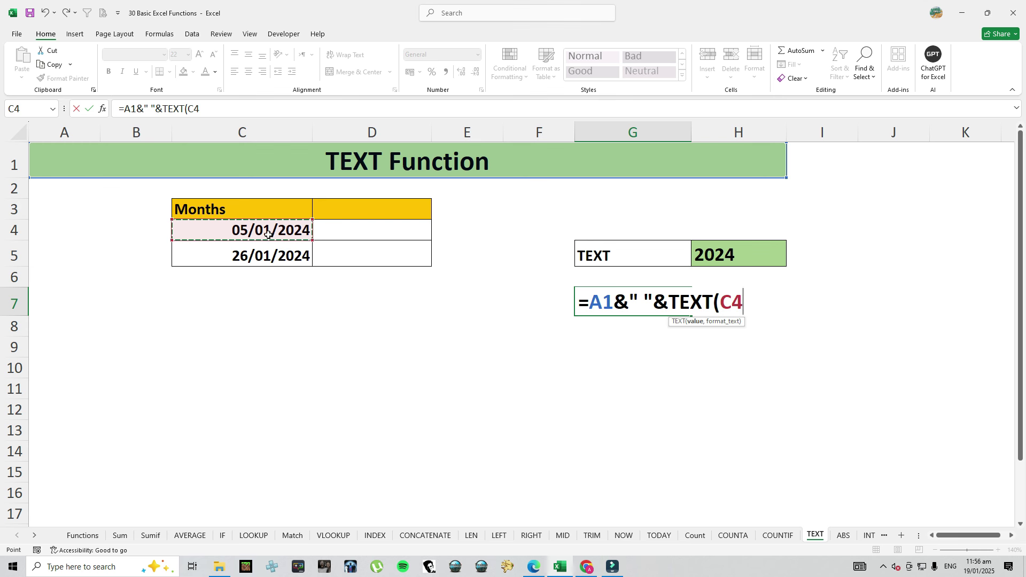
type(",\"")
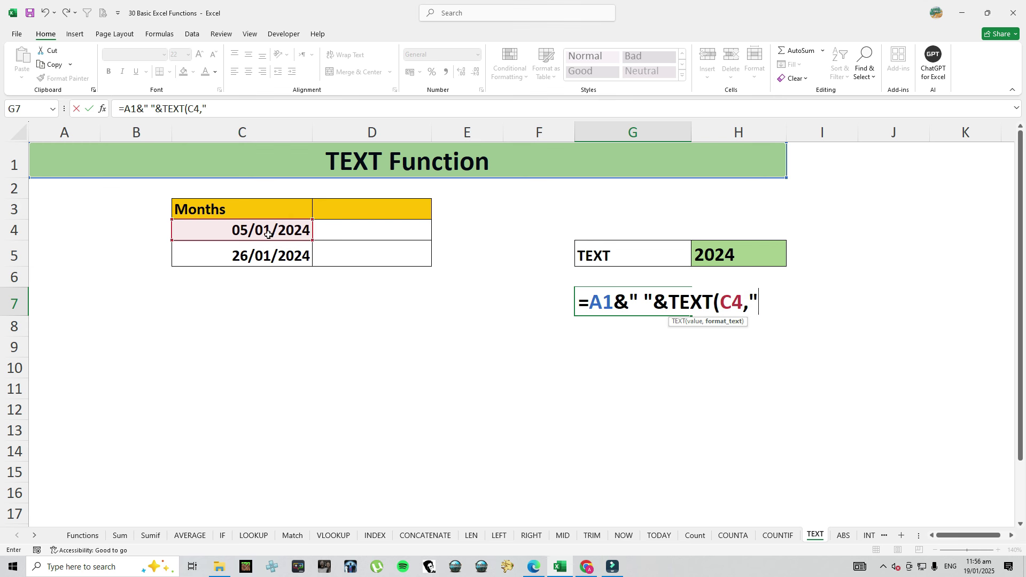
type("dd-mm")
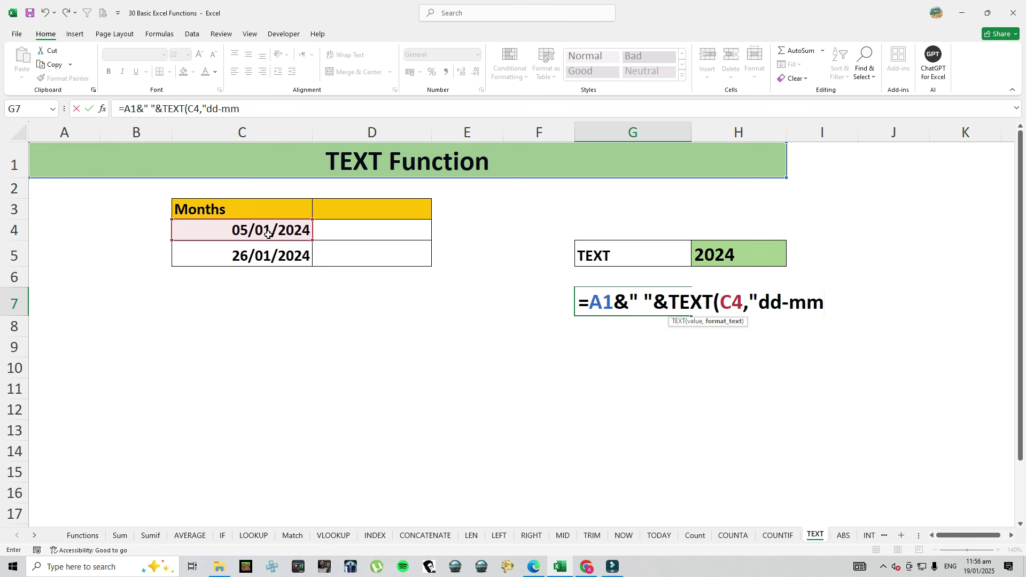
type("-yy\")")
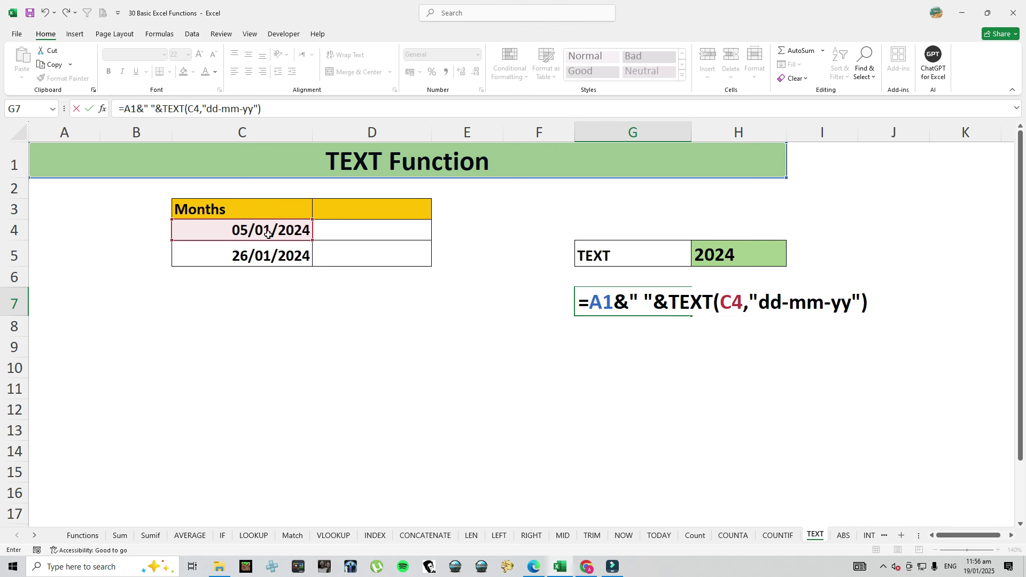
key("Return")
key("Up")
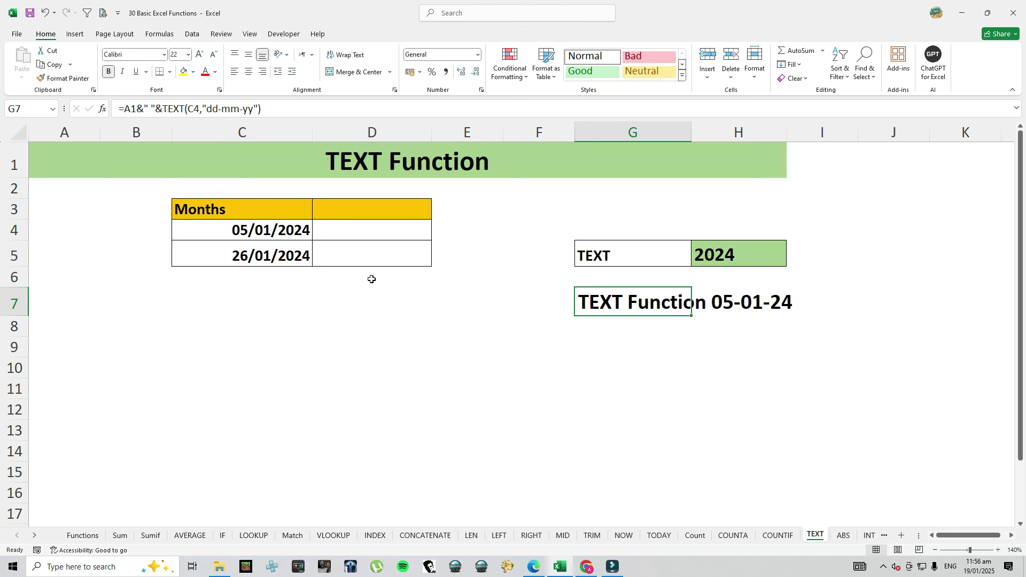
left_click(750, 321)
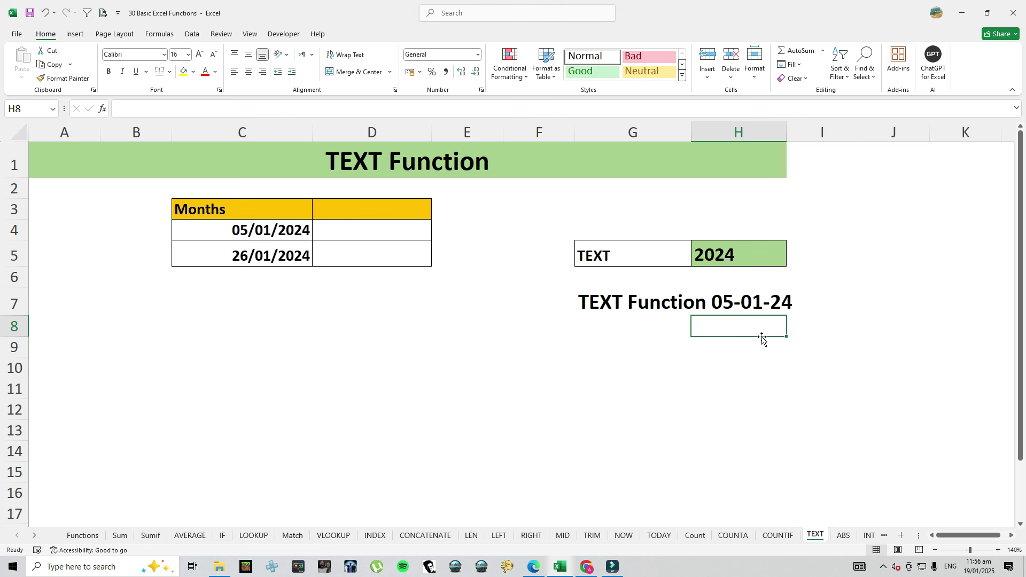
left_click(728, 258)
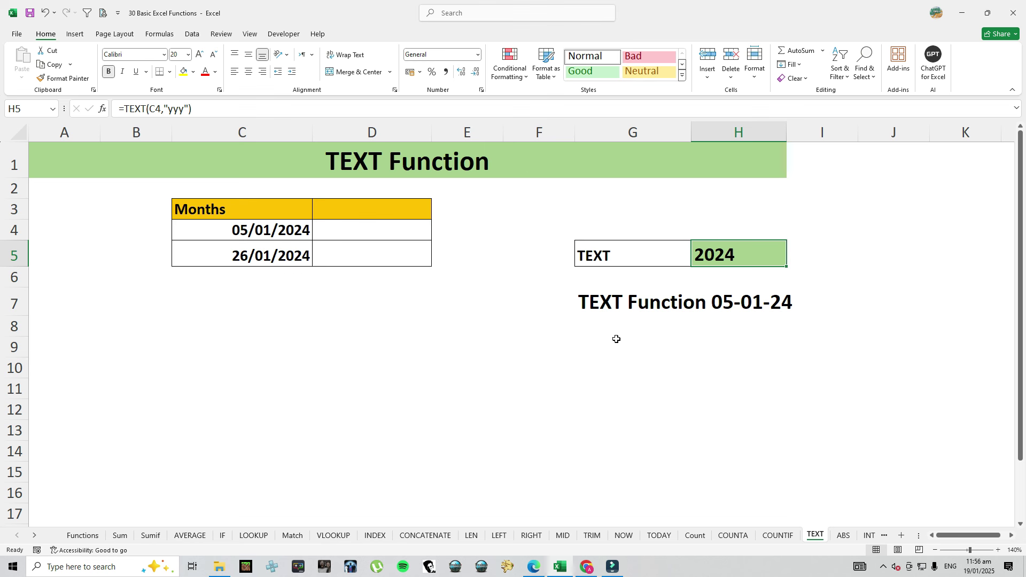
On the ABS sheet, enter =ABS(D4) in E4 and fill the formula down to E9.
left_click(842, 534)
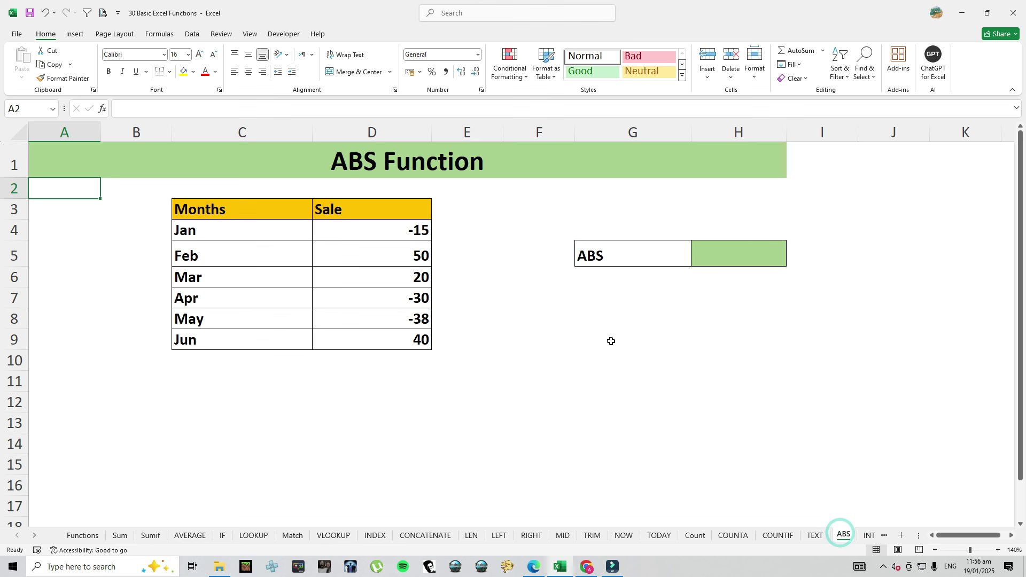
left_click(722, 259)
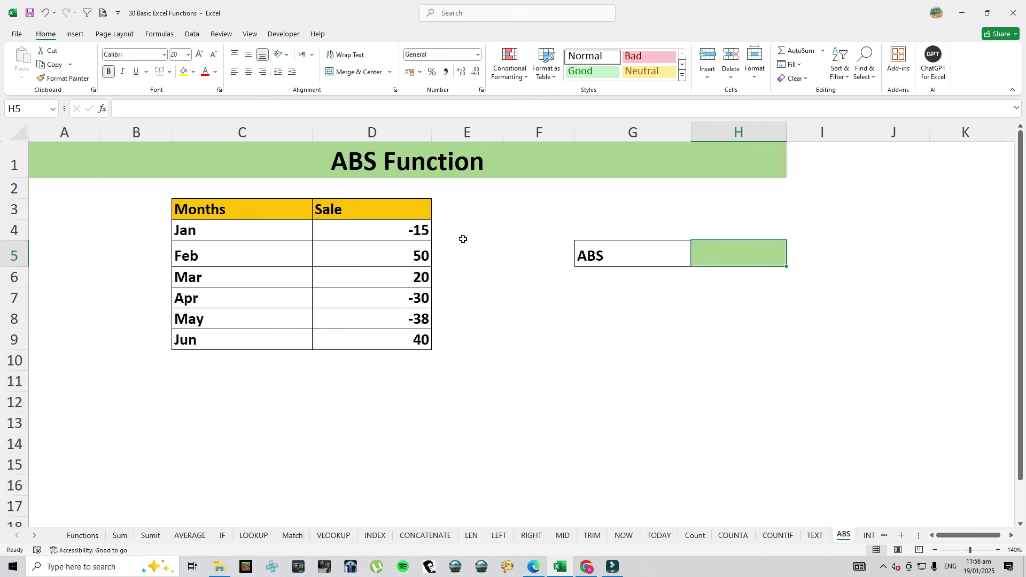
left_click(406, 229)
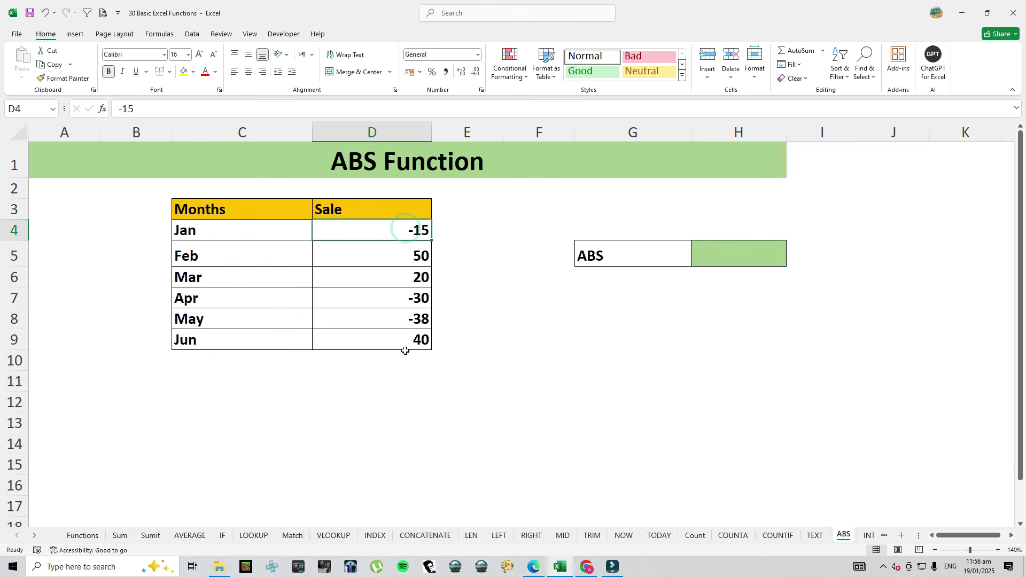
left_click(474, 231)
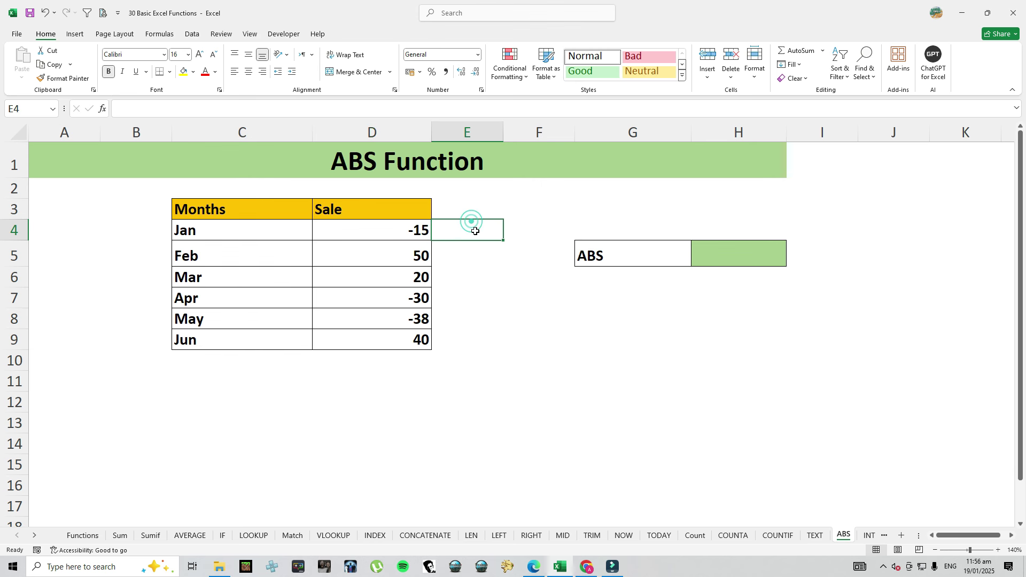
type("=ab")
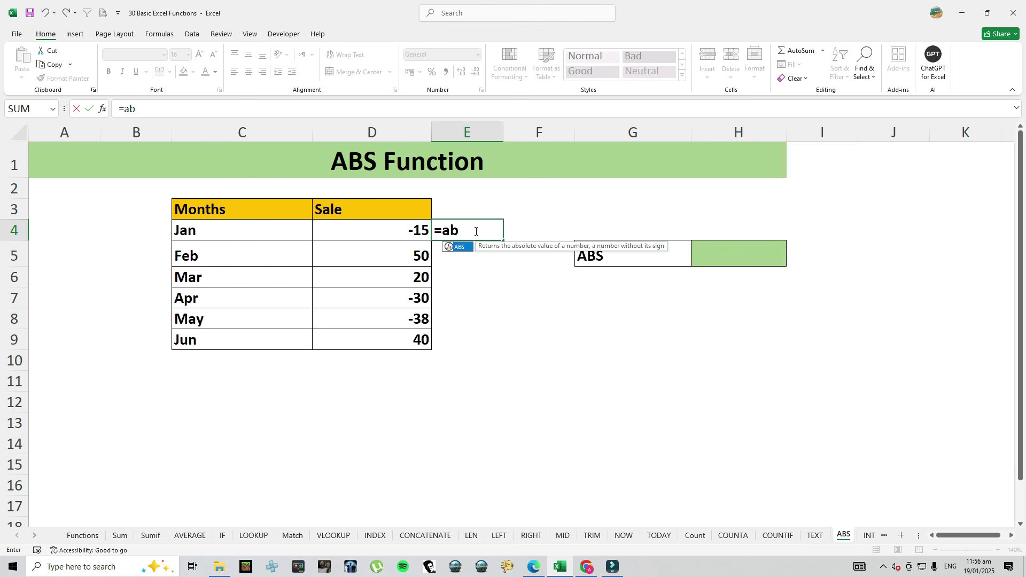
key("Tab")
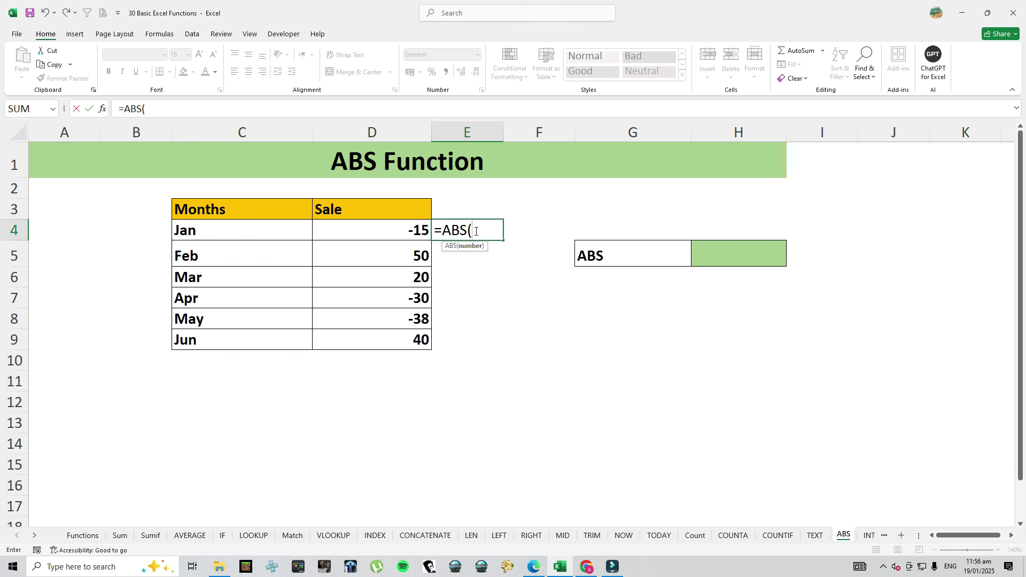
left_click(412, 230)
key("Return")
key("Up")
left_click_drag(504, 241, 503, 345)
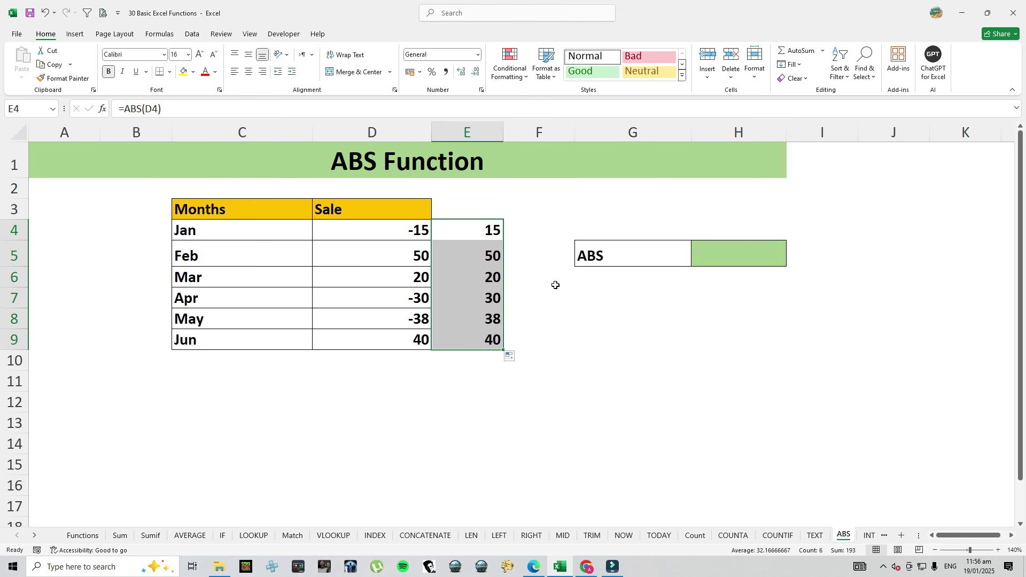
On the INT sheet, enter =INT(D4) in H5 to get the whole-number part of the January sale.
left_click(709, 249)
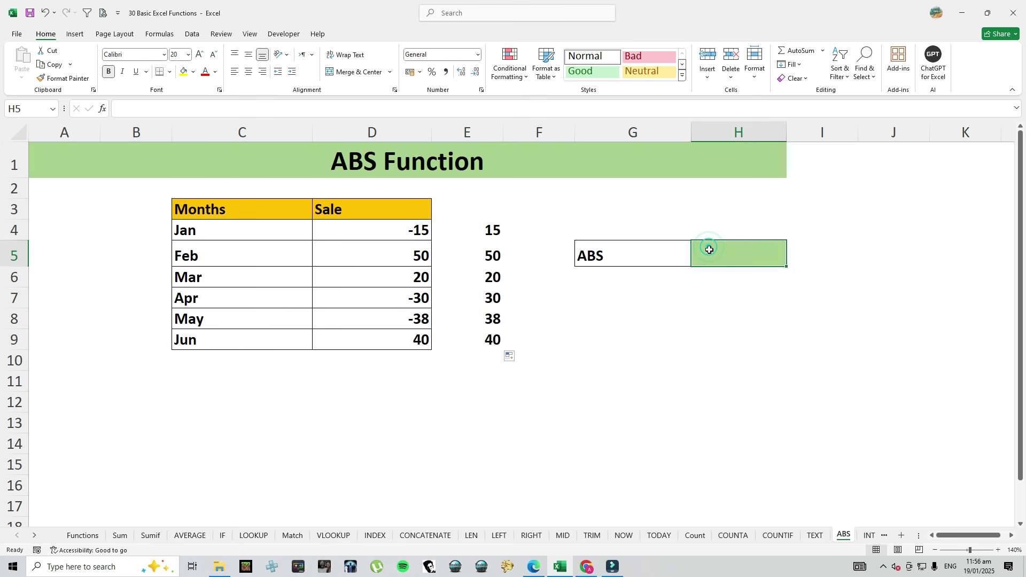
left_click(648, 311)
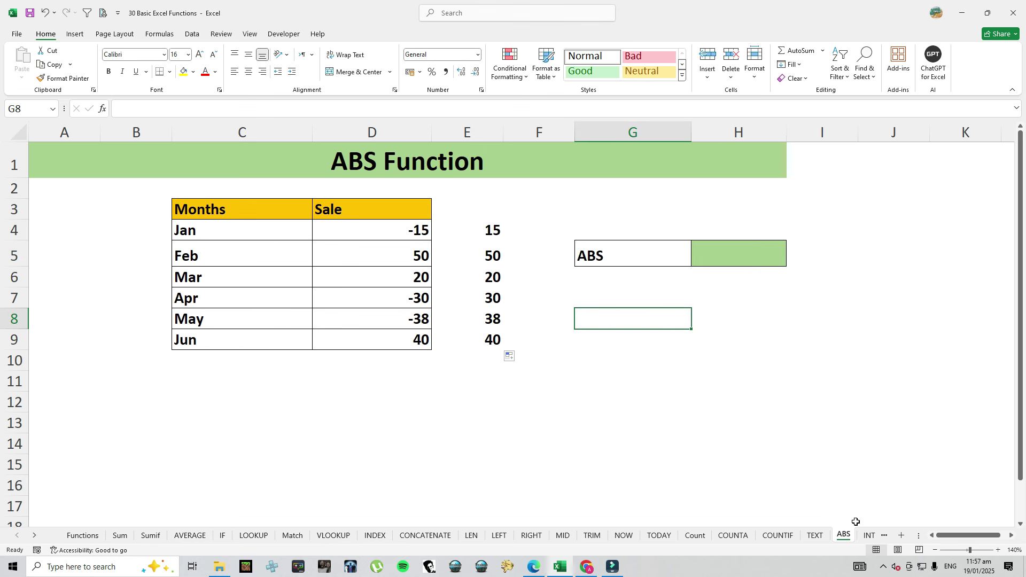
left_click(869, 535)
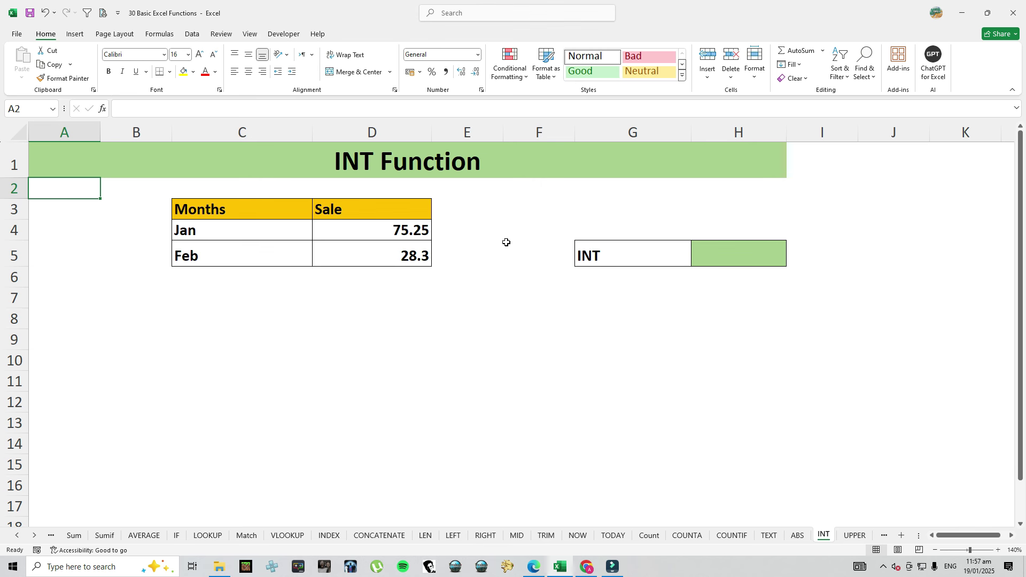
left_click(706, 255)
type("=int")
key("Tab")
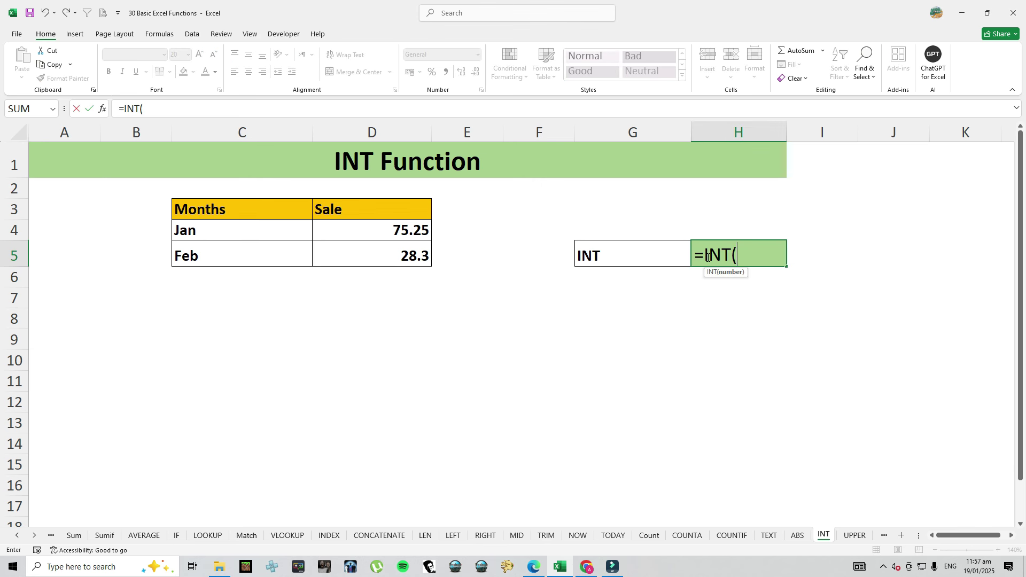
left_click(358, 231)
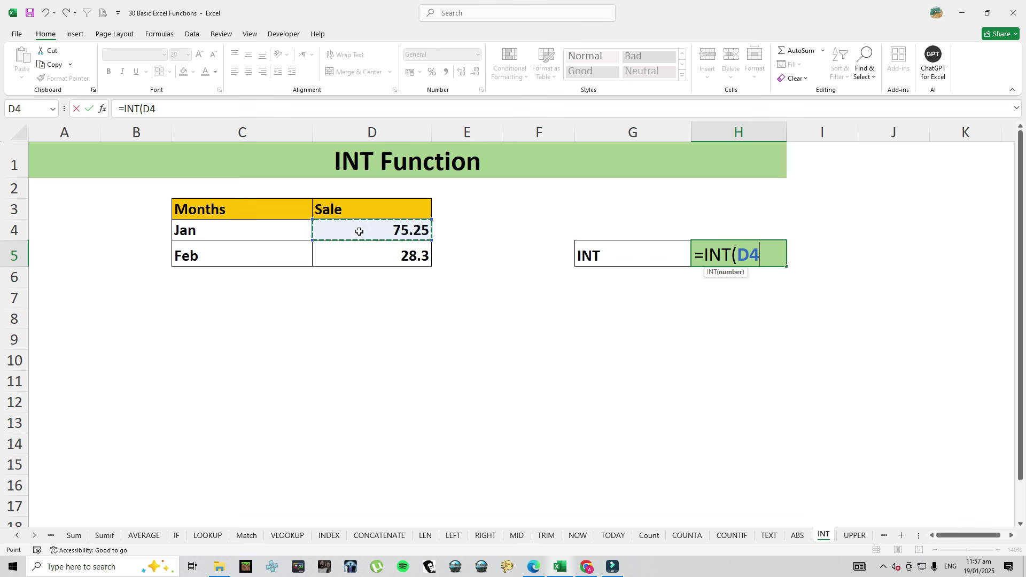
key("Return")
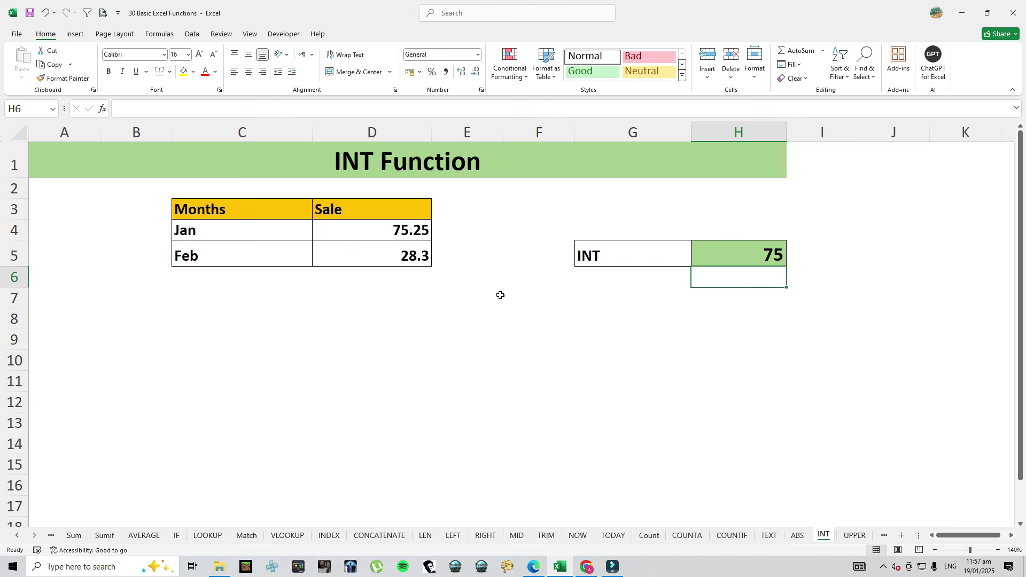
Replace the formula in H5 with =D4-INT(D4) to extract the decimal part of the January sale.
left_click(417, 256)
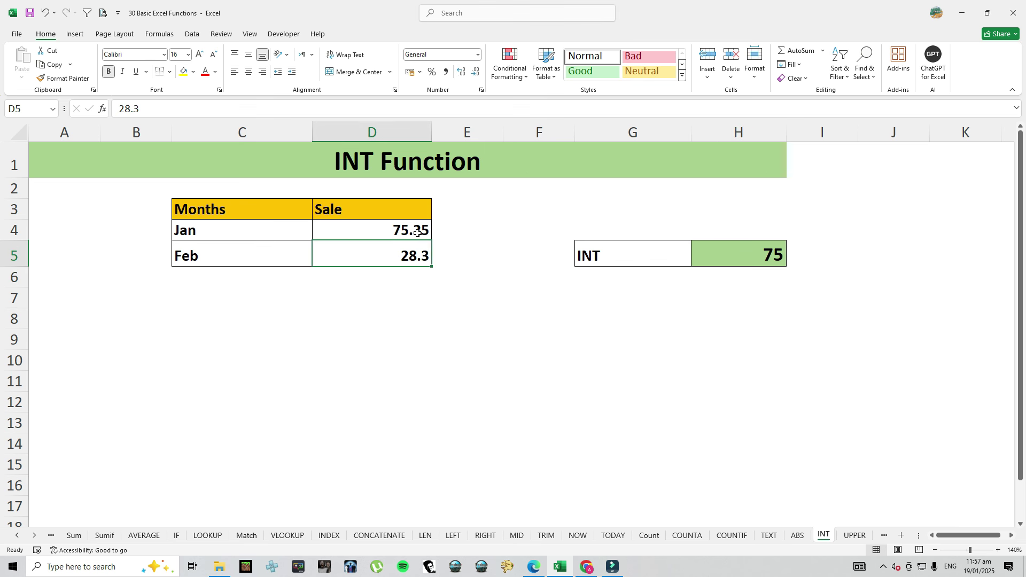
double_click(781, 257)
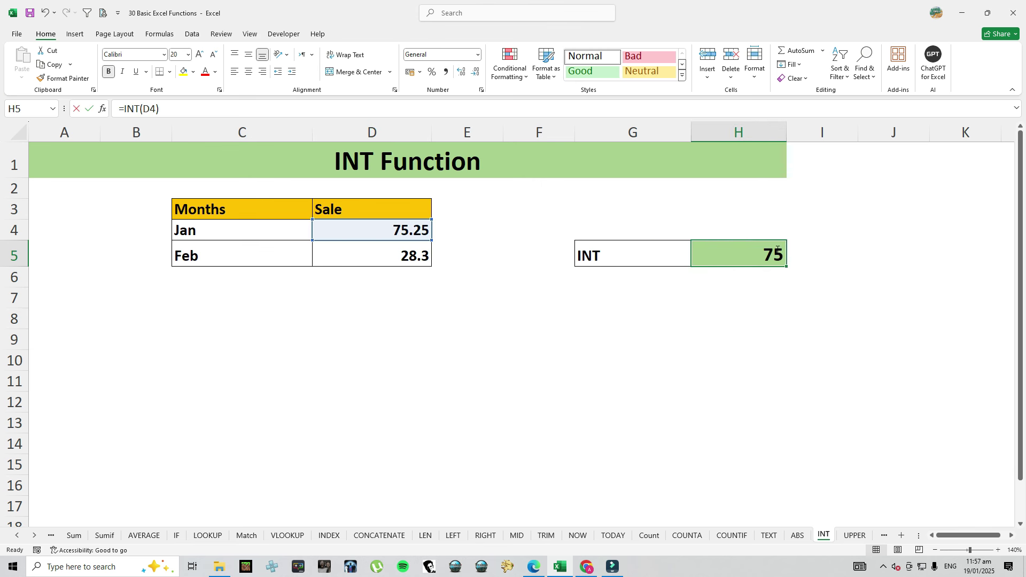
left_click(705, 255)
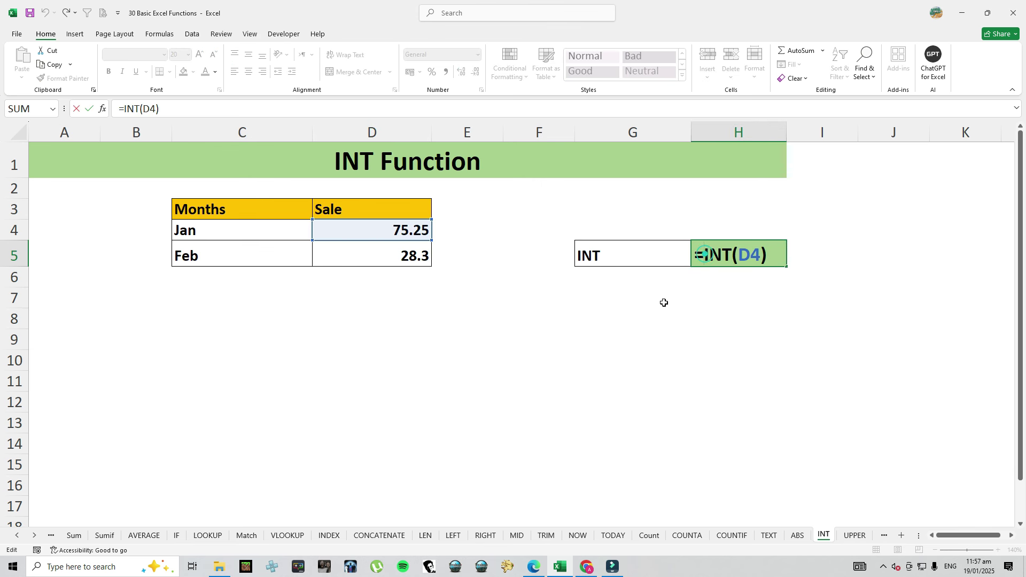
key("Escape")
type("=")
left_click(381, 234)
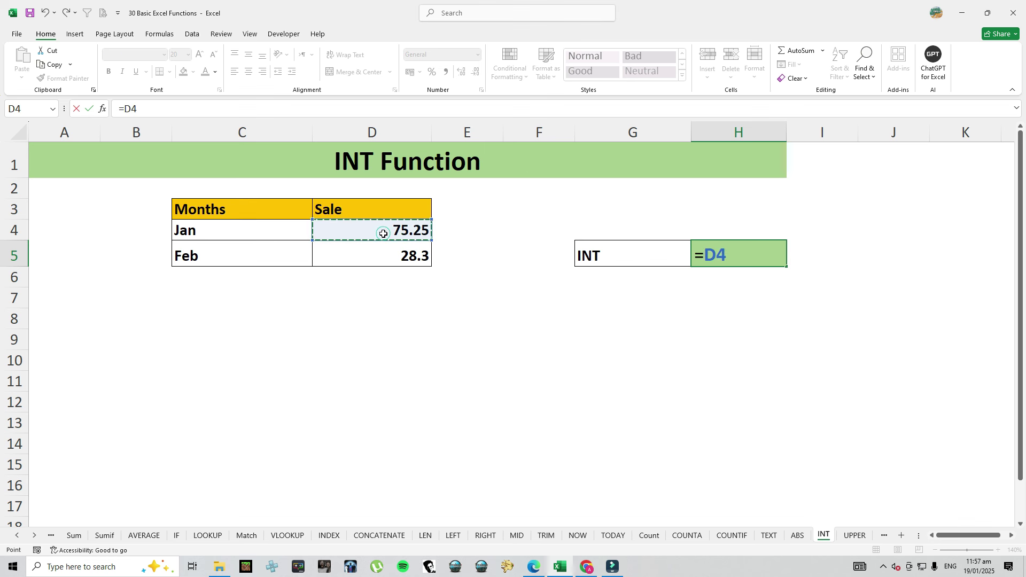
type("=")
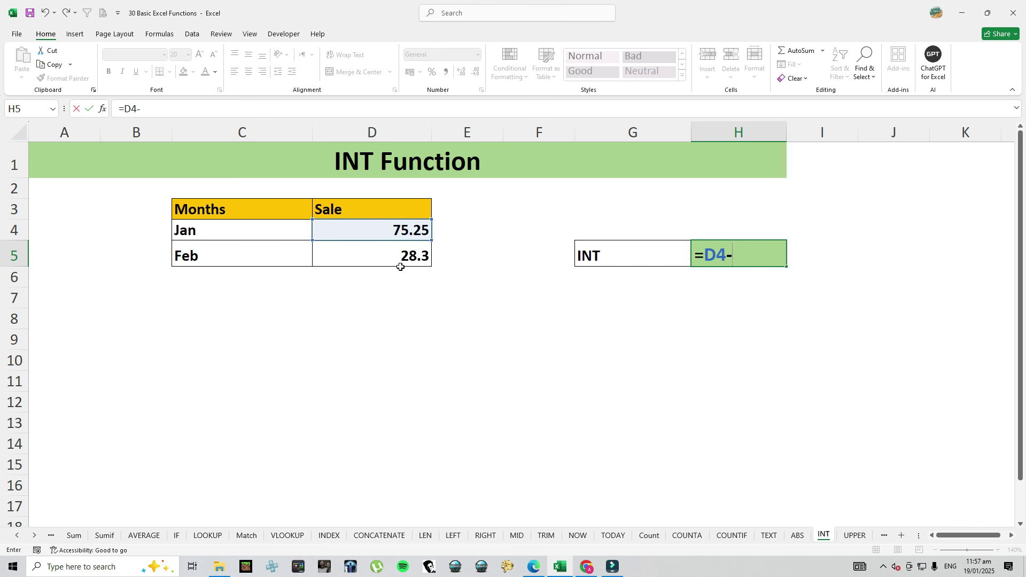
type("int")
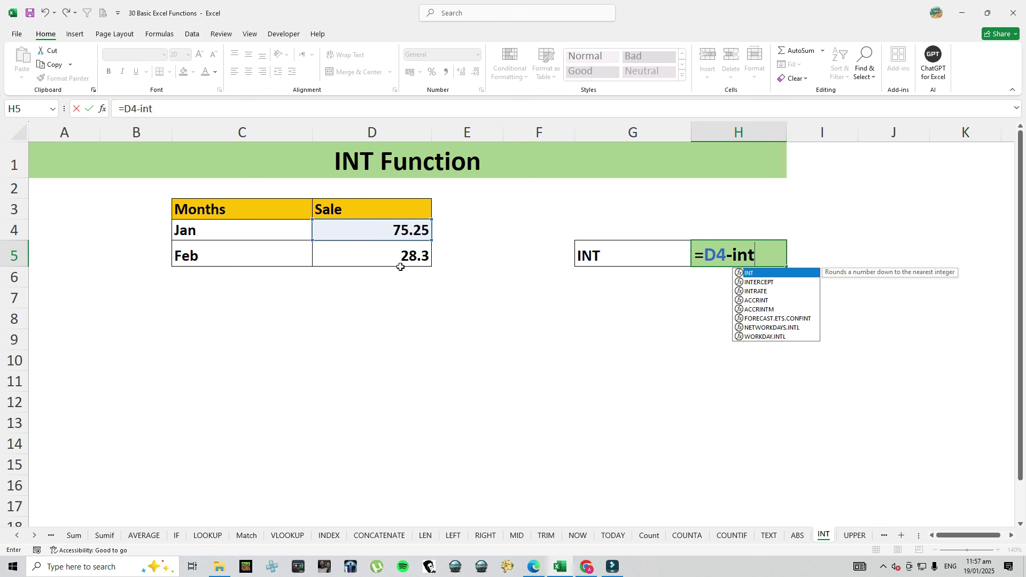
key("Tab")
left_click(379, 231)
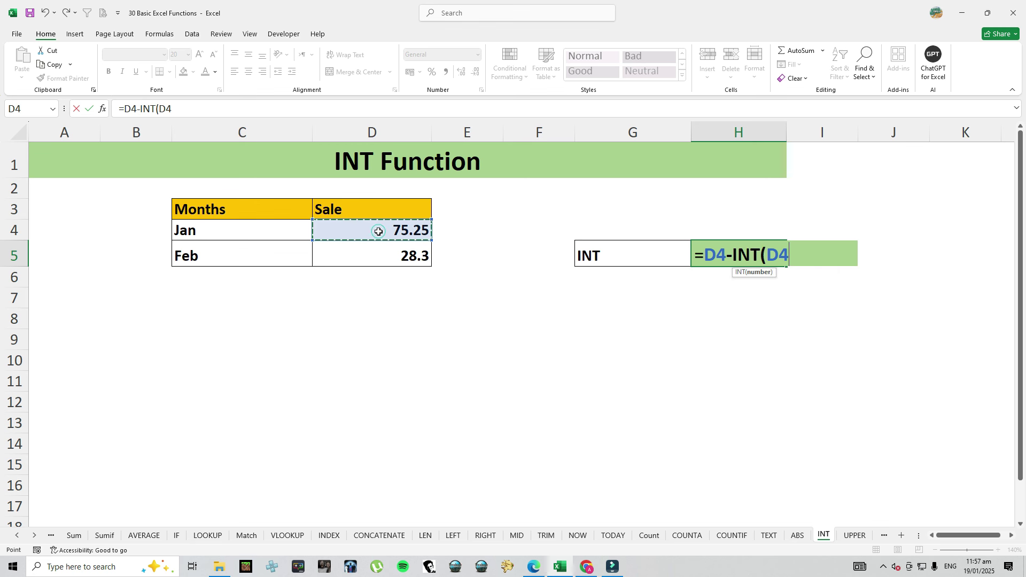
type(")")
key("Return")
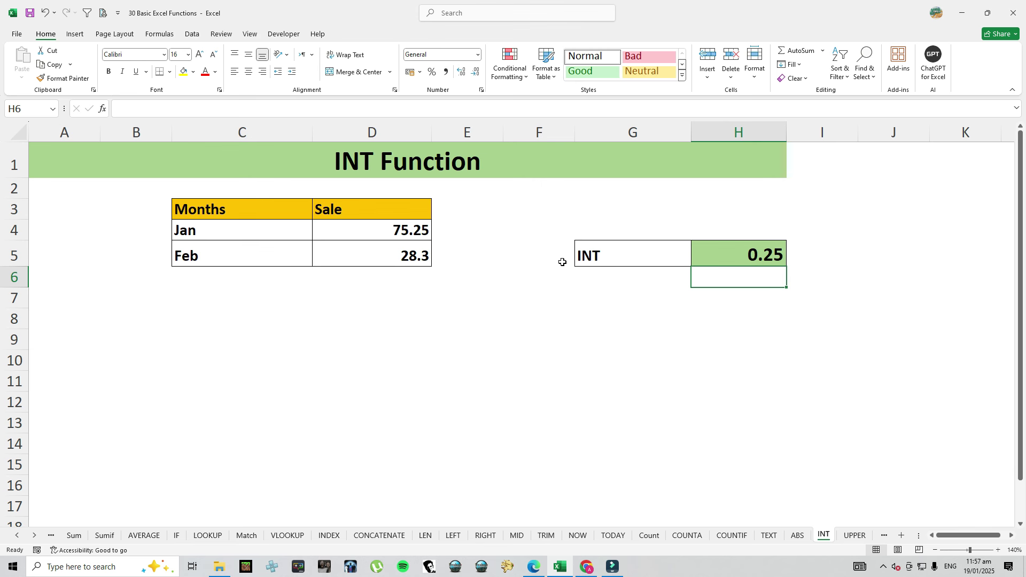
Open the UPPER sheet and look over the names in C4:C10 and the empty cells beside them.
left_click(853, 535)
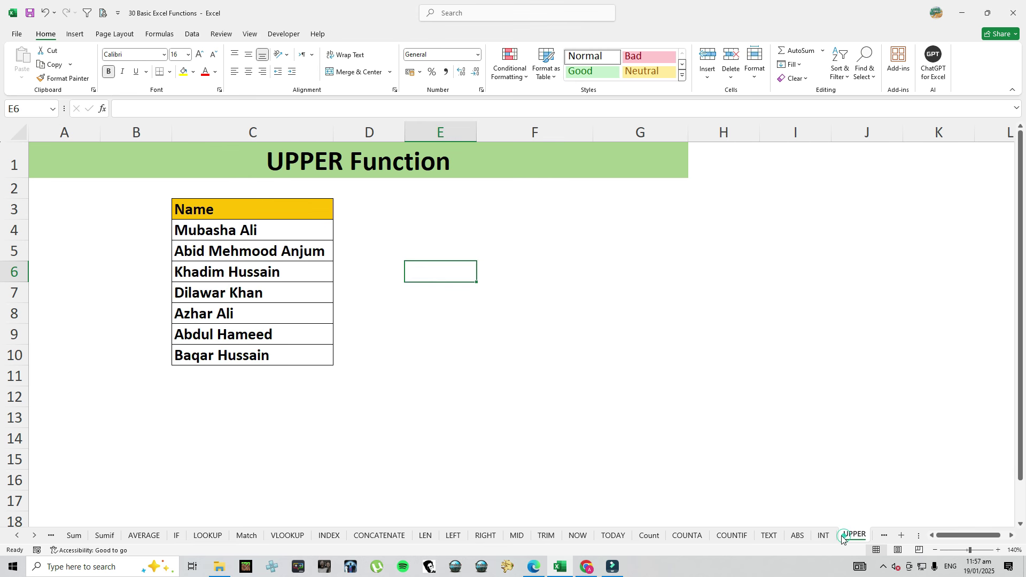
left_click(390, 239)
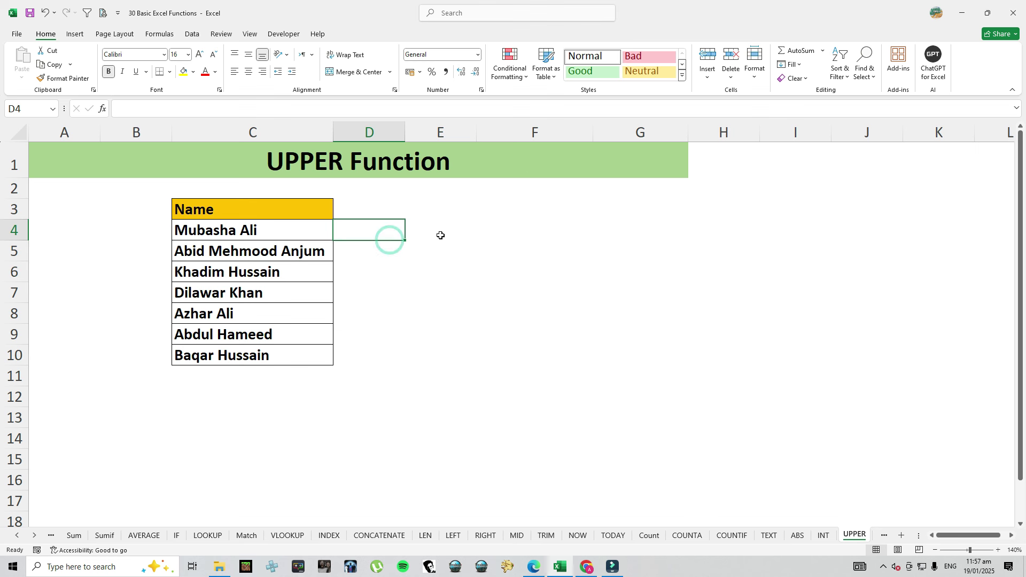
left_click(438, 231)
left_click(284, 223)
left_click(298, 308)
left_click_drag(276, 229, 299, 345)
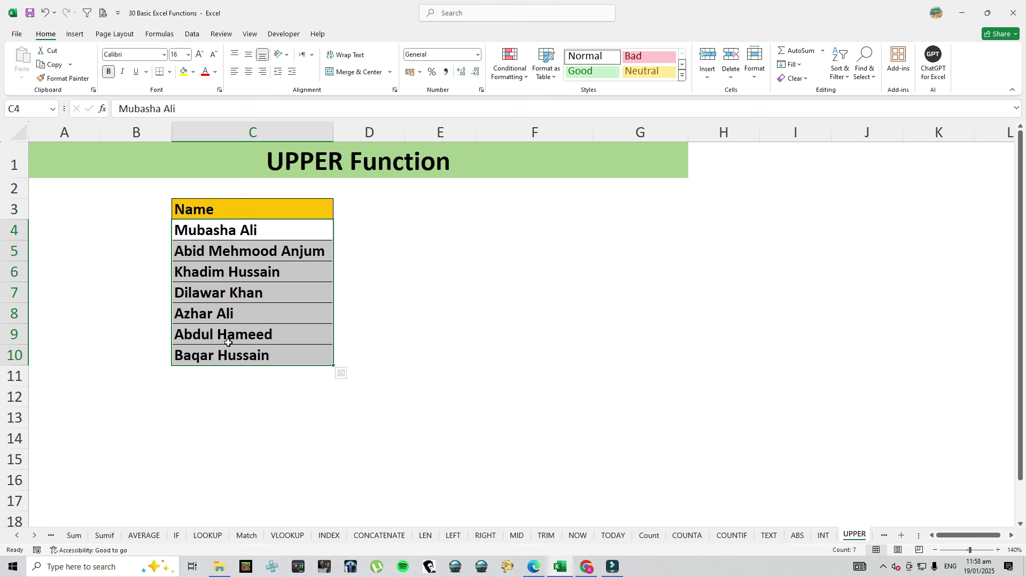
left_click(396, 223)
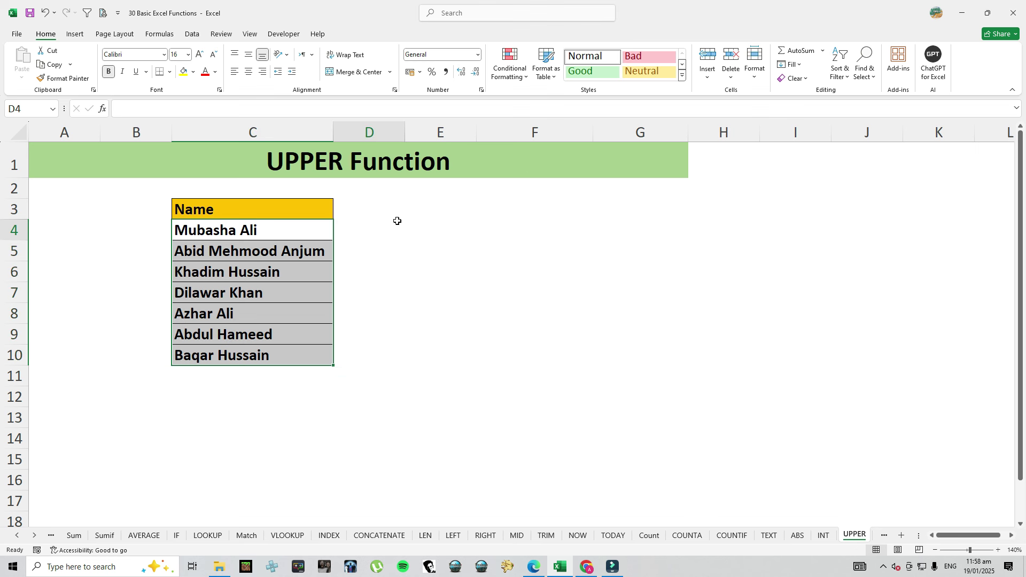
left_click(438, 229)
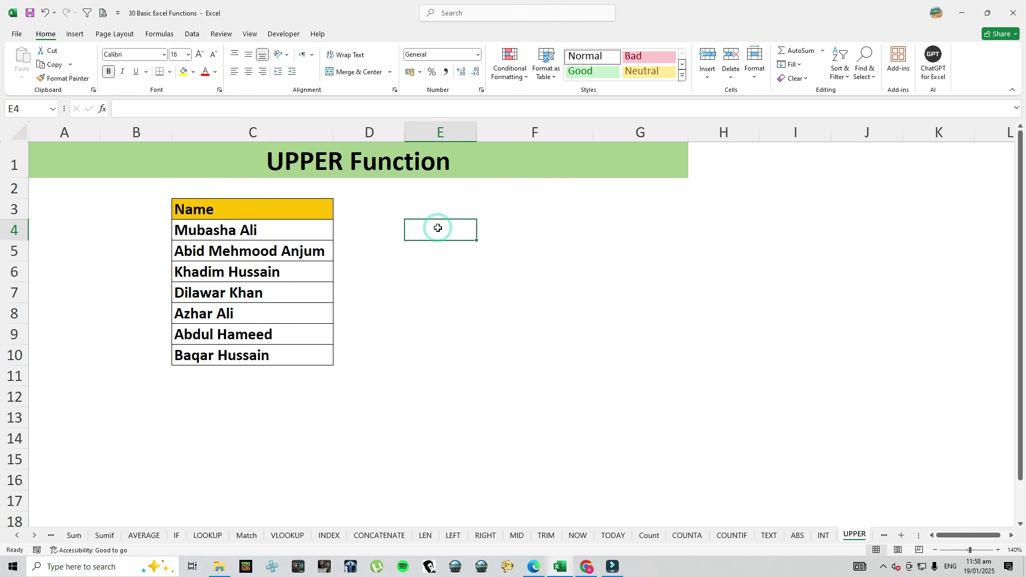
left_click(382, 225)
left_click(422, 225)
Enter =UPPER(C4) in D4, fill it down to D10, and fit column D to its contents.
left_click(385, 224)
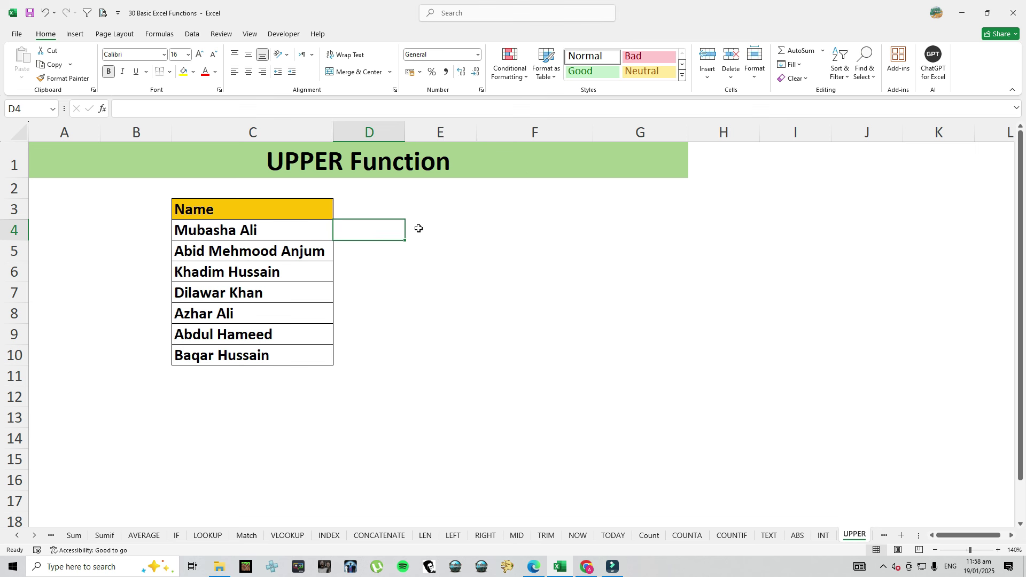
type("=up")
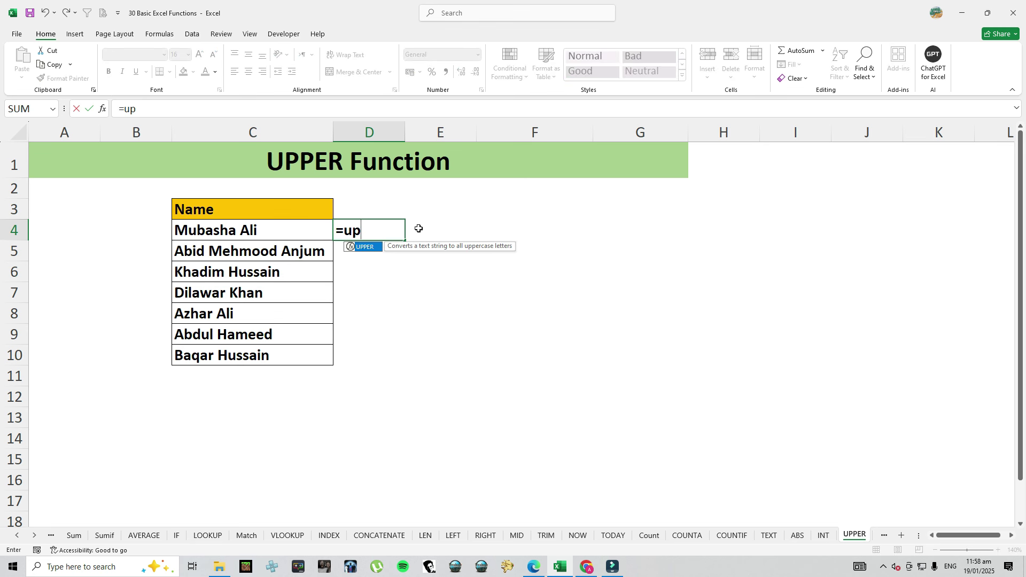
key("Tab")
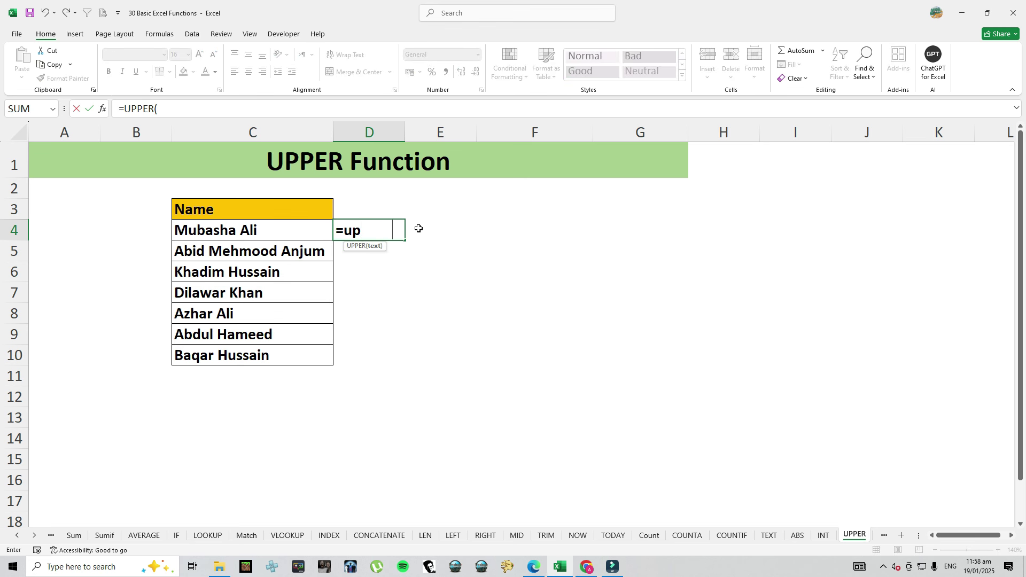
left_click(237, 231)
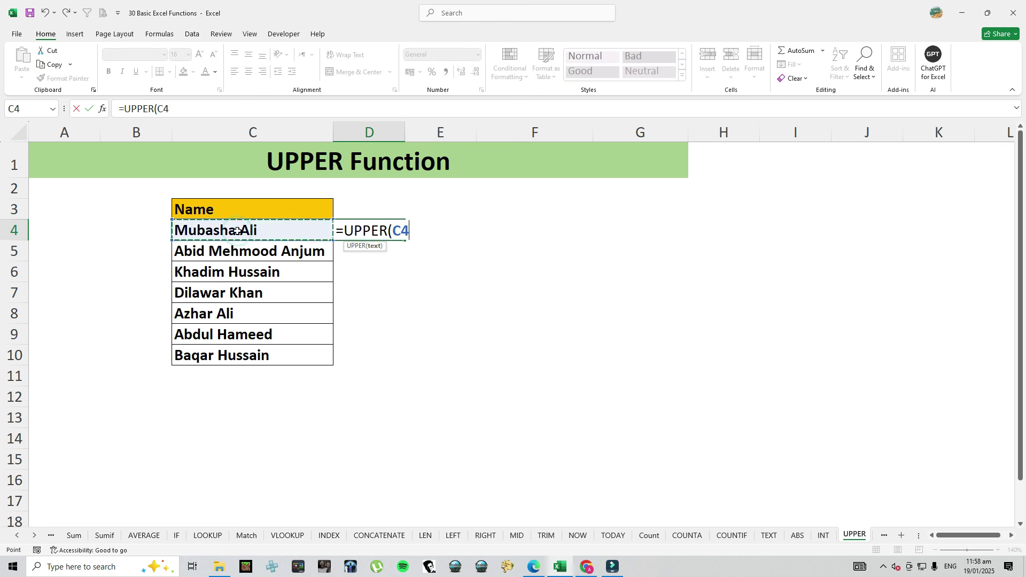
key("Return")
key("Up")
double_click(404, 240)
double_click(403, 141)
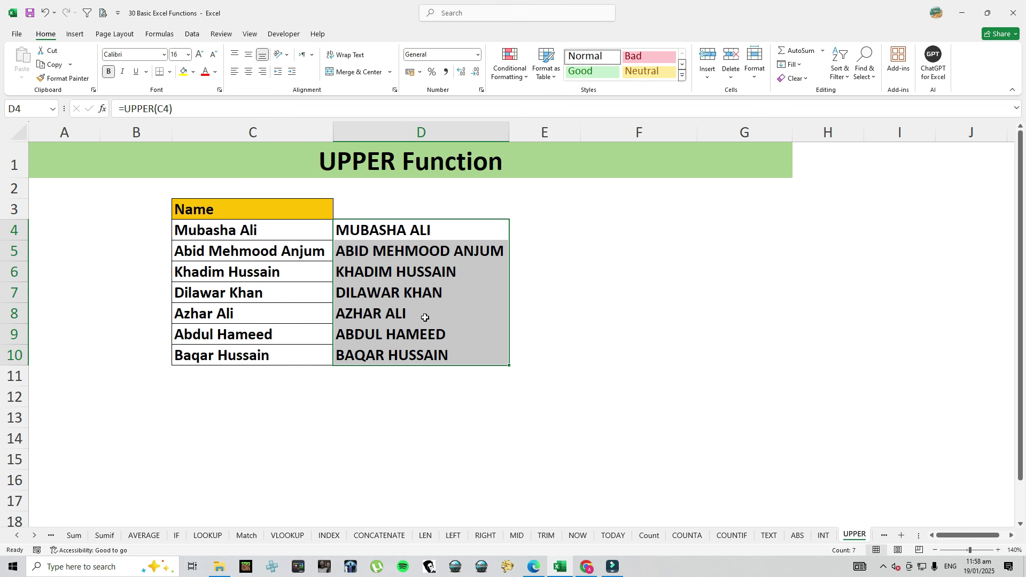
Copy the uppercase names in D4:D10 and paste them as values over the original names starting at C4.
key("ctrl+c")
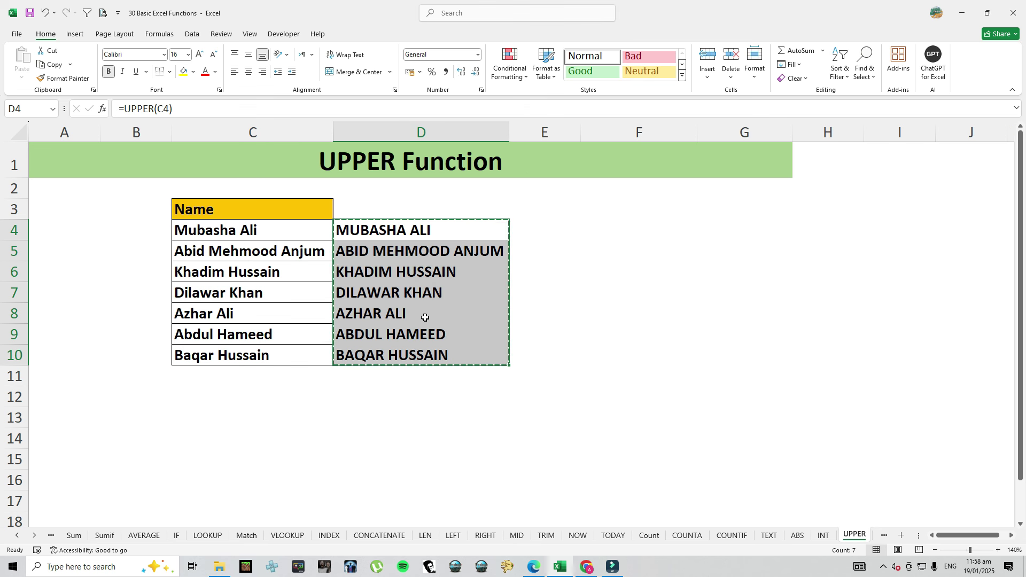
right_click(254, 231)
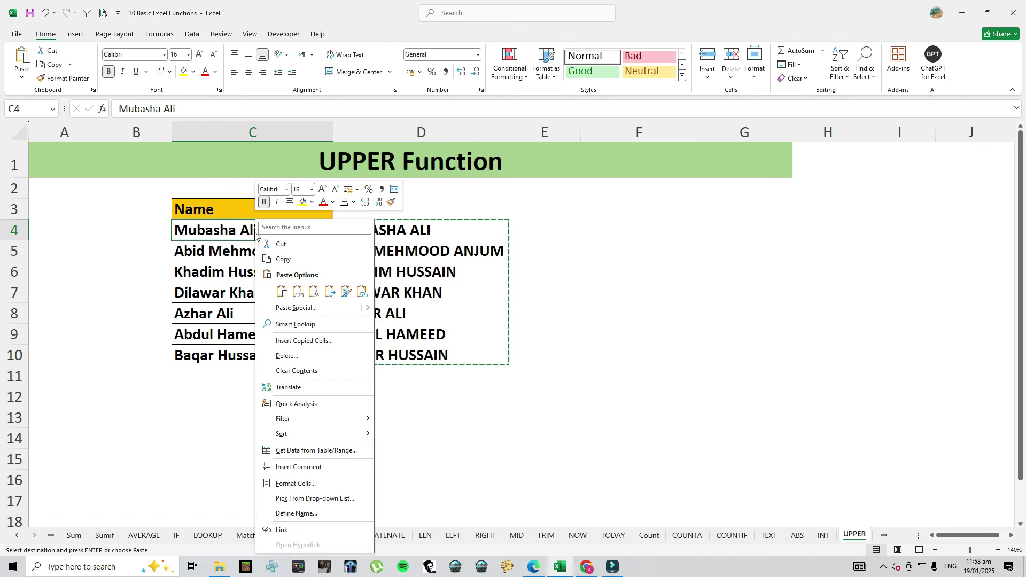
left_click(293, 292)
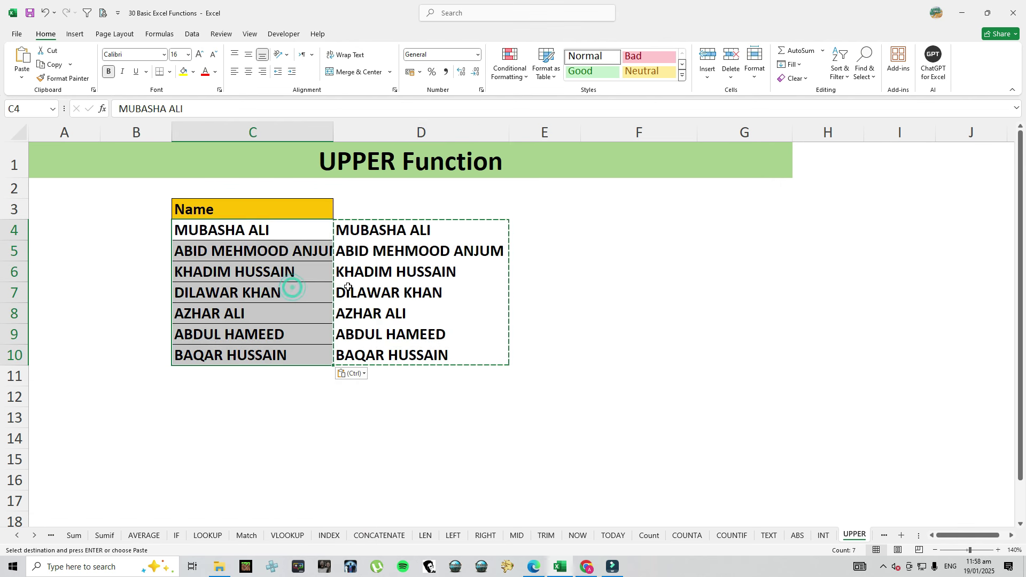
Clear the helper formulas in D4:D10 and fit column C to the width of the names.
left_click_drag(356, 231, 401, 357)
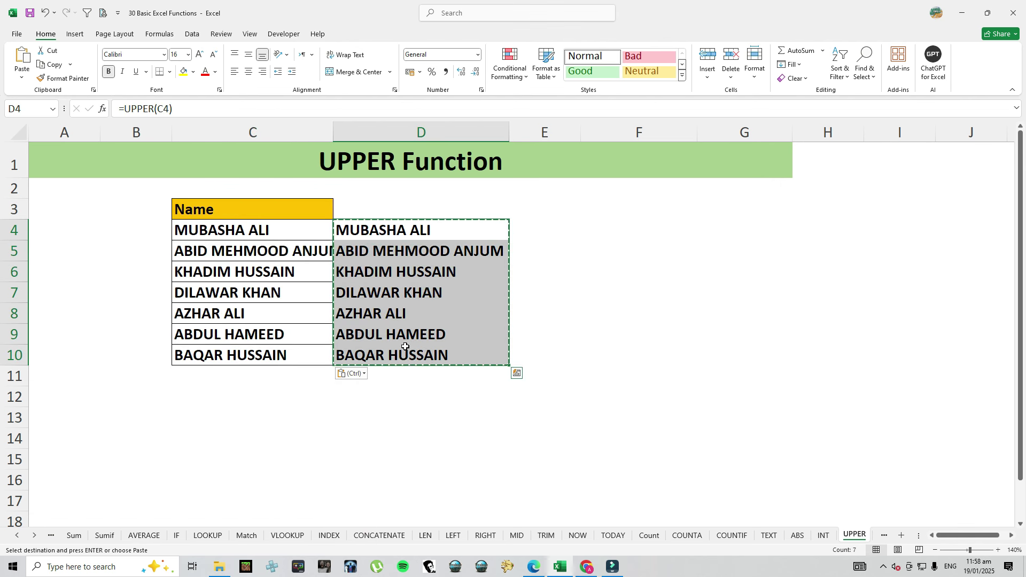
key("Delete")
left_click(255, 275)
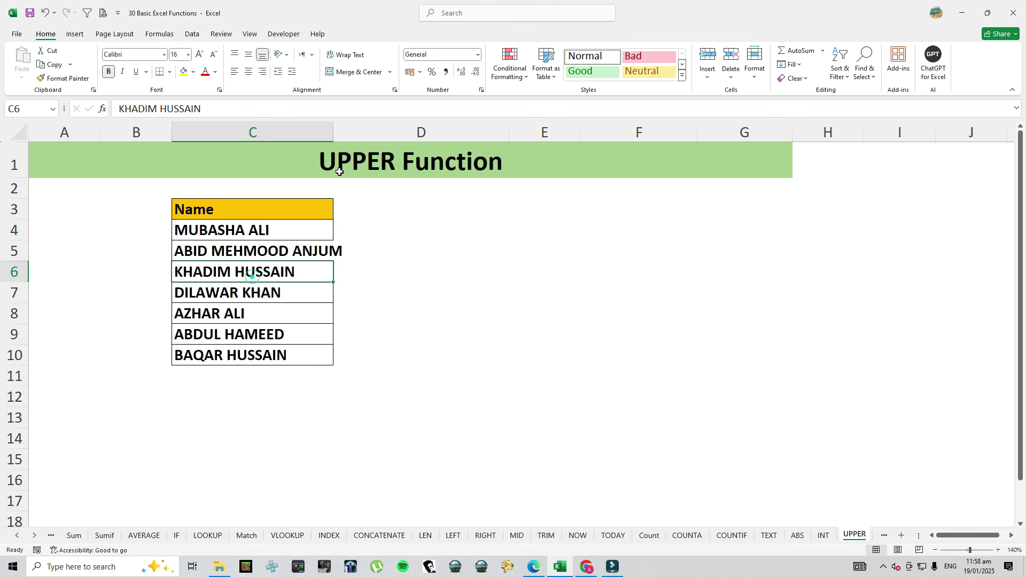
double_click(333, 132)
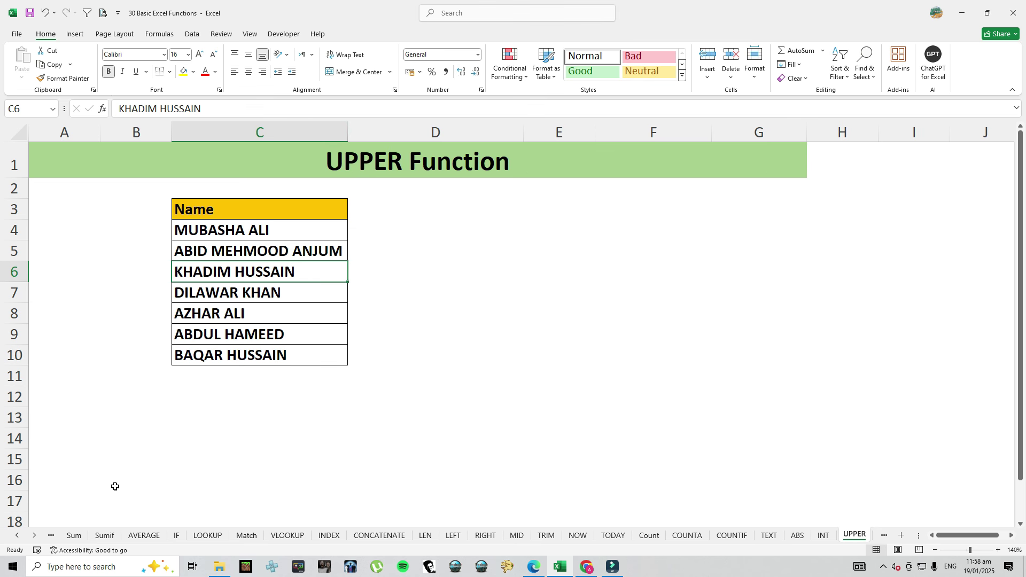
On the PROPER sheet, enter =PROPER(C4) in D4 to convert the first name to proper case.
left_click(35, 536)
left_click(36, 536)
left_click(35, 535)
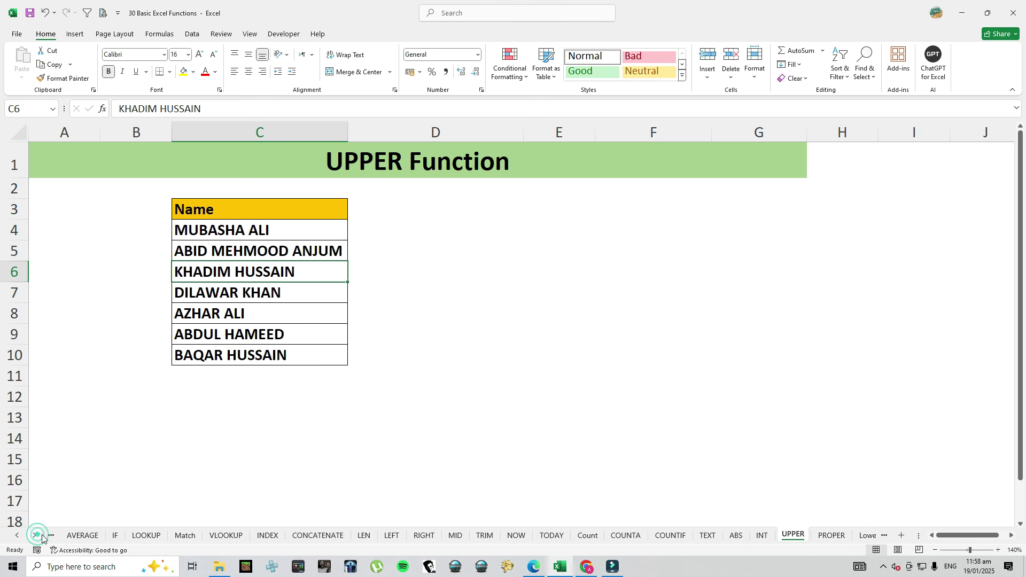
left_click(831, 535)
left_click_drag(201, 233, 229, 356)
left_click(394, 227)
type("=")
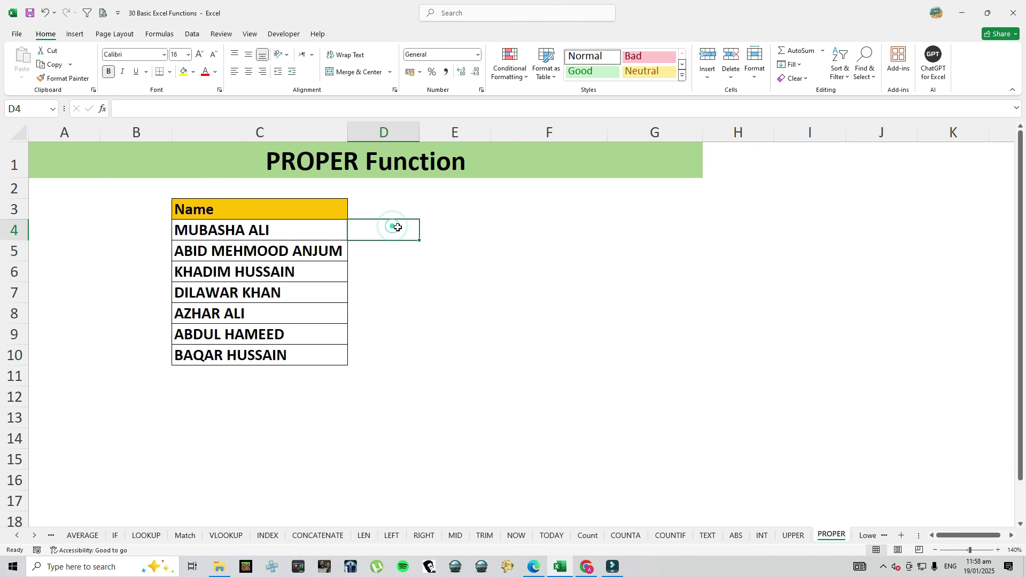
type("prop")
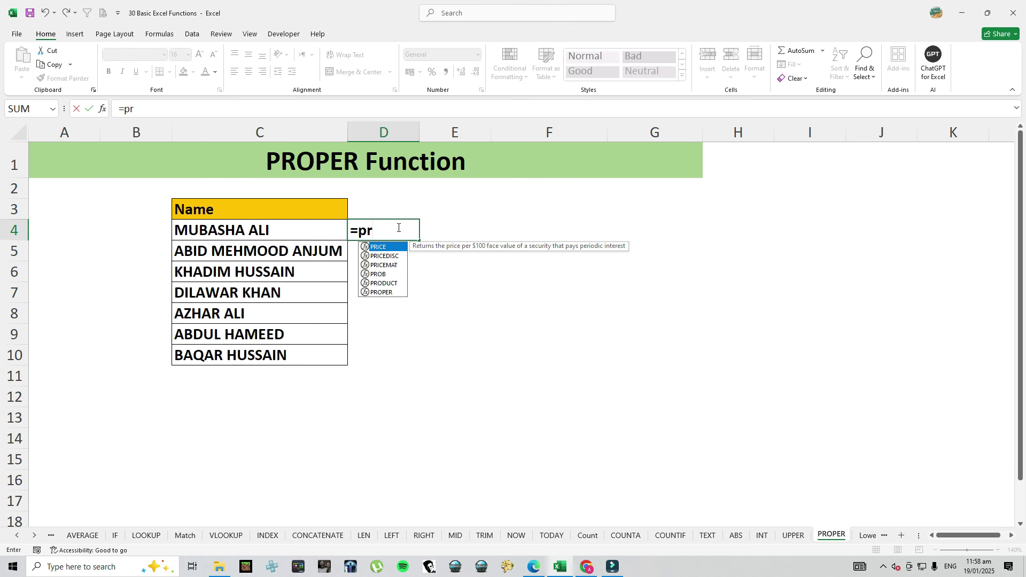
key("Tab")
left_click(288, 235)
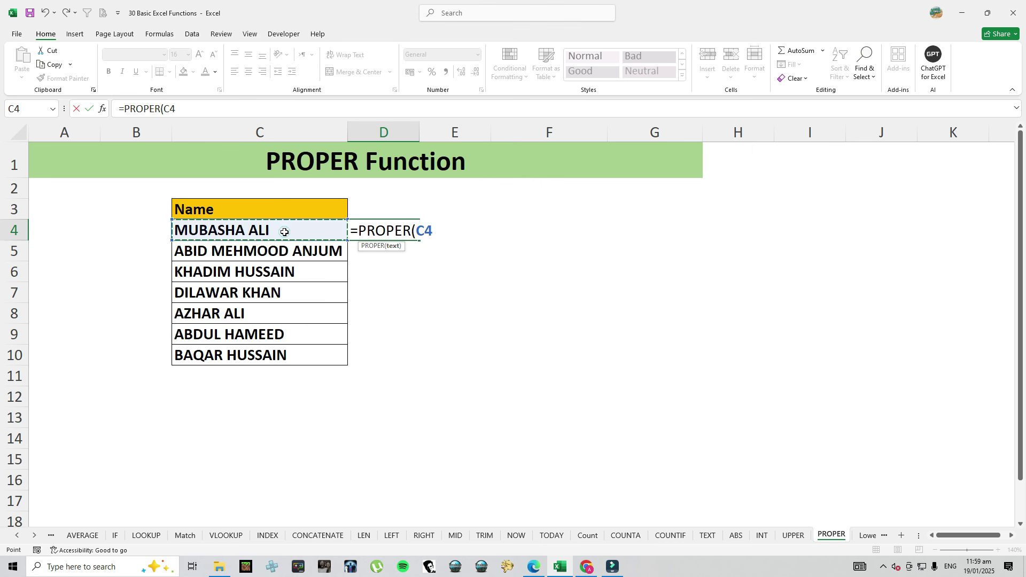
key("Return")
left_click(402, 230)
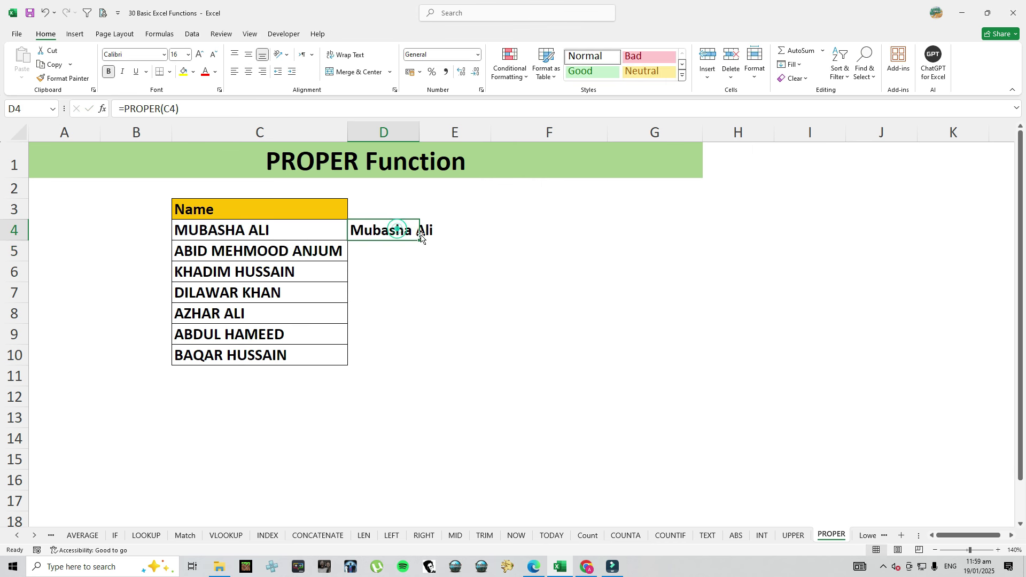
Fill the PROPER formula from D4 down to D10 and fit column D to its contents.
double_click(420, 240)
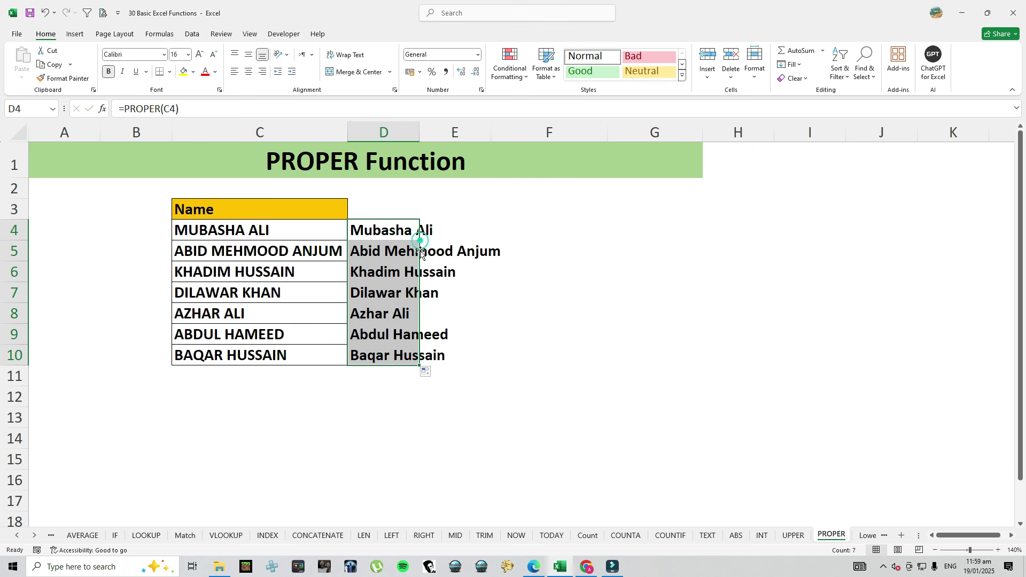
double_click(418, 132)
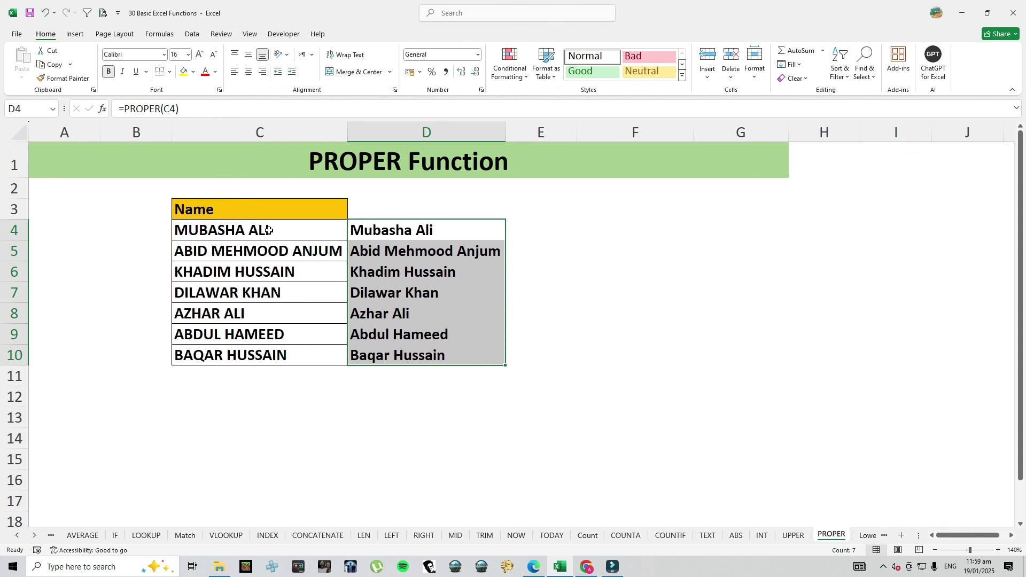
On the Lower sheet, enter =LOWER(C4) in D4 to convert the first name to lowercase.
left_click(866, 535)
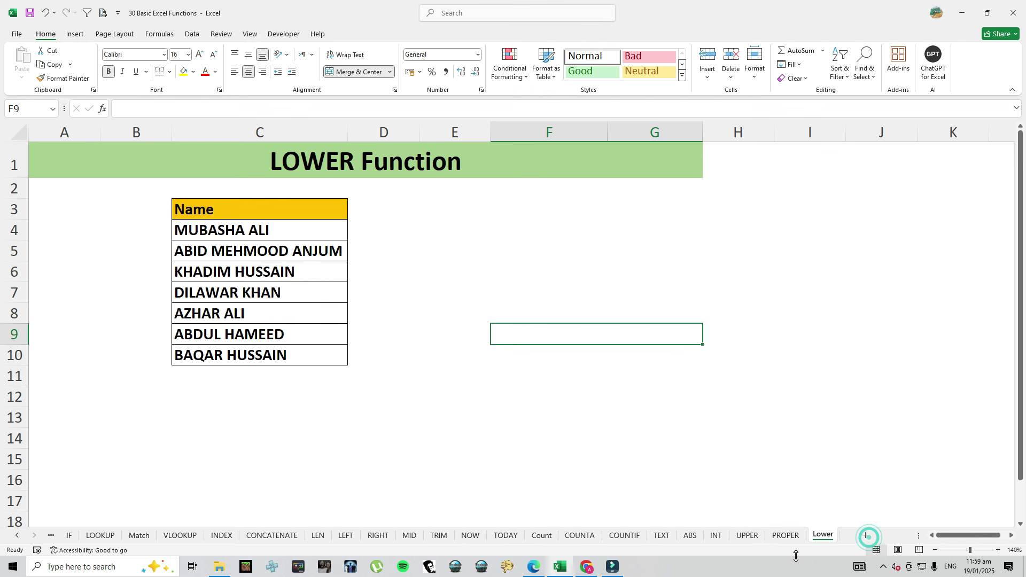
left_click(388, 238)
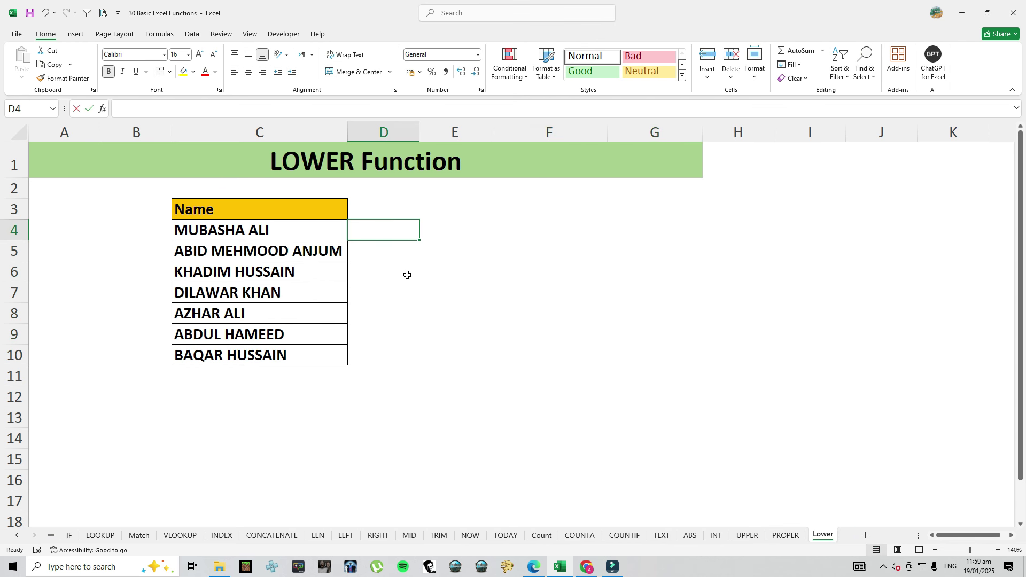
type("=lo")
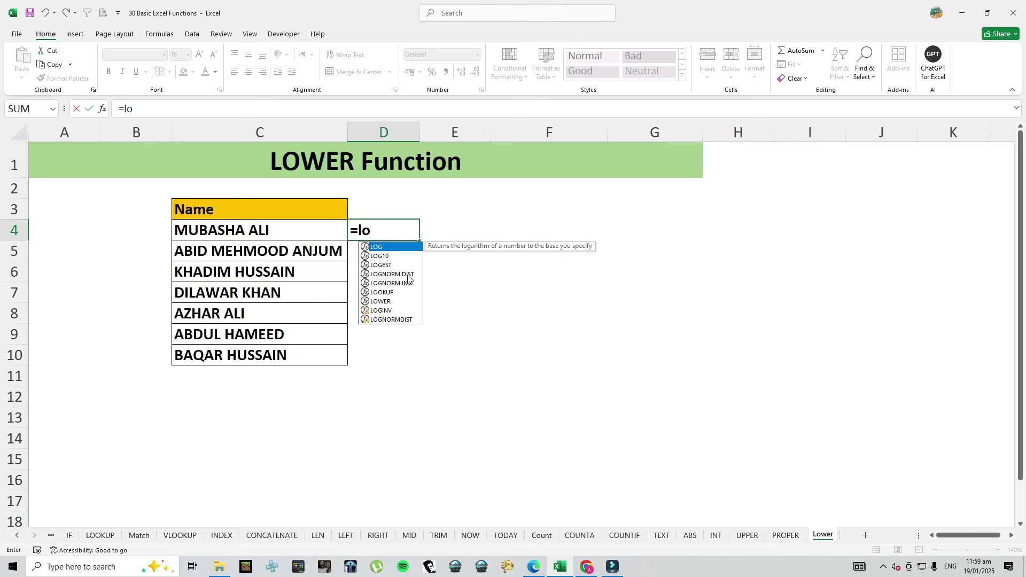
type("w")
key("Tab")
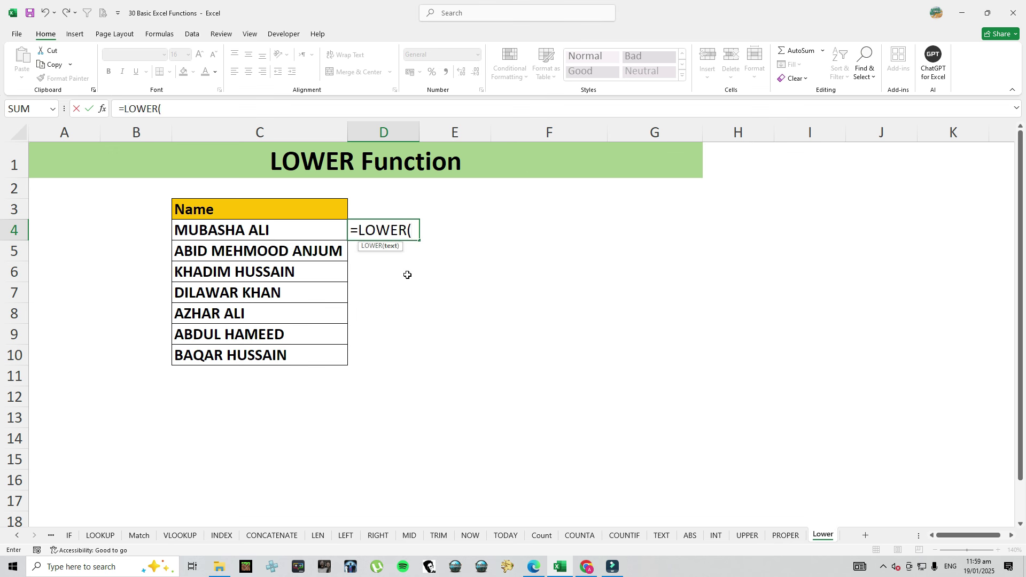
left_click(224, 230)
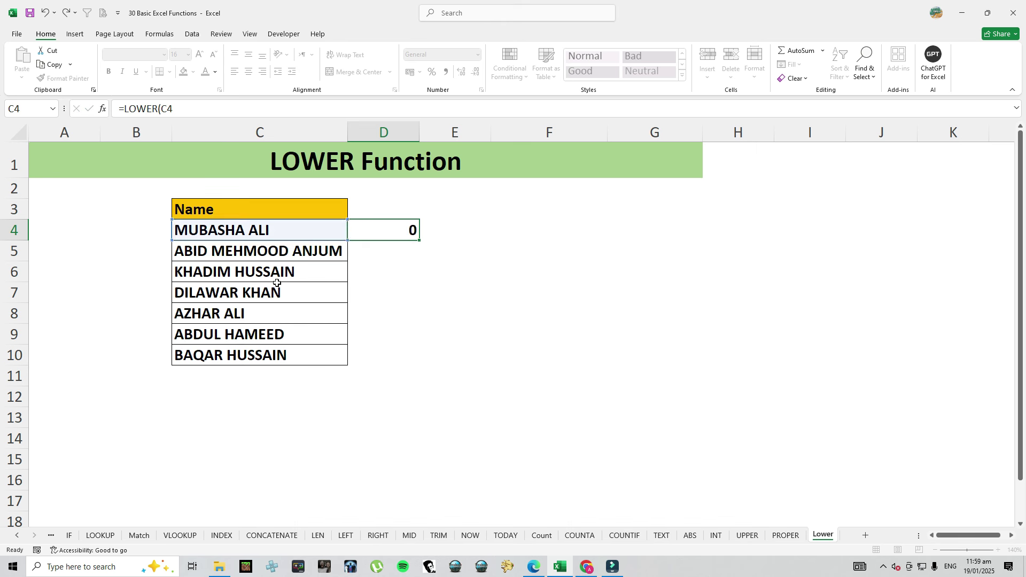
key("Return")
Fill the LOWER formula from D4 down to D10 and fit column D to the lowercase names.
left_click(388, 228)
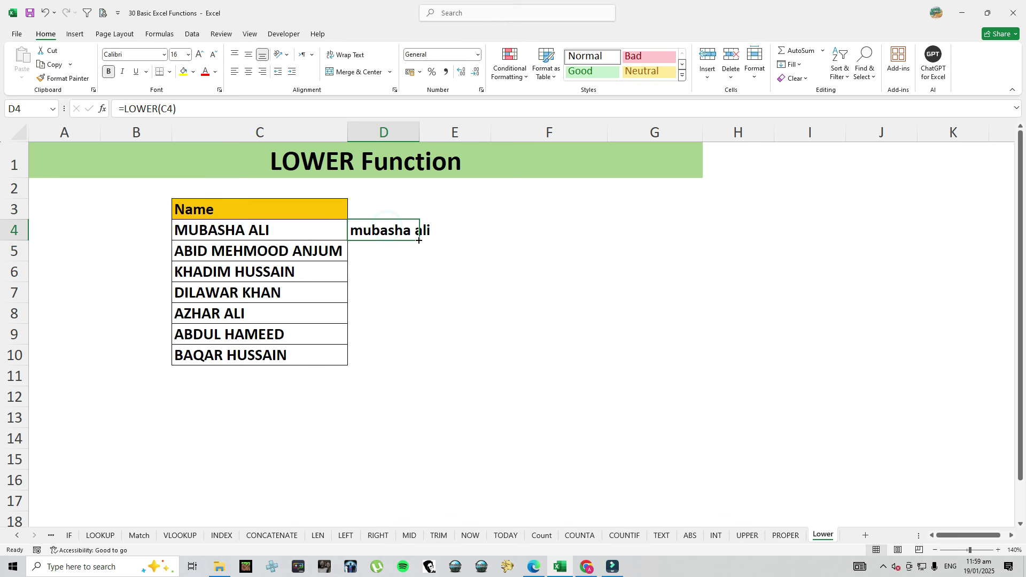
double_click(419, 240)
double_click(419, 132)
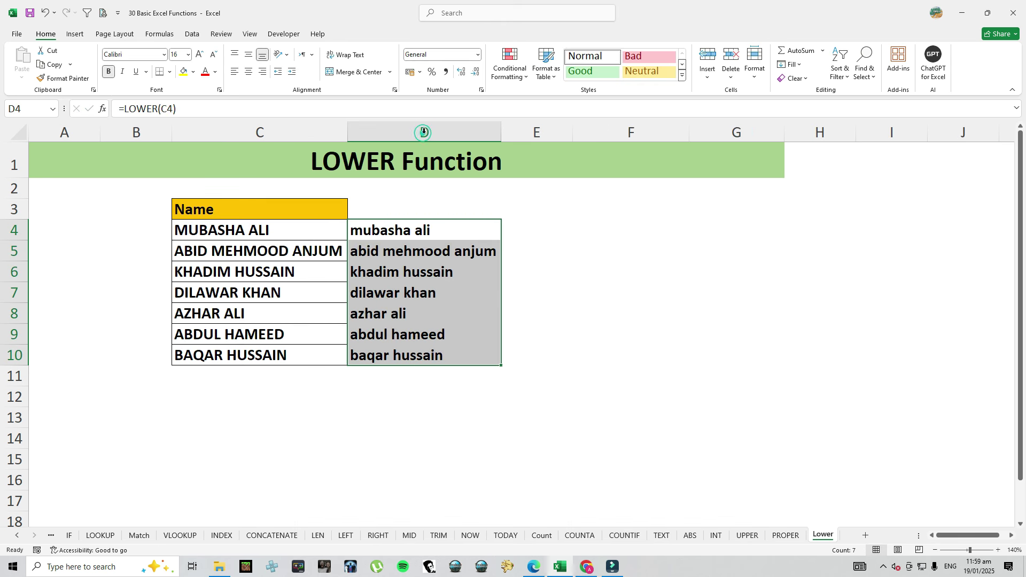
Copy the lowercase names in D4:D10 and paste them as values over the original names starting at C4.
left_click(408, 291)
key("Up")
key("Up")
key("Up")
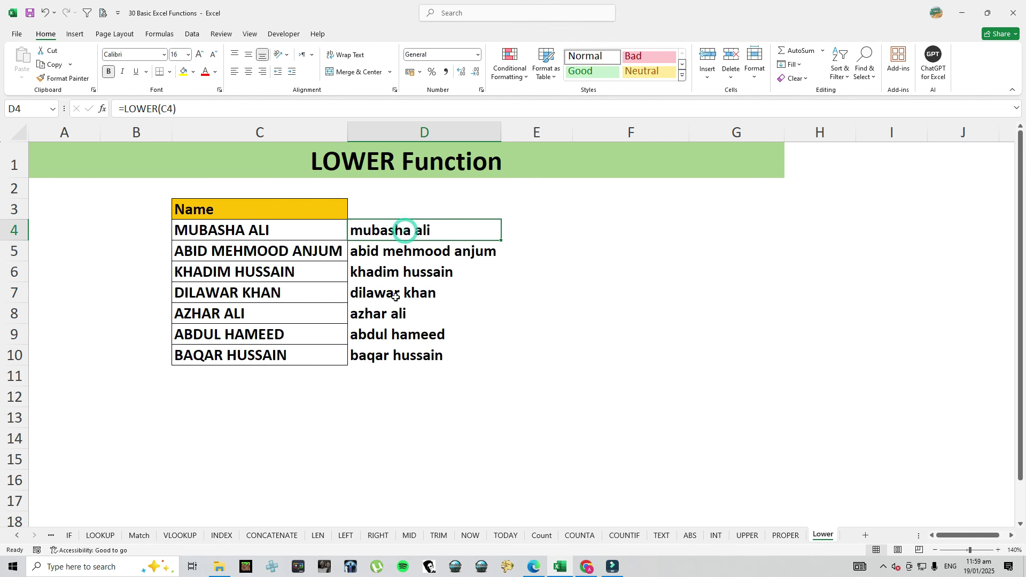
key("ctrl+shift+Down")
key("ctrl+c")
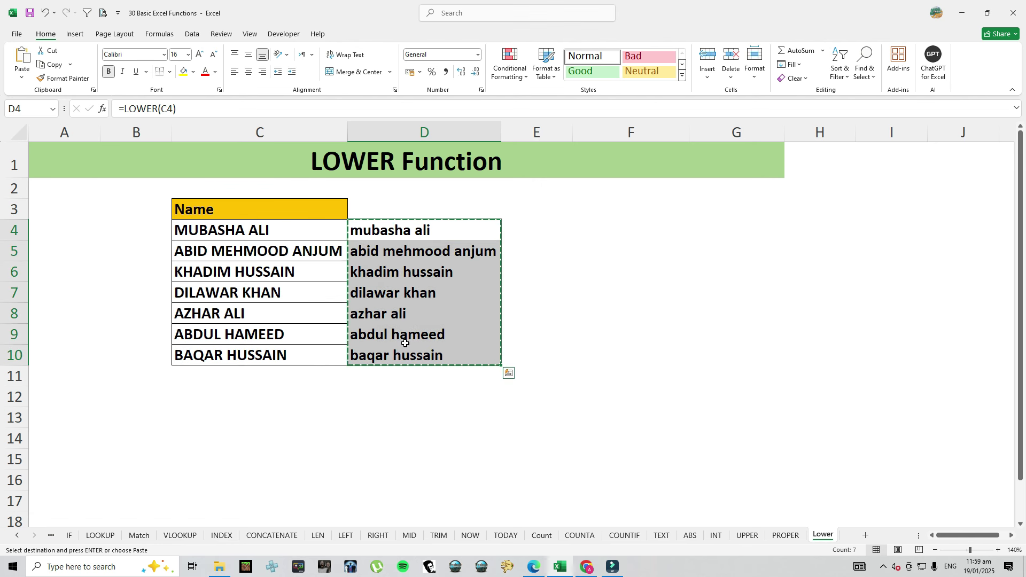
right_click(247, 238)
left_click(291, 290)
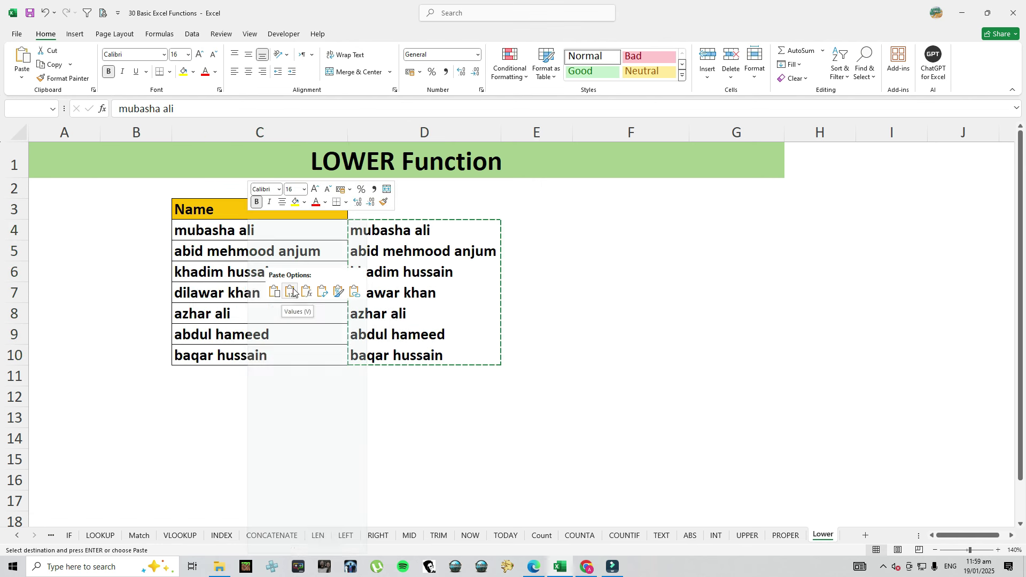
Clear the helper formulas in D4:D10 and return to cell A1.
left_click_drag(383, 227, 399, 353)
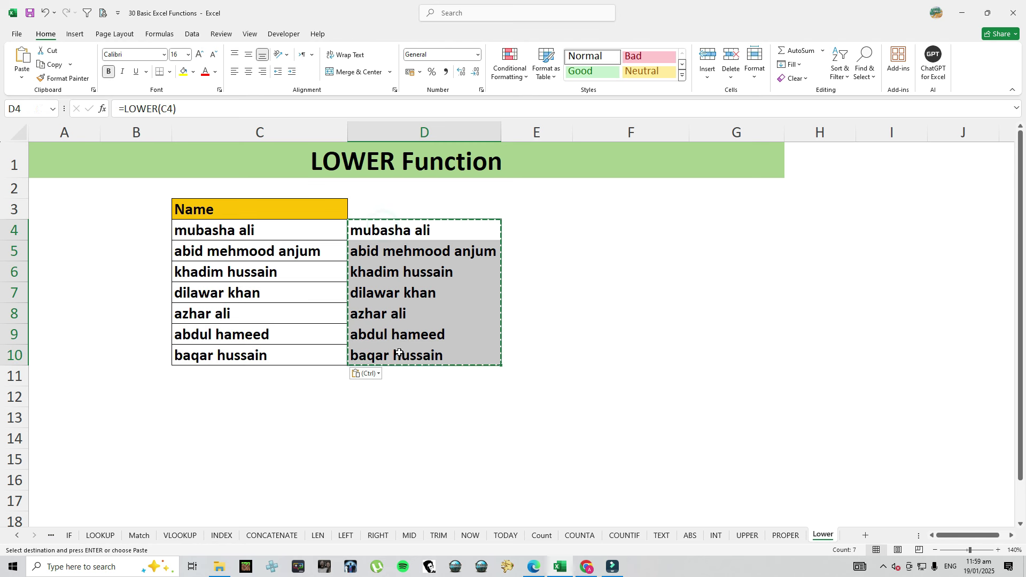
key("Delete")
left_click(446, 293)
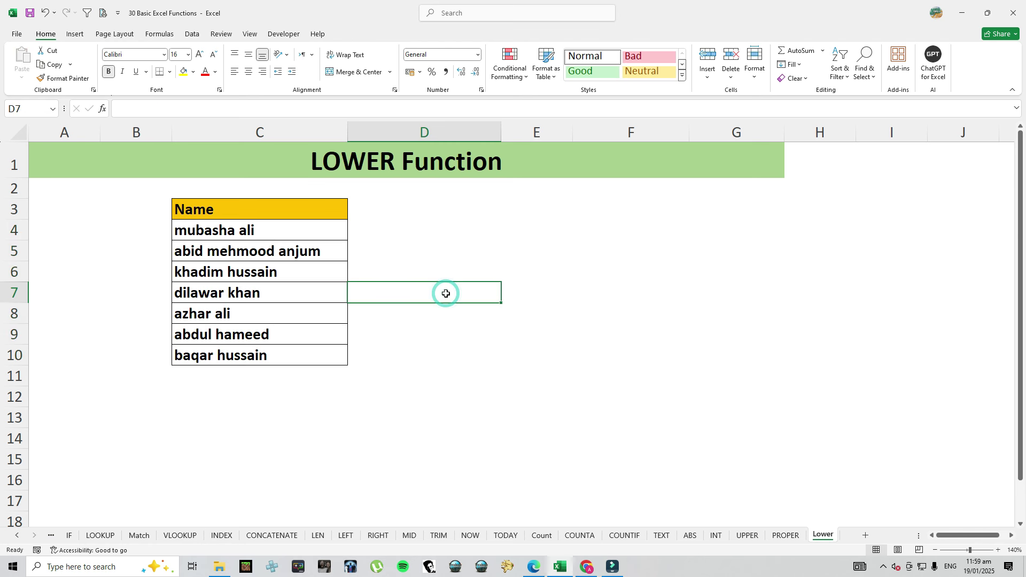
left_click(496, 221)
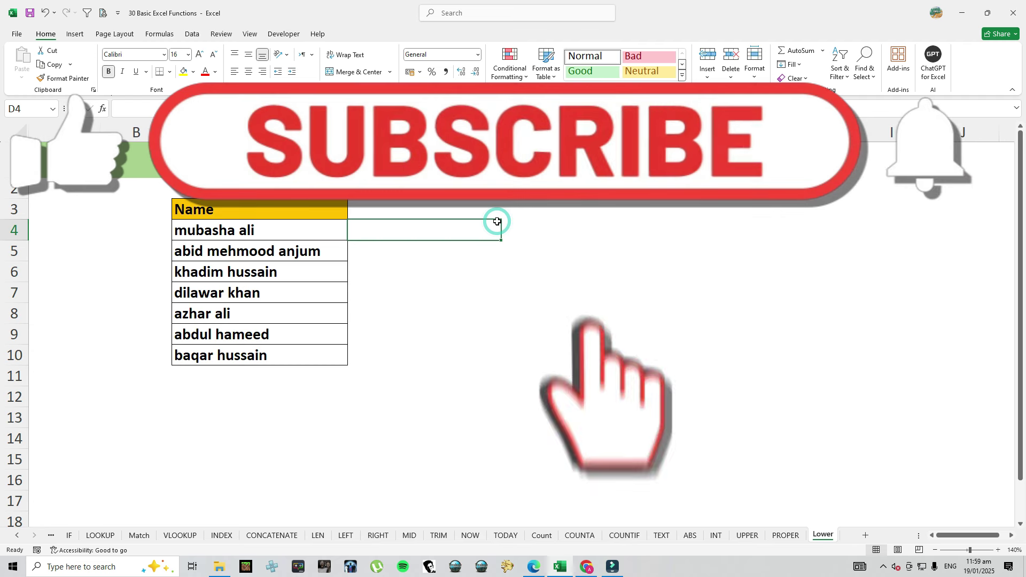
key("ctrl+Home")
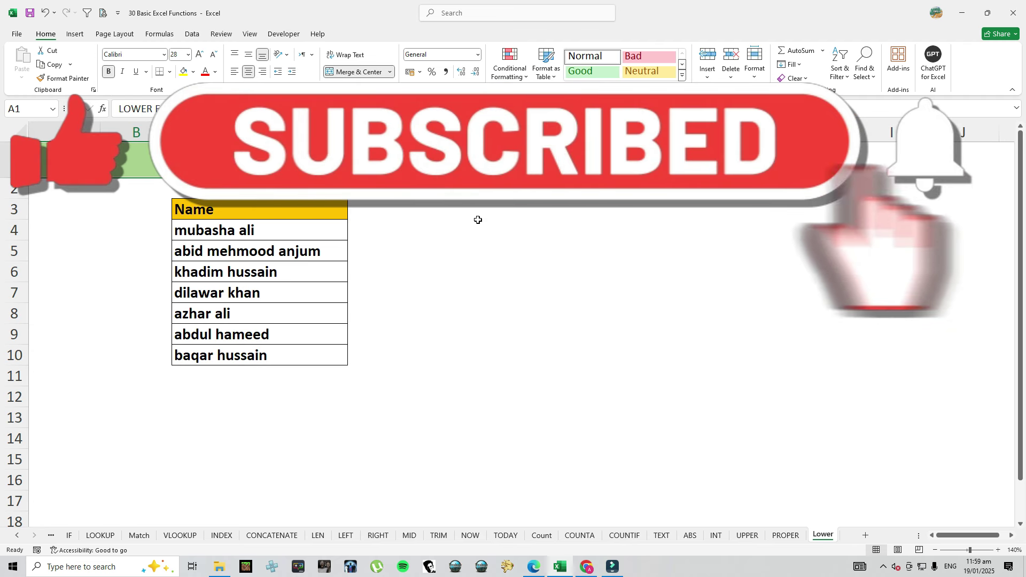